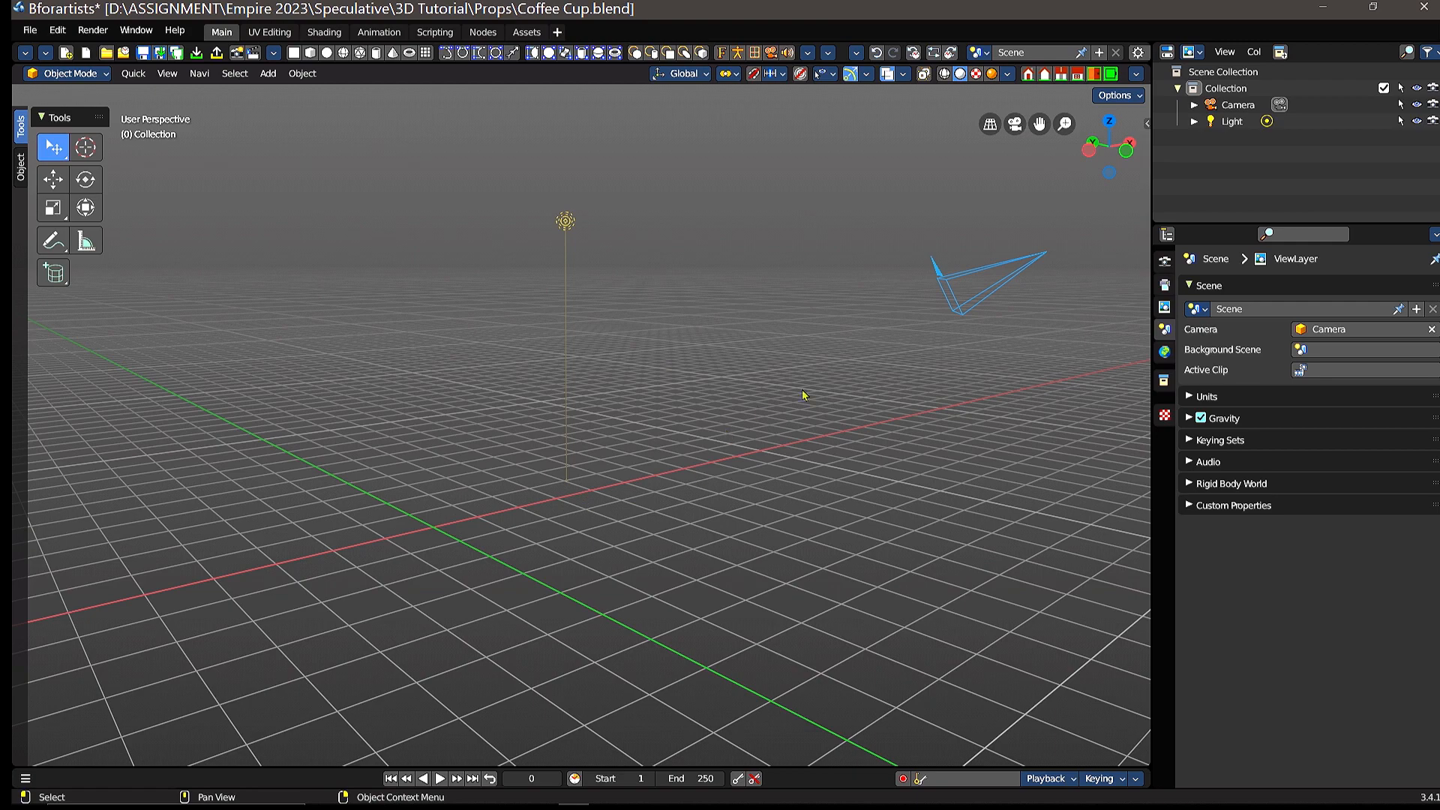
- Hide the scene's light and camera in the viewport
{"action": "middle_click_drag", "start_coordinate": [873, 340], "coordinate": [835, 363]}
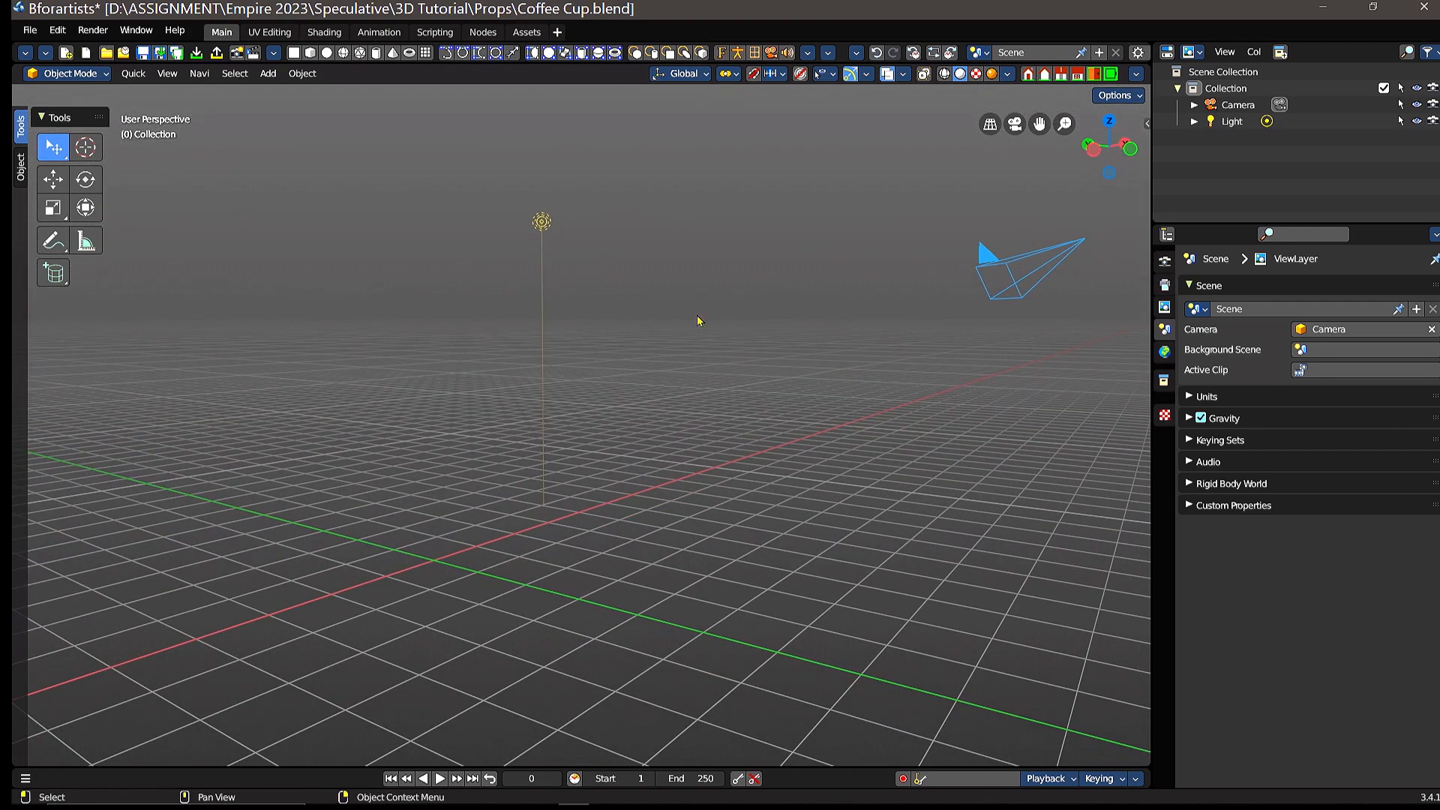
{"action": "middle_click_drag", "start_coordinate": [687, 341], "coordinate": [632, 377]}
{"action": "left_click", "coordinate": [803, 334]}
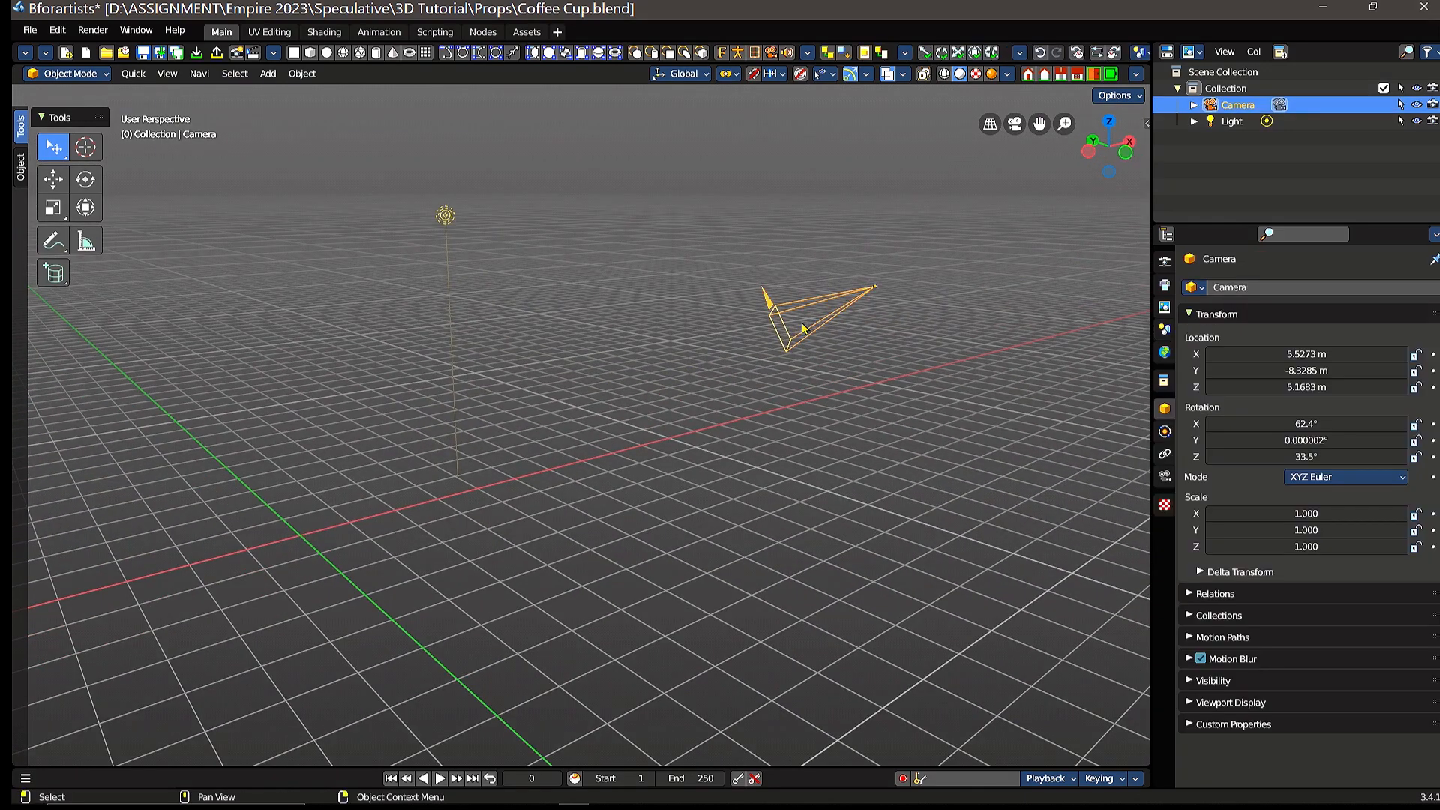
{"action": "left_click", "coordinate": [442, 219]}
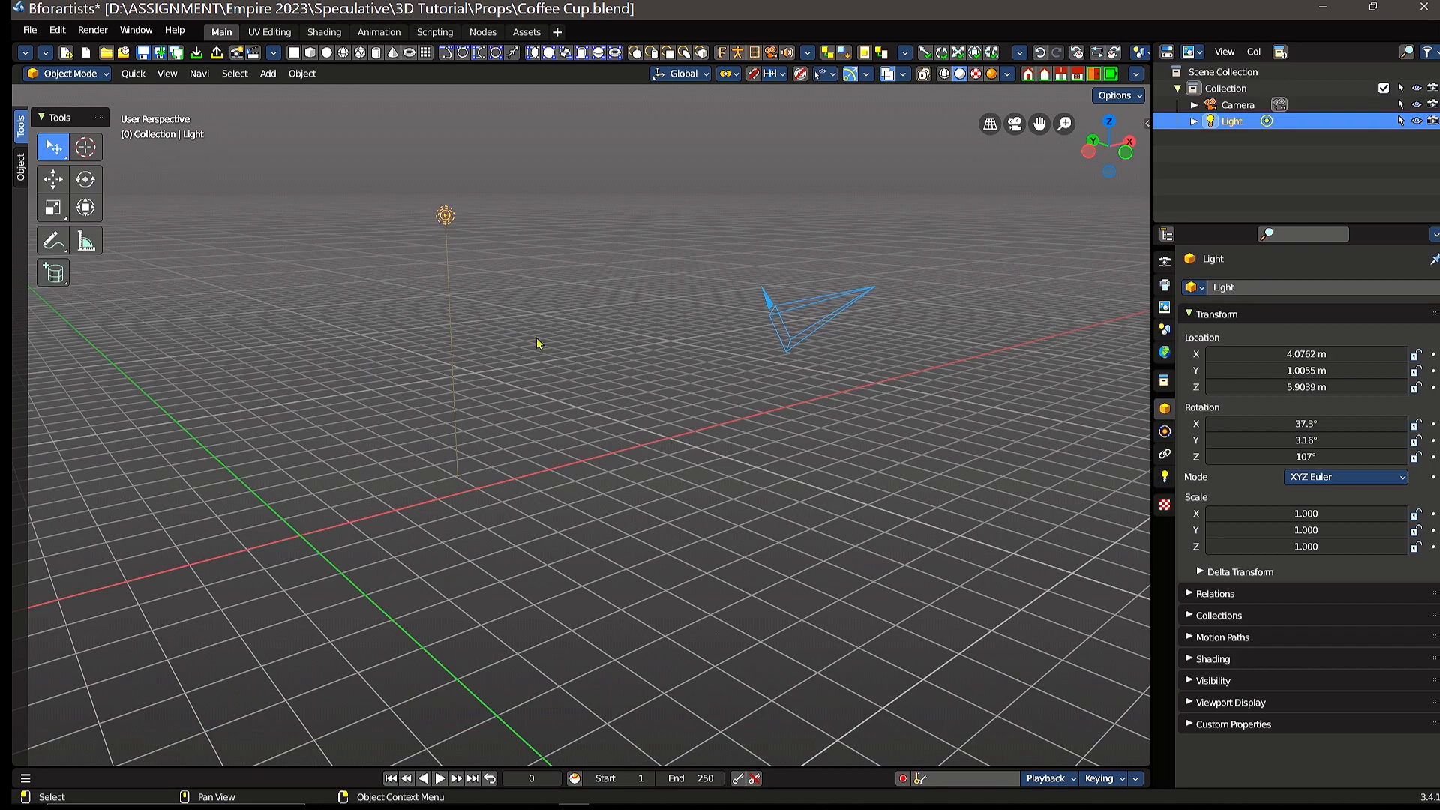
{"action": "middle_click_drag", "start_coordinate": [604, 370], "coordinate": [651, 367]}
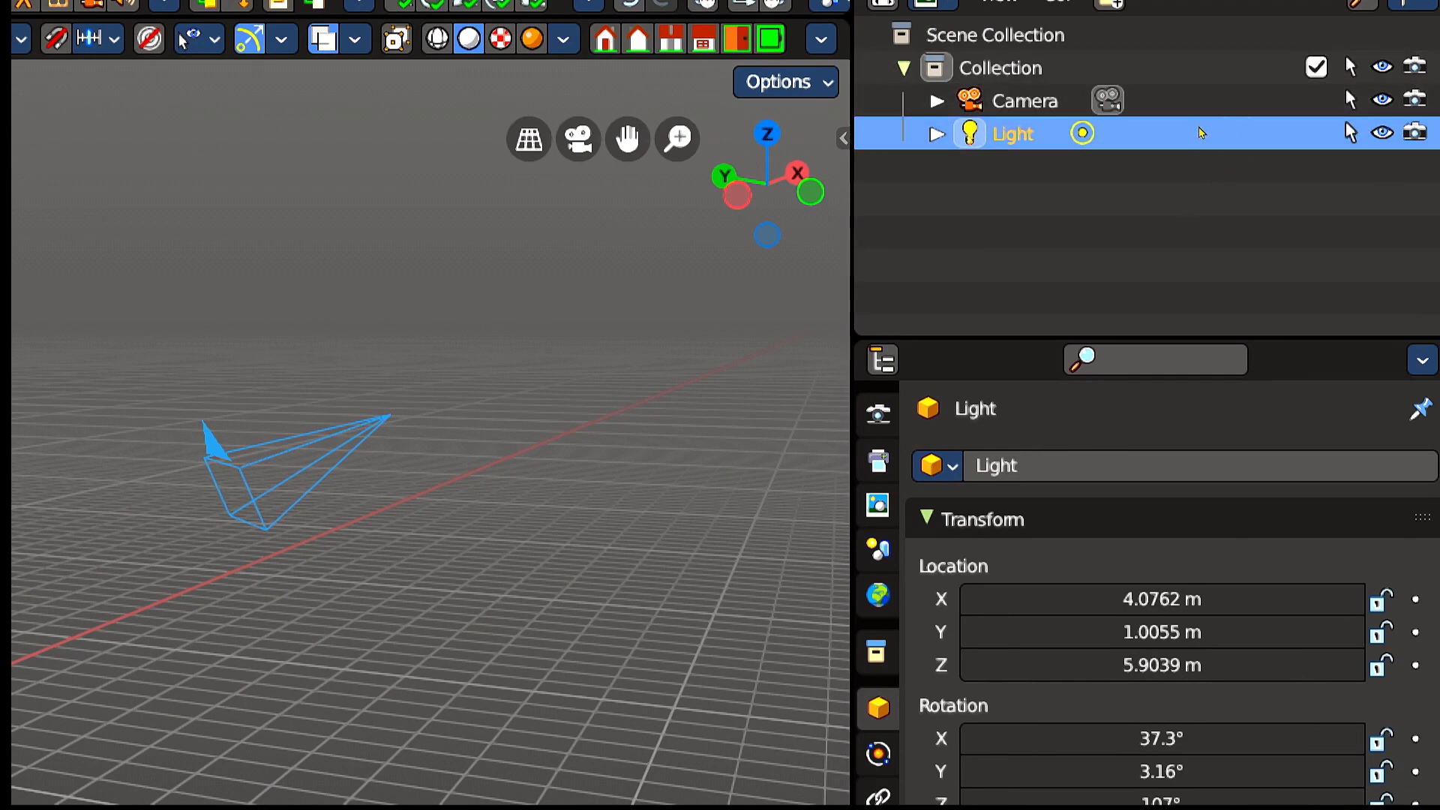
{"action": "key", "text": "Right"}
{"action": "key", "text": "Left"}
{"action": "key", "text": "h"}
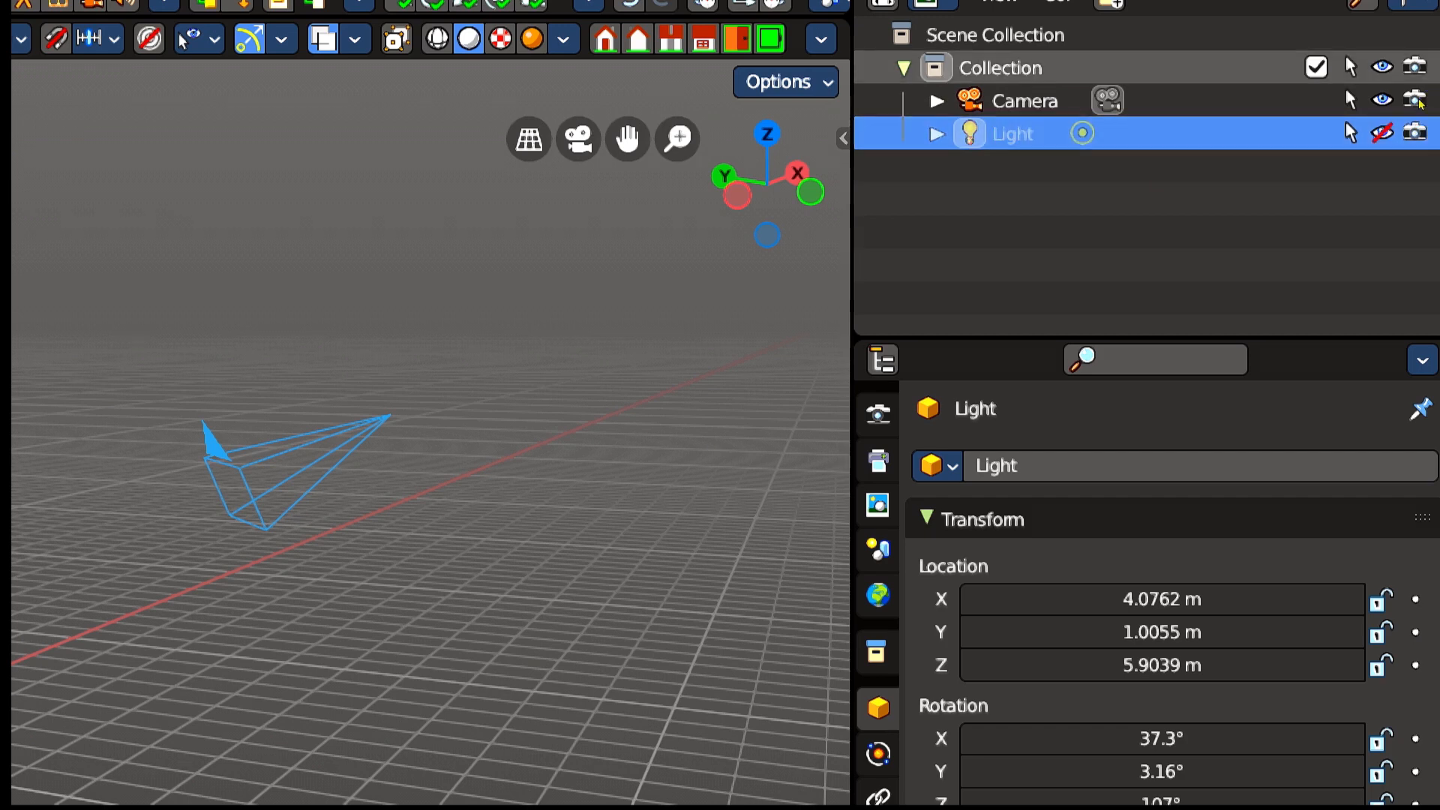
{"action": "left_click", "coordinate": [1382, 100]}
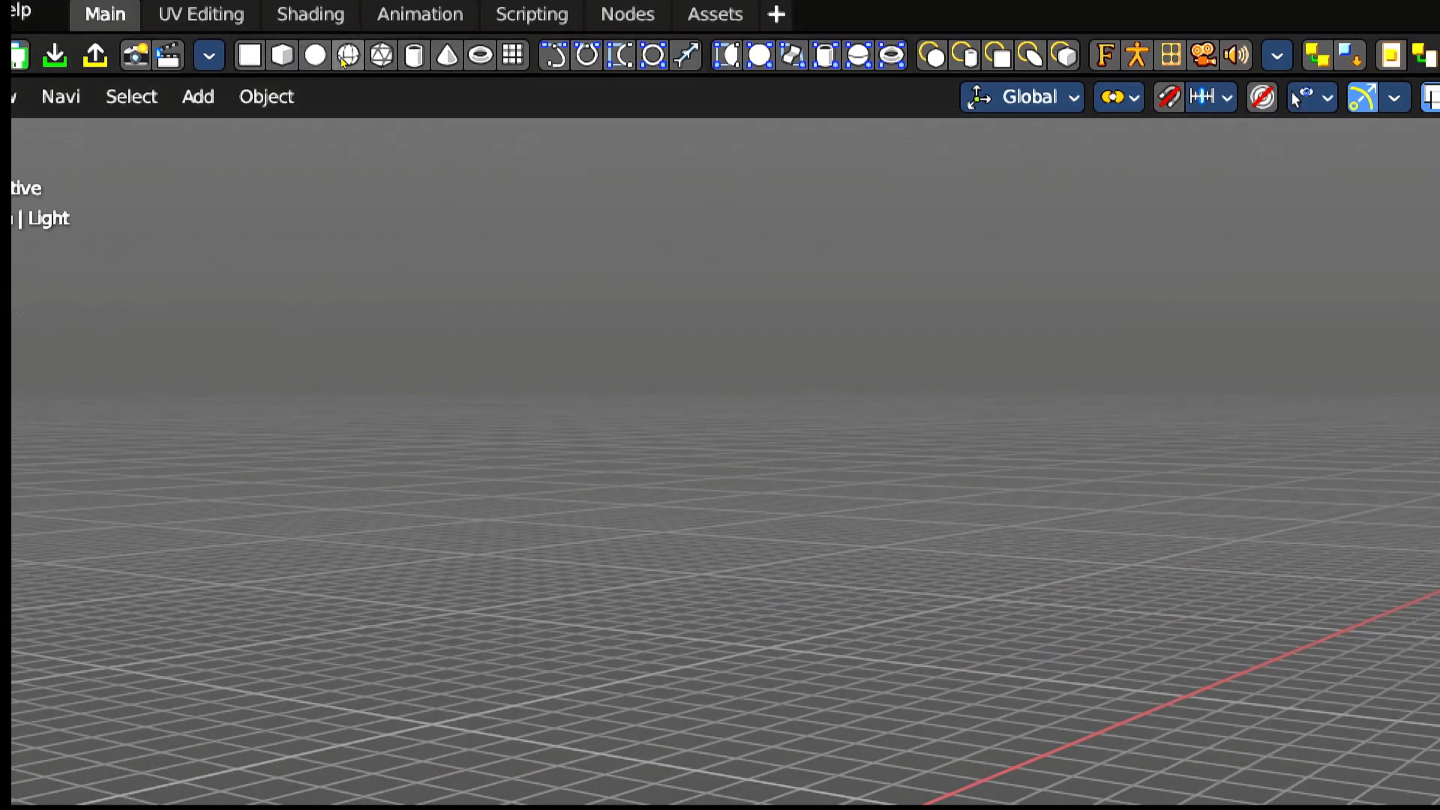
- Add a cylinder mesh to the scene
{"action": "scroll", "coordinate": [484, 56], "scroll_direction": "down", "scroll_amount": 5}
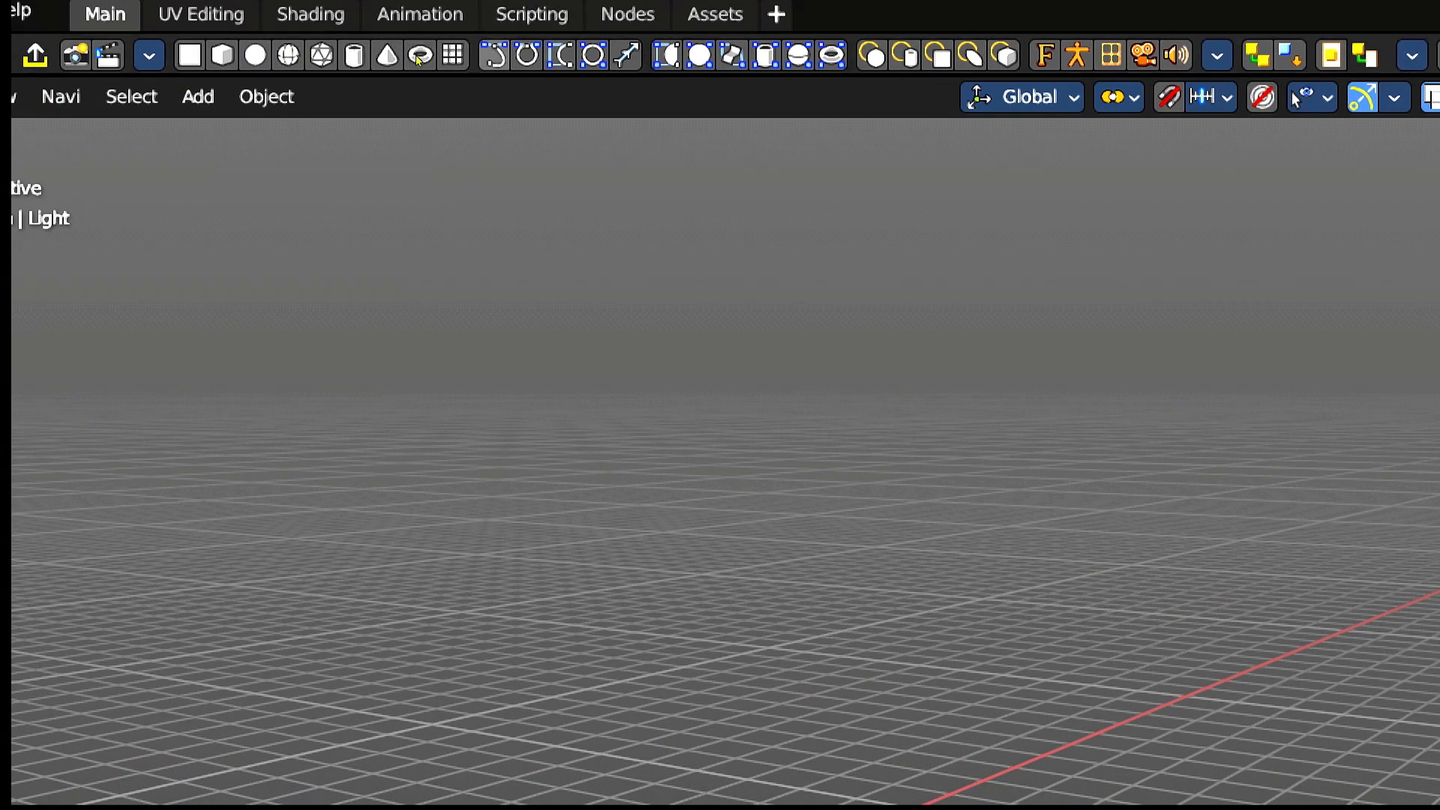
{"action": "scroll", "coordinate": [417, 59], "scroll_direction": "down", "scroll_amount": 4}
{"action": "scroll", "coordinate": [421, 57], "scroll_direction": "up", "scroll_amount": 10}
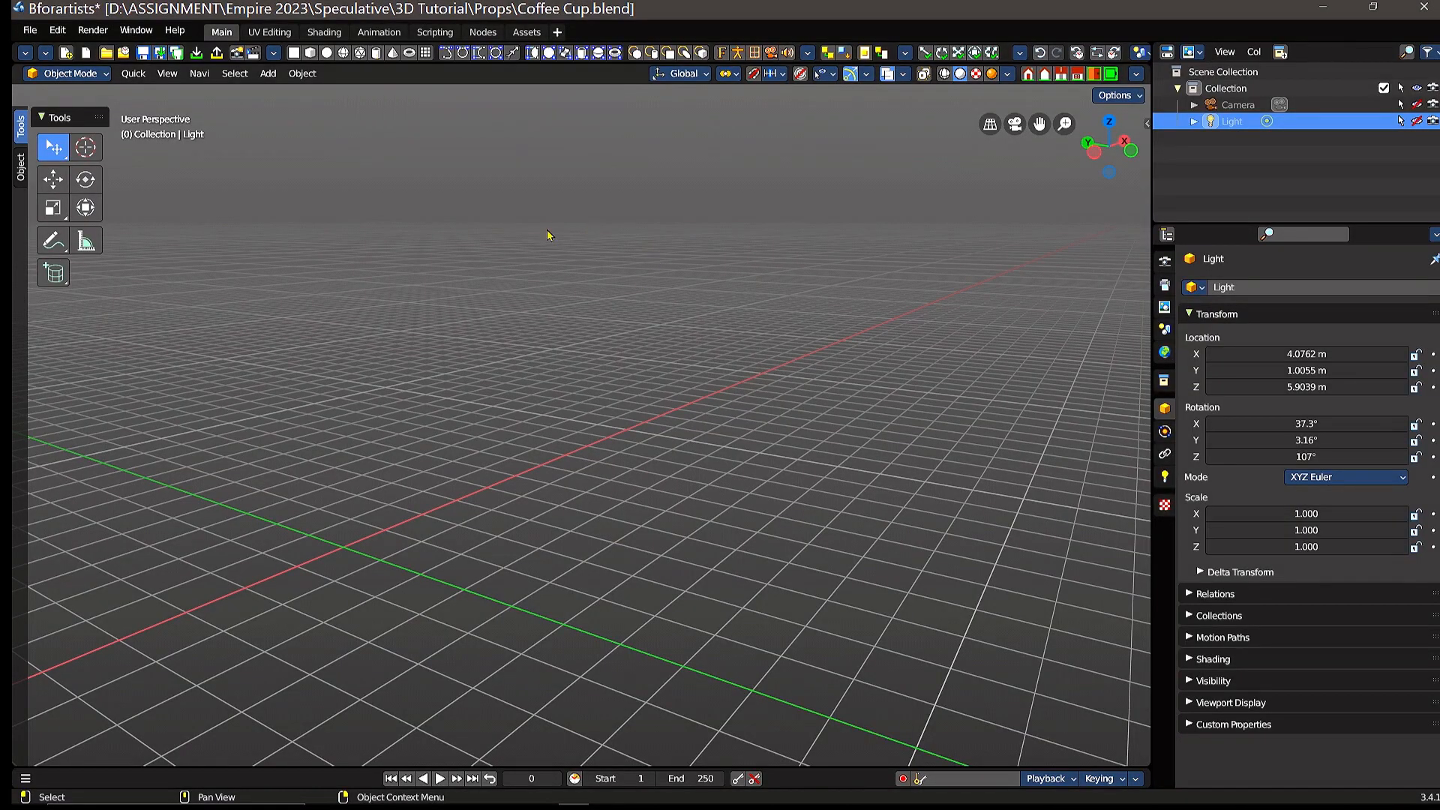
{"action": "left_click", "coordinate": [376, 53]}
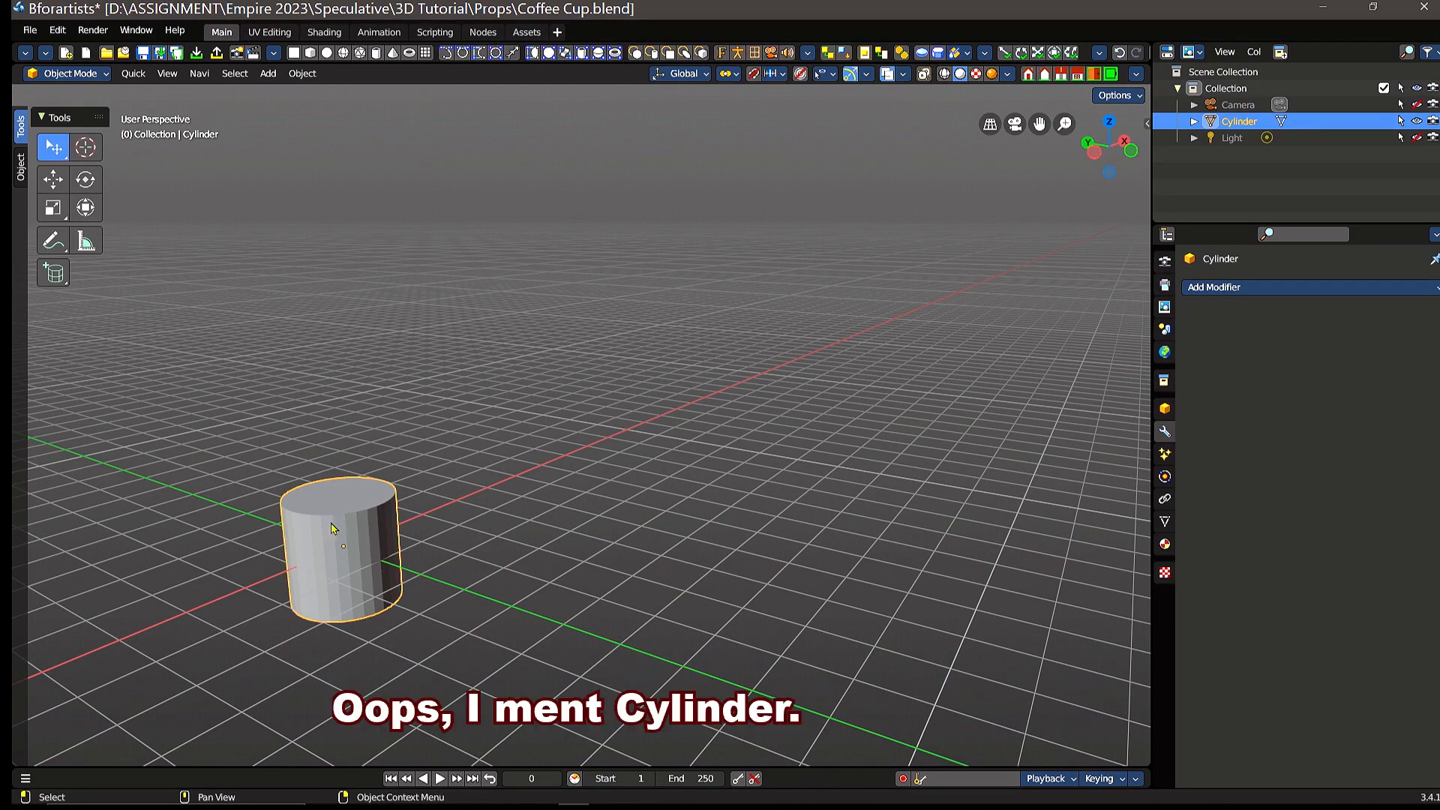
- Raise the cylinder along the Z axis so that its base sits about on the grid floor
{"action": "middle_click_drag", "start_coordinate": [333, 529], "coordinate": [591, 443], "text": "shift"}
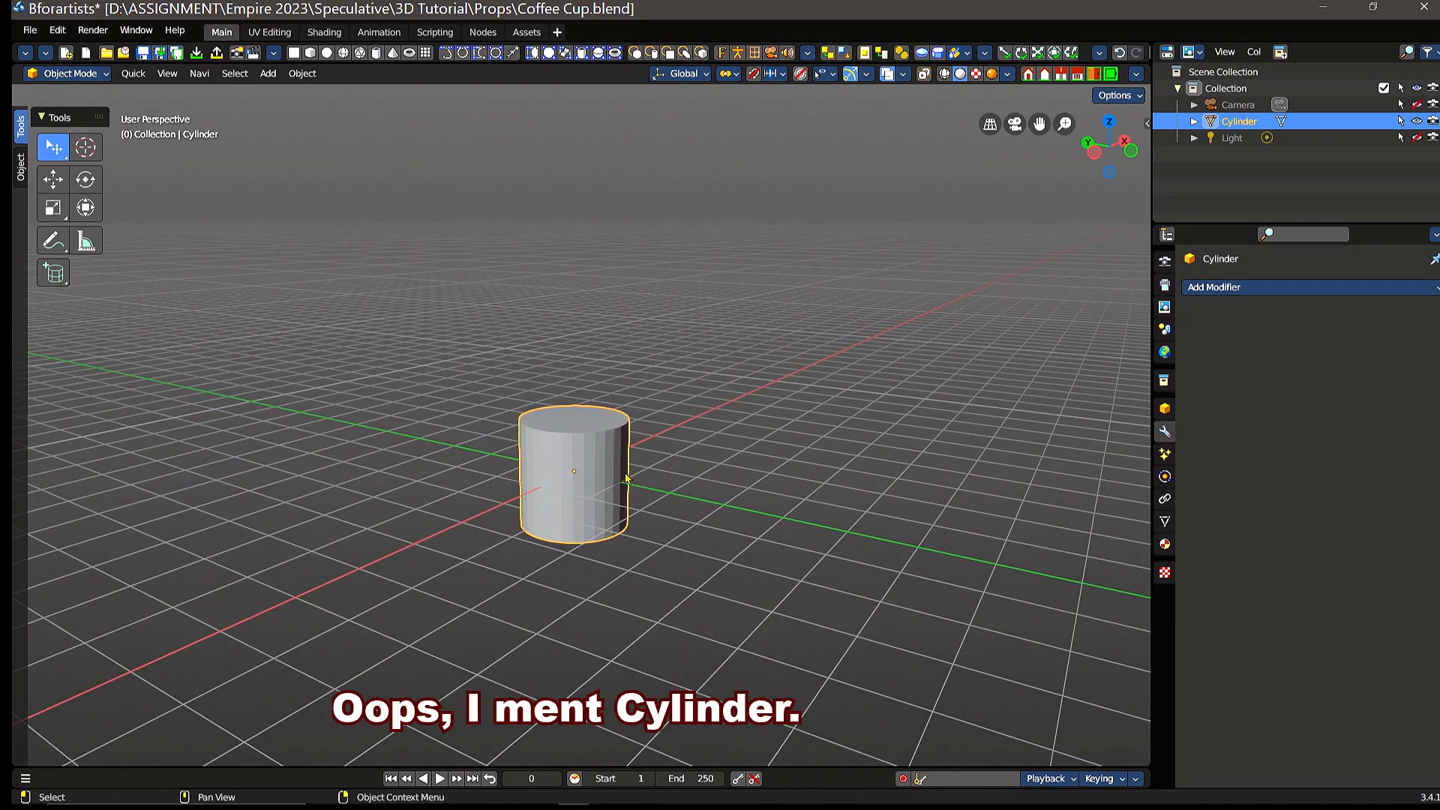
{"action": "scroll", "coordinate": [626, 478], "scroll_direction": "up", "scroll_amount": 2}
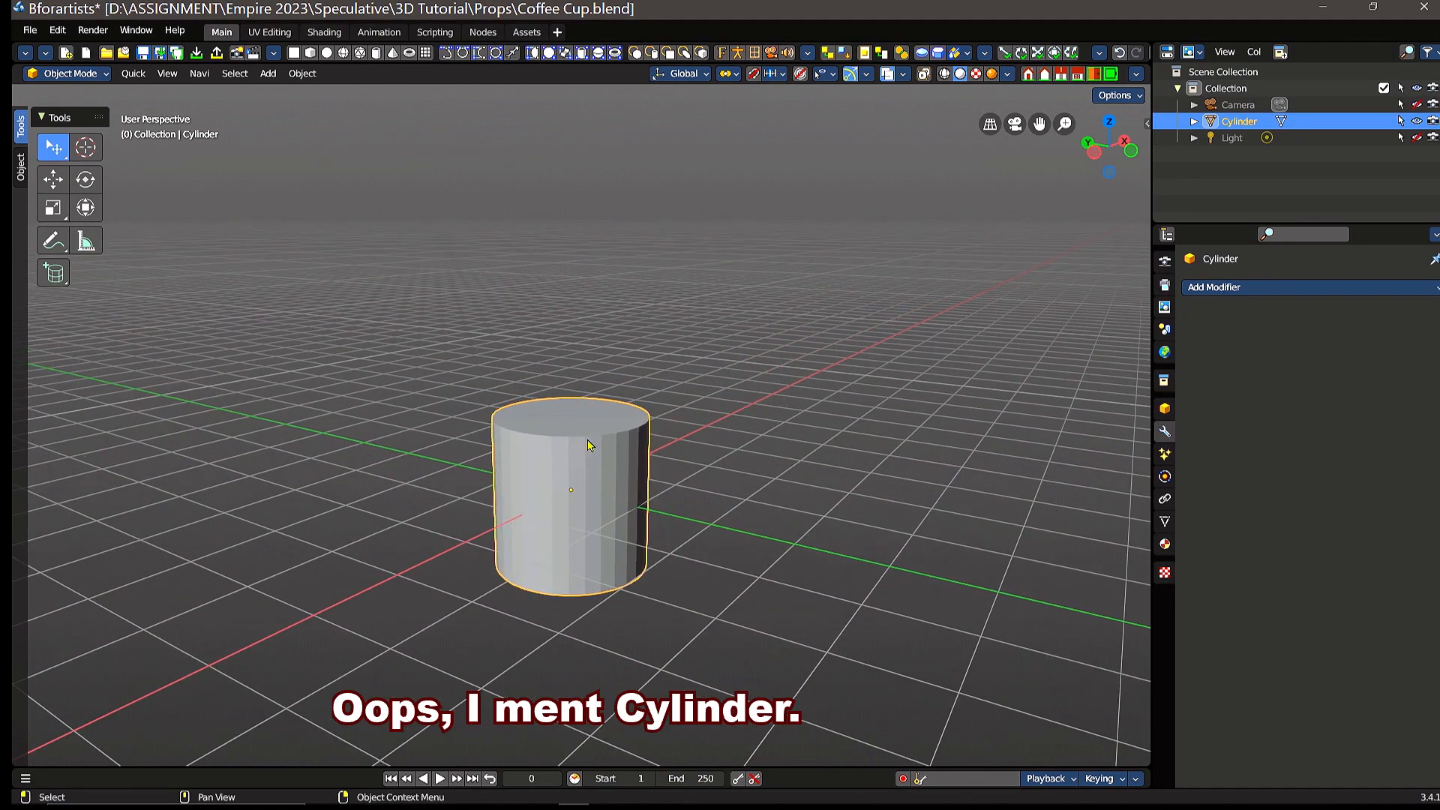
{"action": "left_click", "coordinate": [53, 178]}
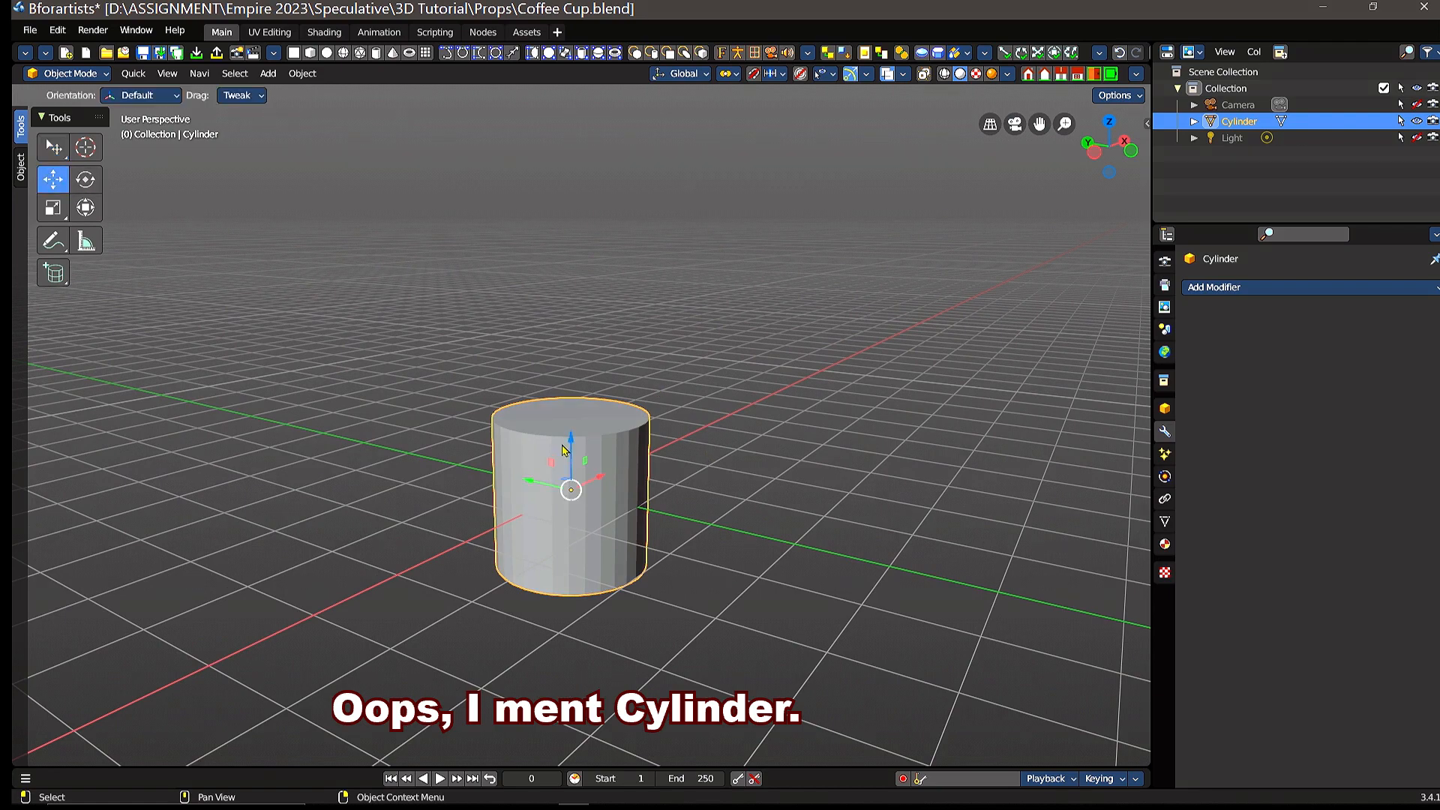
{"action": "mouse_move", "coordinate": [570, 428]}
{"action": "left_mouse_down"}
{"action": "mouse_move", "coordinate": [570, 355]}
{"action": "mouse_move", "coordinate": [572, 420]}
{"action": "left_mouse_up"}
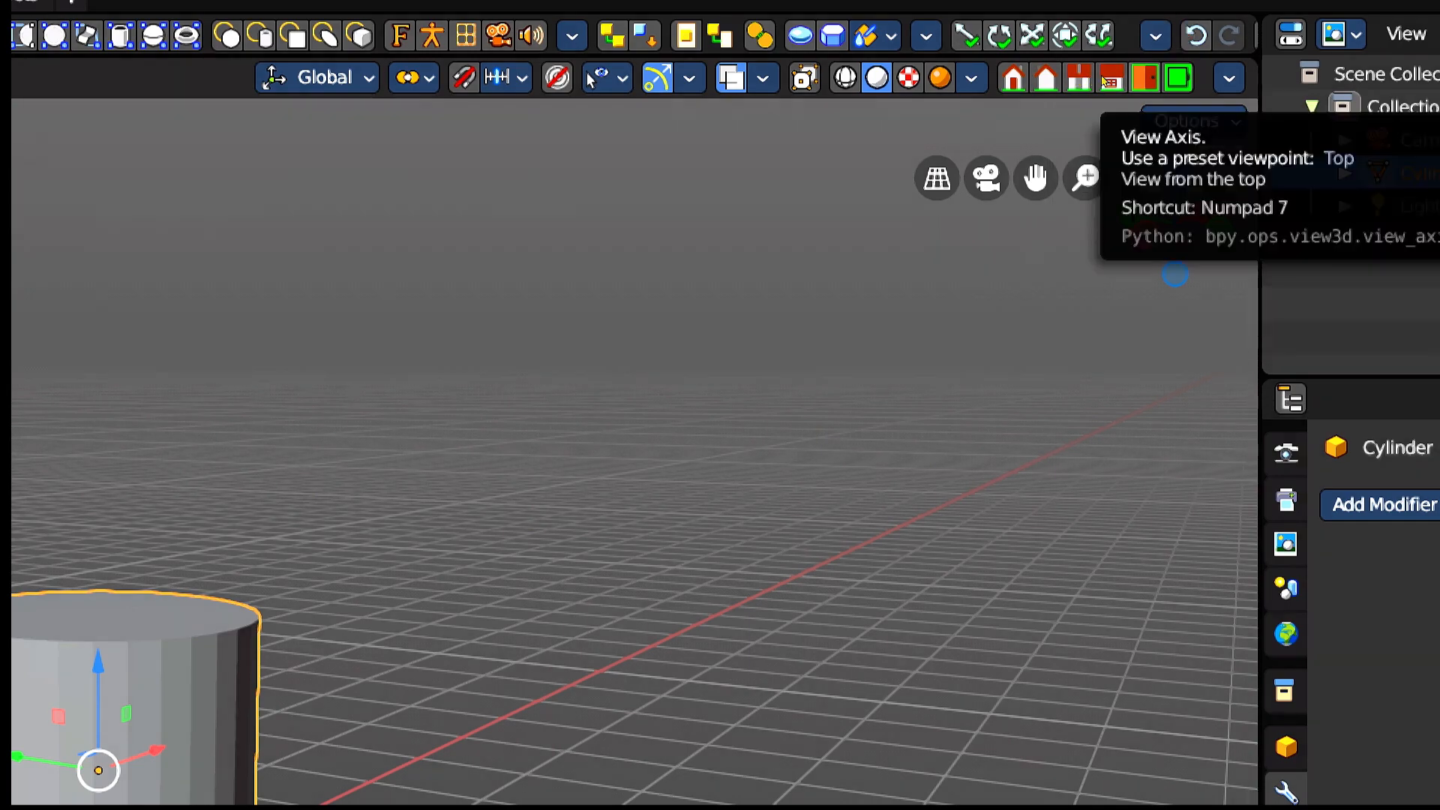
- From the front view, stretch the cylinder along Z to about 1.6 times its height and raise its base onto the floor line
{"action": "left_click", "coordinate": [1029, 78]}
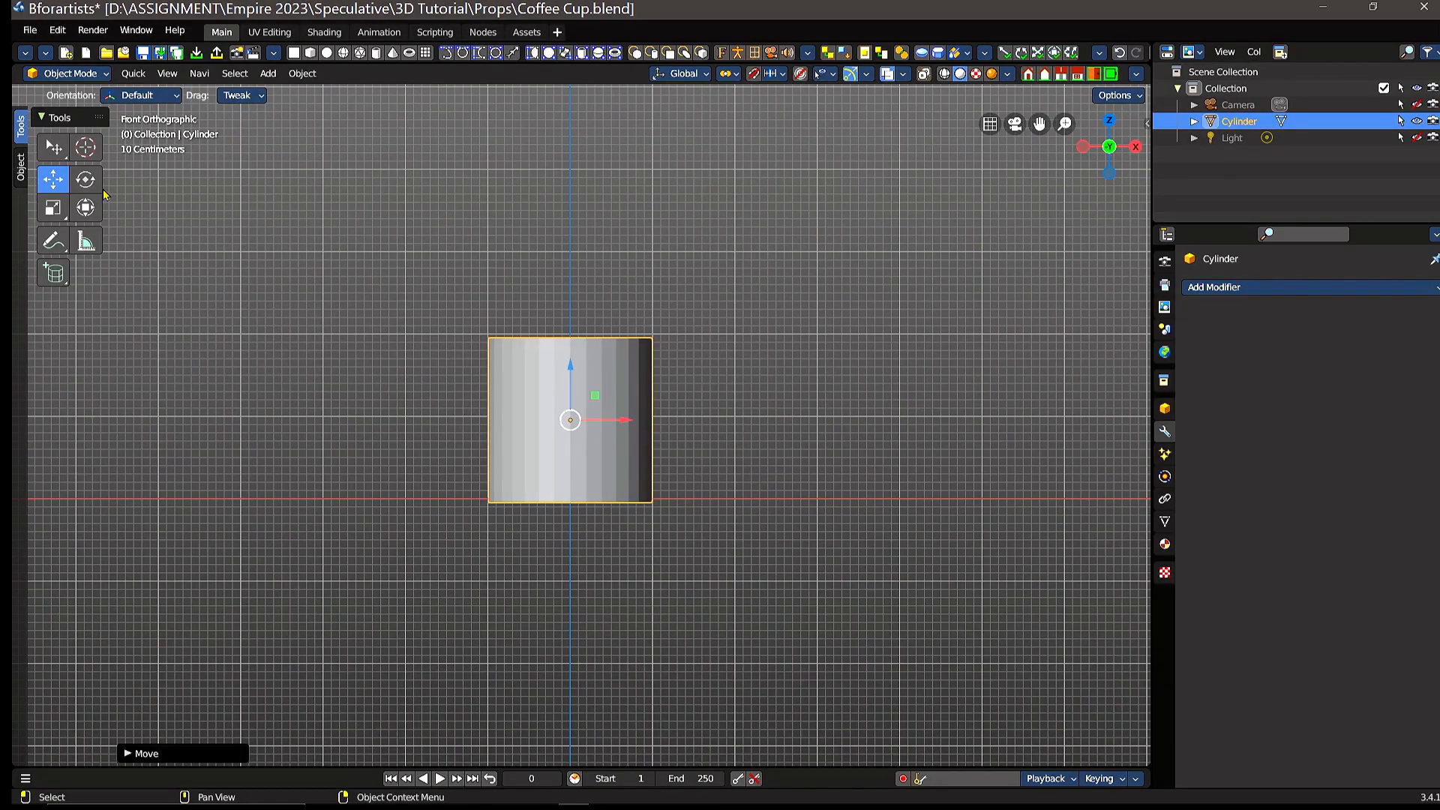
{"action": "left_click", "coordinate": [53, 208]}
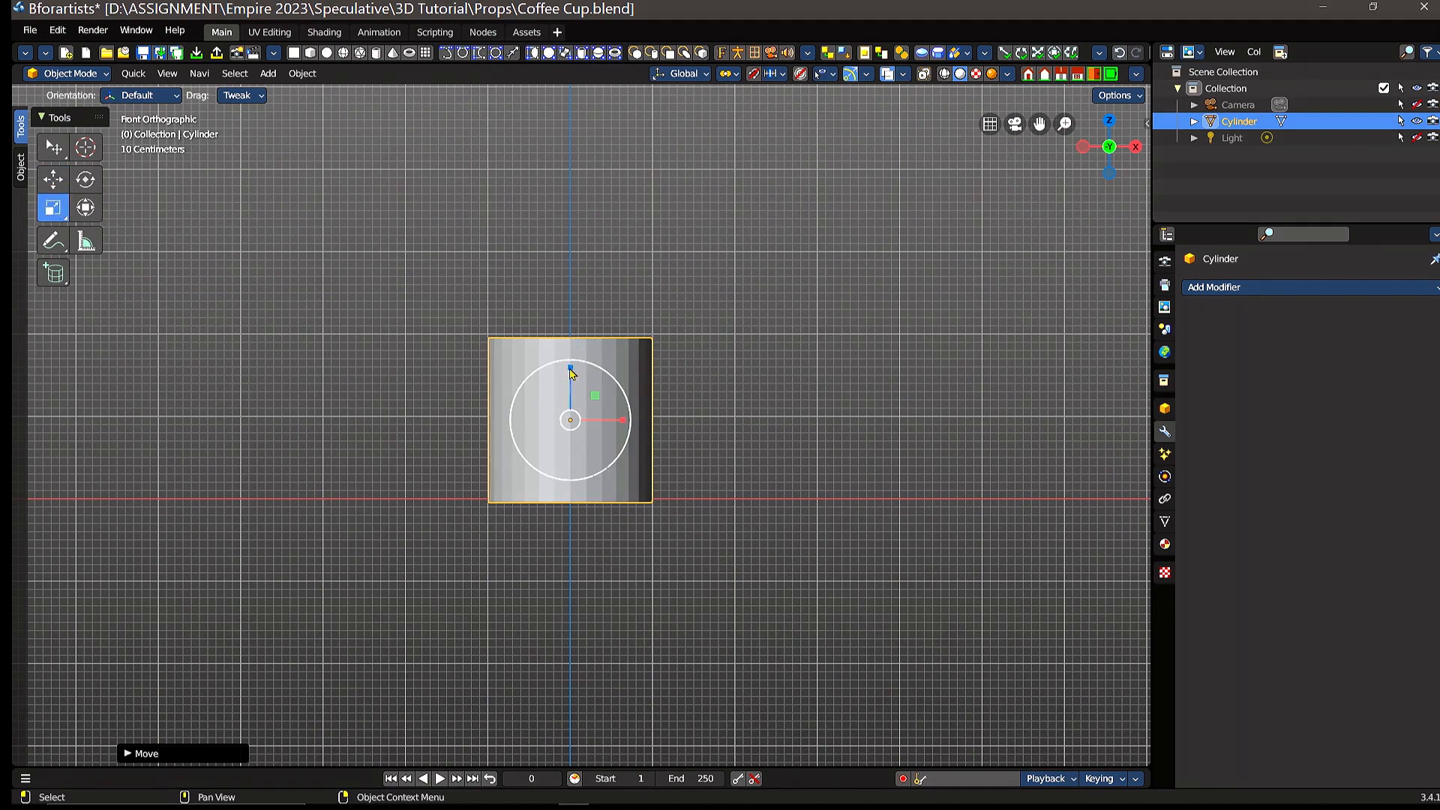
{"action": "mouse_move", "coordinate": [570, 372]}
{"action": "left_mouse_down"}
{"action": "mouse_move", "coordinate": [585, 351]}
{"action": "mouse_move", "coordinate": [588, 376]}
{"action": "left_mouse_up"}
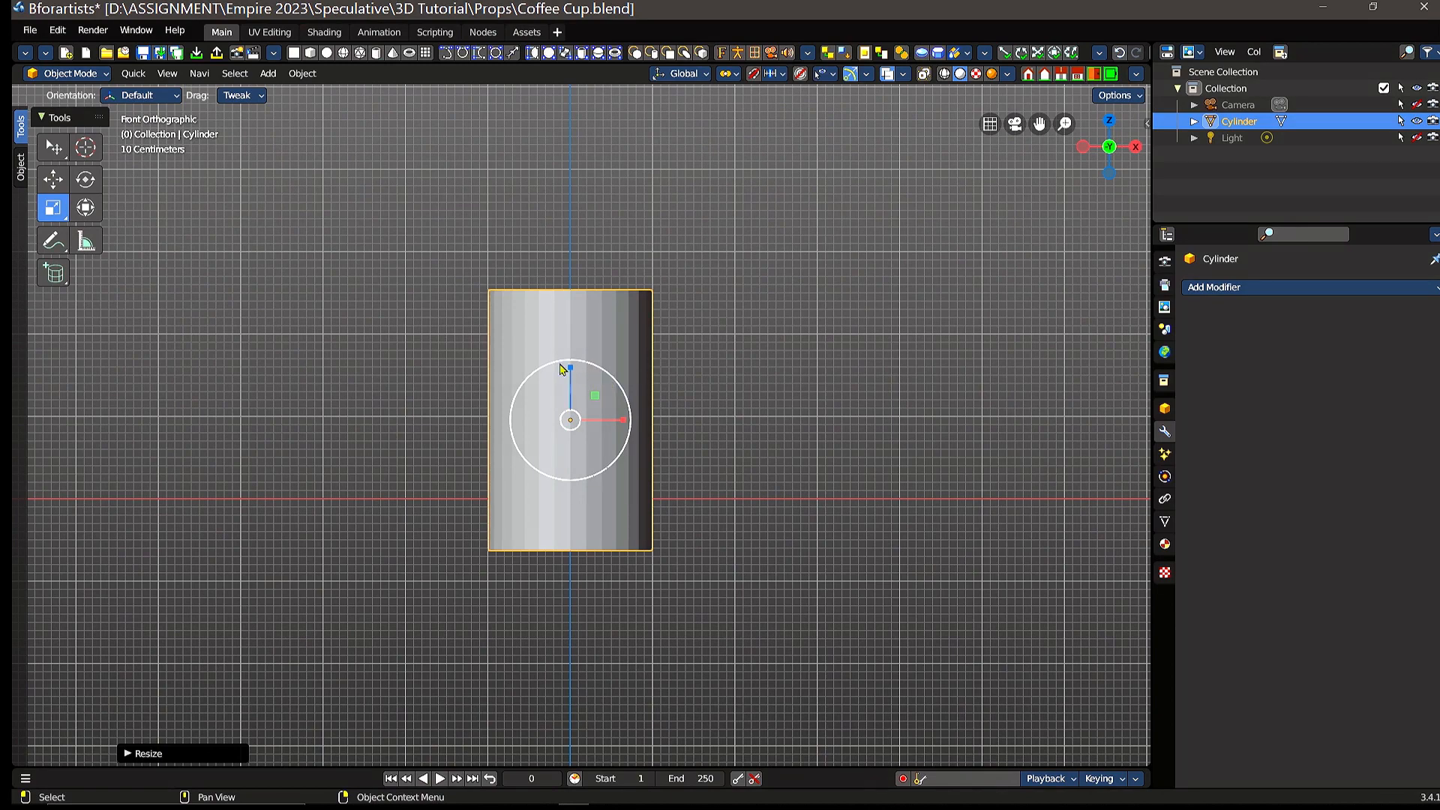
{"action": "left_click", "coordinate": [53, 182]}
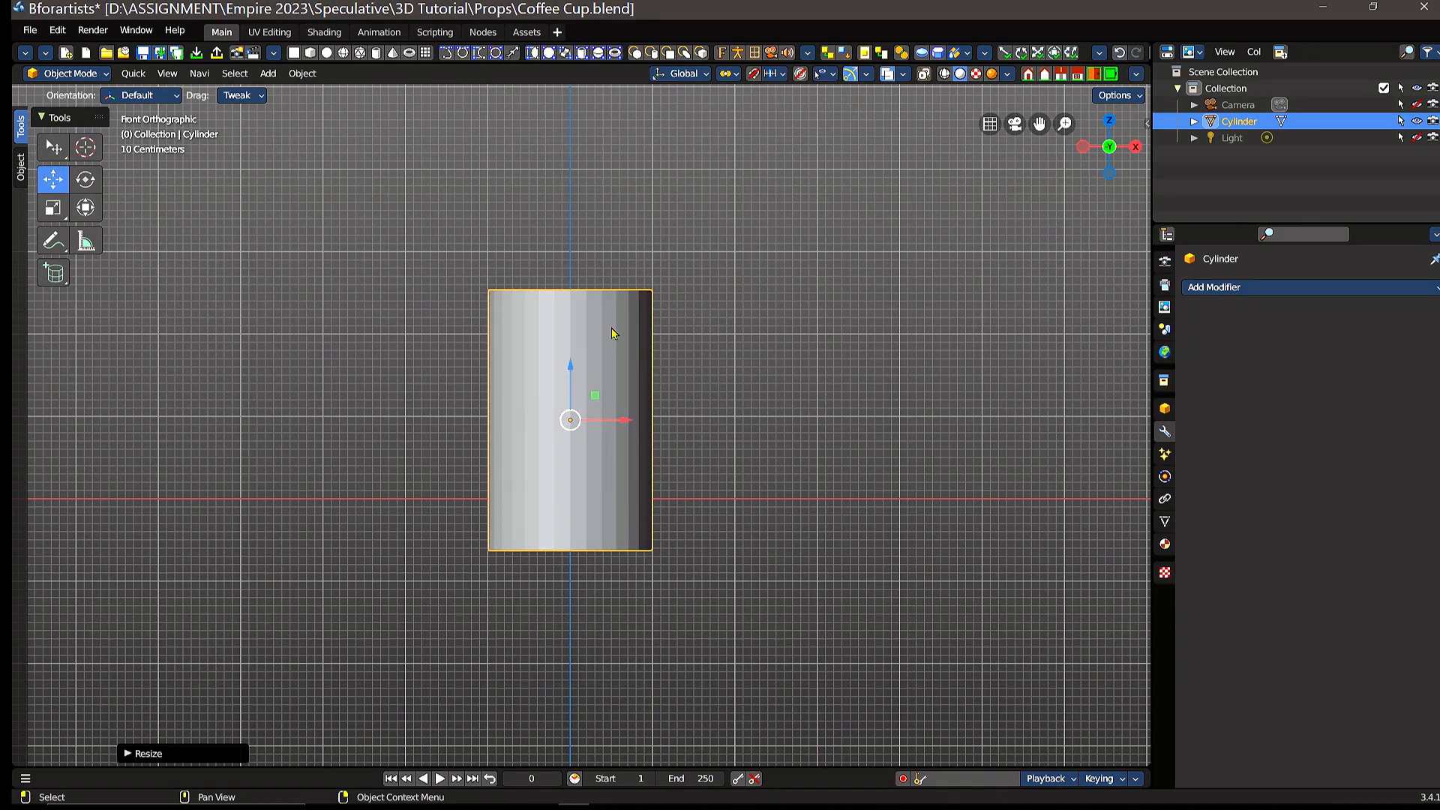
{"action": "left_click_drag", "start_coordinate": [571, 369], "coordinate": [570, 307]}
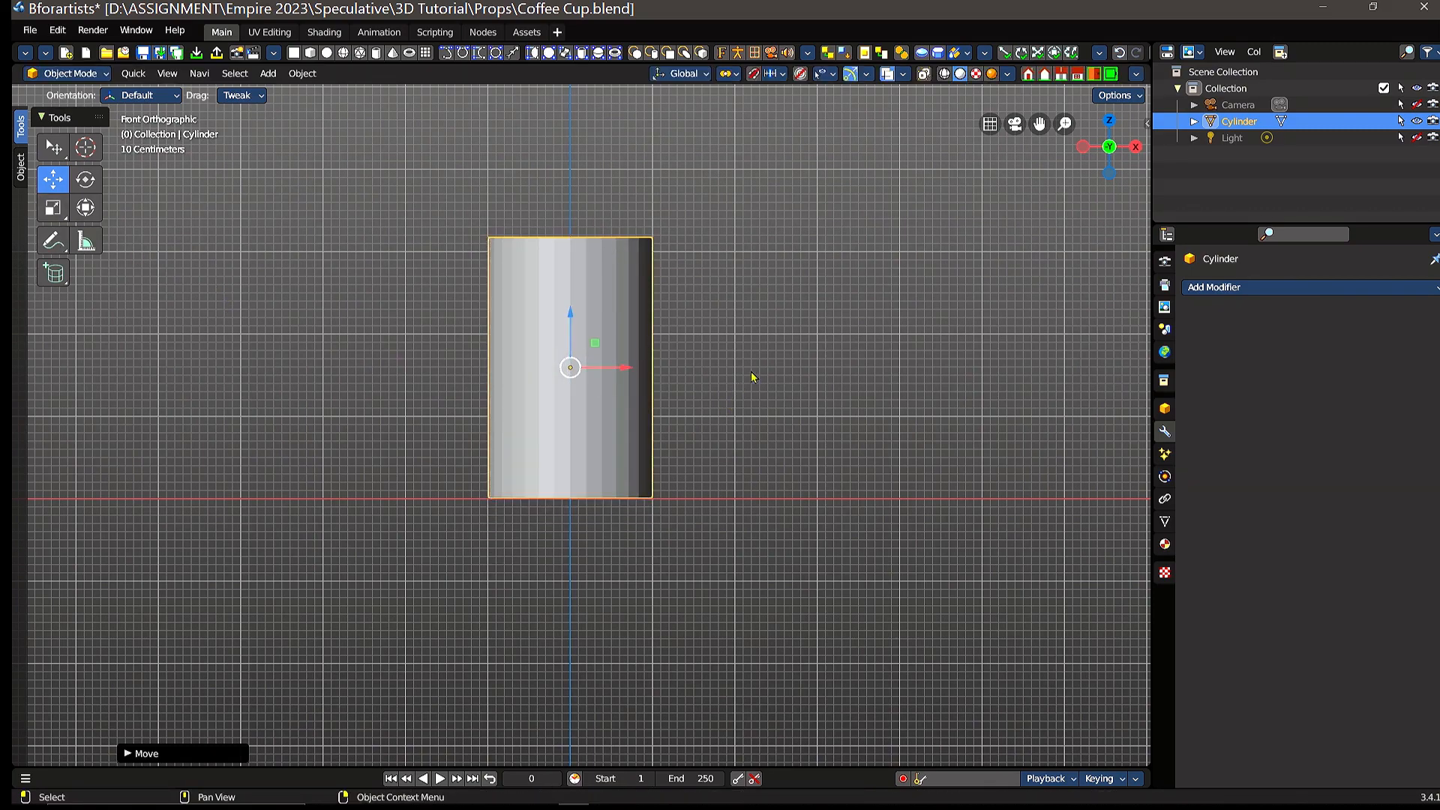
- Try widening the cylinder separately along the X and Y axes, and undo these scale changes
{"action": "middle_click_drag", "start_coordinate": [752, 375], "coordinate": [753, 418]}
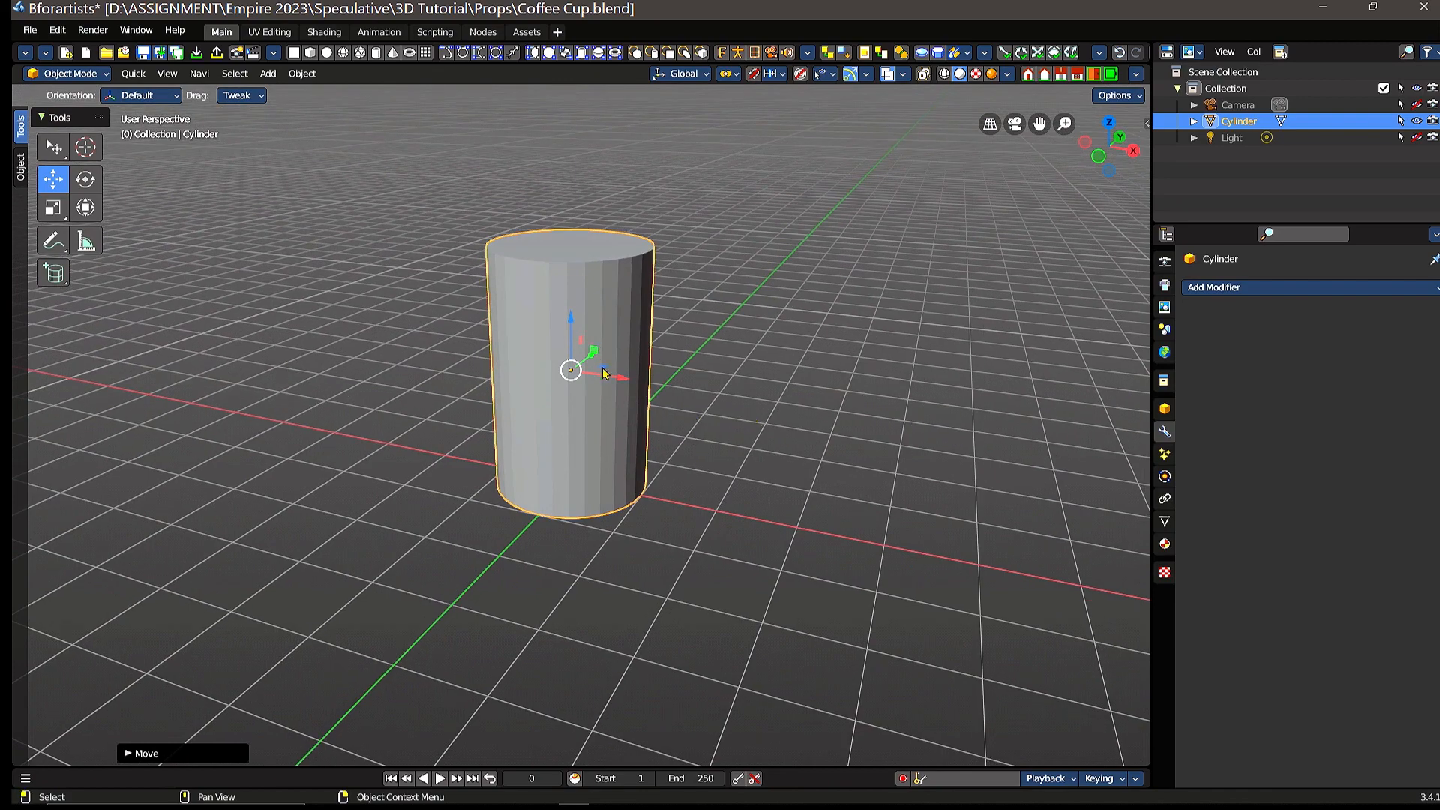
{"action": "left_click", "coordinate": [49, 214]}
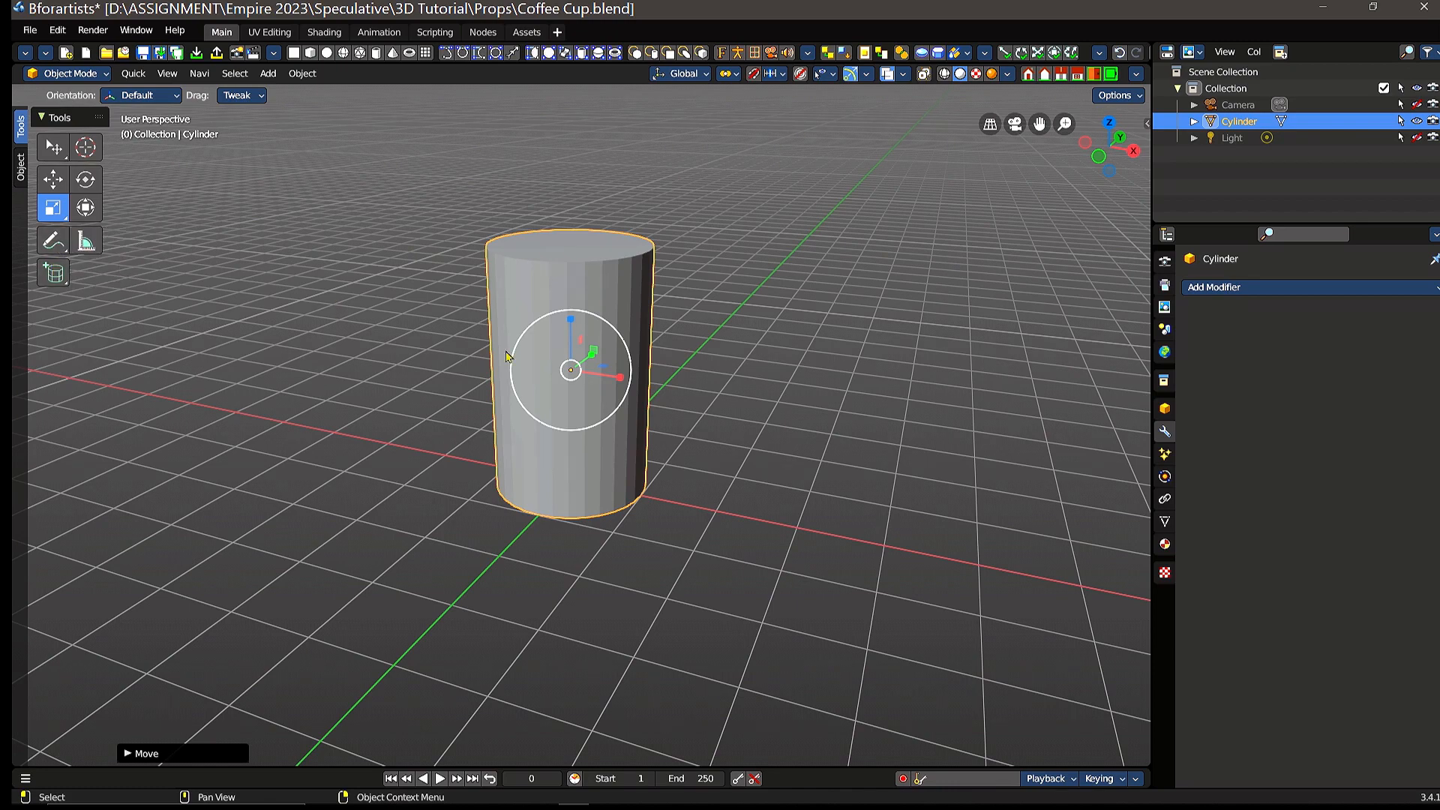
{"action": "left_click_drag", "start_coordinate": [621, 380], "coordinate": [691, 390]}
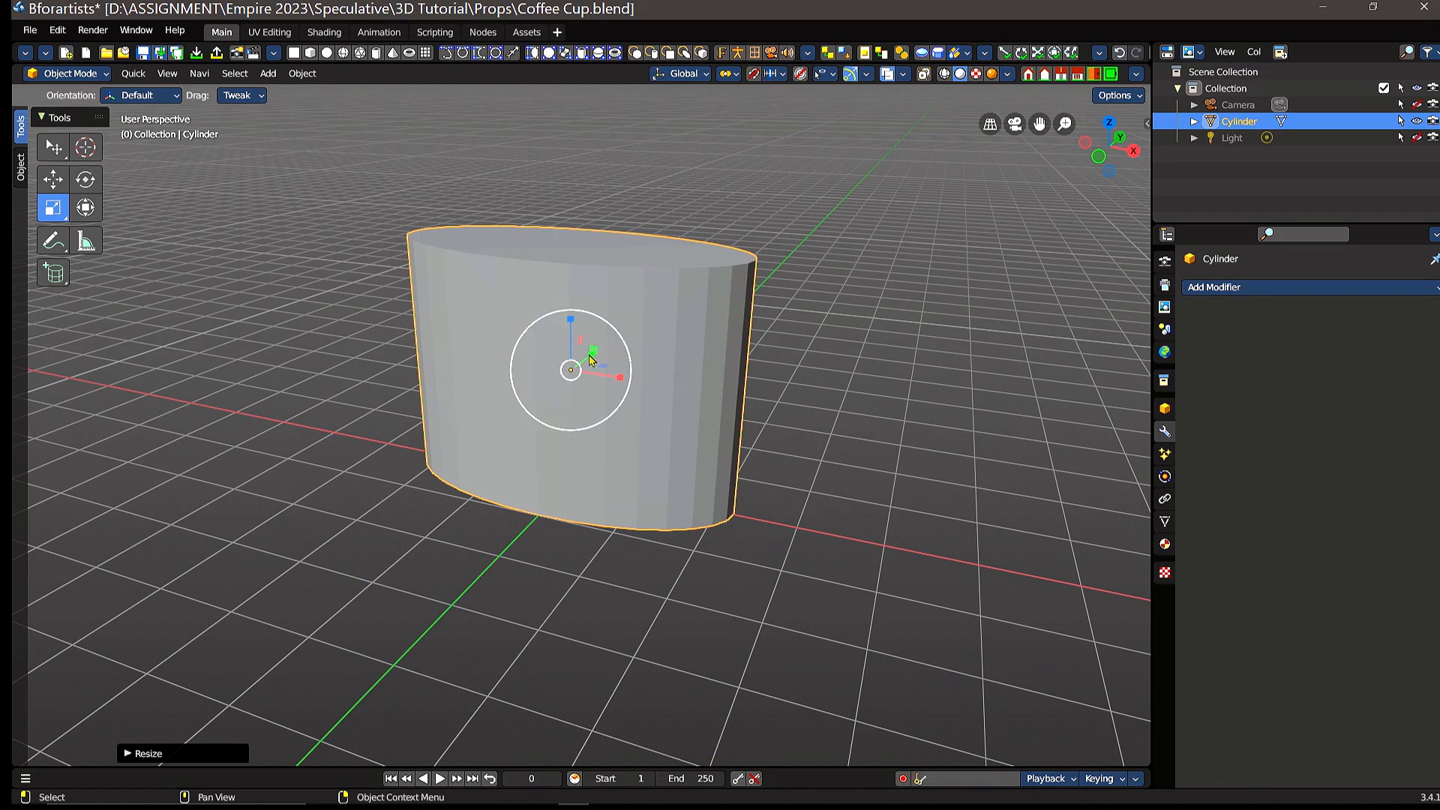
{"action": "left_click_drag", "start_coordinate": [593, 352], "coordinate": [653, 335]}
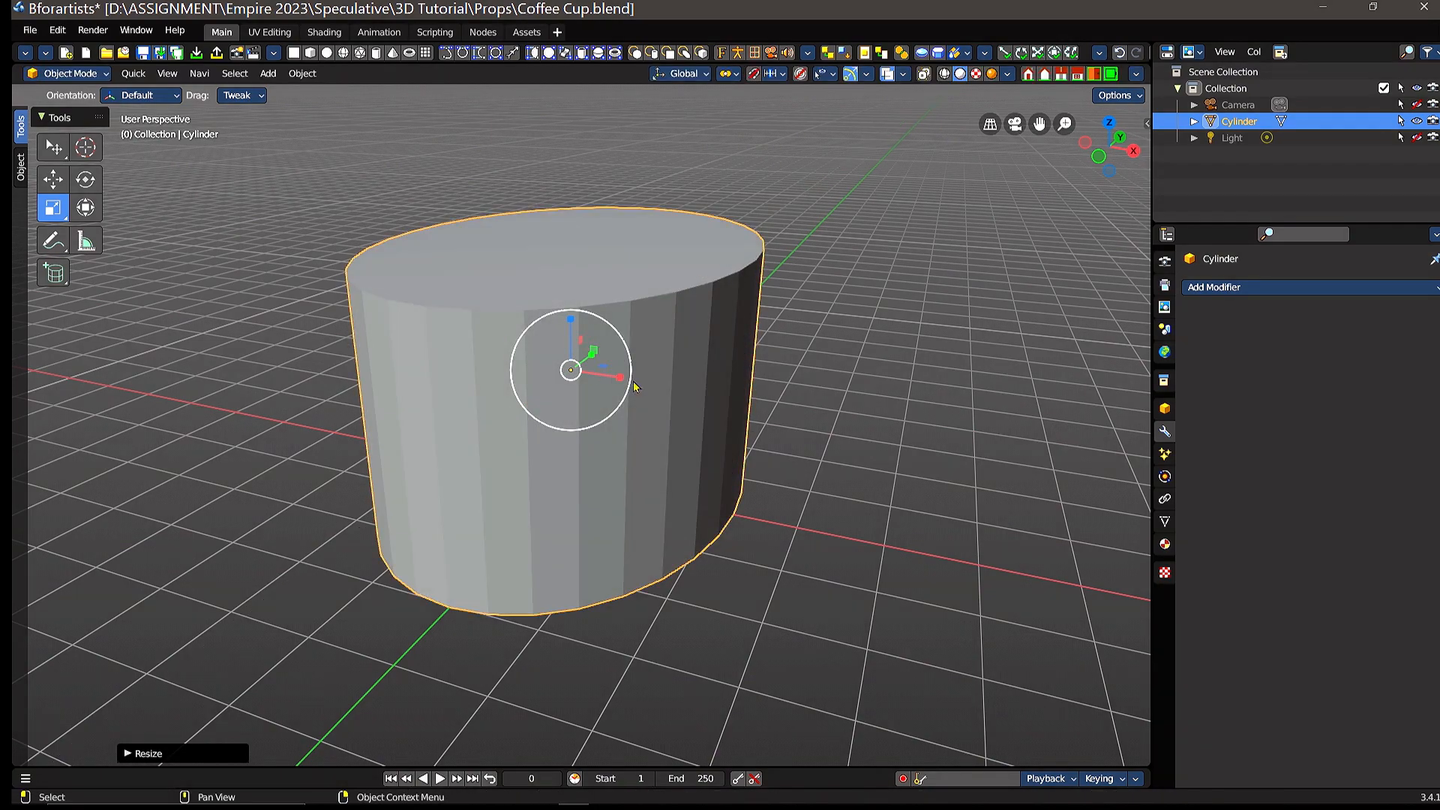
{"action": "mouse_move", "coordinate": [619, 380]}
{"action": "left_mouse_down"}
{"action": "mouse_move", "coordinate": [659, 385]}
{"action": "mouse_move", "coordinate": [636, 387]}
{"action": "left_mouse_up"}
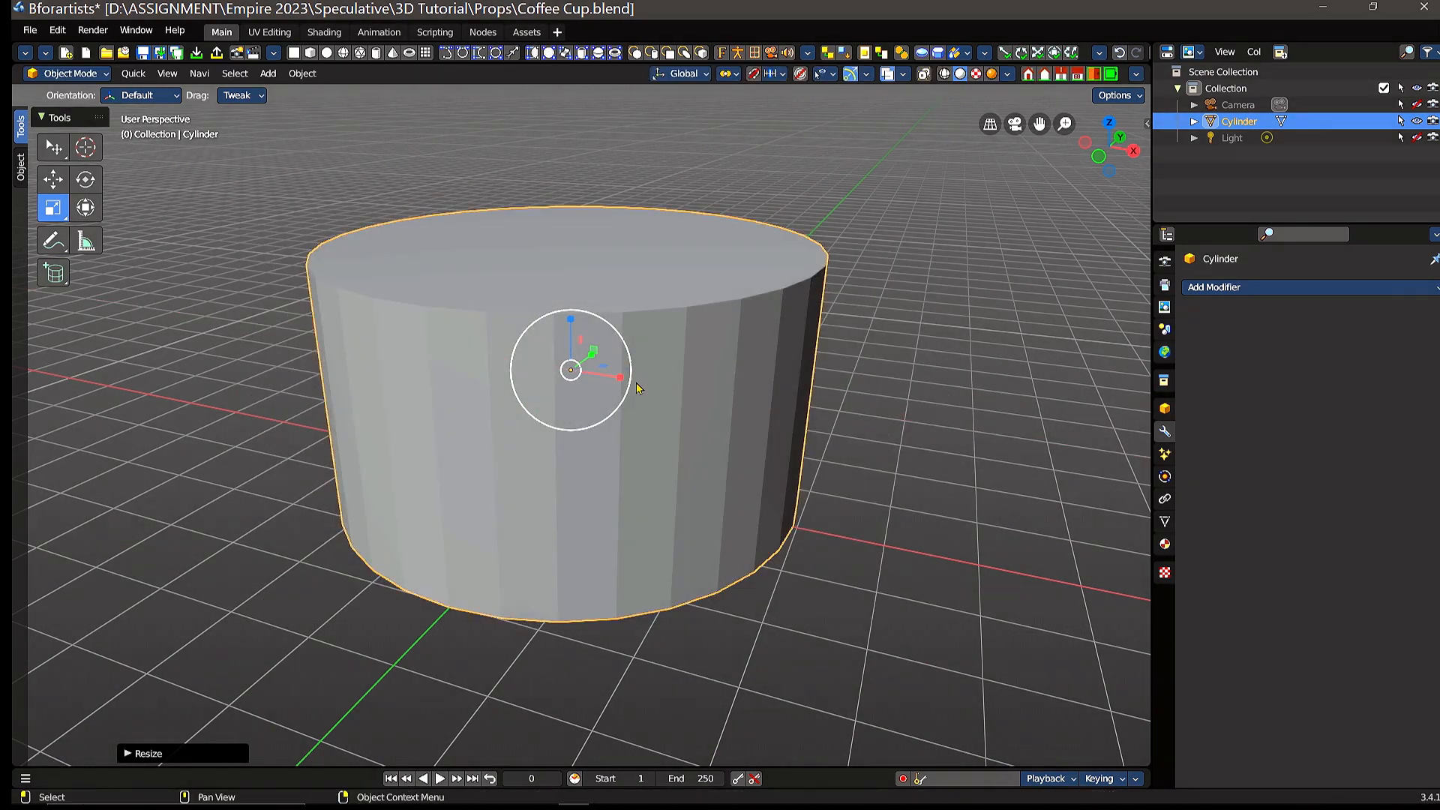
{"action": "key", "text": "ctrl+z"}
{"action": "key", "text": "ctrl+z"}
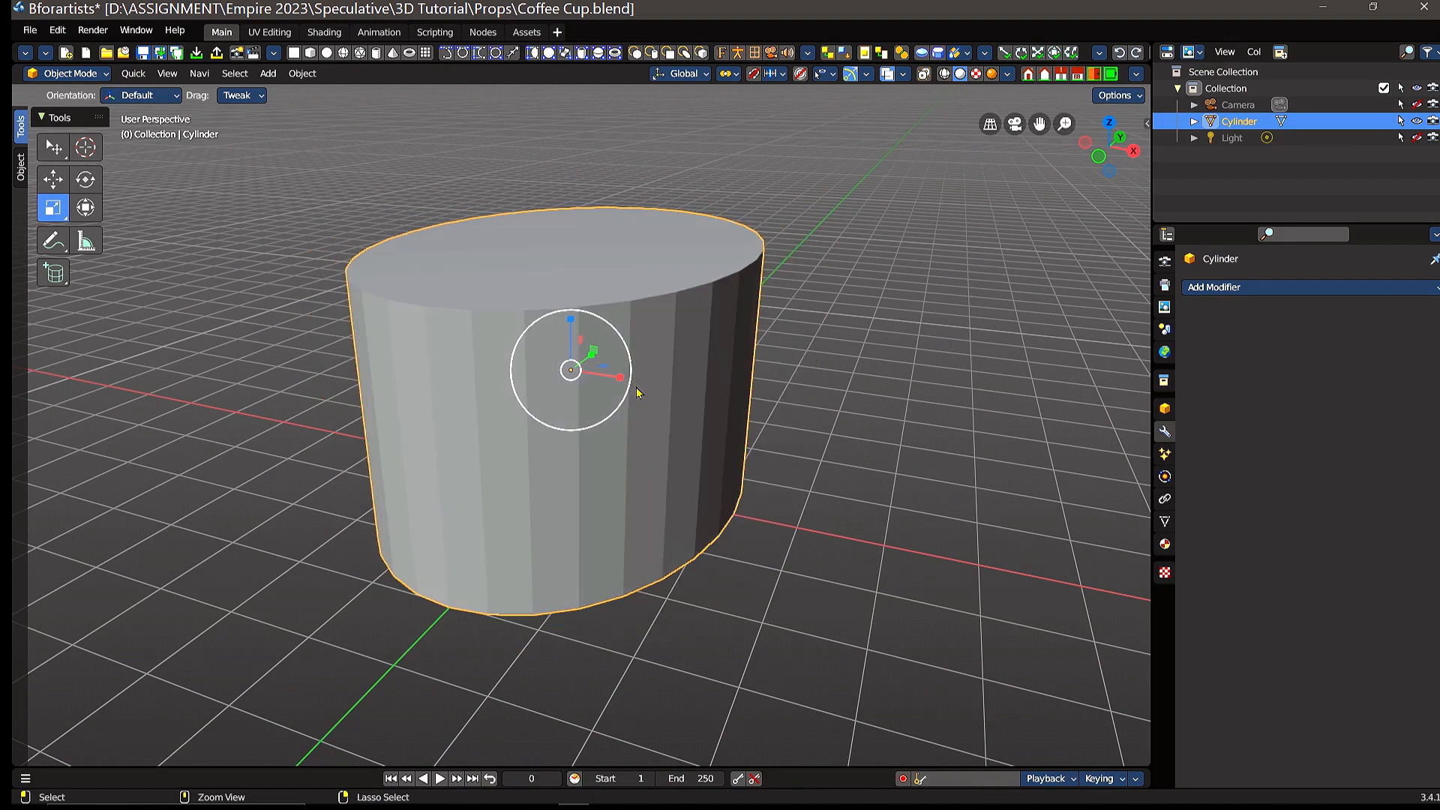
{"action": "key", "text": "ctrl+z"}
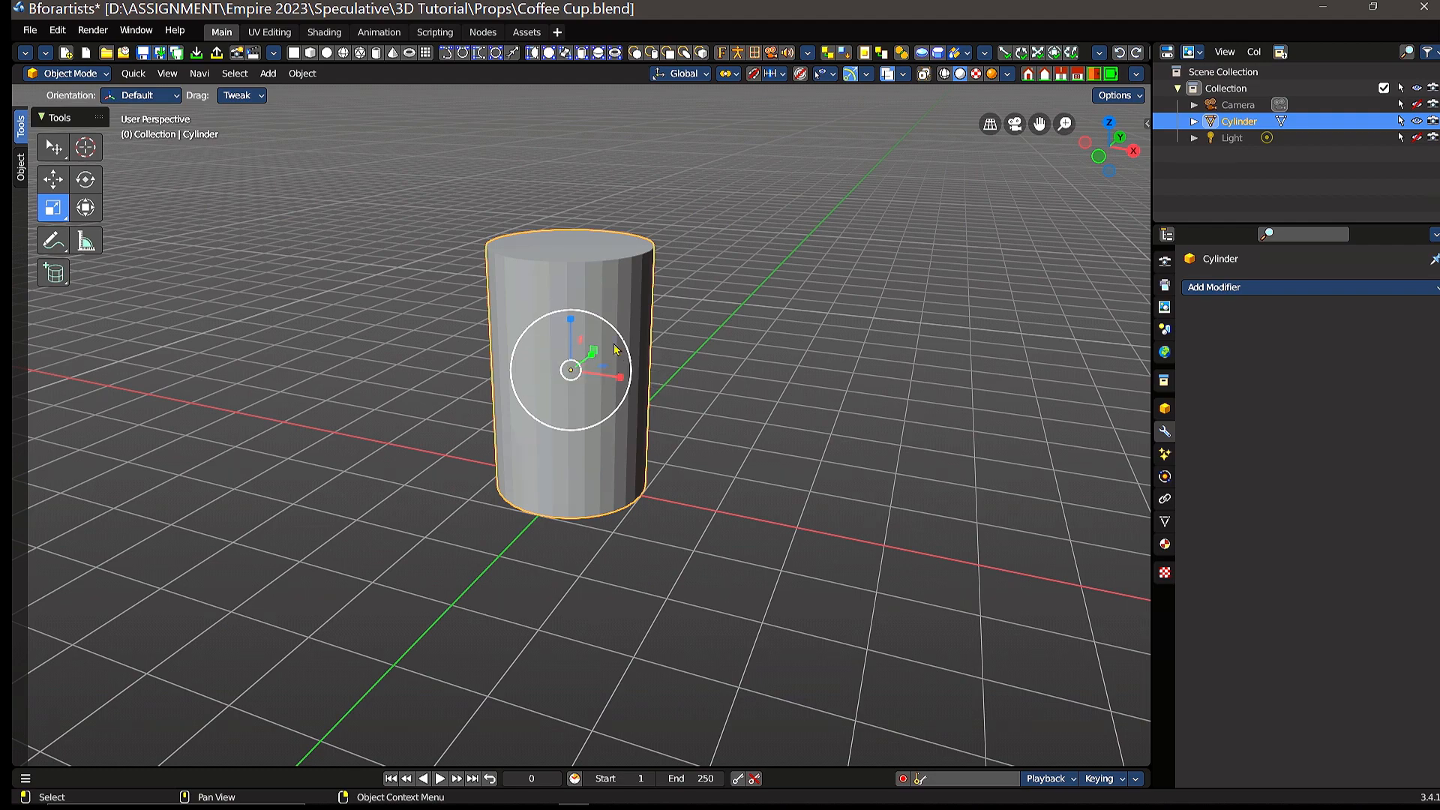
- Widen the cylinder evenly in X and Y by about 15%, and adjust its height position against the floor line in front view
{"action": "left_click_drag", "start_coordinate": [539, 361], "coordinate": [574, 327]}
{"action": "middle_click_drag", "start_coordinate": [644, 380], "coordinate": [813, 293]}
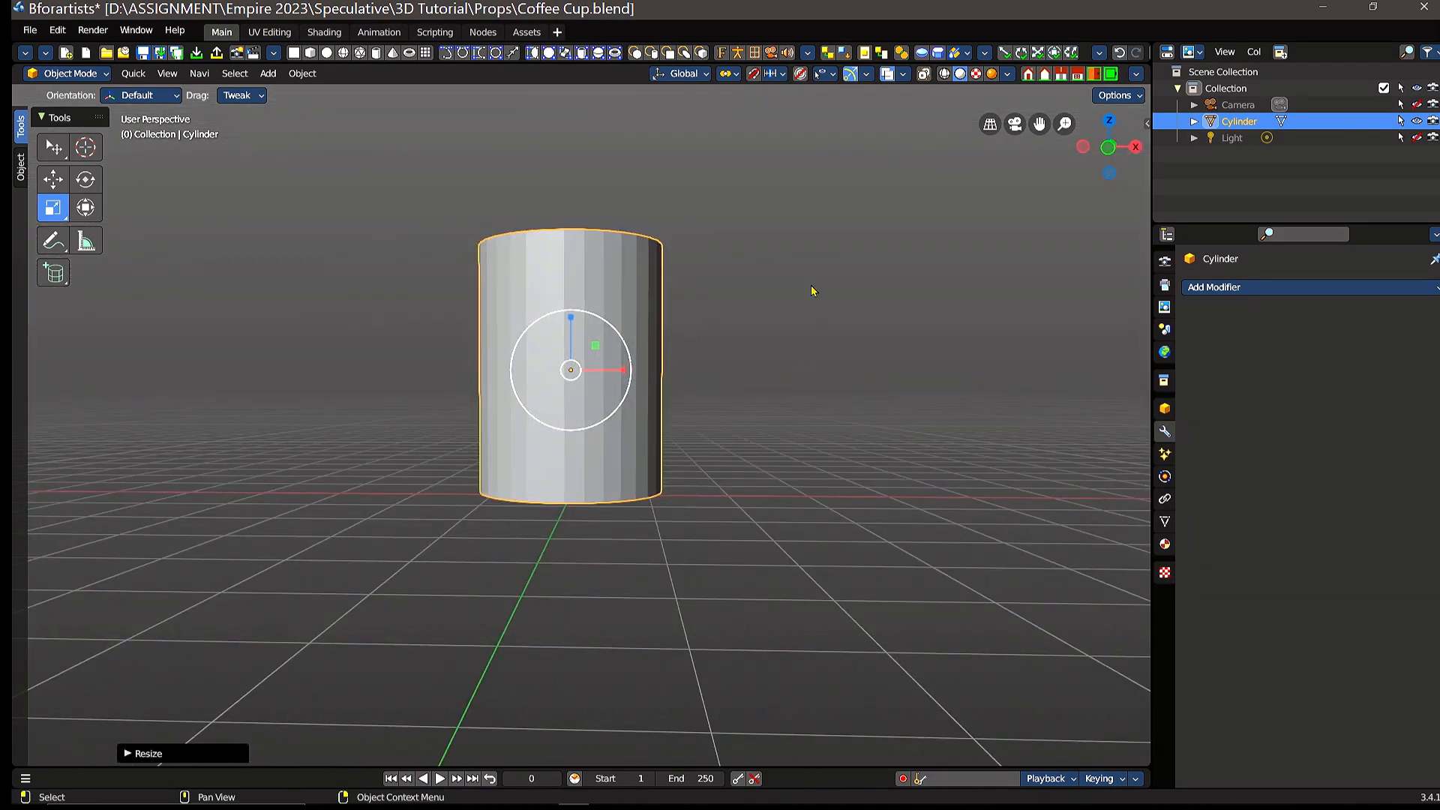
{"action": "key", "text": "KP_1"}
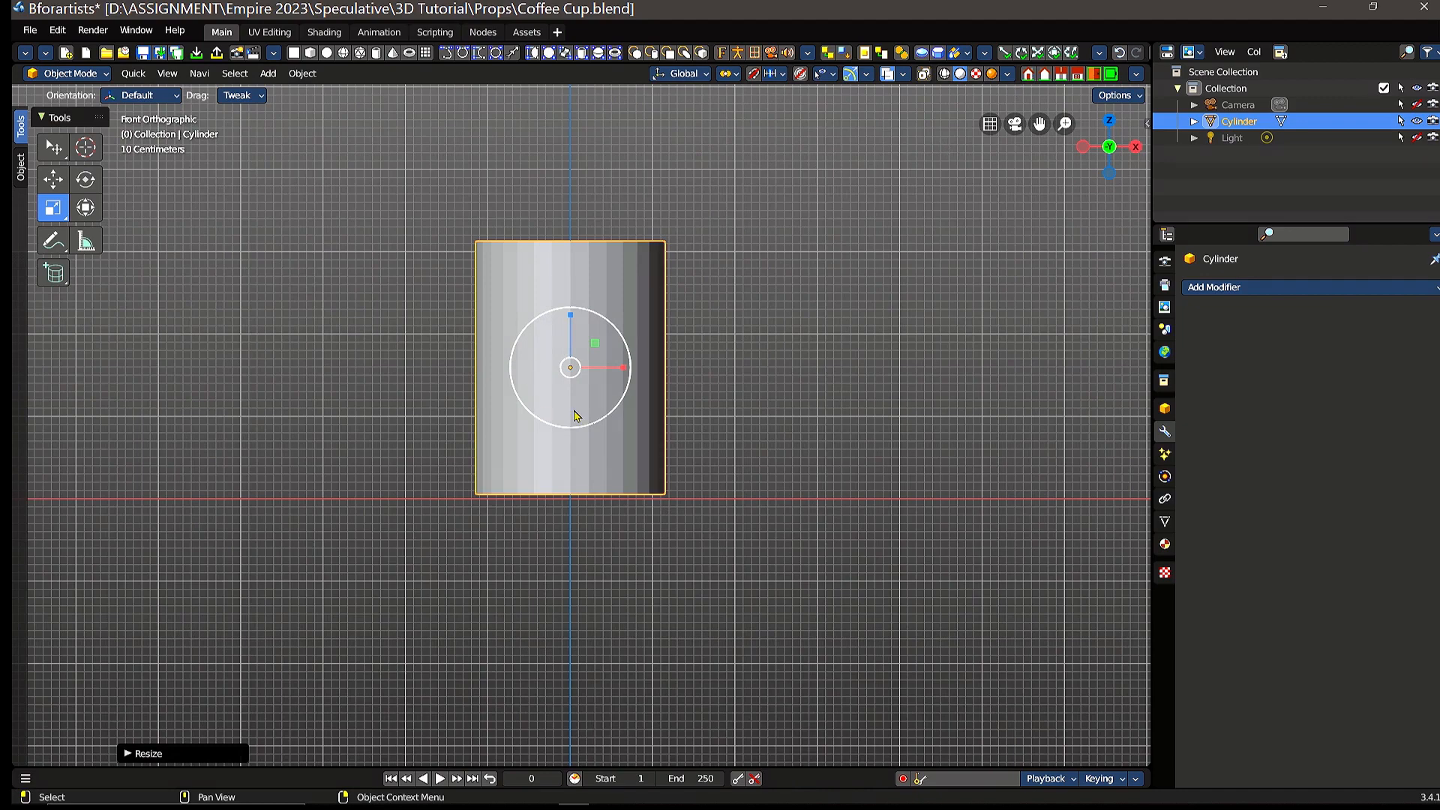
{"action": "left_click", "coordinate": [52, 150]}
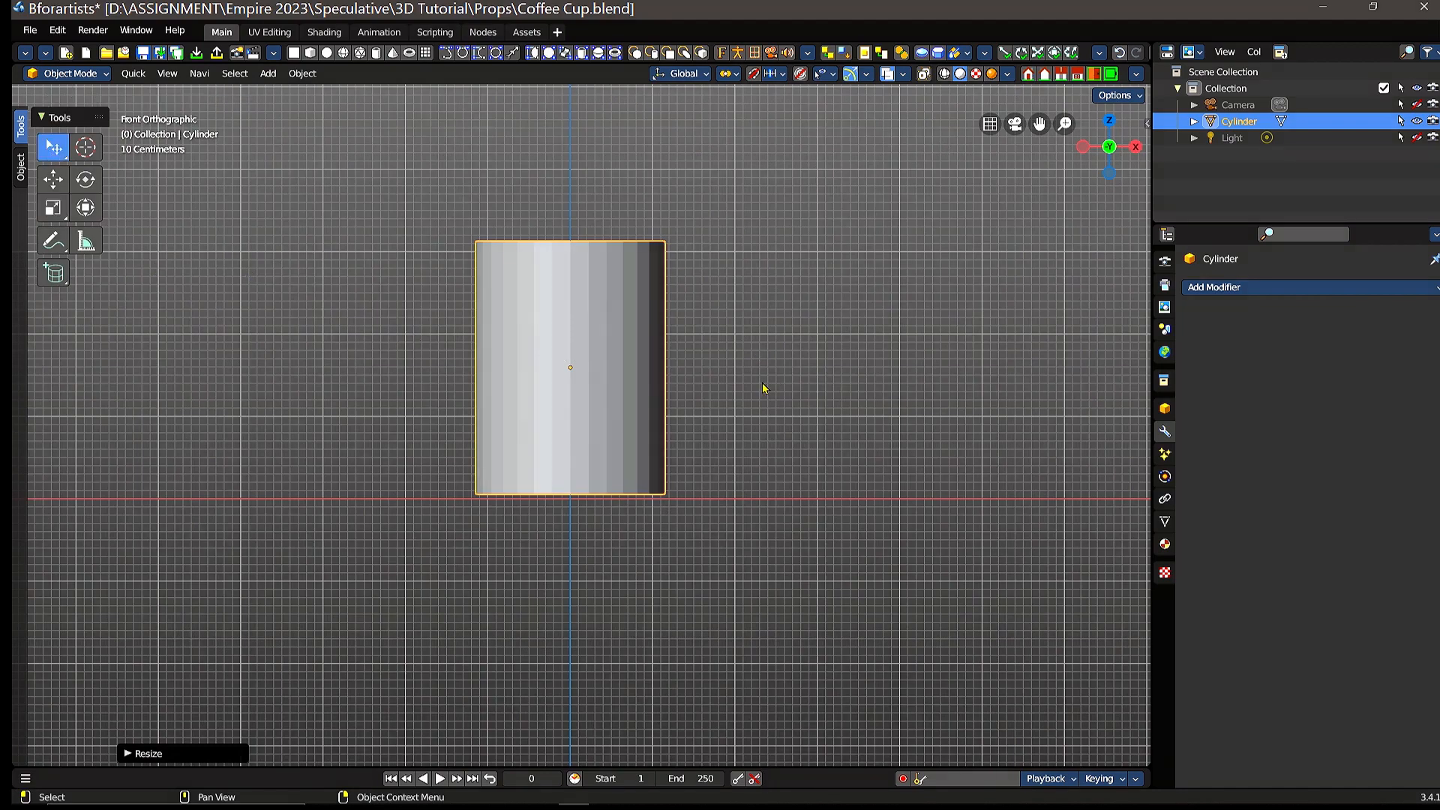
{"action": "left_click", "coordinate": [604, 343]}
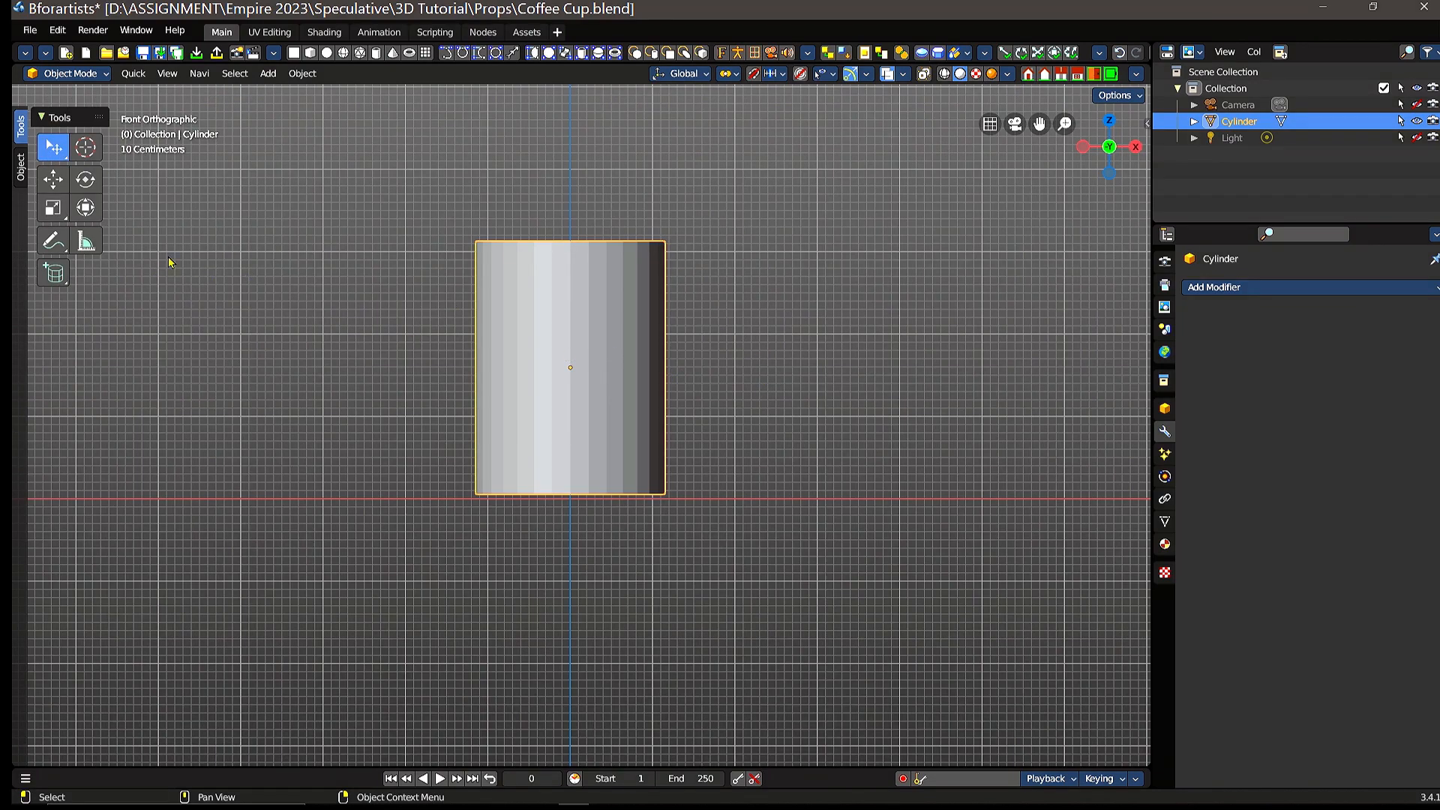
{"action": "left_click", "coordinate": [52, 178]}
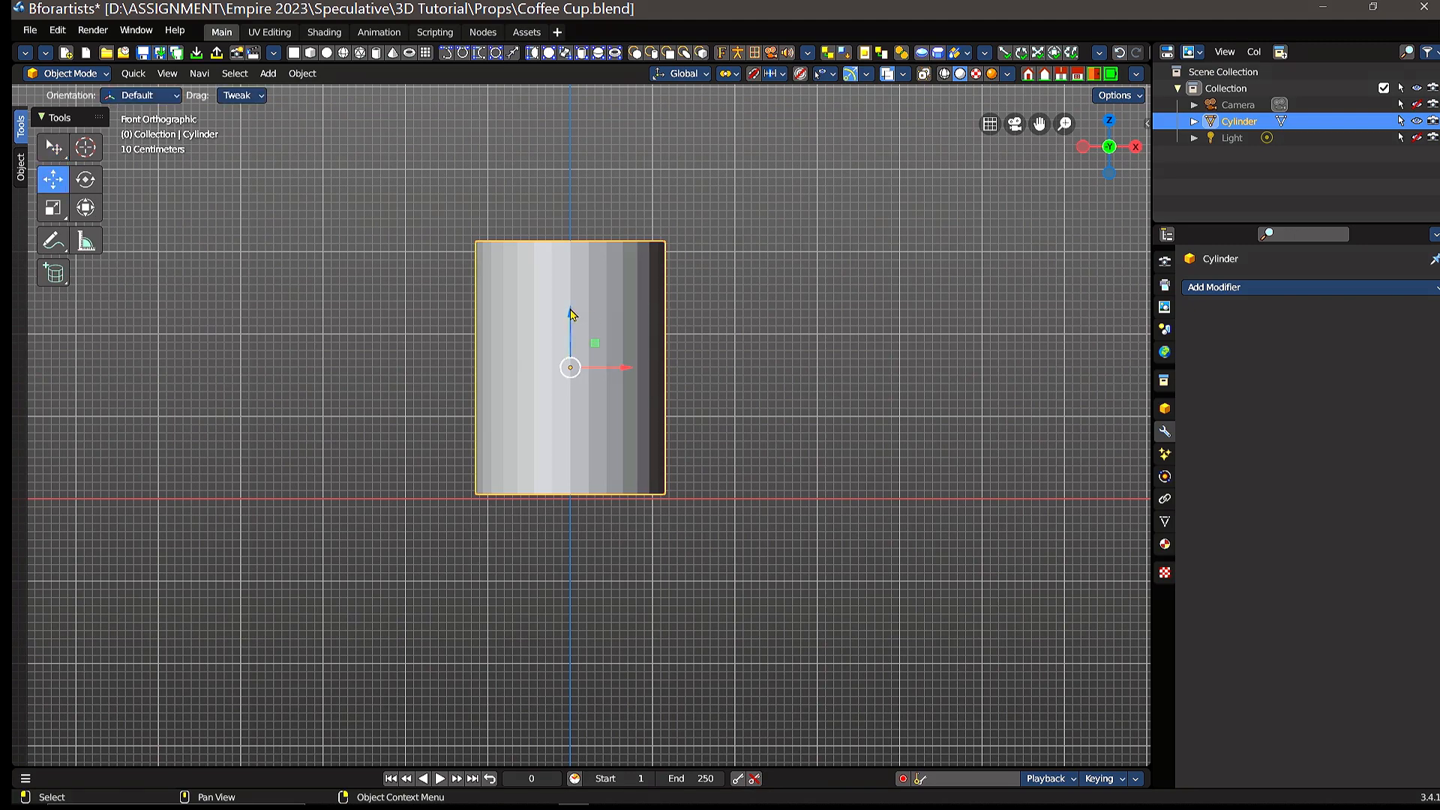
{"action": "left_click_drag", "start_coordinate": [570, 314], "coordinate": [567, 312]}
- Shift the cylinder slightly in the negative X direction, undoing the larger trial move
{"action": "middle_click_drag", "start_coordinate": [860, 289], "coordinate": [794, 418]}
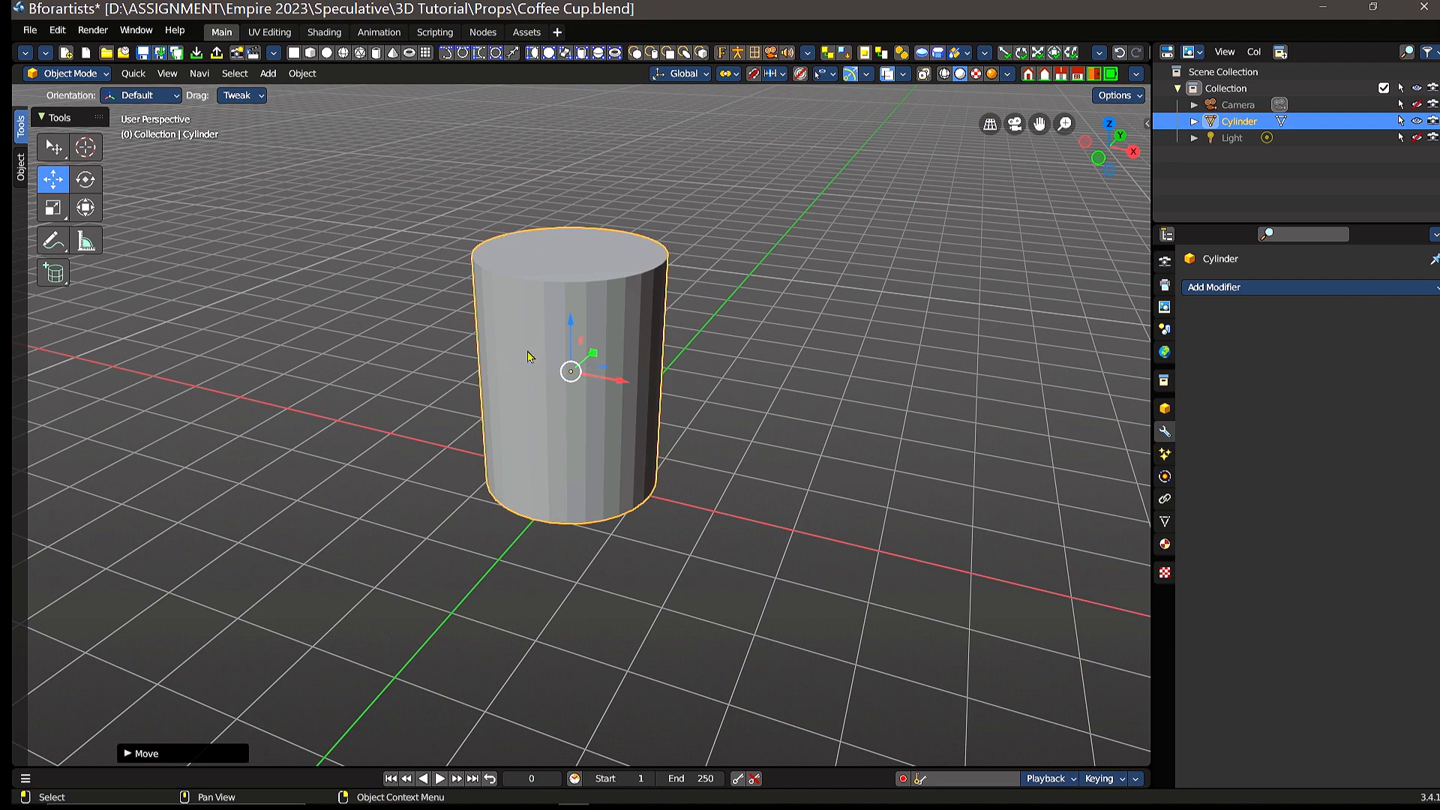
{"action": "left_click_drag", "start_coordinate": [626, 386], "coordinate": [525, 402]}
{"action": "key", "text": "ctrl+z"}
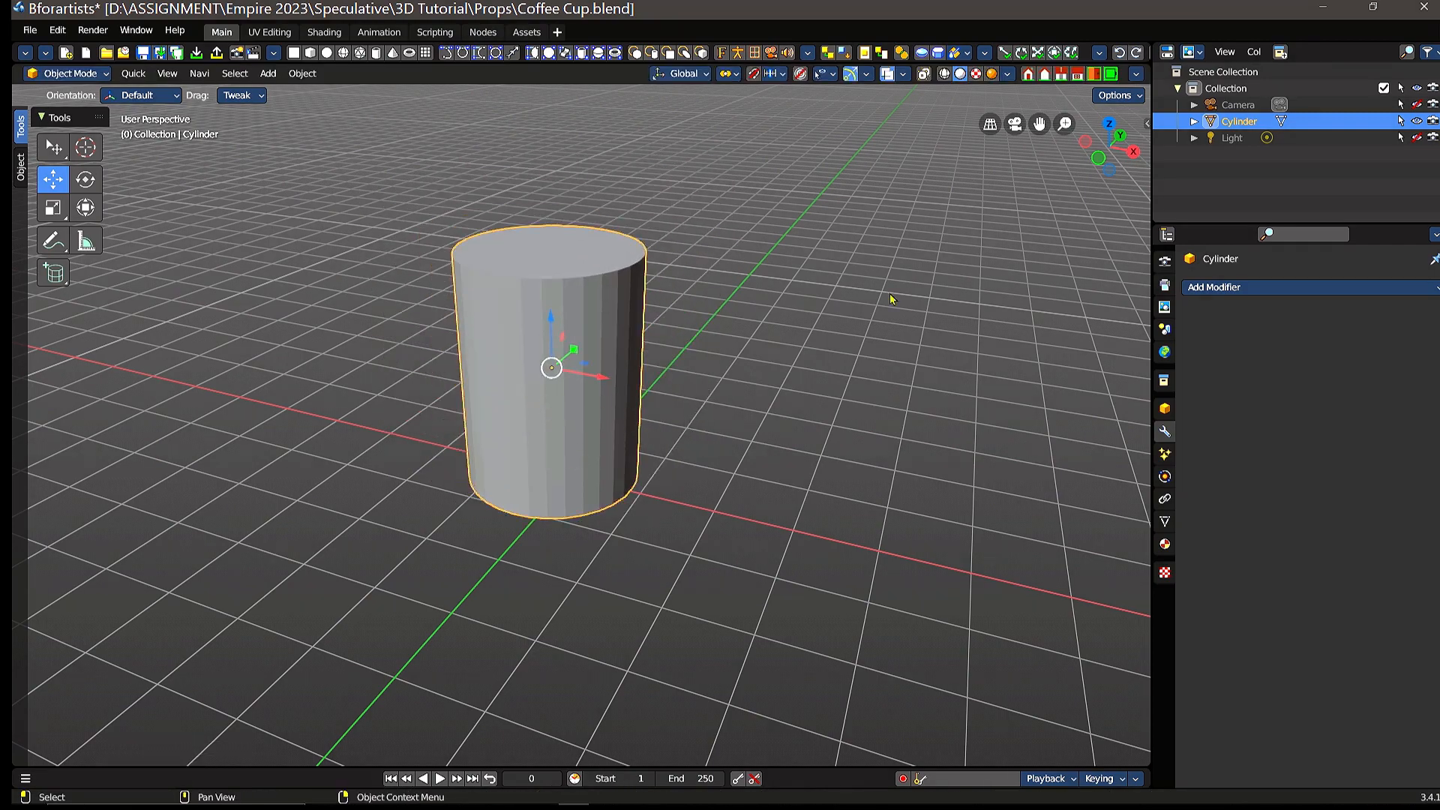
- Switch the cylinder to Edit Mode, activate the Move tool and deselect all of its geometry
{"action": "mouse_move", "coordinate": [659, 425]}
{"action": "middle_mouse_down"}
{"action": "mouse_move", "coordinate": [742, 357]}
{"action": "mouse_move", "coordinate": [635, 444]}
{"action": "mouse_move", "coordinate": [642, 422]}
{"action": "middle_mouse_up"}
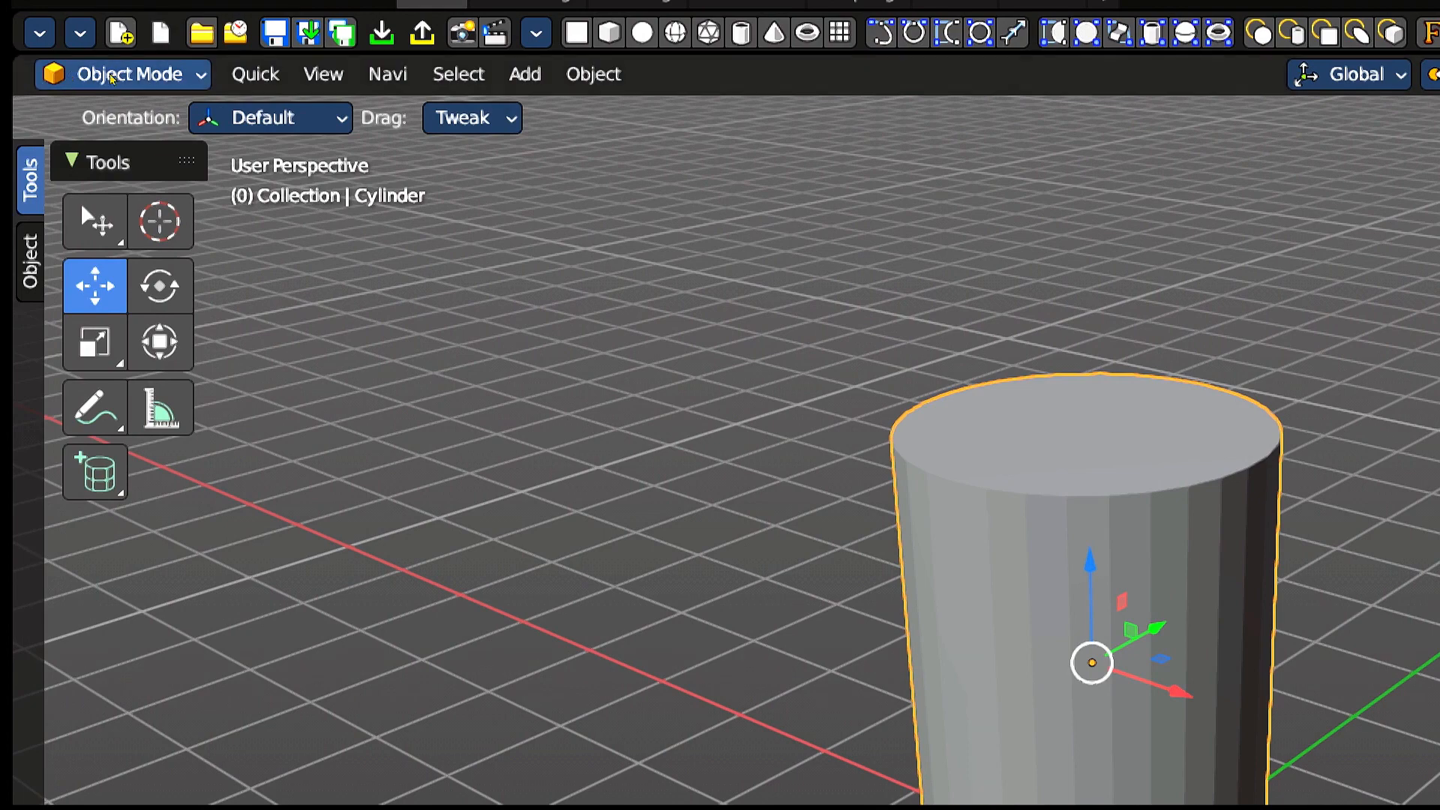
{"action": "left_click", "coordinate": [110, 77]}
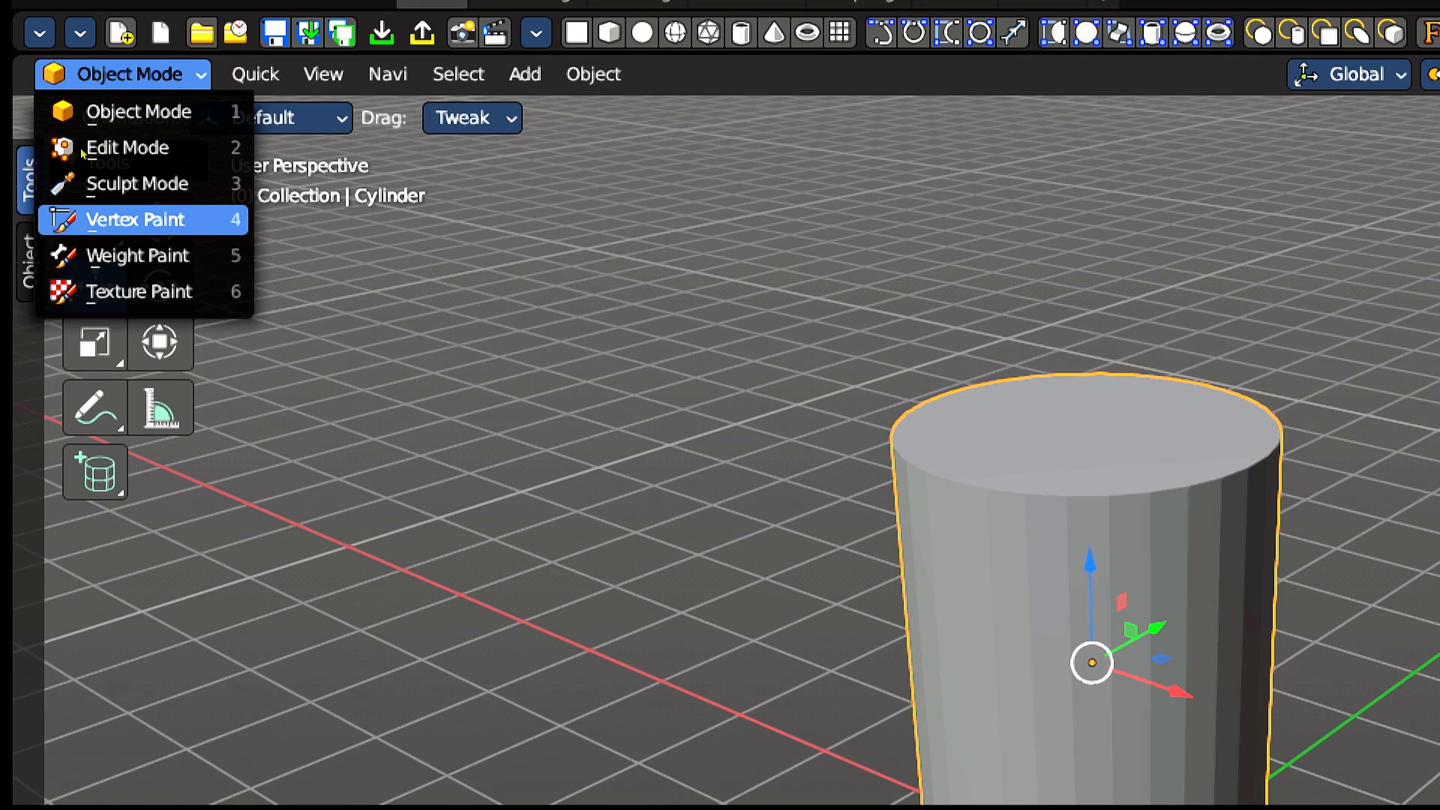
{"action": "key", "text": "Down"}
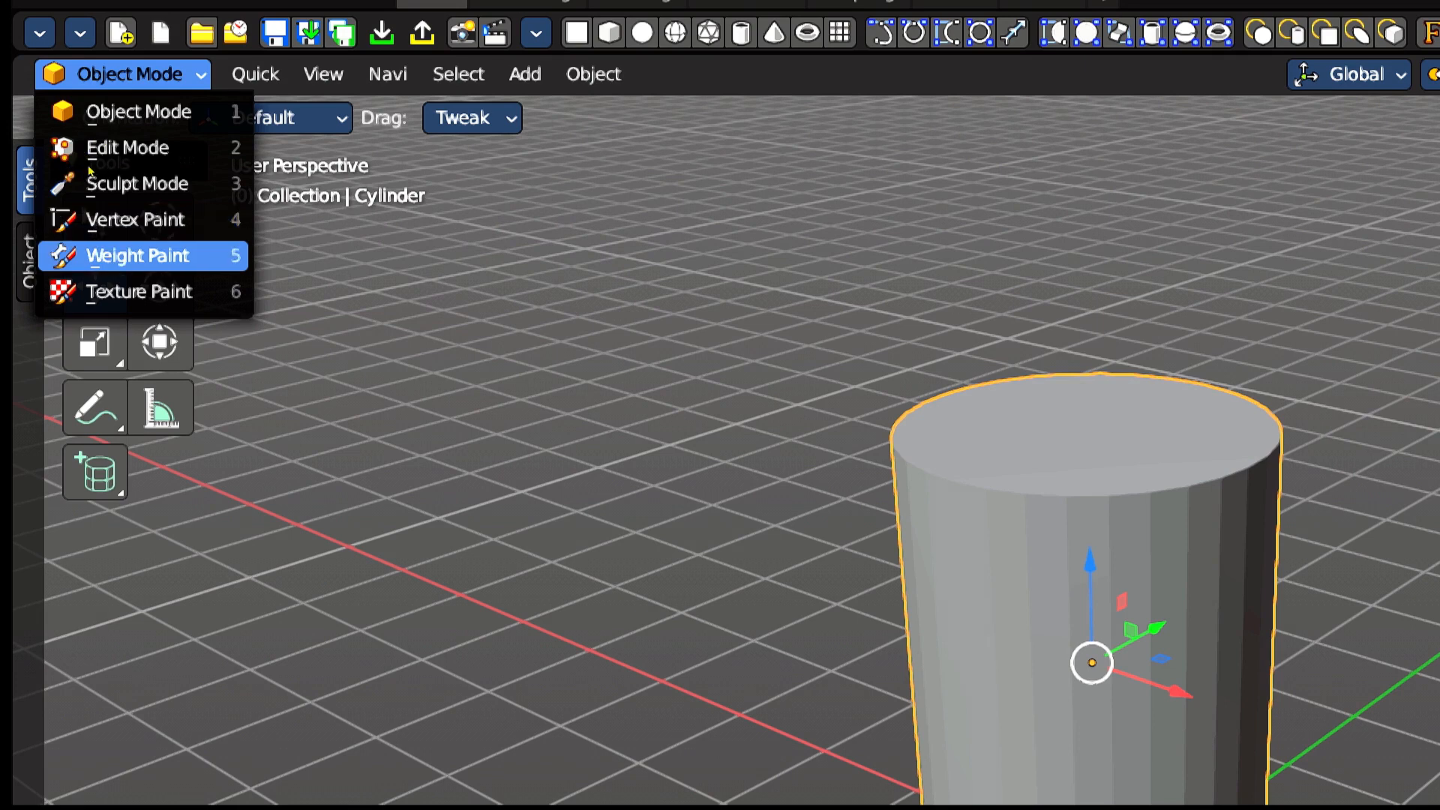
{"action": "key", "text": "Down"}
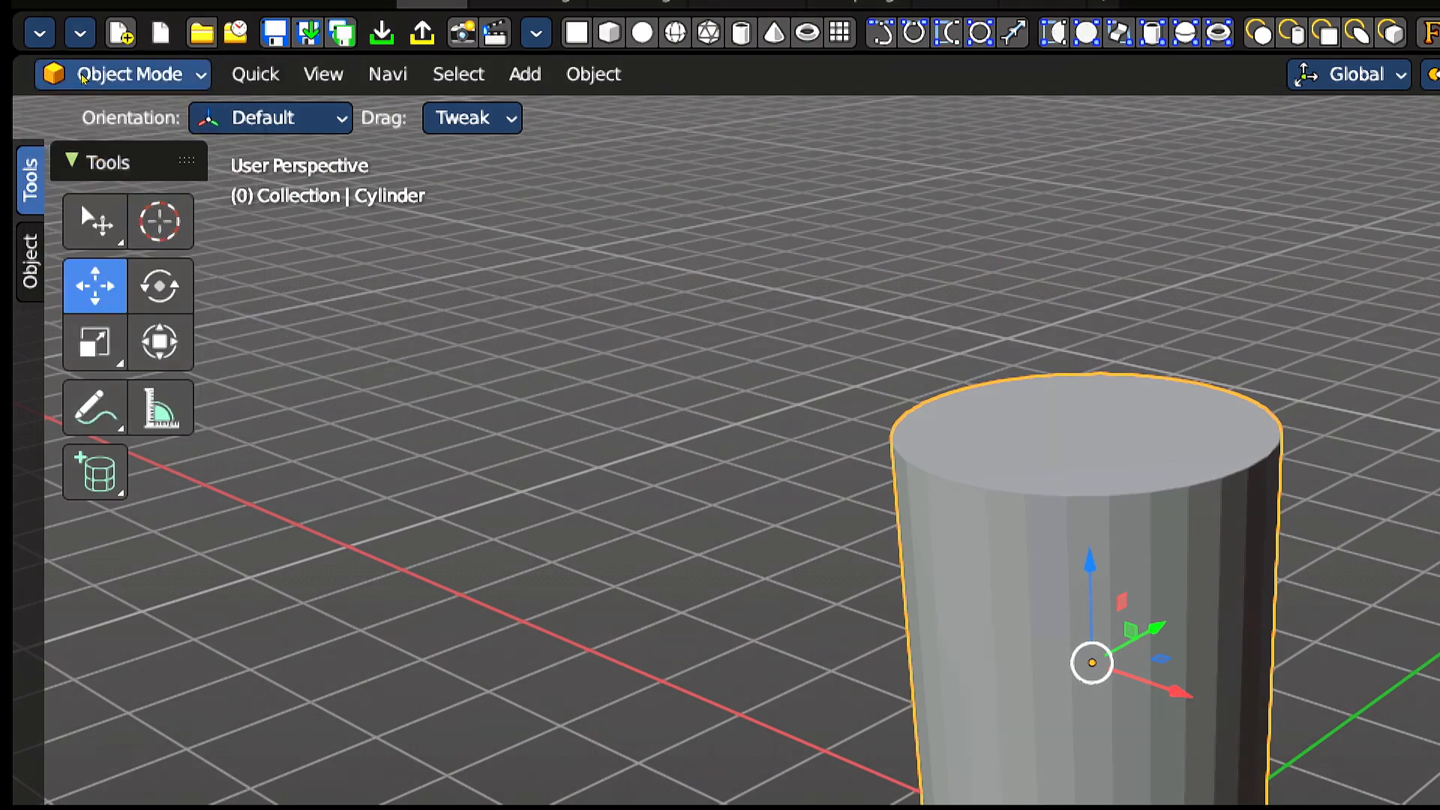
{"action": "left_click", "coordinate": [108, 71]}
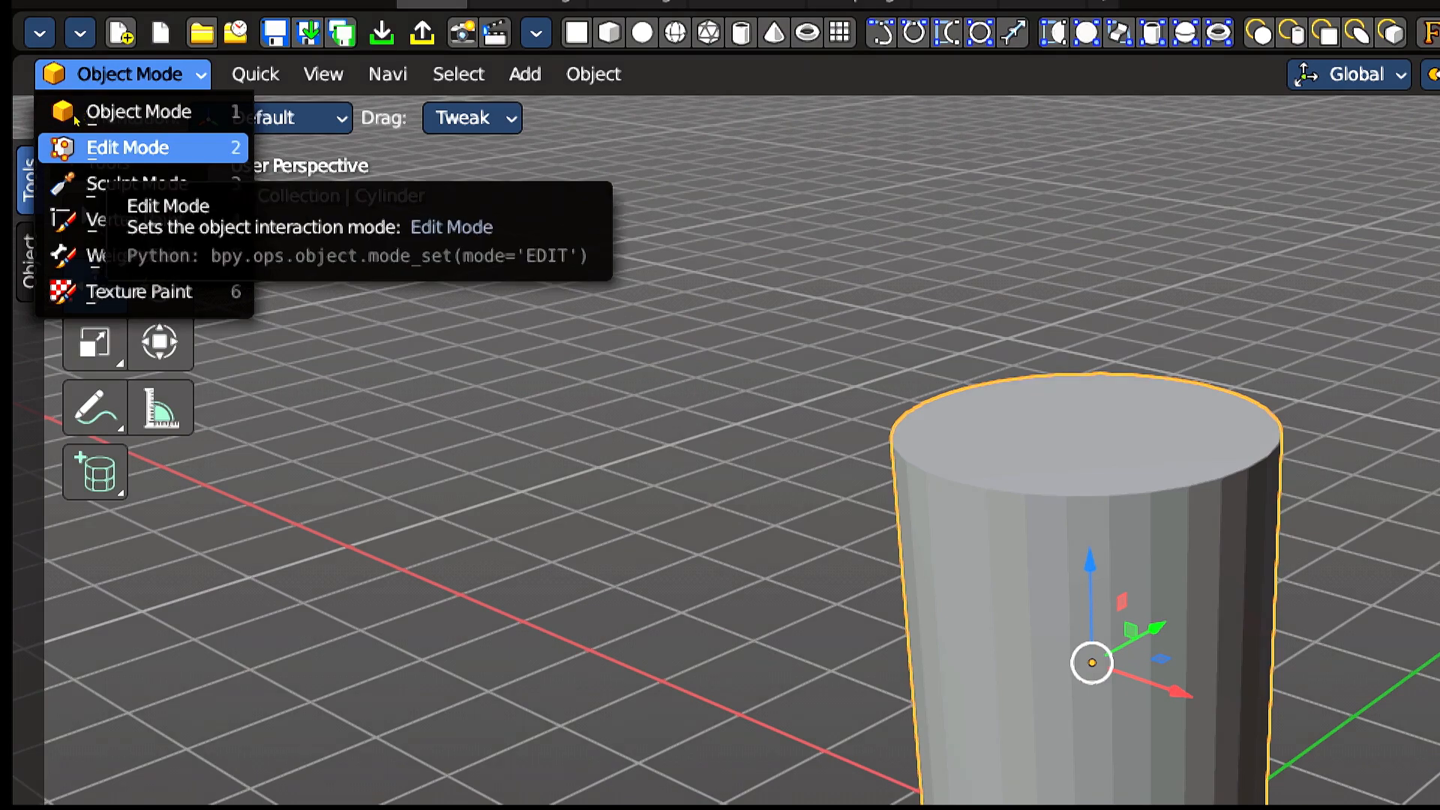
{"action": "left_click", "coordinate": [127, 147]}
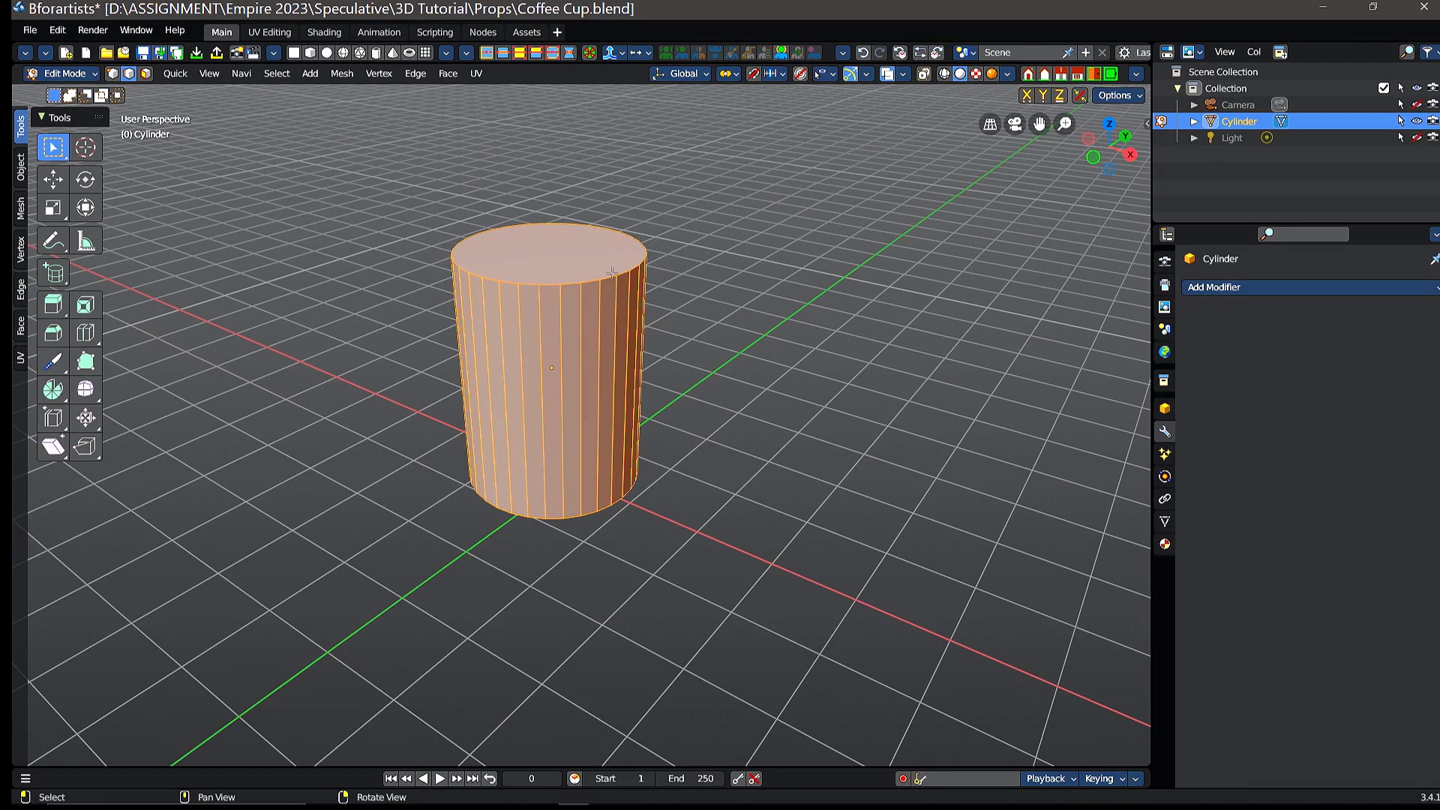
{"action": "scroll", "coordinate": [610, 272], "scroll_direction": "up", "scroll_amount": 2}
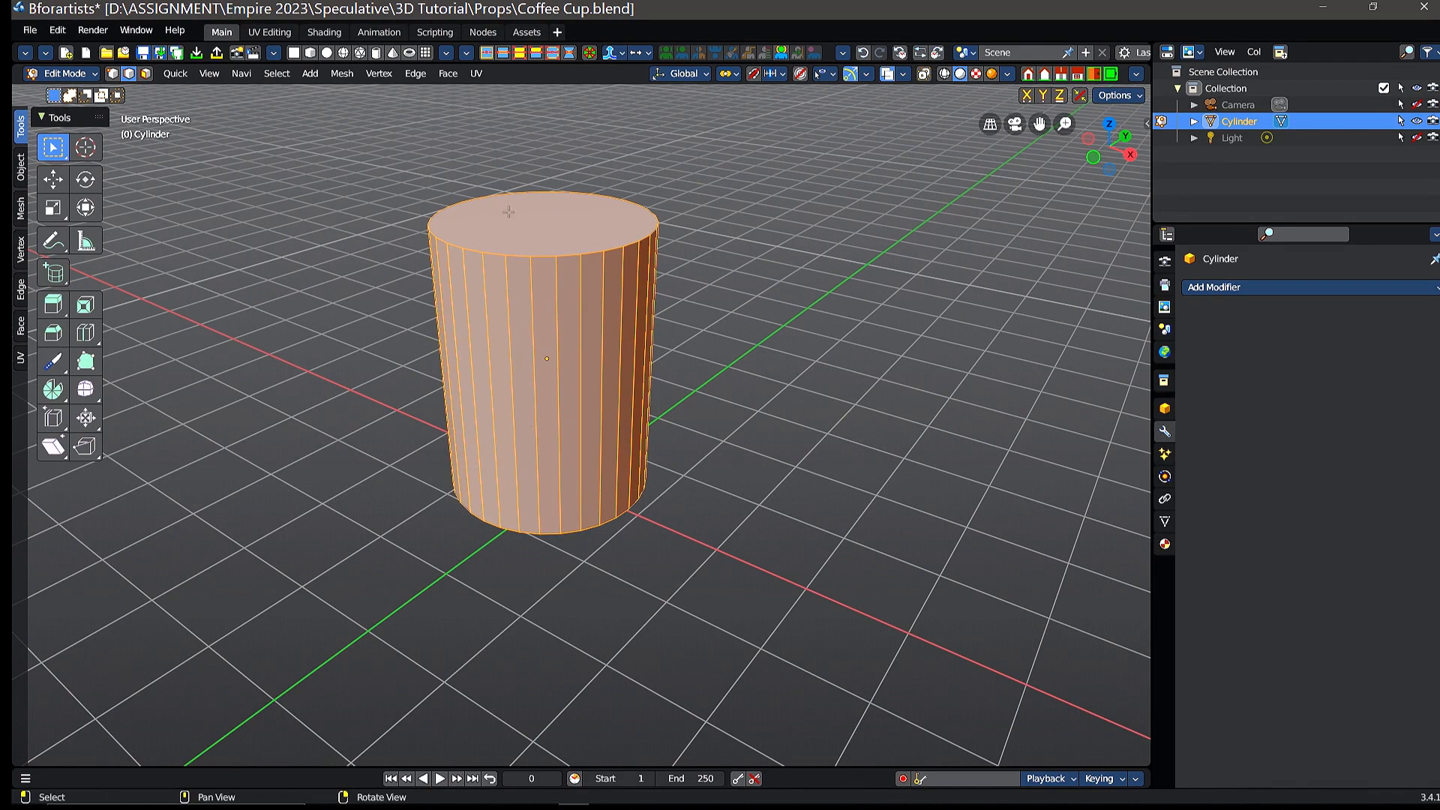
{"action": "left_click", "coordinate": [53, 178]}
{"action": "key", "text": "alt+a"}
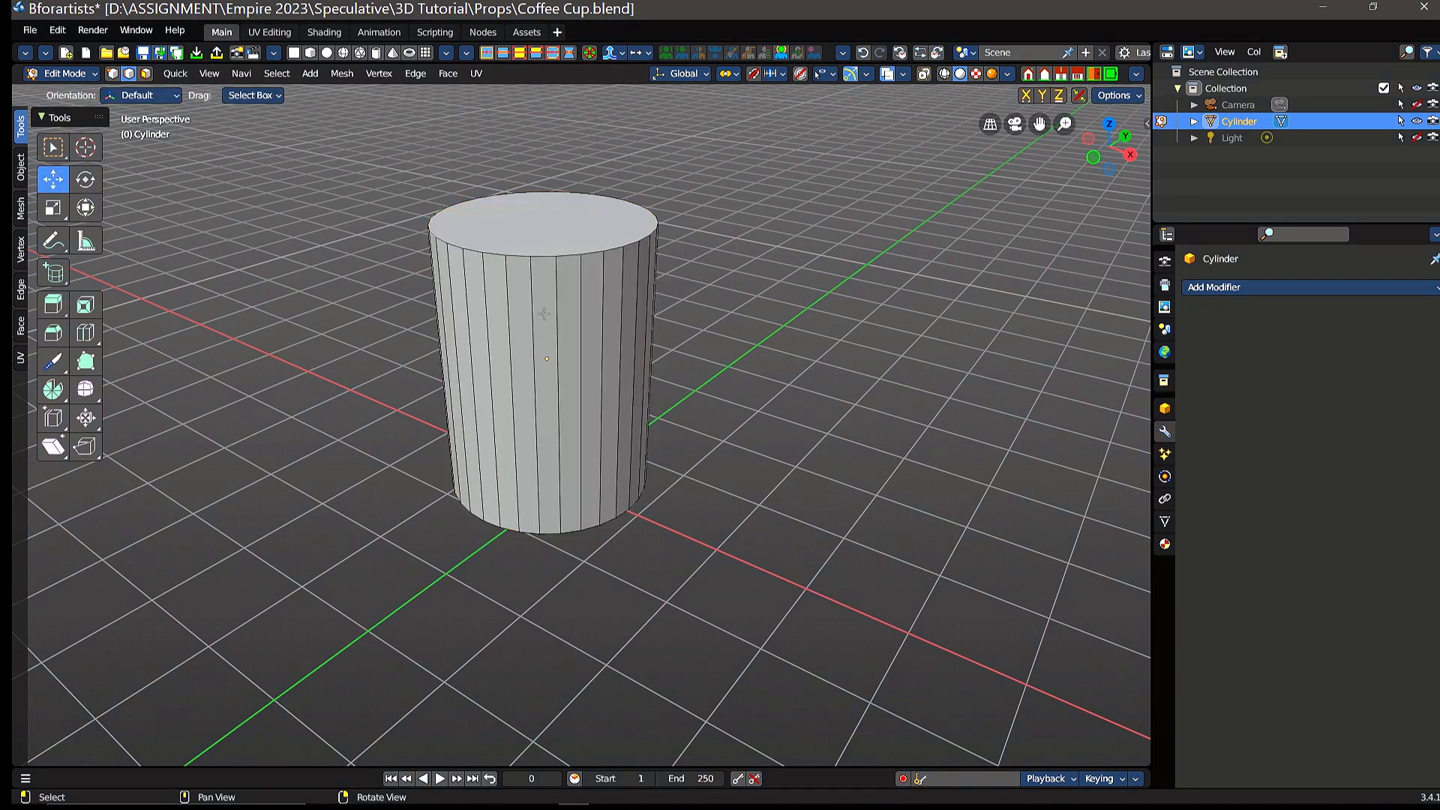
- Try selecting individual edges on the cylinder's side and along its top rim
{"action": "middle_click_drag", "start_coordinate": [527, 323], "coordinate": [581, 337]}
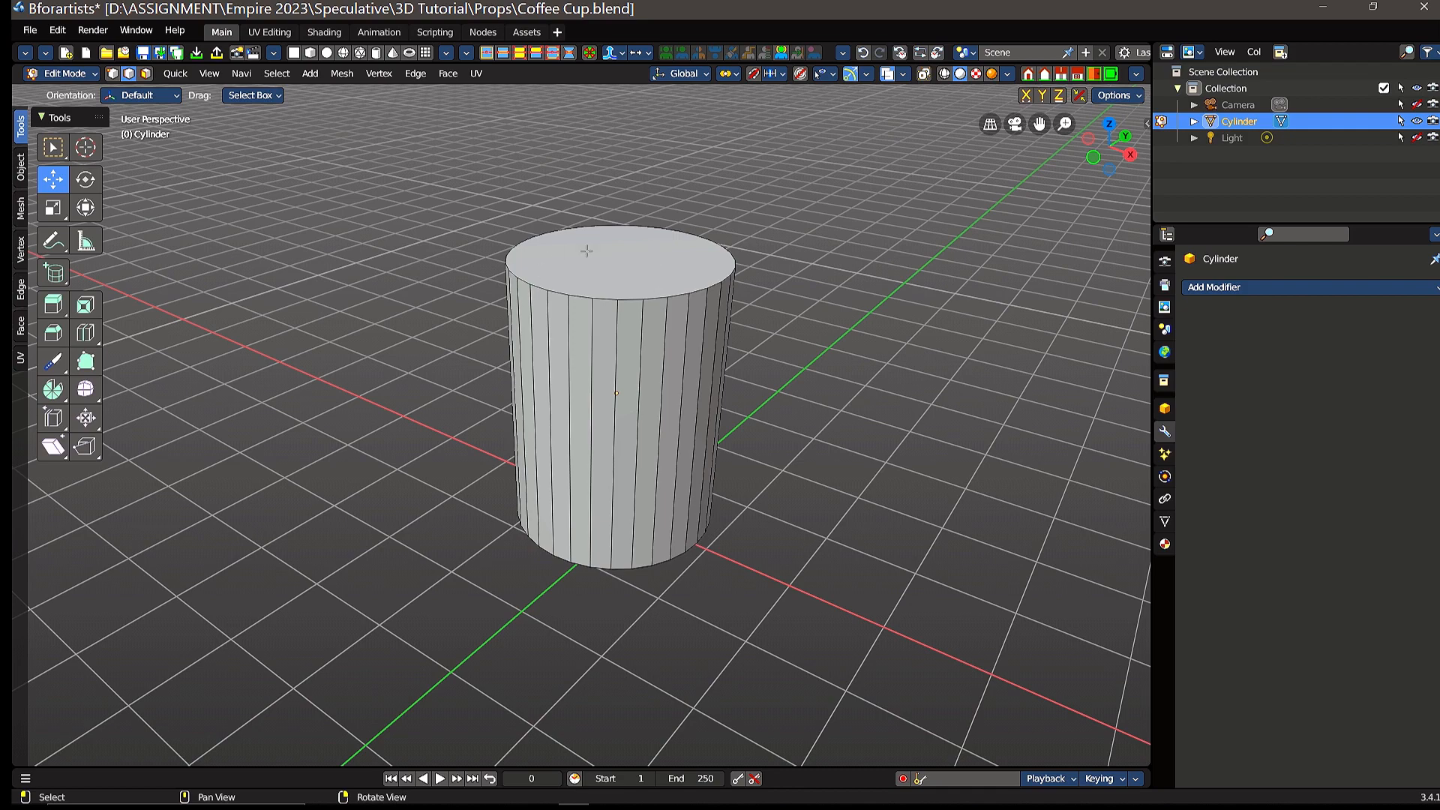
{"action": "scroll", "coordinate": [587, 251], "scroll_direction": "up", "scroll_amount": 2}
{"action": "scroll", "coordinate": [646, 246], "scroll_direction": "down", "scroll_amount": 1}
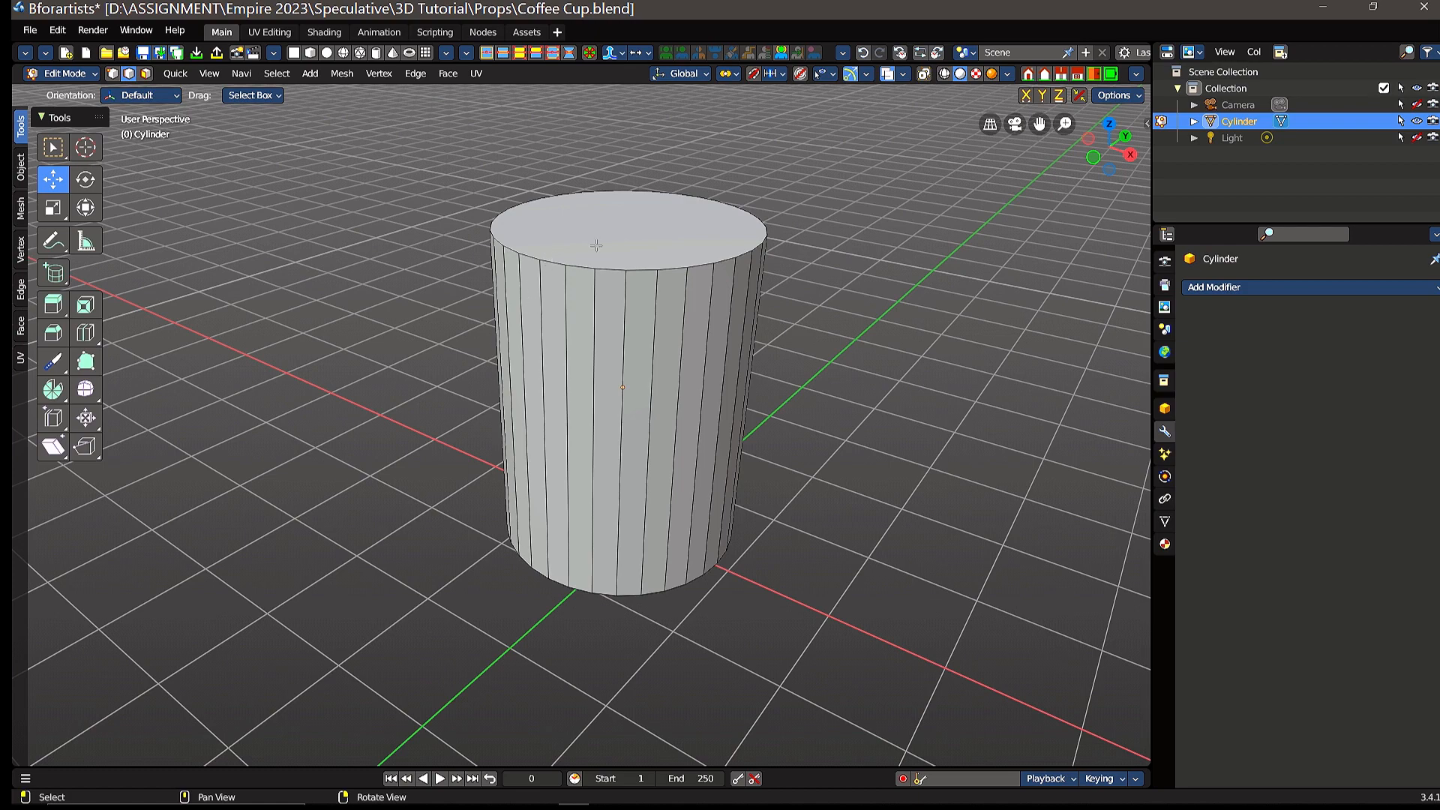
{"action": "left_click", "coordinate": [600, 263]}
{"action": "left_click", "coordinate": [593, 358]}
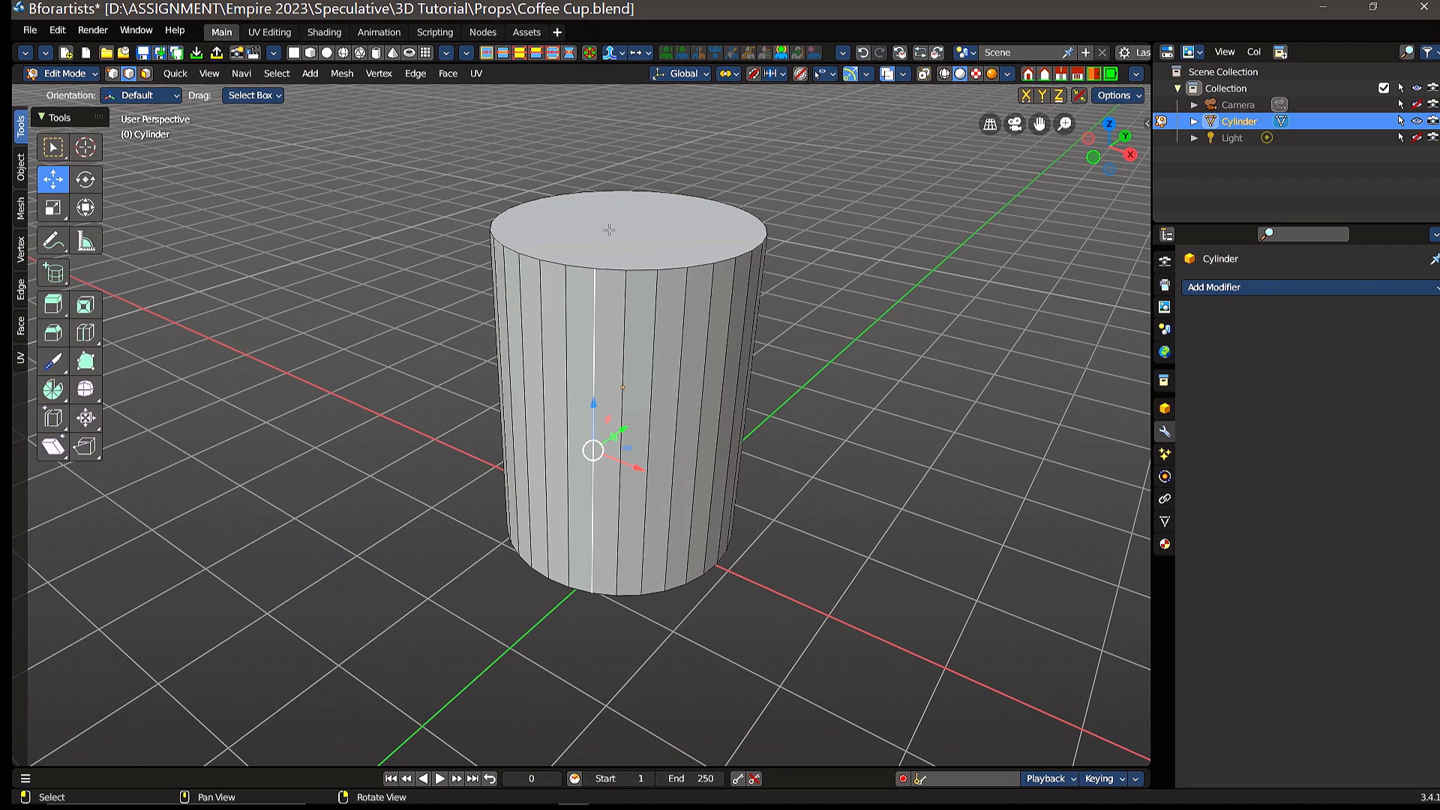
{"action": "left_click", "coordinate": [612, 271]}
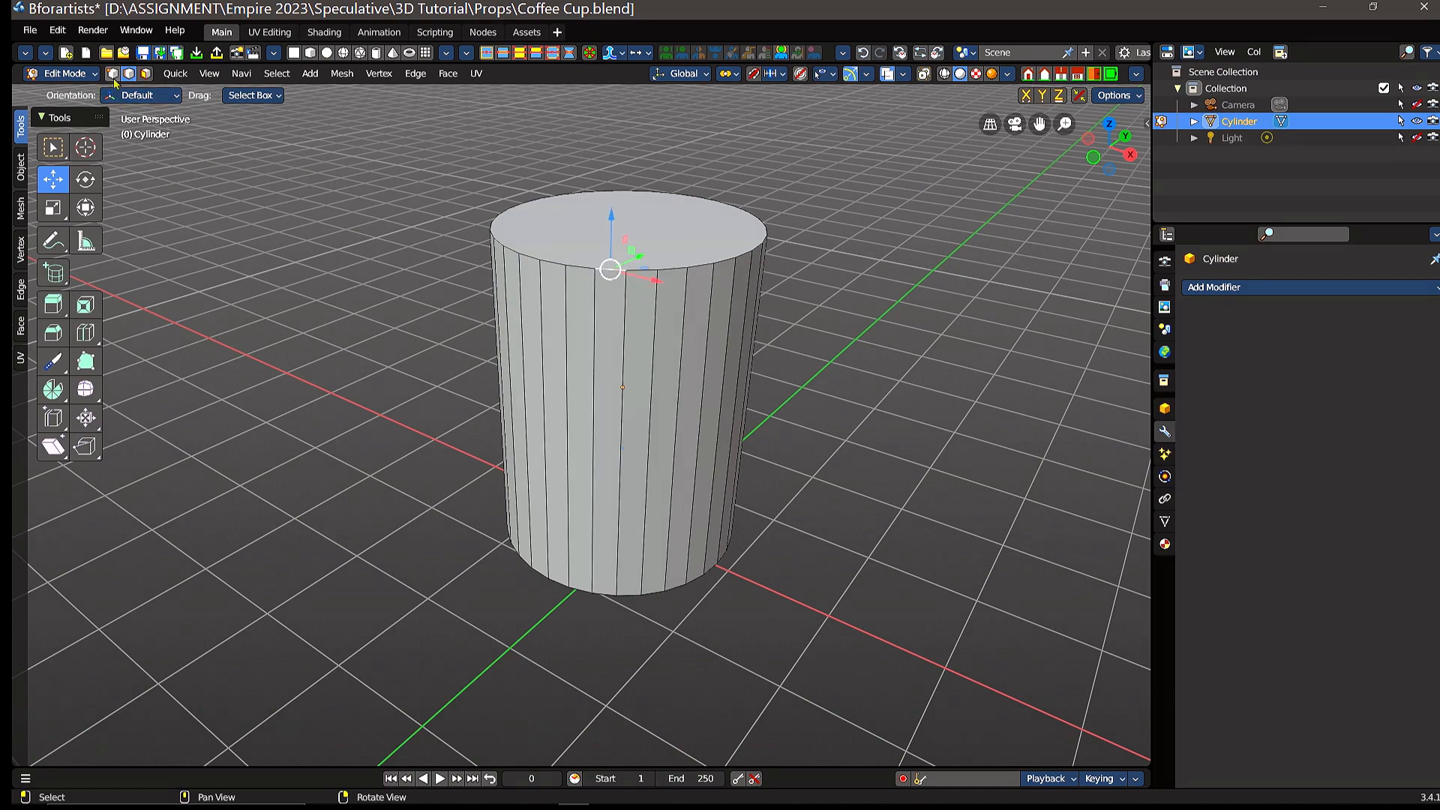
{"action": "left_click", "coordinate": [576, 232]}
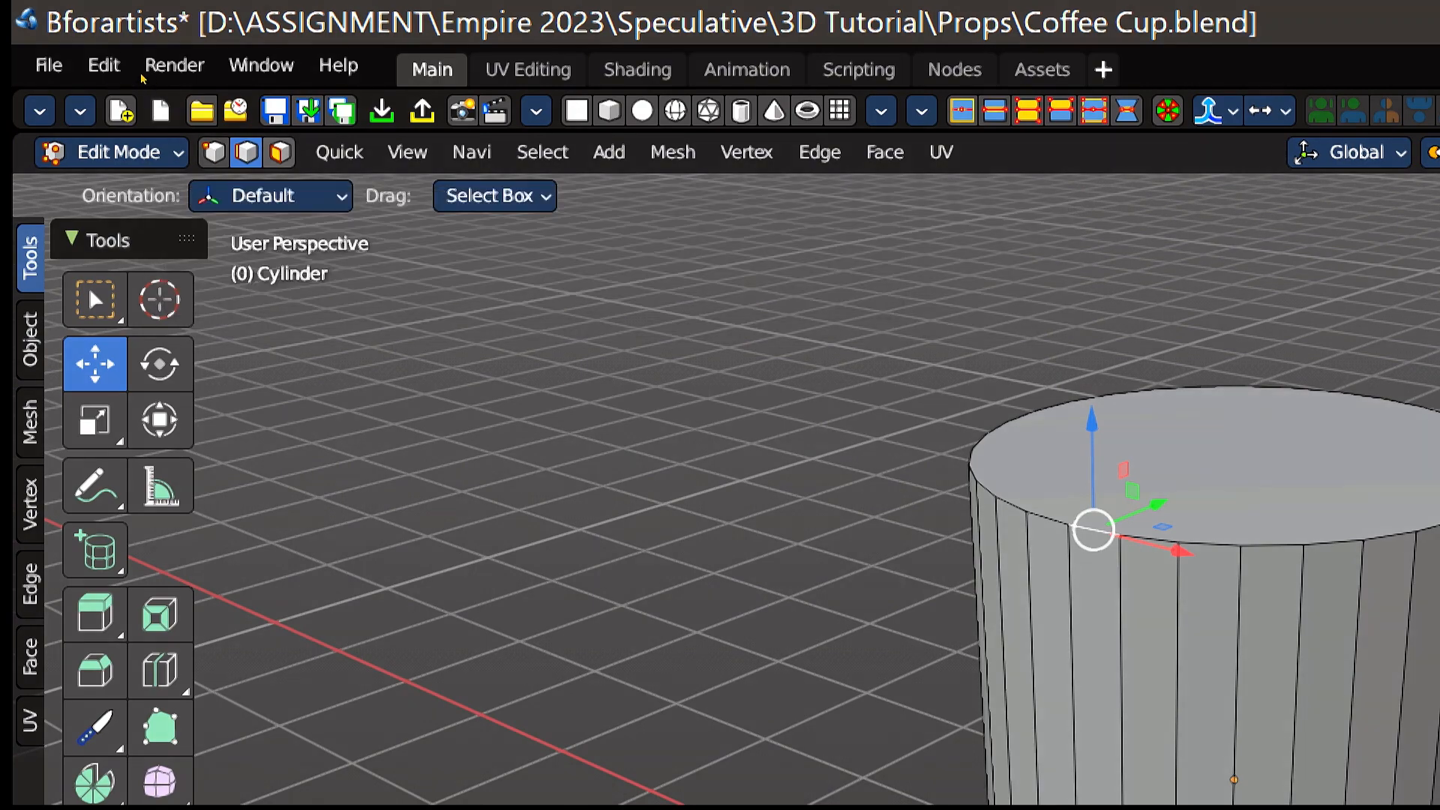
- Select the cylinder's top face in face select mode and inset it with a thickness of about 0.182 m
{"action": "key", "text": "3"}
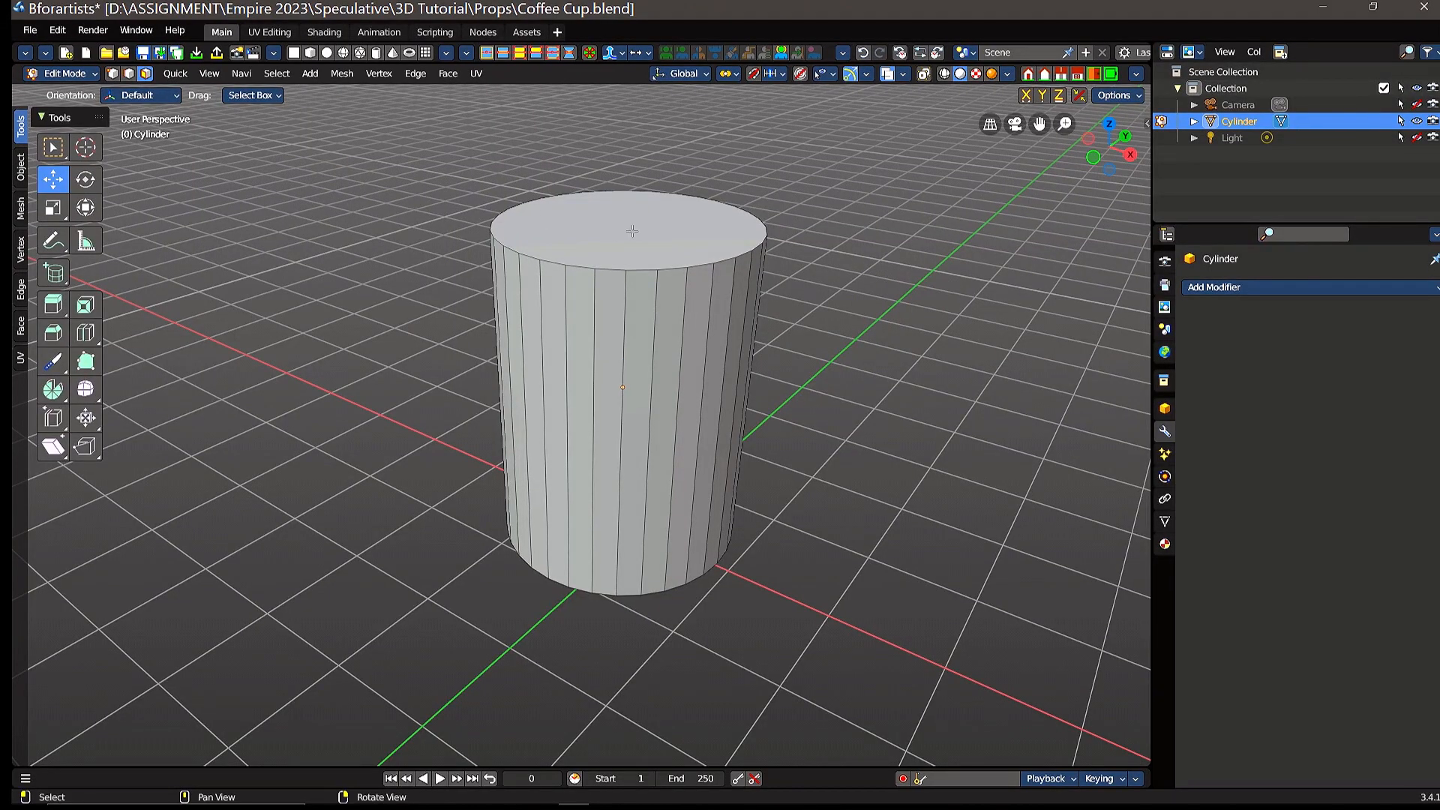
{"action": "left_click", "coordinate": [634, 233]}
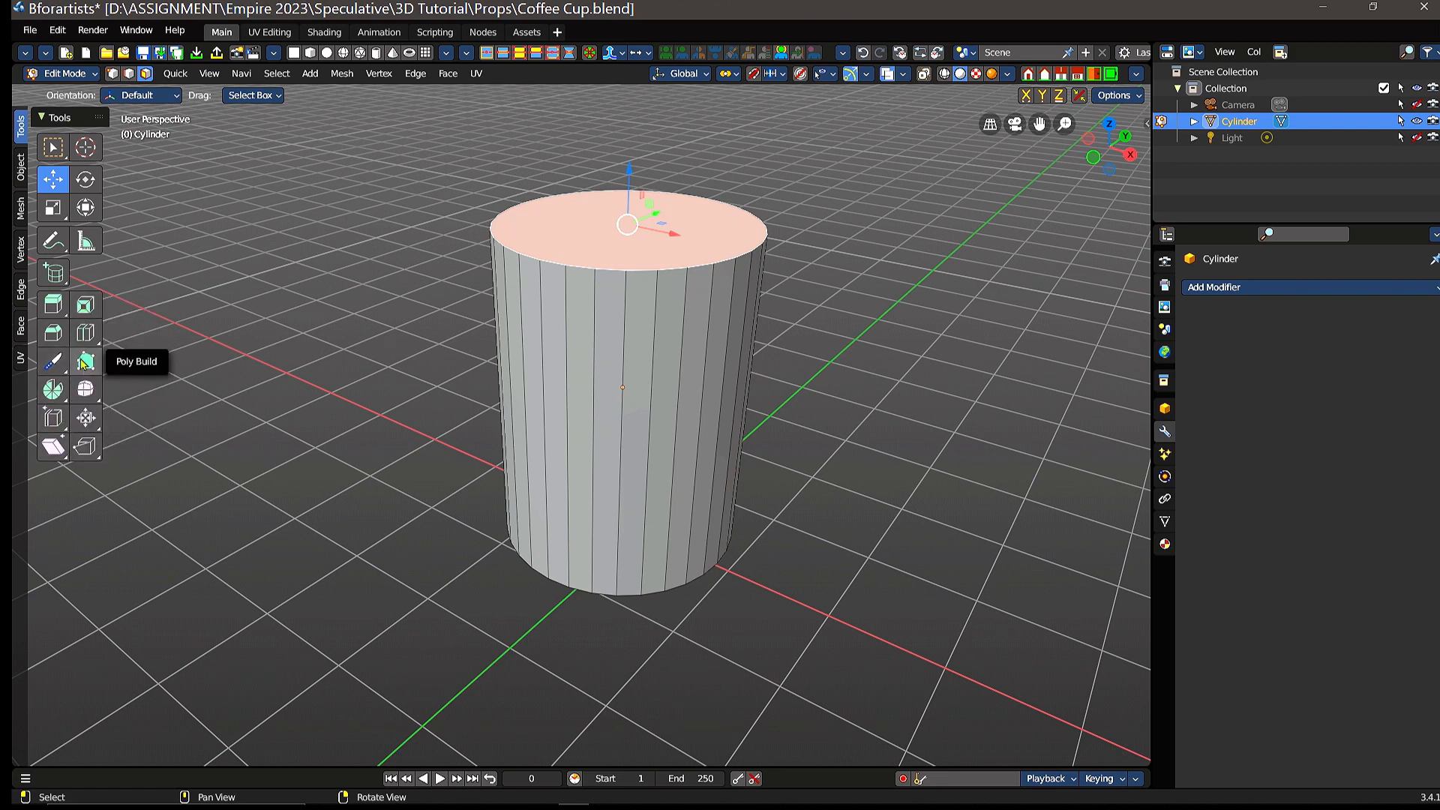
{"action": "left_click", "coordinate": [87, 306]}
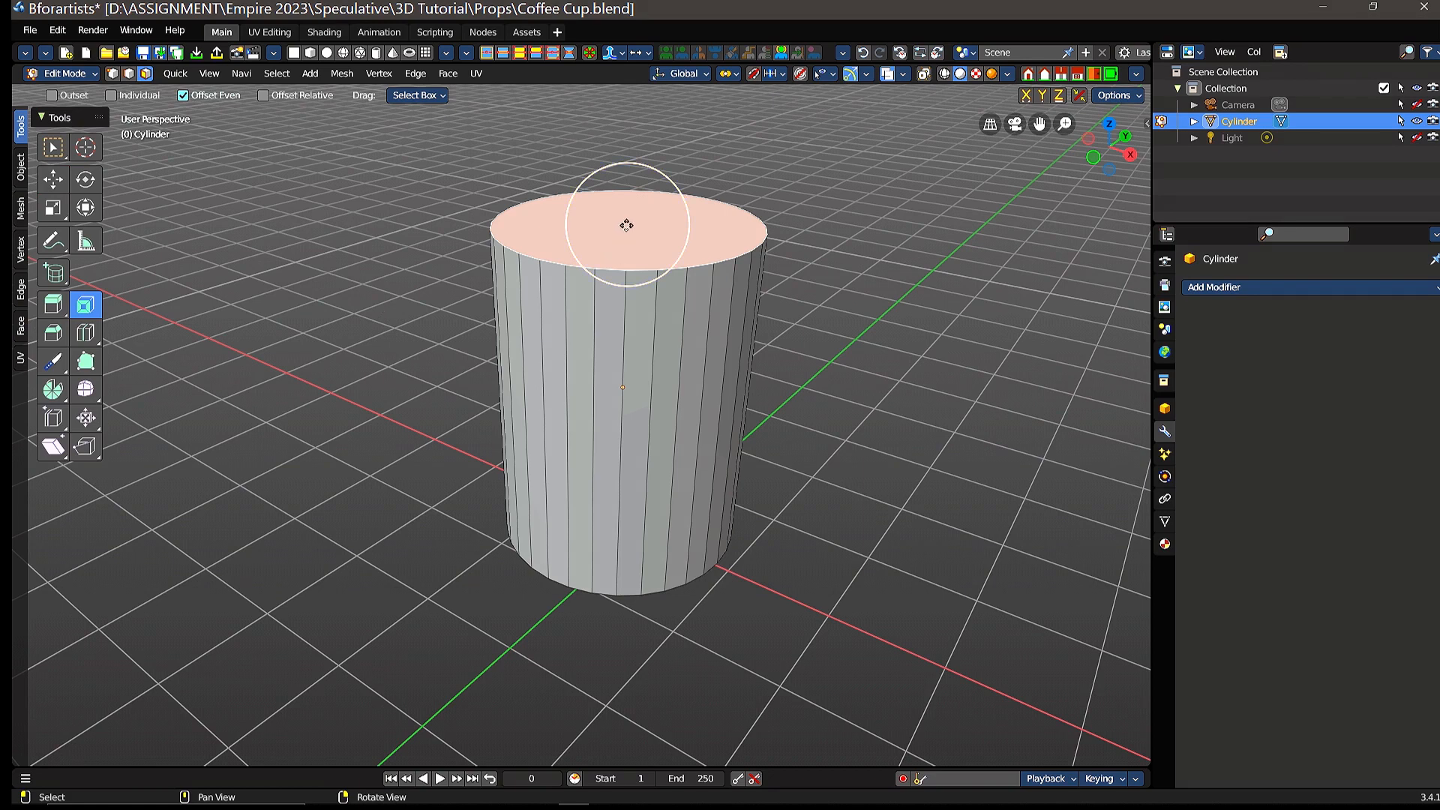
{"action": "left_click_drag", "start_coordinate": [626, 221], "coordinate": [664, 228]}
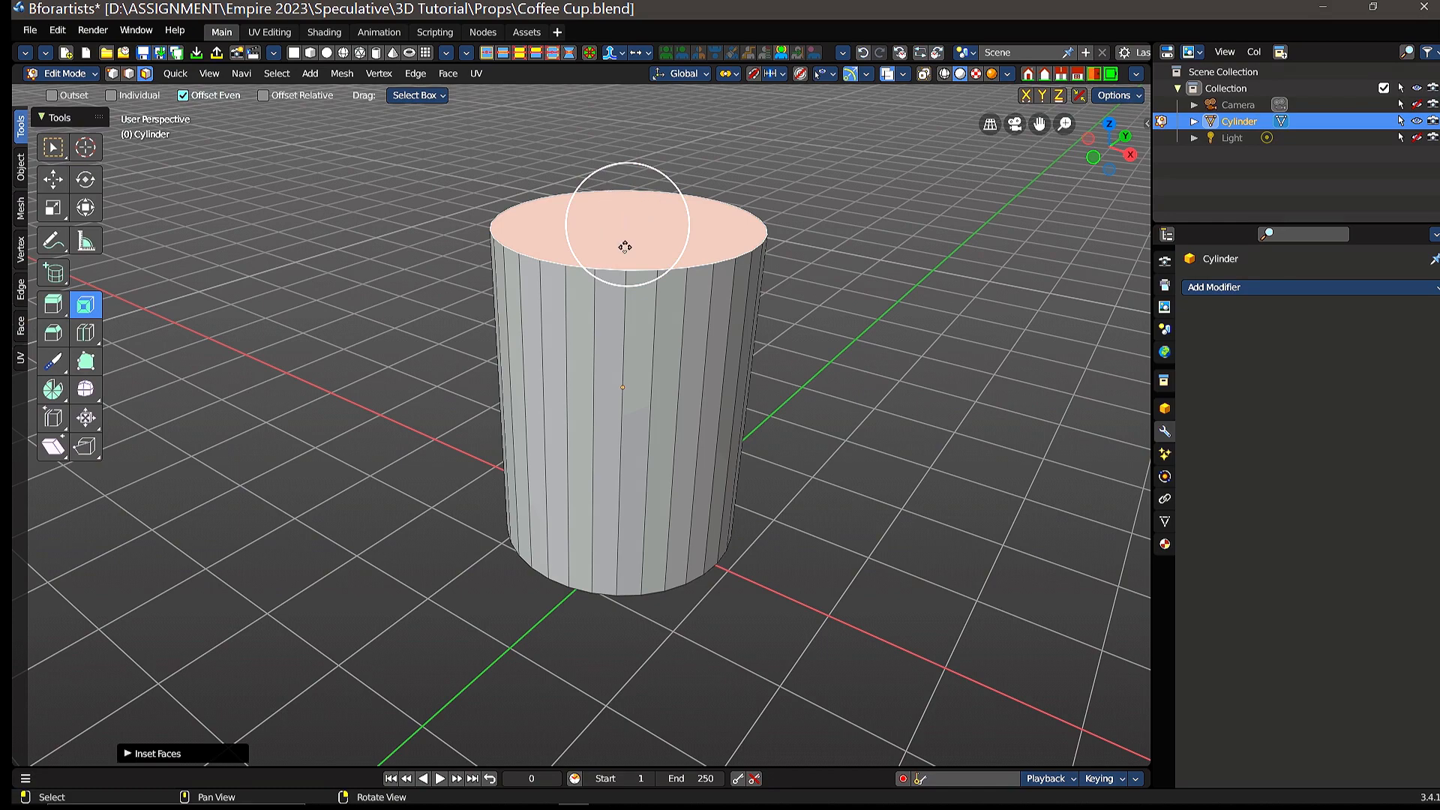
{"action": "left_click", "coordinate": [128, 753]}
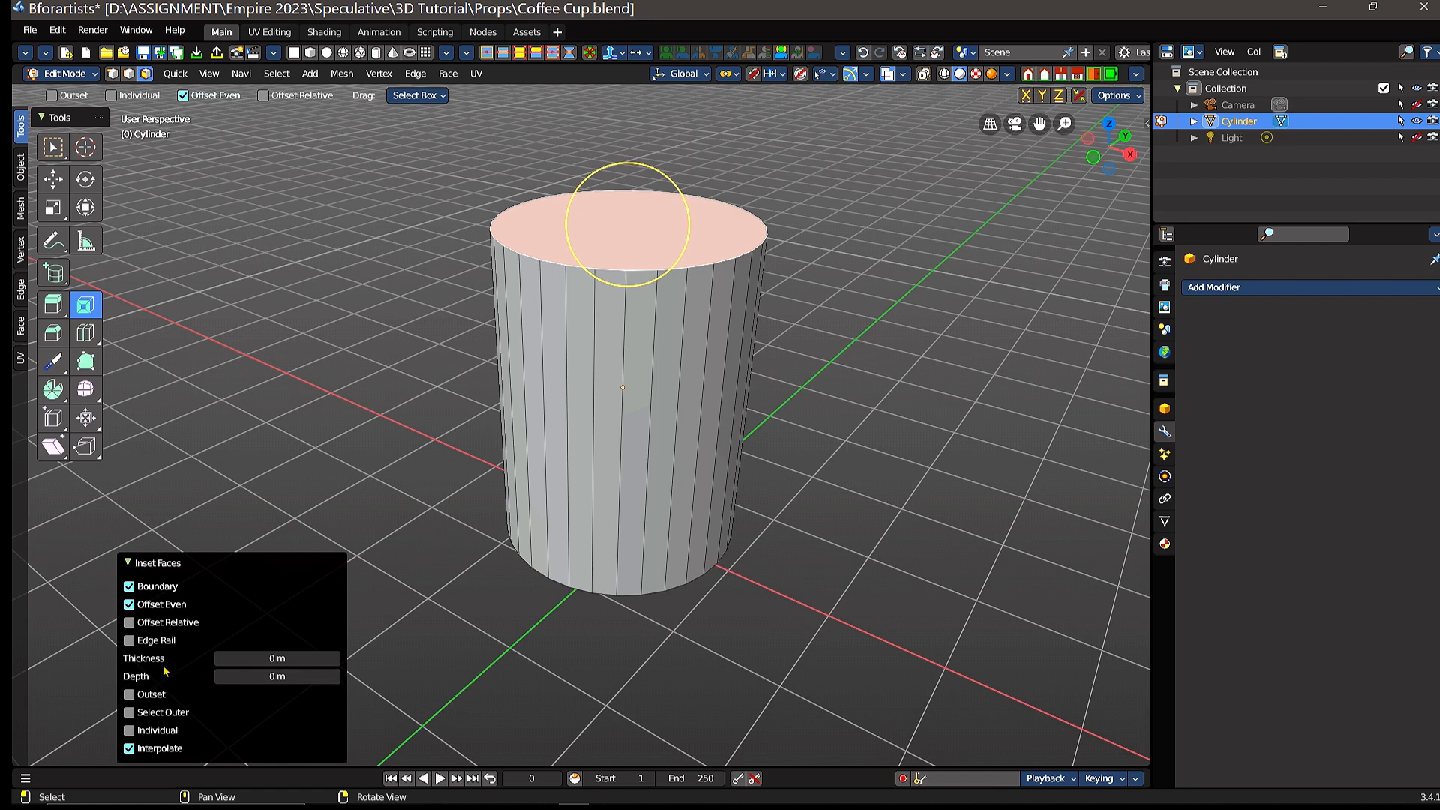
{"action": "left_click", "coordinate": [279, 659]}
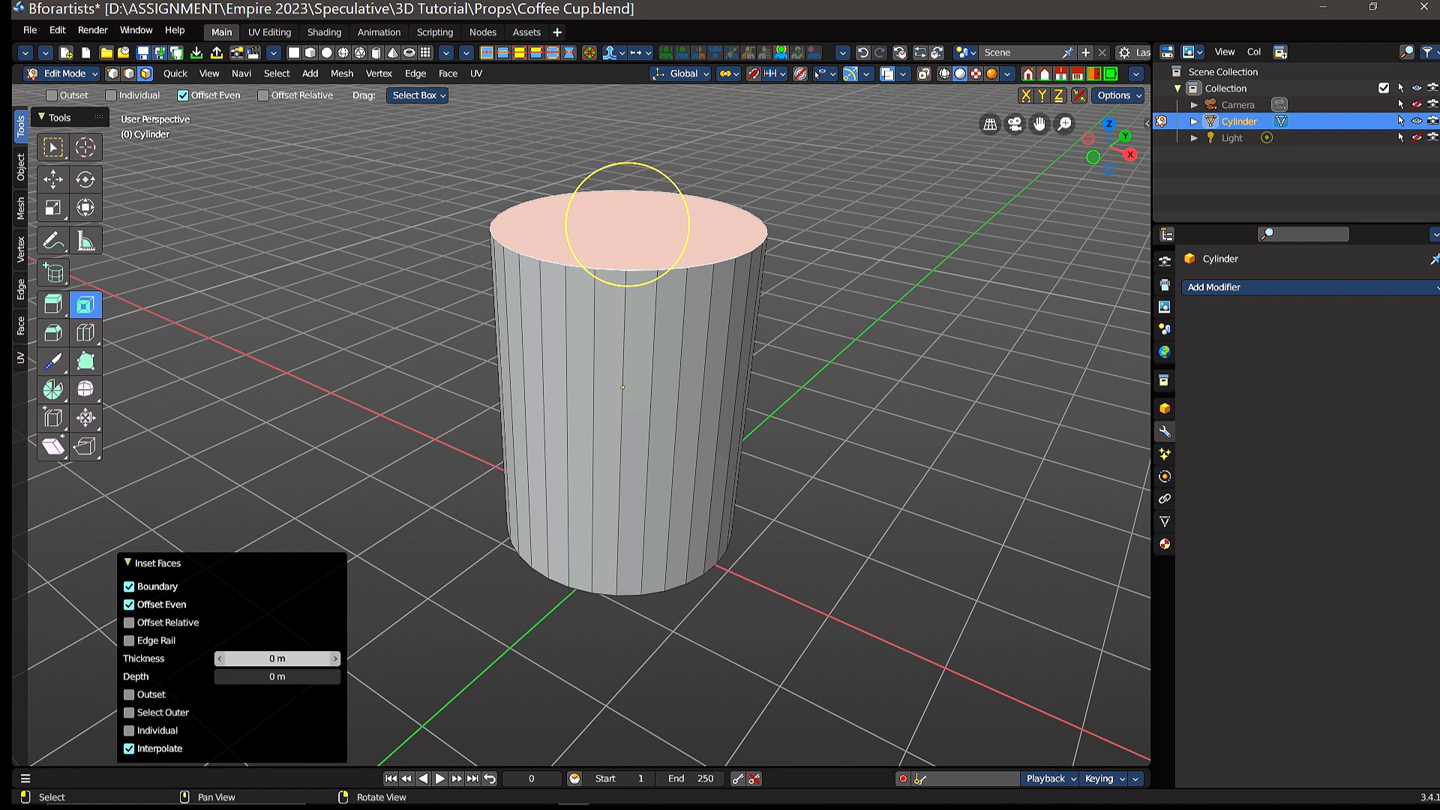
{"action": "mouse_move", "coordinate": [279, 658]}
{"action": "left_mouse_down"}
{"action": "mouse_move", "coordinate": [347, 658]}
{"action": "mouse_move", "coordinate": [299, 658]}
{"action": "left_mouse_up"}
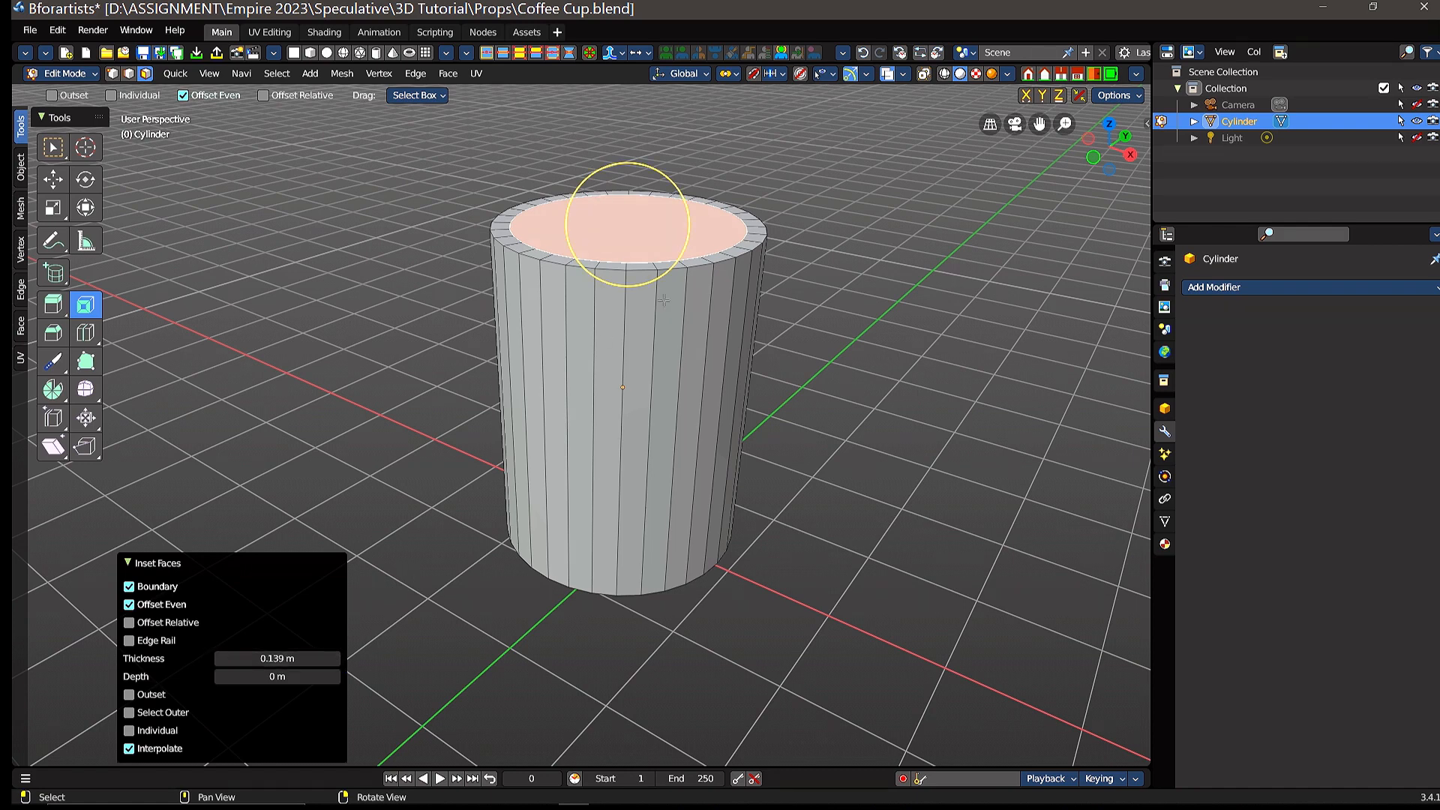
{"action": "middle_click_drag", "start_coordinate": [793, 255], "coordinate": [795, 308]}
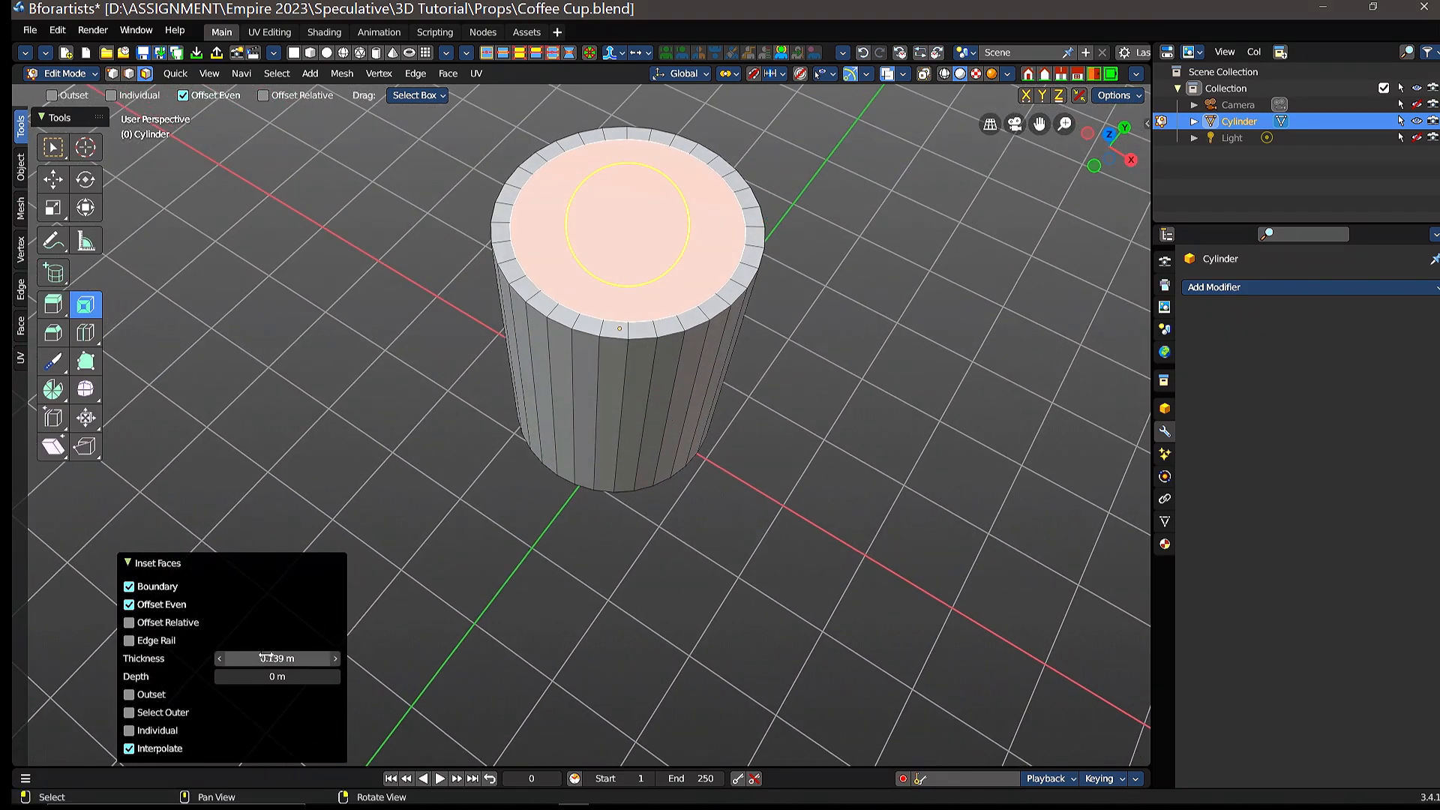
{"action": "left_click_drag", "start_coordinate": [278, 657], "coordinate": [311, 657]}
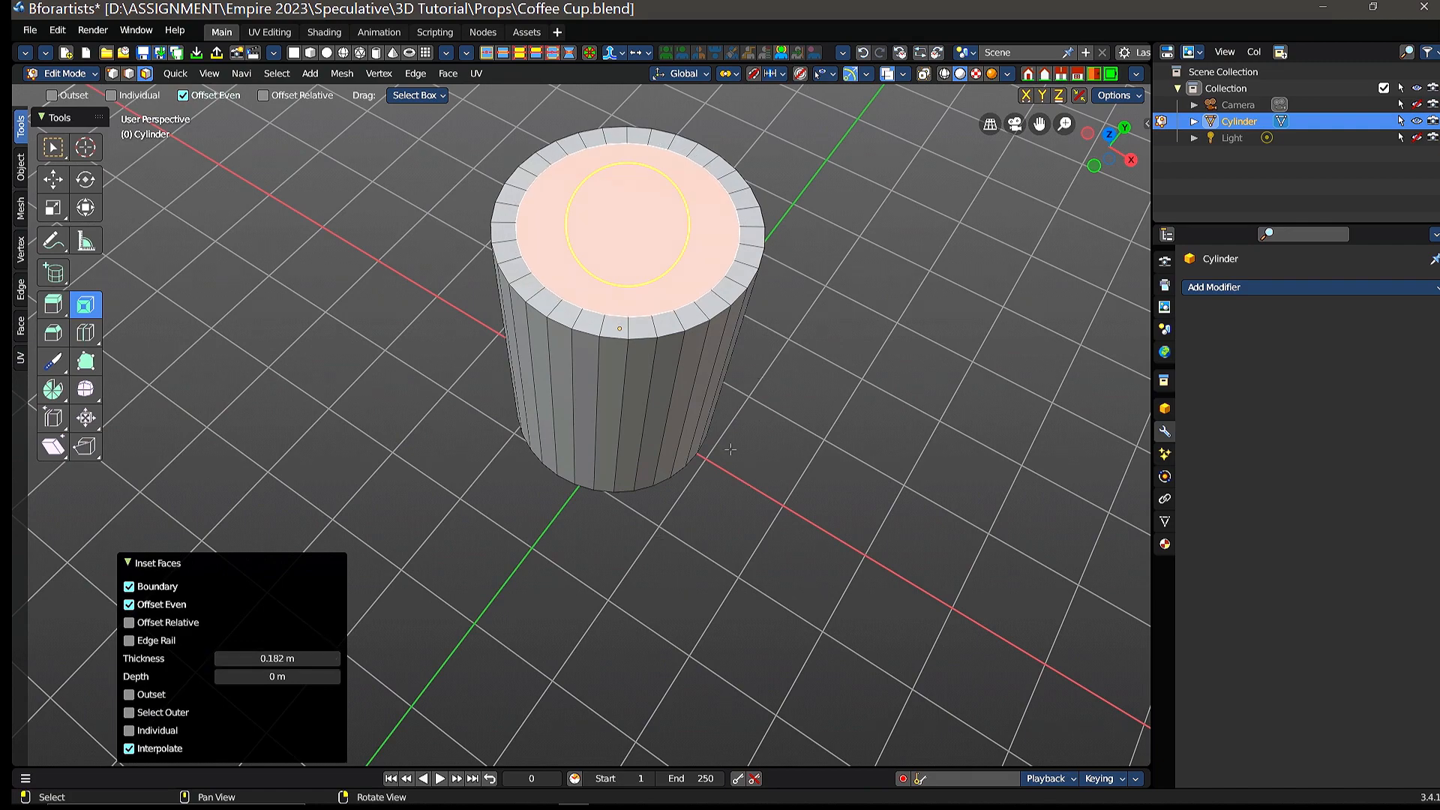
{"action": "right_click_drag", "start_coordinate": [731, 449], "coordinate": [734, 411]}
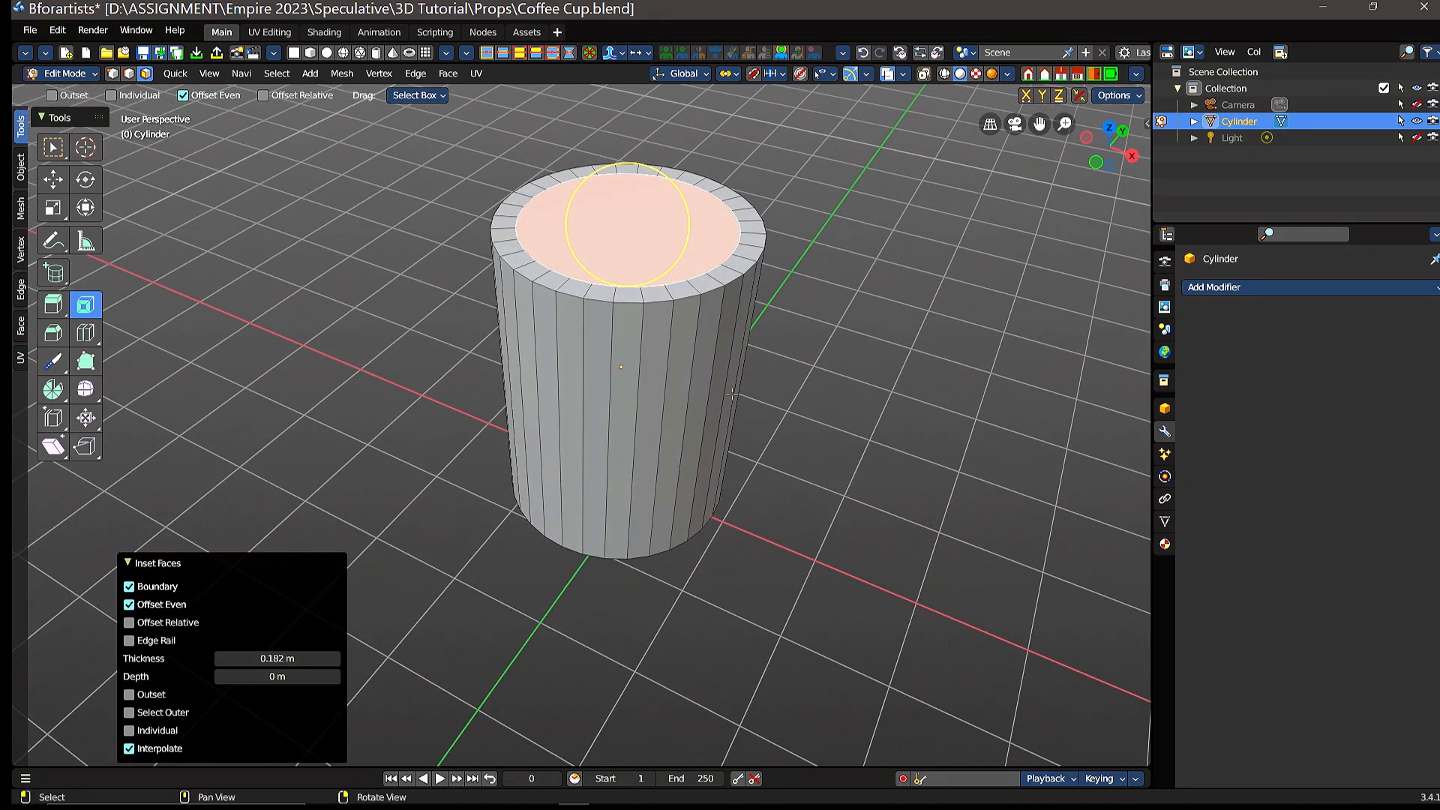
- Hollow out the cup by extruding the inset face downward about 1.89 m, plus a second extrusion of about 0.33 m
{"action": "left_click", "coordinate": [53, 307]}
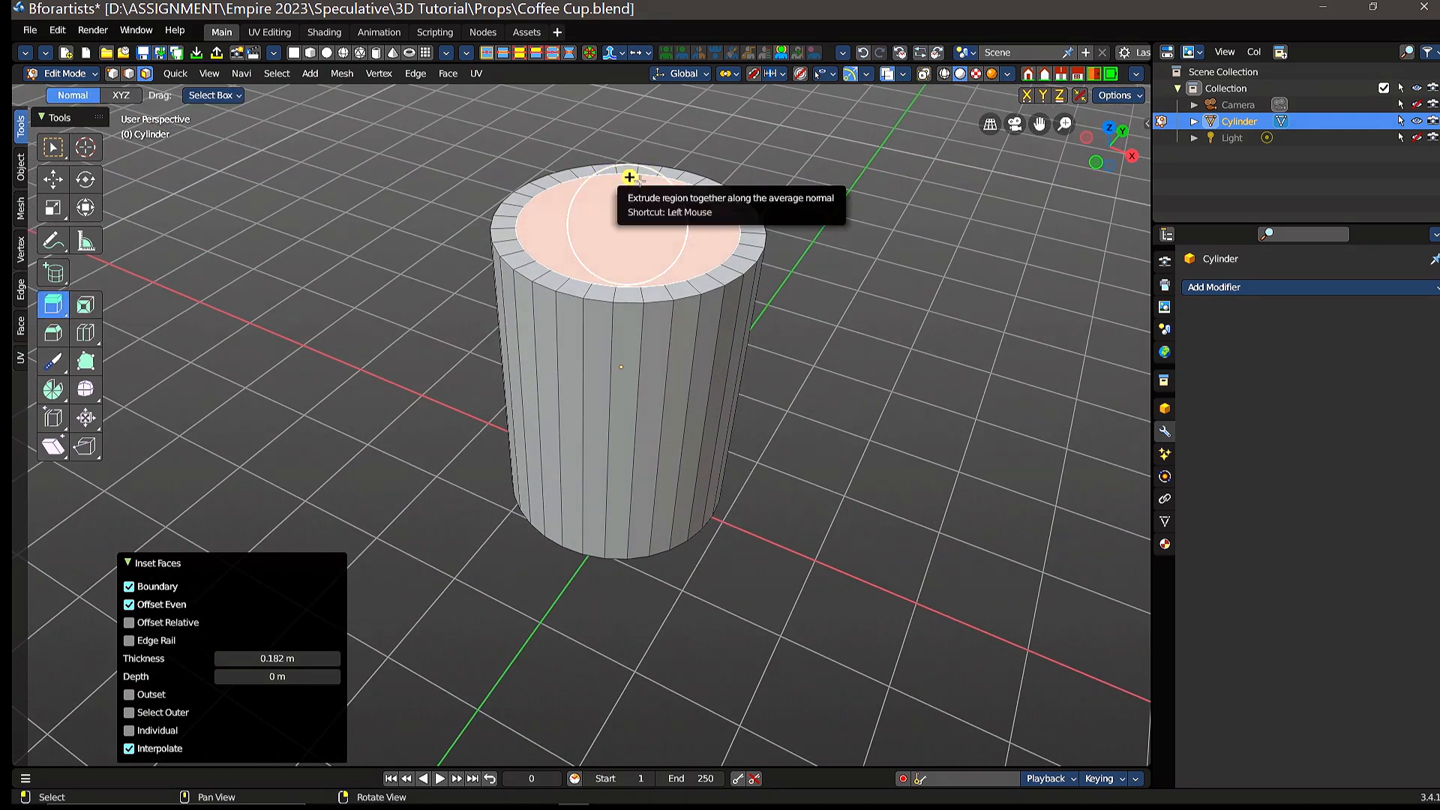
{"action": "middle_click_drag", "start_coordinate": [659, 199], "coordinate": [634, 342]}
{"action": "scroll", "coordinate": [633, 342], "scroll_direction": "up", "scroll_amount": 3}
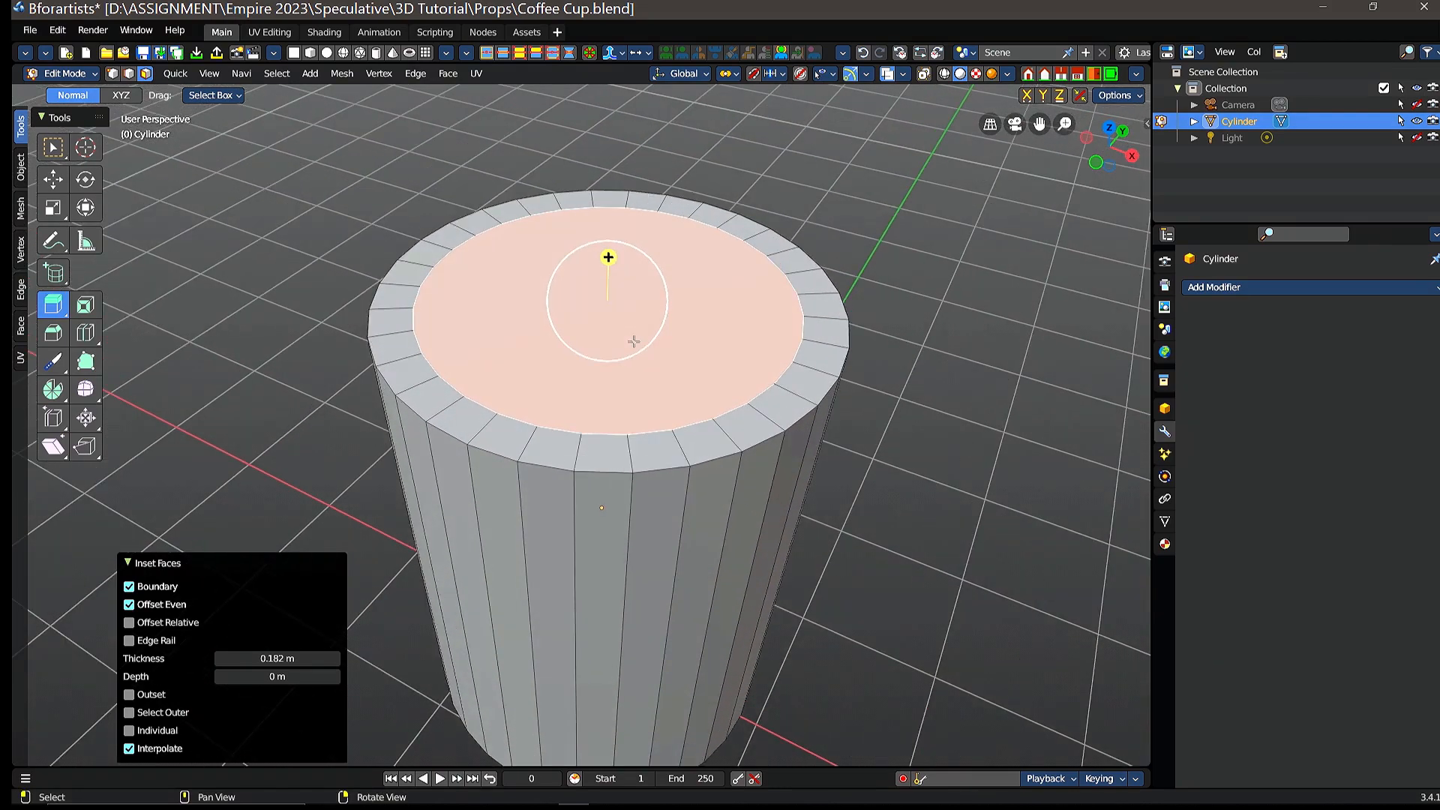
{"action": "scroll", "coordinate": [644, 333], "scroll_direction": "down", "scroll_amount": 1}
{"action": "scroll", "coordinate": [649, 330], "scroll_direction": "down", "scroll_amount": 2}
{"action": "scroll", "coordinate": [647, 333], "scroll_direction": "down", "scroll_amount": 1}
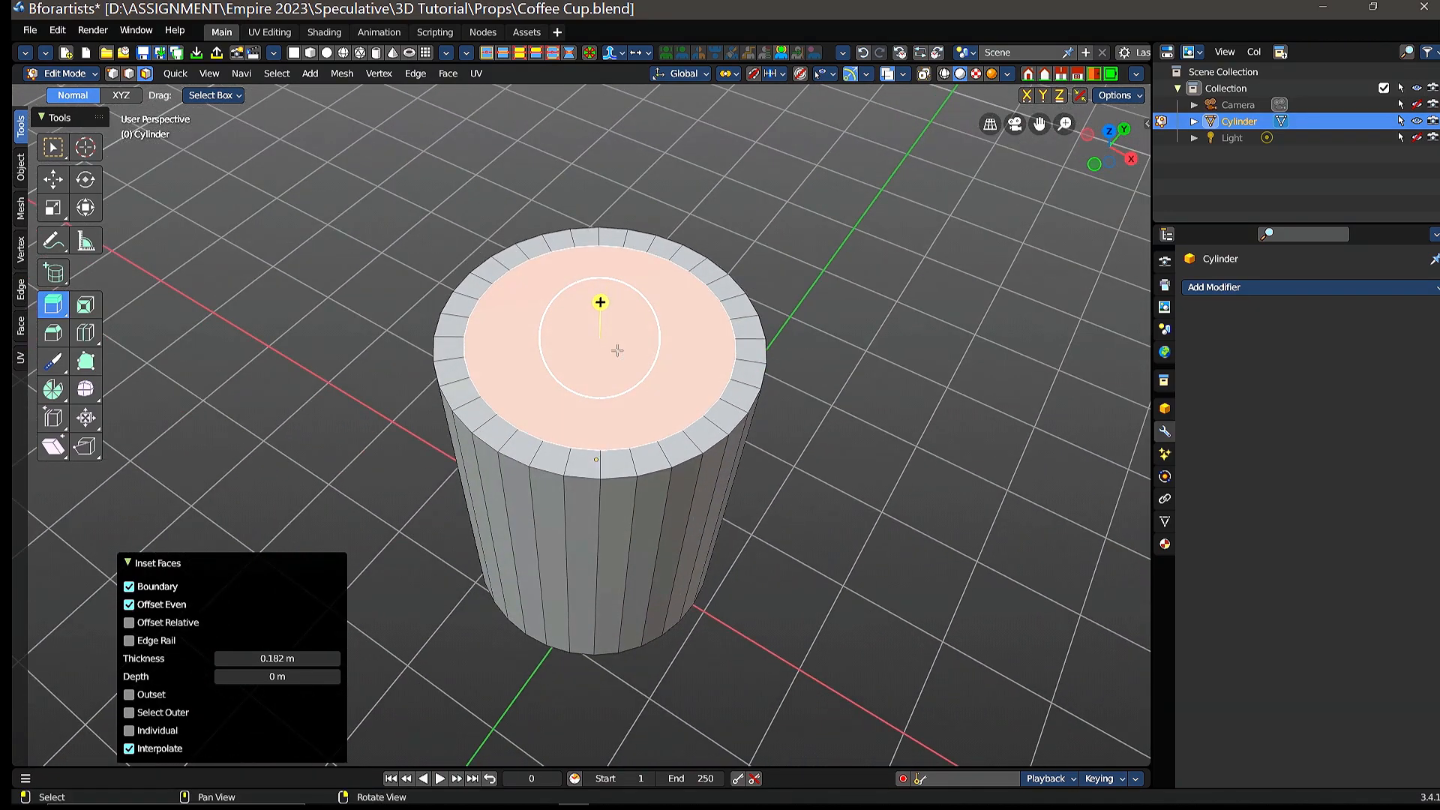
{"action": "left_click_drag", "start_coordinate": [600, 300], "coordinate": [610, 446]}
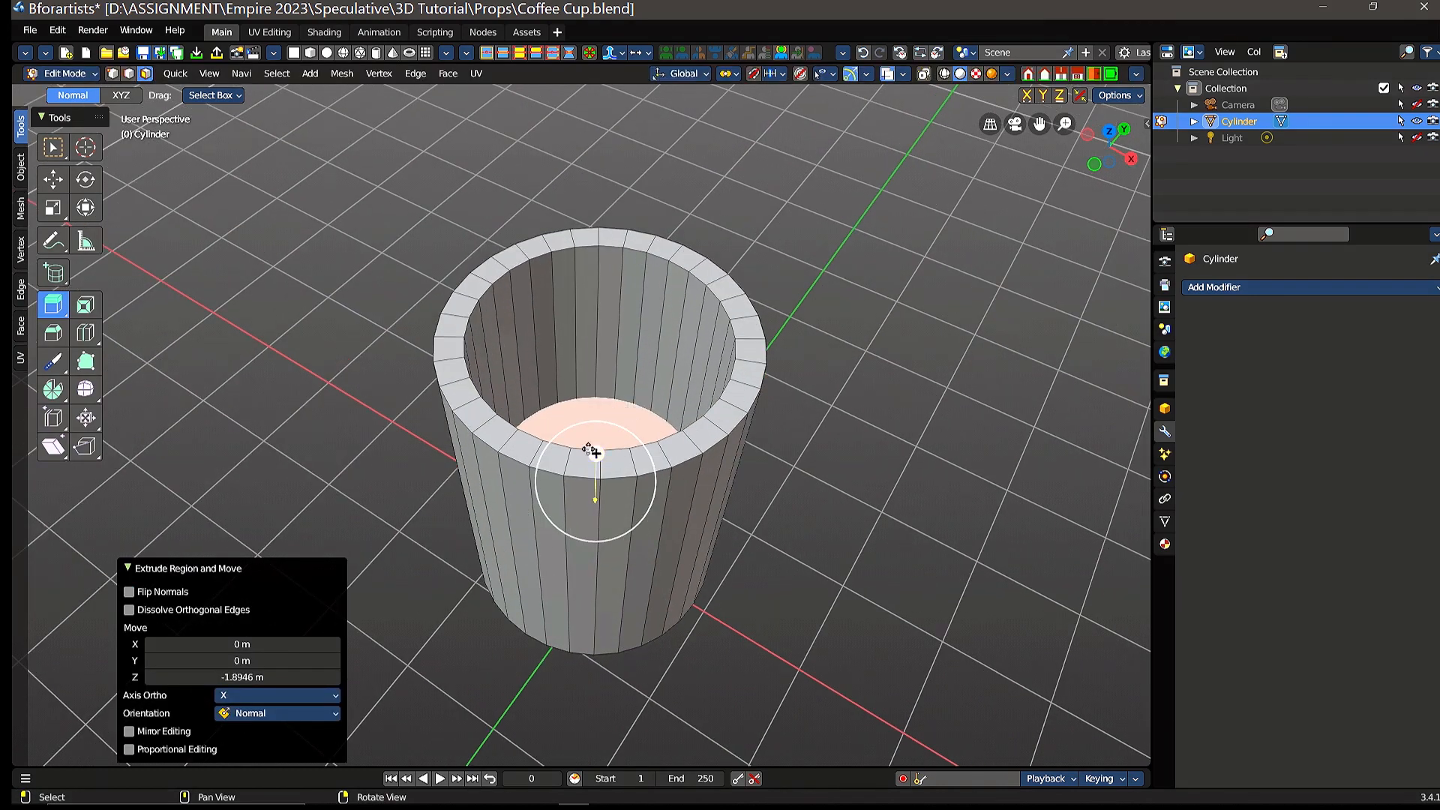
{"action": "left_click_drag", "start_coordinate": [595, 457], "coordinate": [597, 474]}
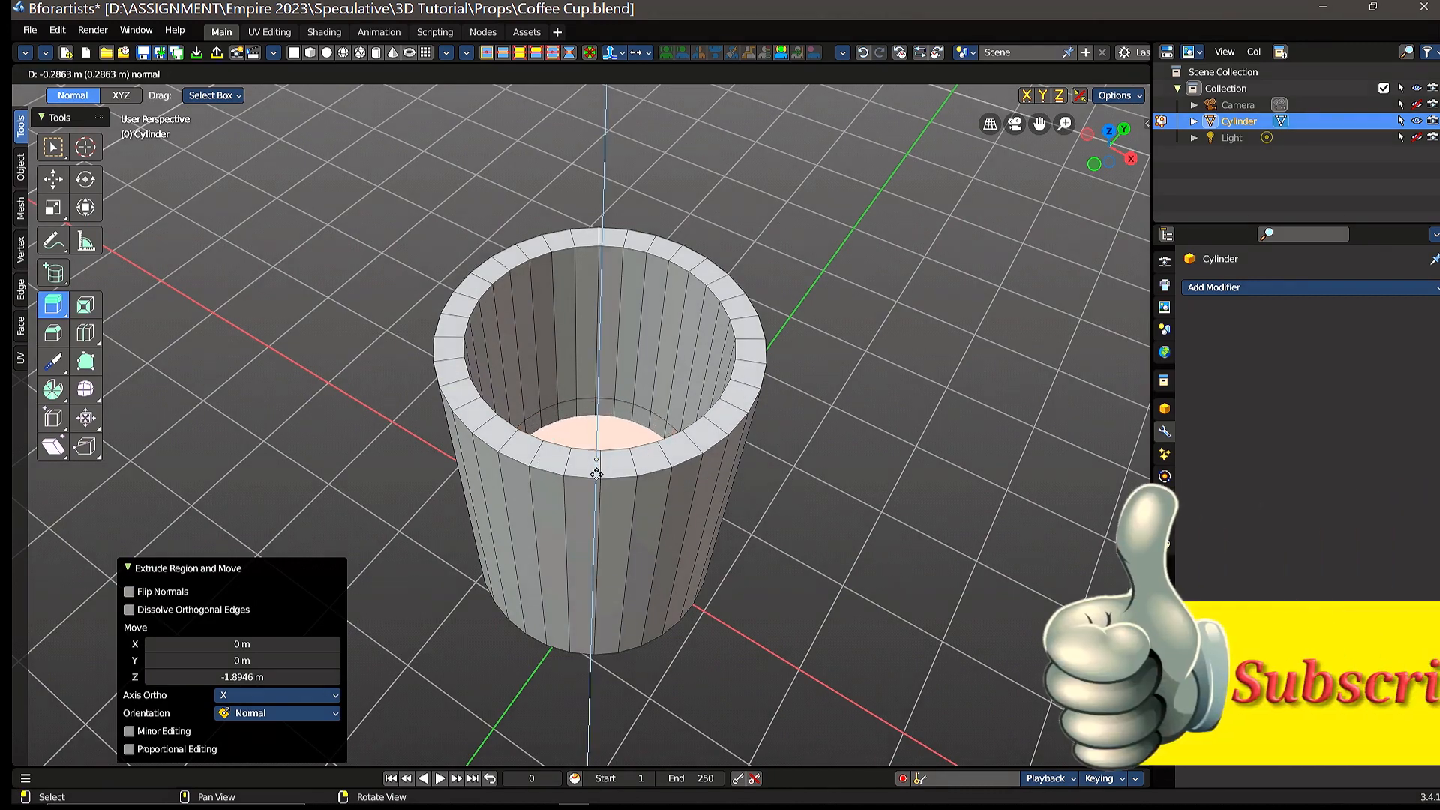
{"action": "left_click_drag", "start_coordinate": [596, 474], "coordinate": [596, 474]}
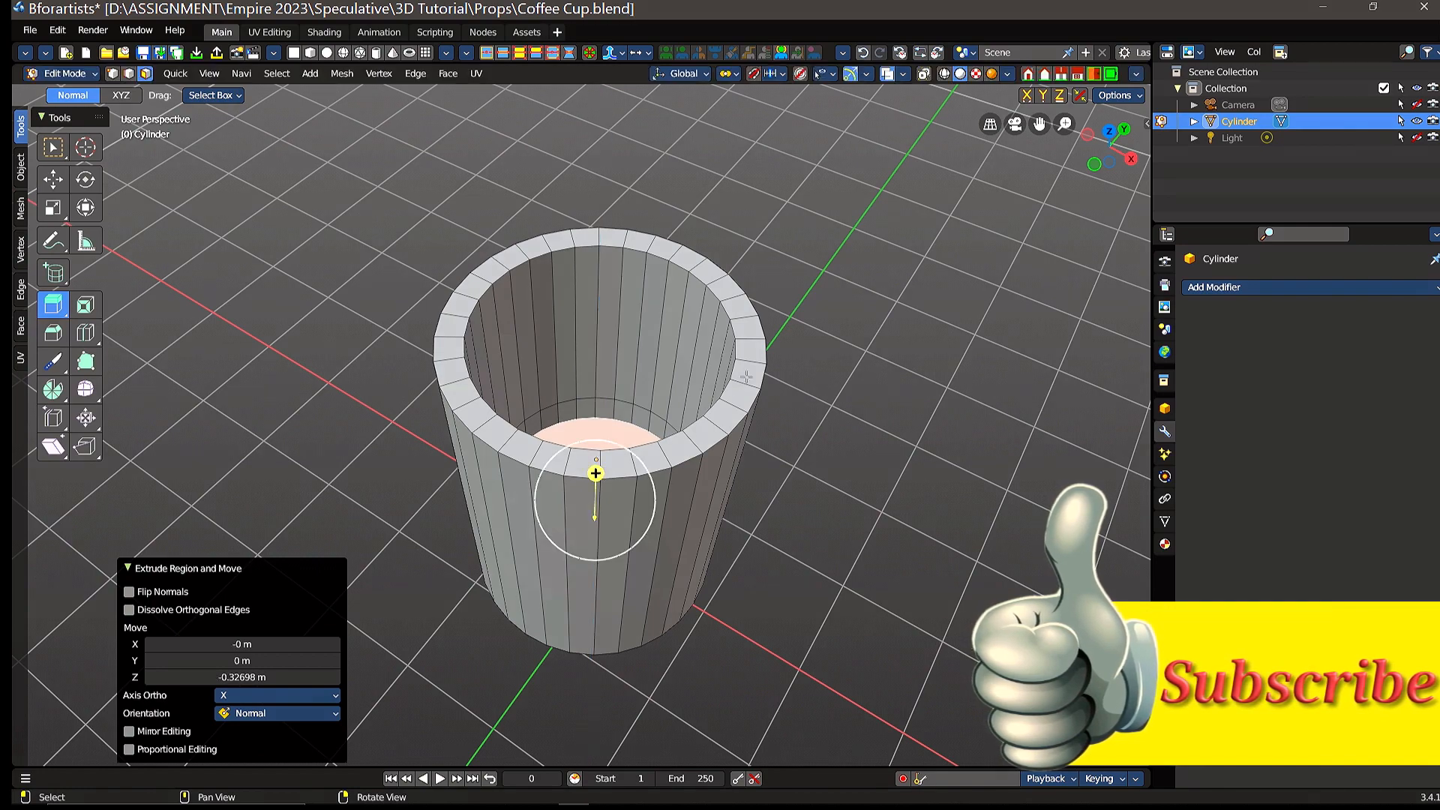
- Add two horizontal loop cuts around the outer wall, one near the rim at factor -0.624 and one near the base at factor 0.728
{"action": "mouse_move", "coordinate": [815, 370]}
{"action": "middle_mouse_down"}
{"action": "mouse_move", "coordinate": [821, 420]}
{"action": "mouse_move", "coordinate": [847, 240]}
{"action": "mouse_move", "coordinate": [802, 383]}
{"action": "middle_mouse_up"}
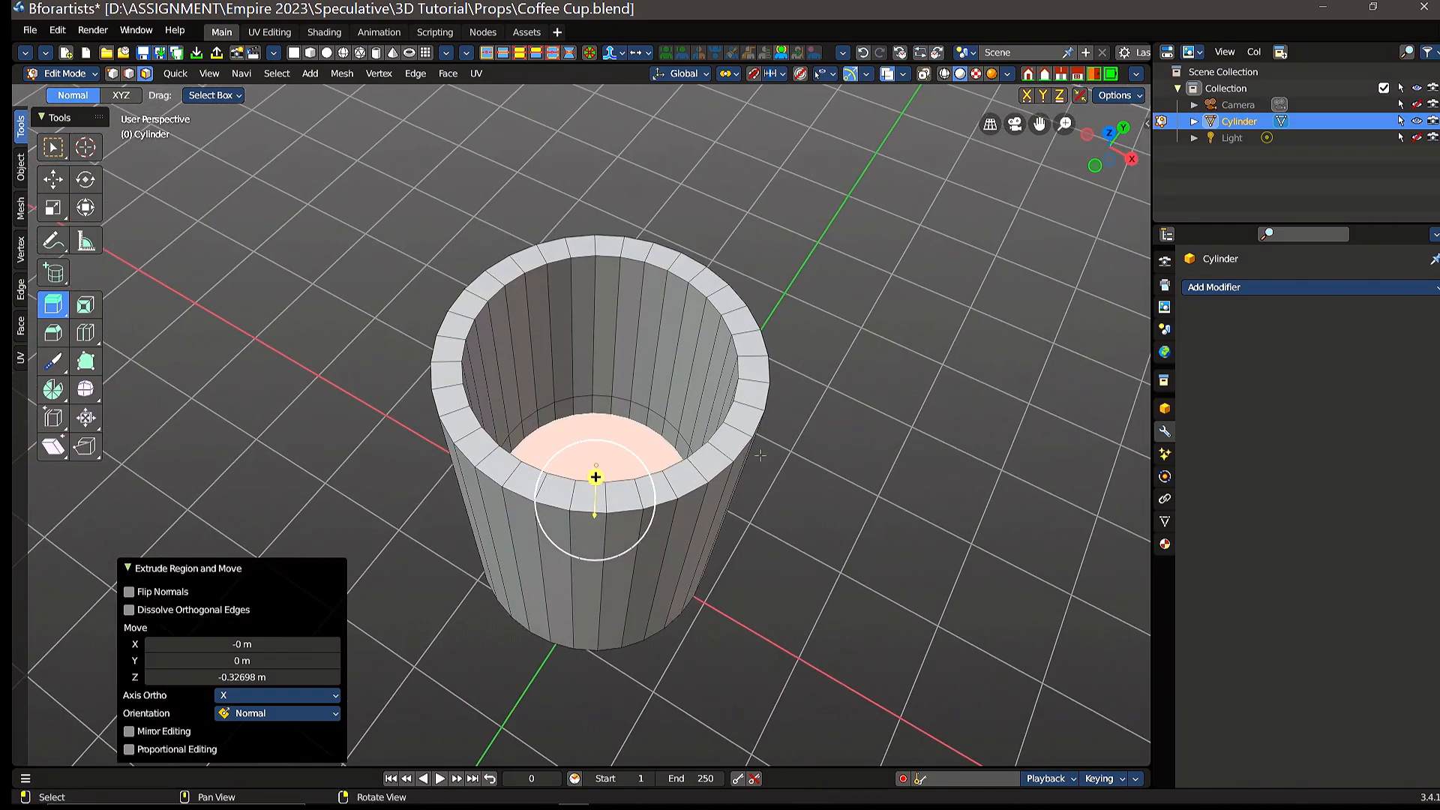
{"action": "middle_click_drag", "start_coordinate": [759, 454], "coordinate": [756, 360]}
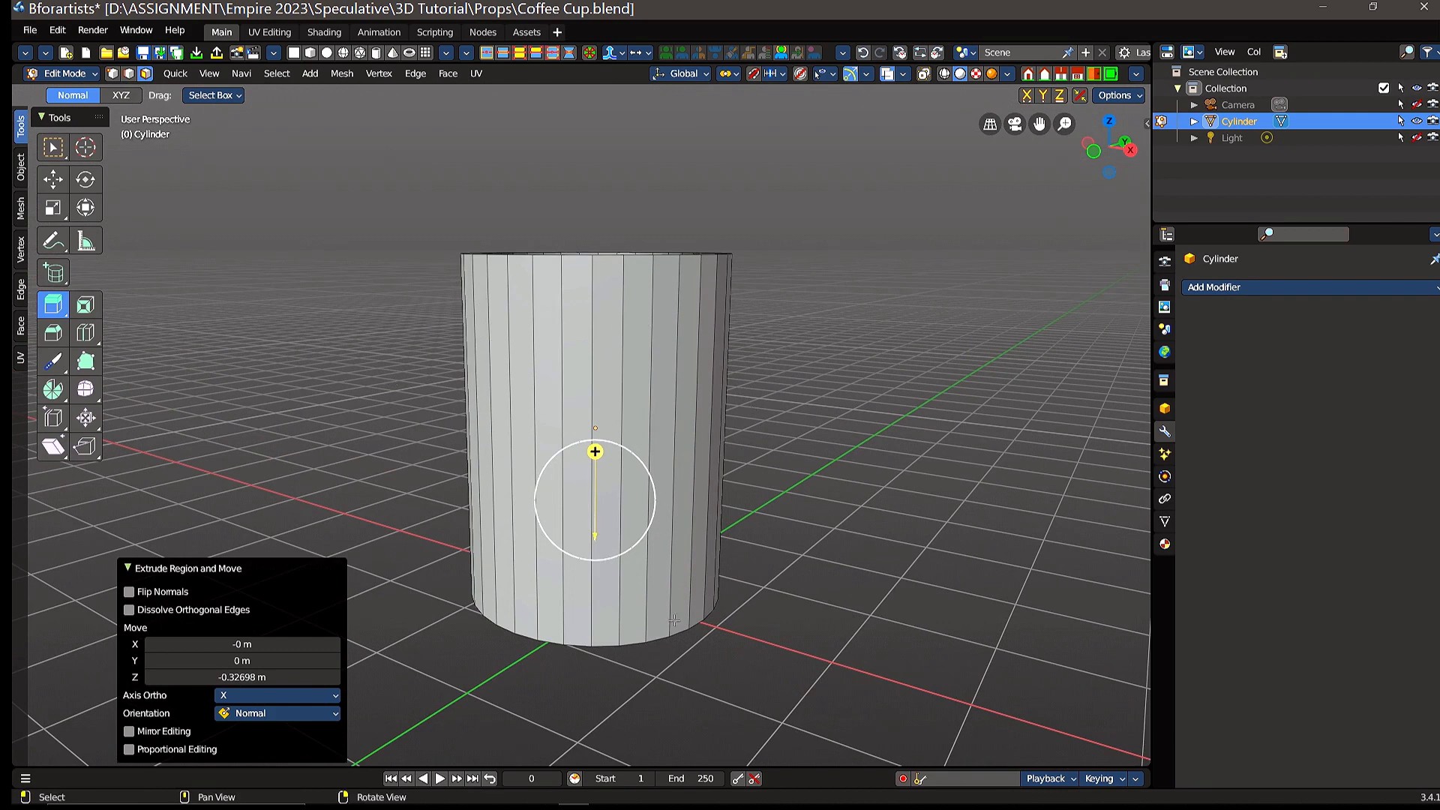
{"action": "left_click", "coordinate": [54, 179]}
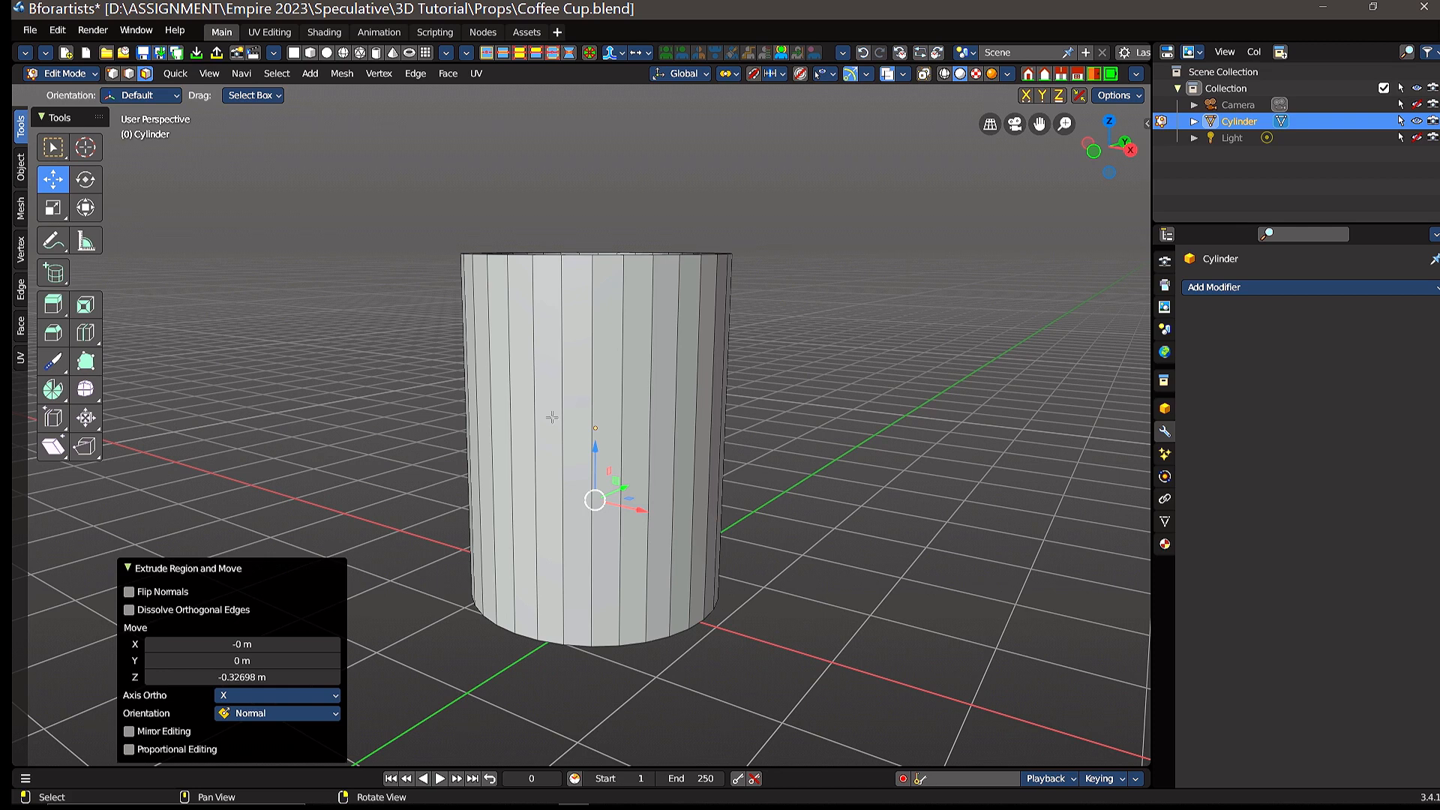
{"action": "left_click", "coordinate": [84, 335]}
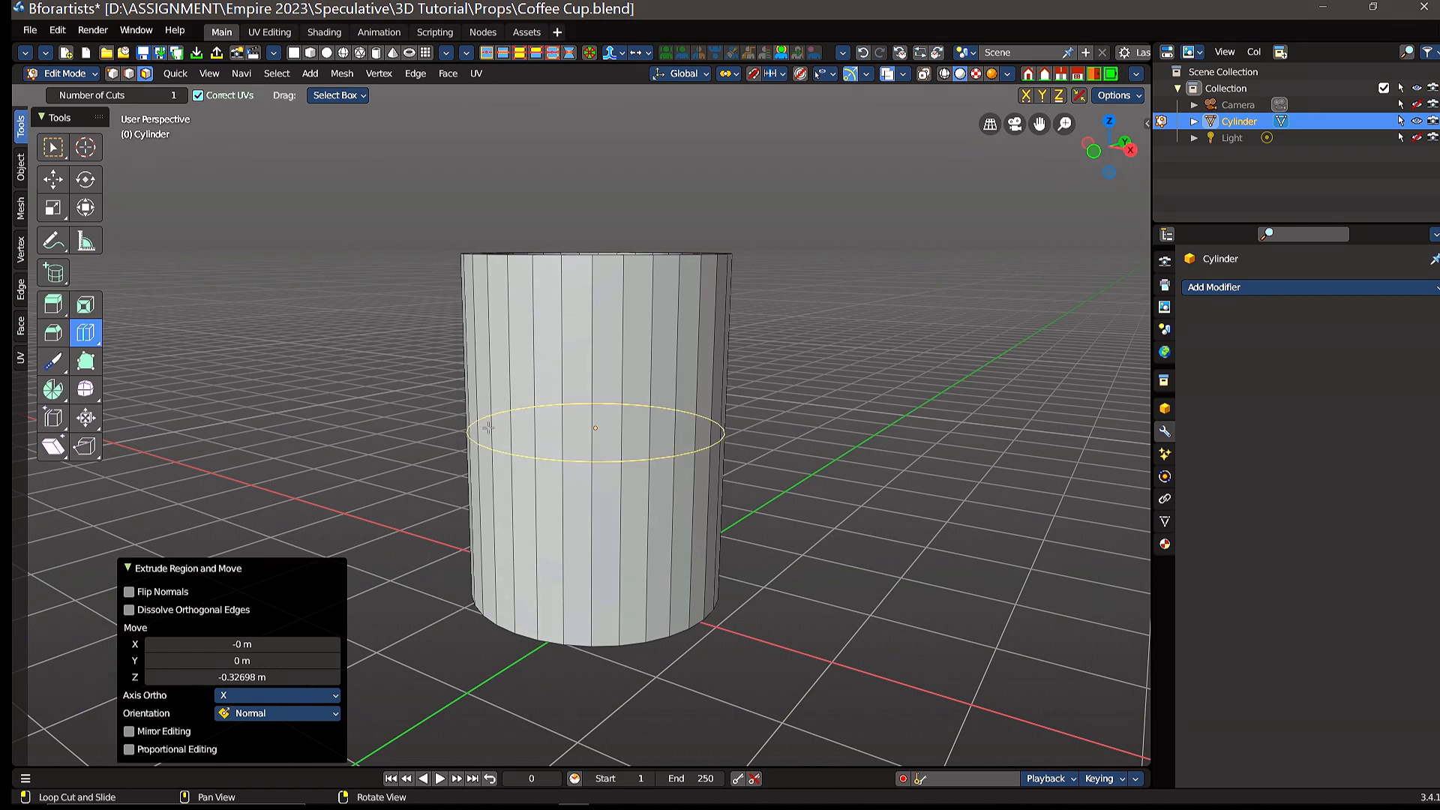
{"action": "left_click_drag", "start_coordinate": [595, 427], "coordinate": [695, 302]}
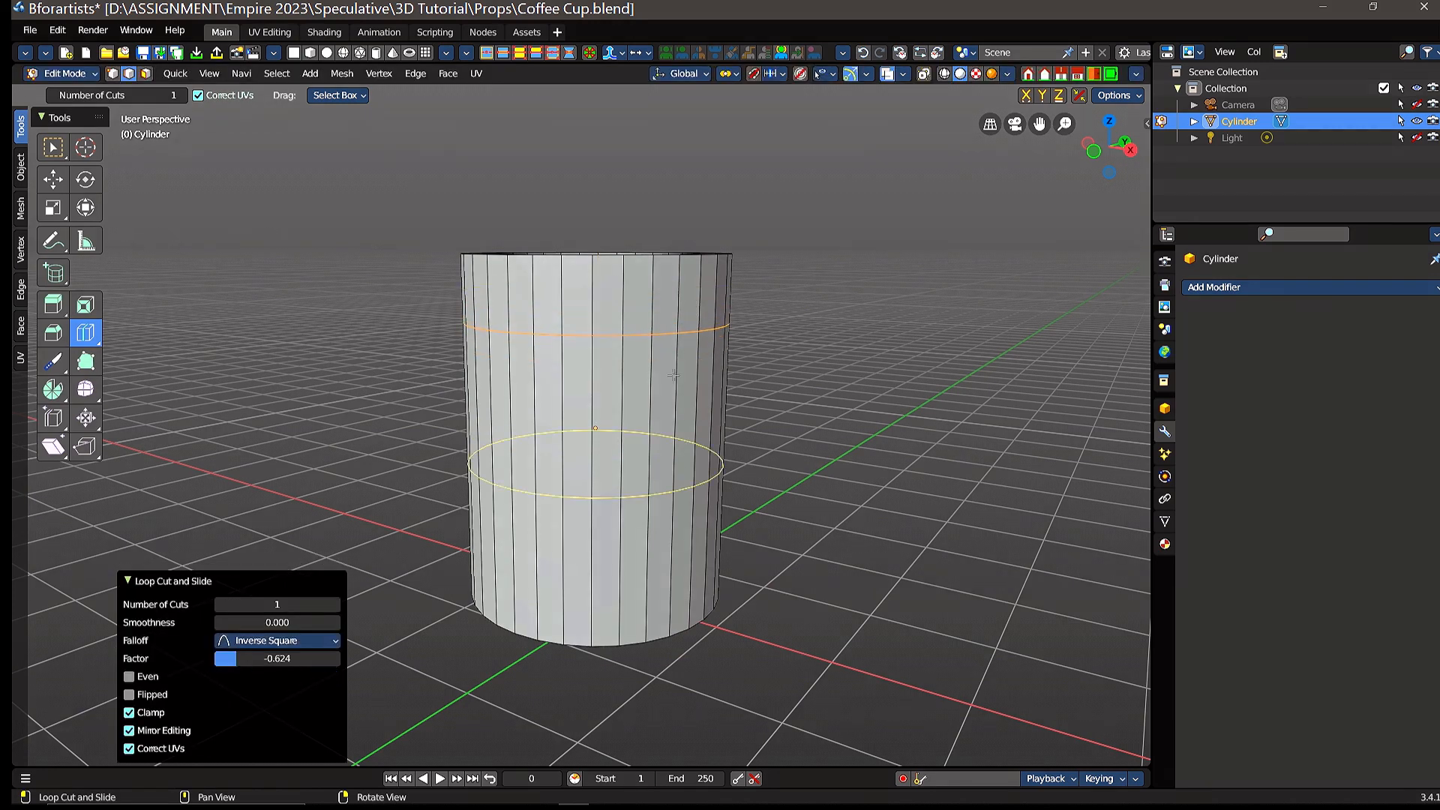
{"action": "left_click_drag", "start_coordinate": [645, 566], "coordinate": [667, 674]}
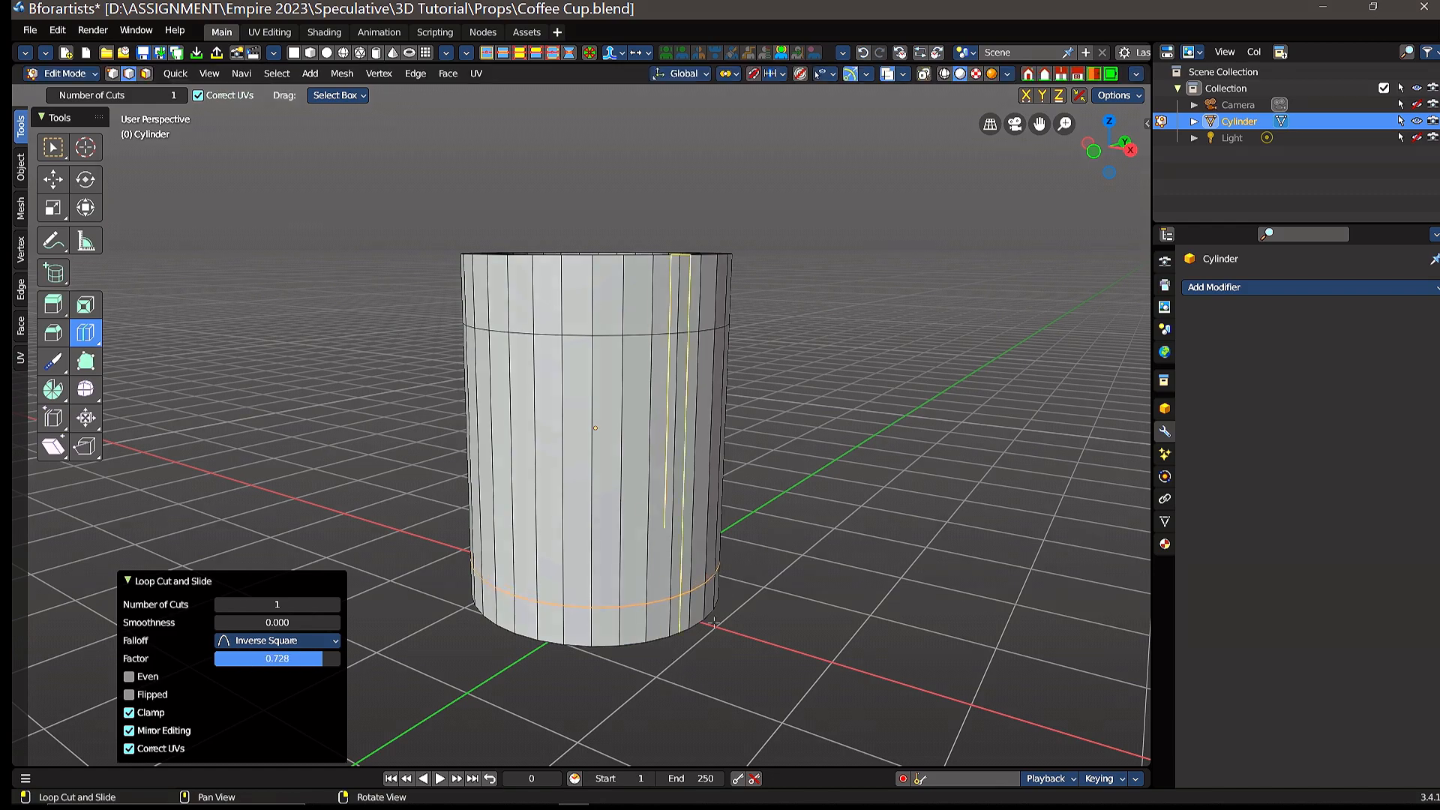
- Add two more horizontal loop cuts inside the existing ones, one below the upper cut at factor -0.686 and one above the lower cut at 0.762
{"action": "middle_click_drag", "start_coordinate": [793, 603], "coordinate": [802, 570]}
{"action": "left_click_drag", "start_coordinate": [643, 428], "coordinate": [666, 329]}
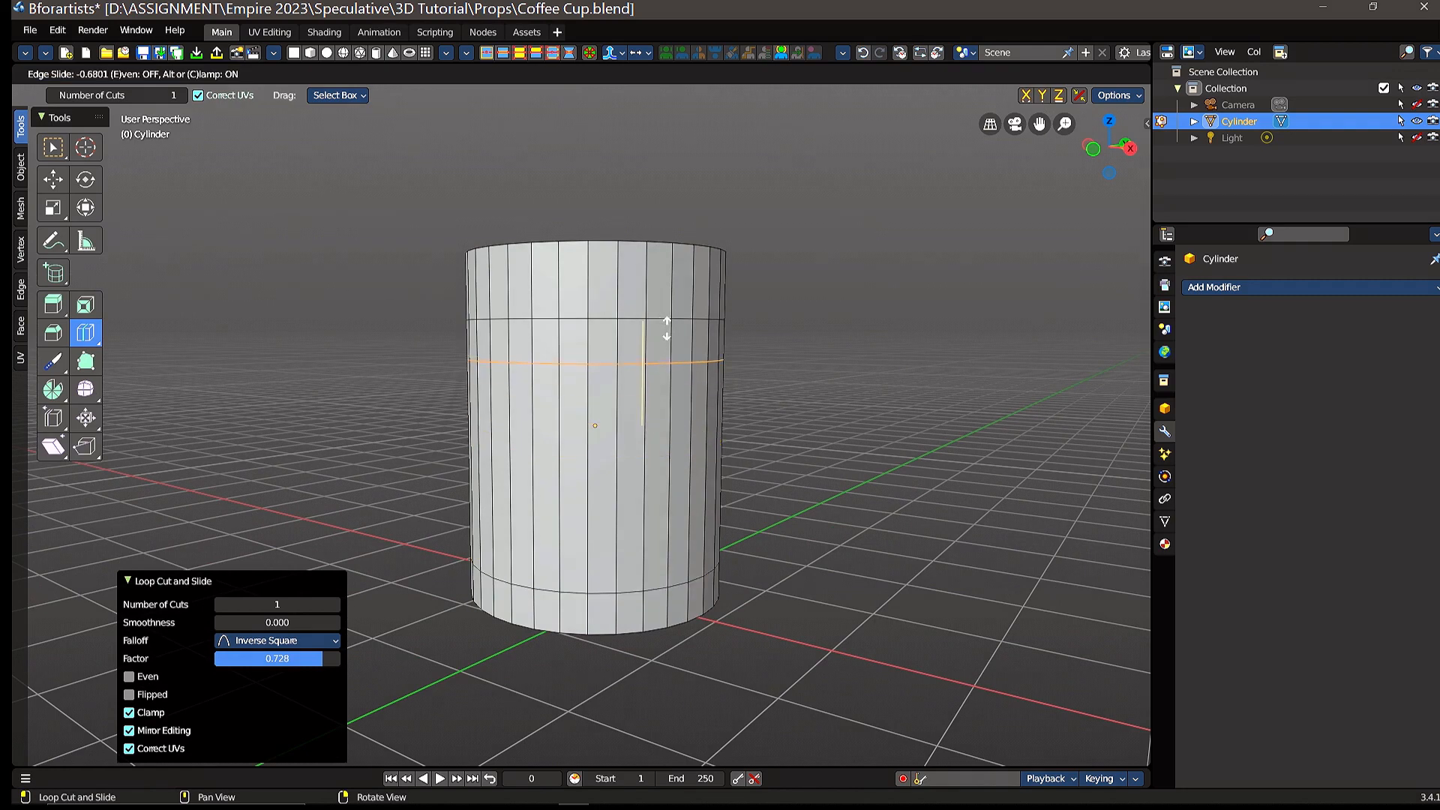
{"action": "left_click_drag", "start_coordinate": [667, 327], "coordinate": [673, 327]}
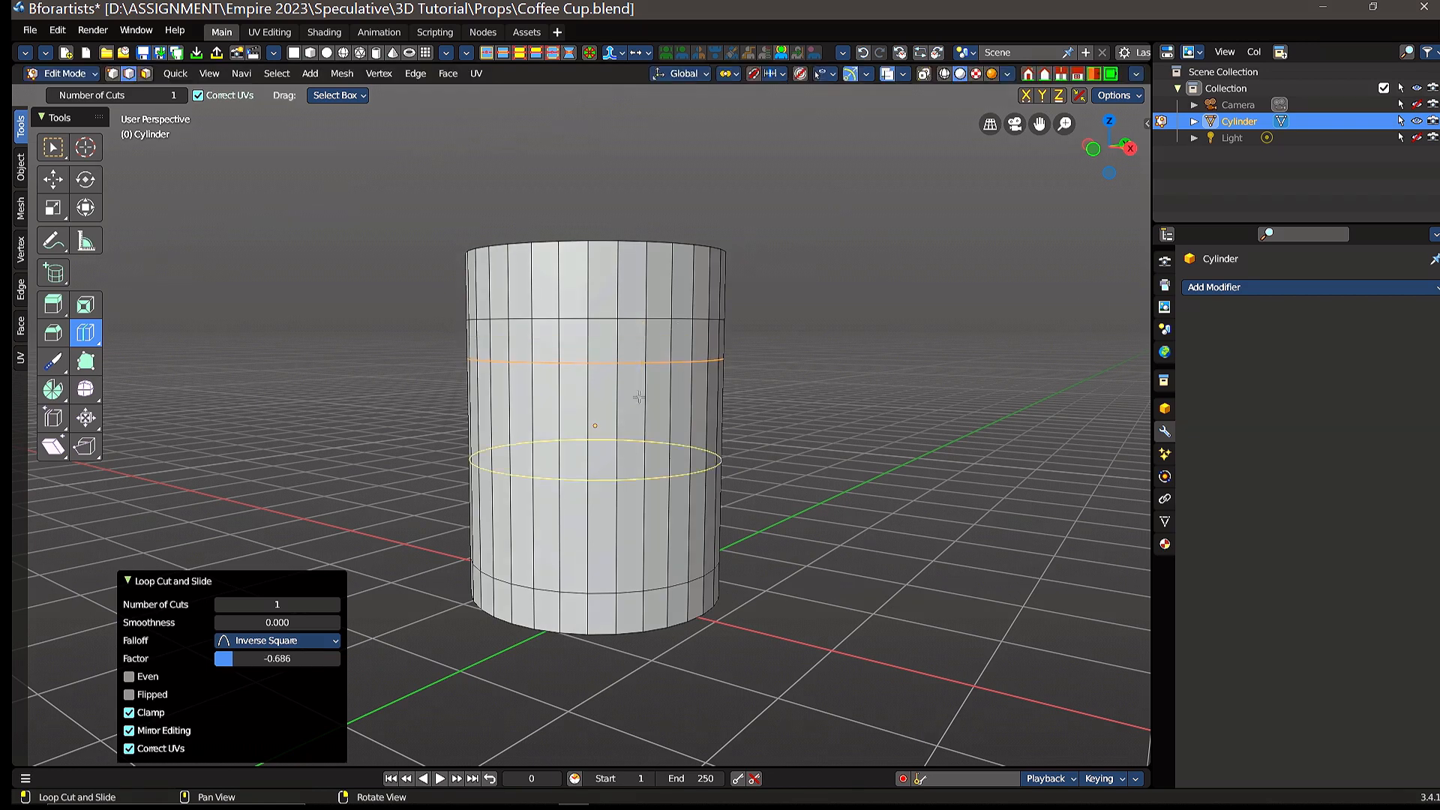
{"action": "left_click_drag", "start_coordinate": [630, 551], "coordinate": [660, 619]}
- Move the new lower edge loop up about 0.049 m along Z
{"action": "middle_click_drag", "start_coordinate": [799, 561], "coordinate": [823, 535]}
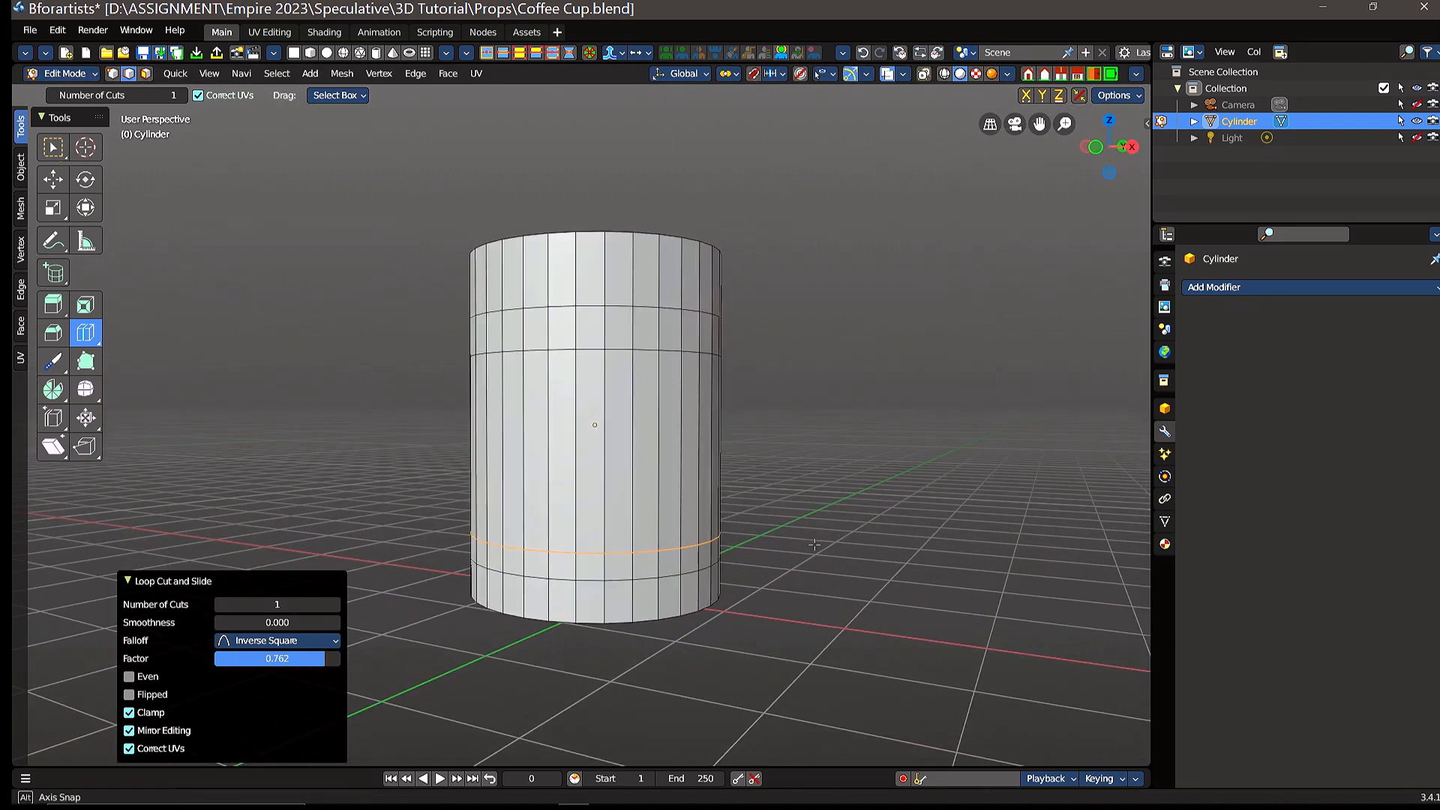
{"action": "left_click", "coordinate": [55, 181]}
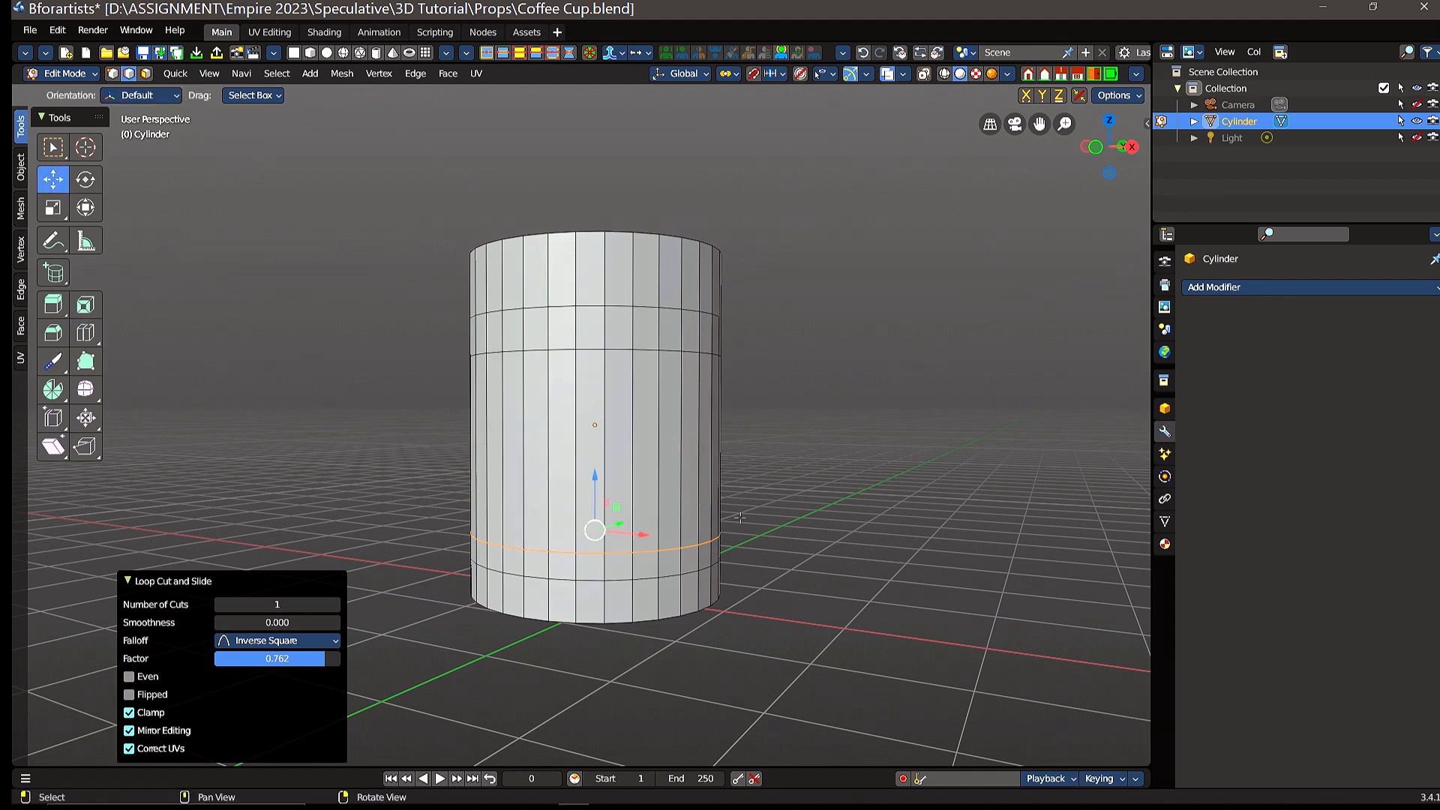
{"action": "left_click_drag", "start_coordinate": [596, 469], "coordinate": [596, 465]}
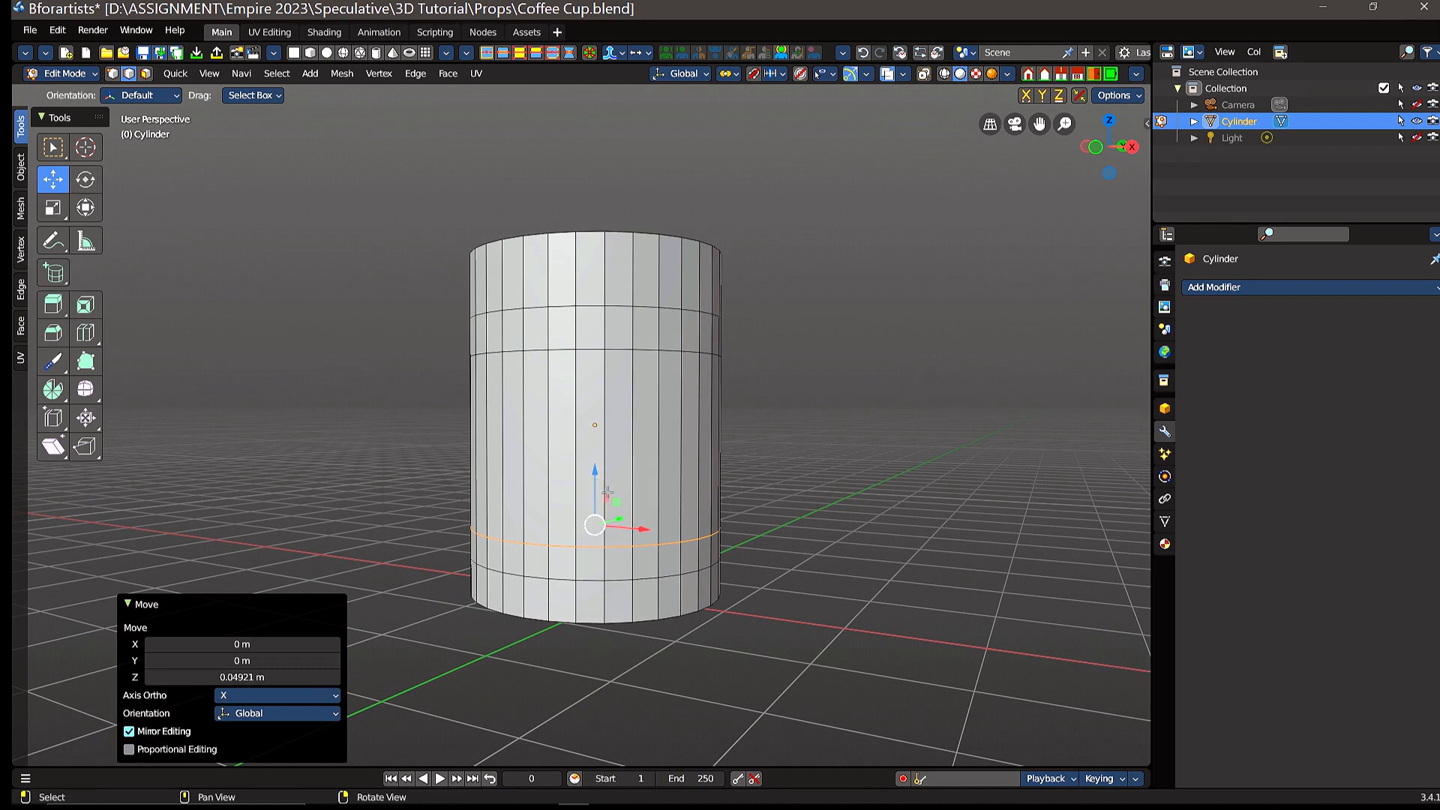
- In face select mode, select two adjacent faces in the narrow lower band and the two matching faces in the narrow upper band
{"action": "middle_click_drag", "start_coordinate": [821, 387], "coordinate": [758, 444]}
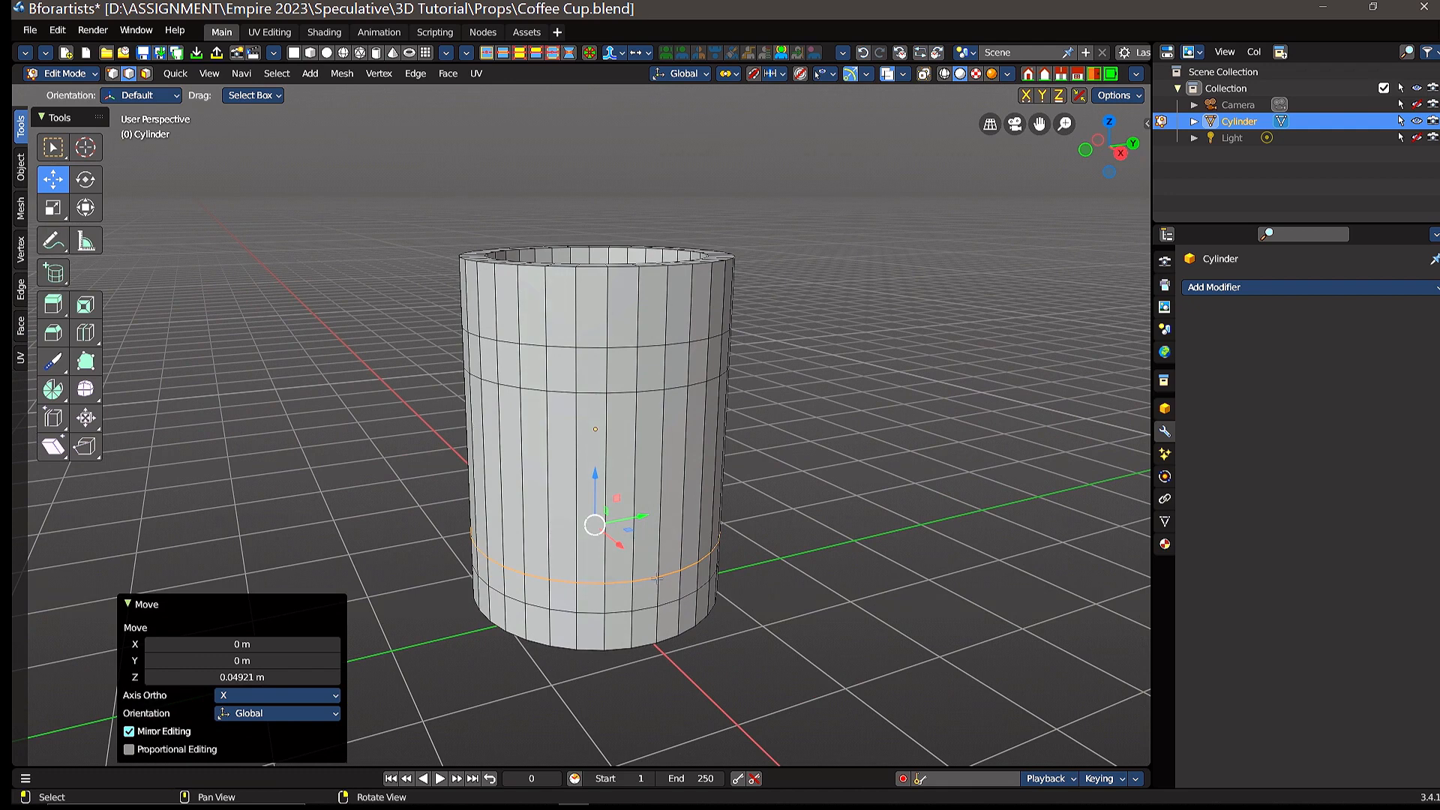
{"action": "left_click", "coordinate": [643, 596]}
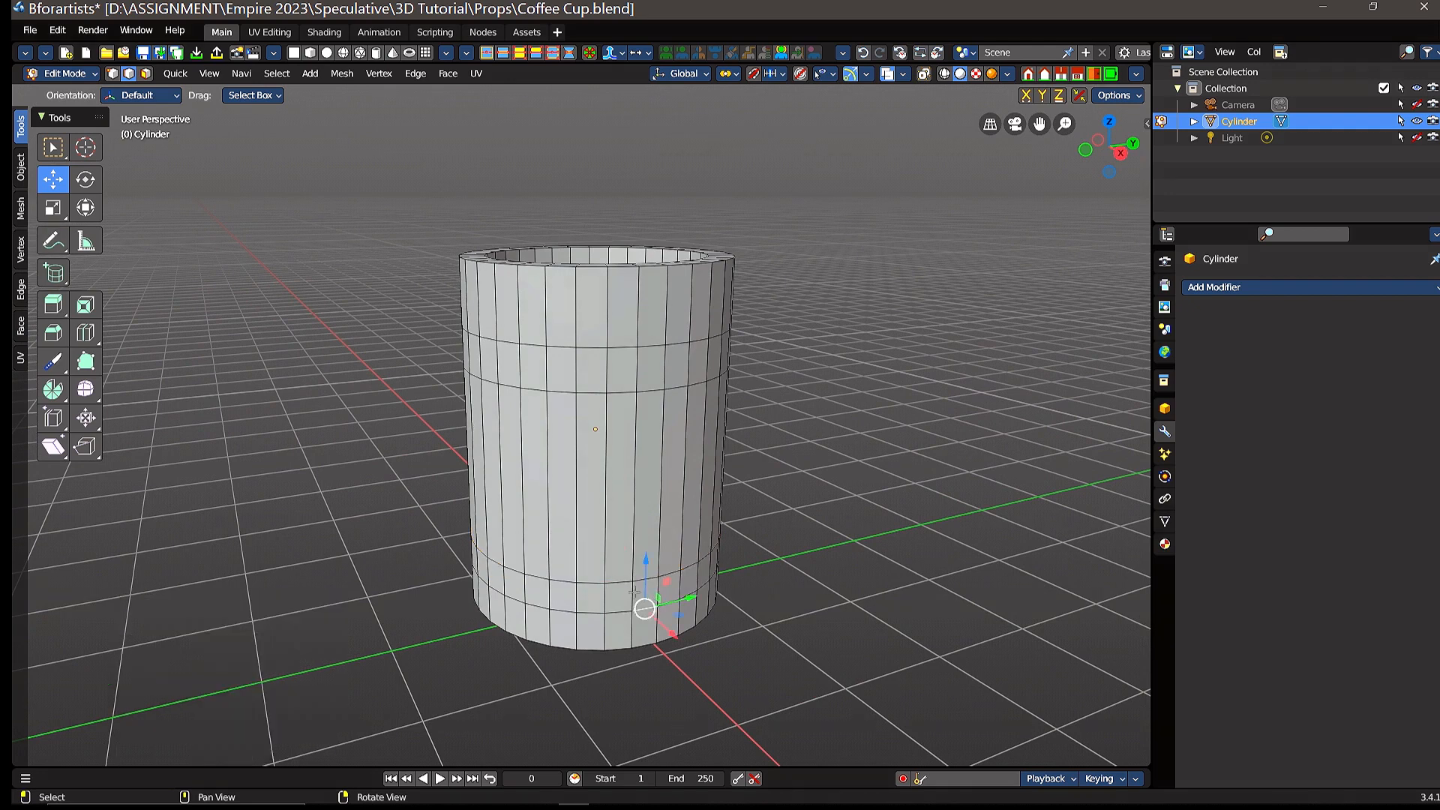
{"action": "left_click", "coordinate": [146, 74]}
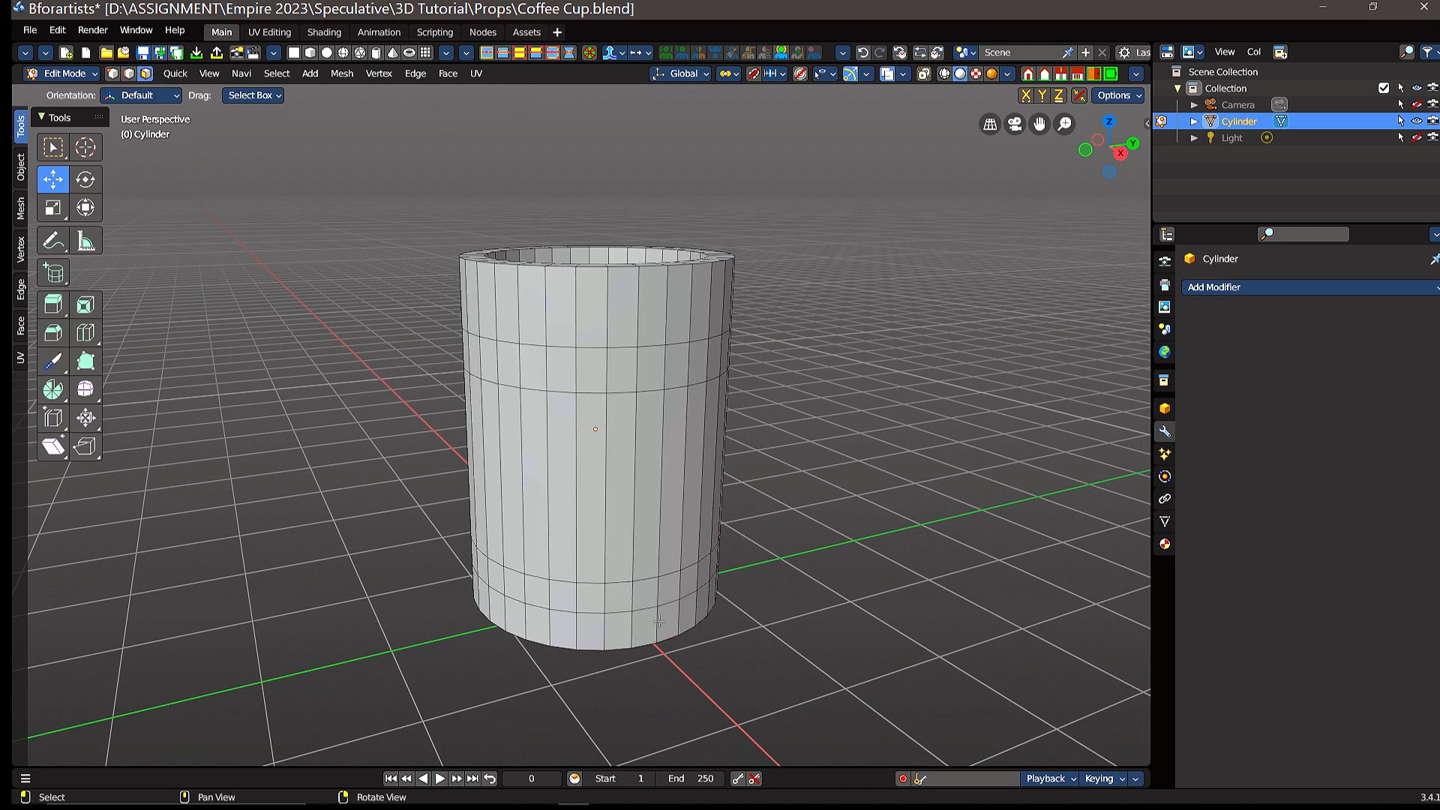
{"action": "left_click", "coordinate": [643, 596]}
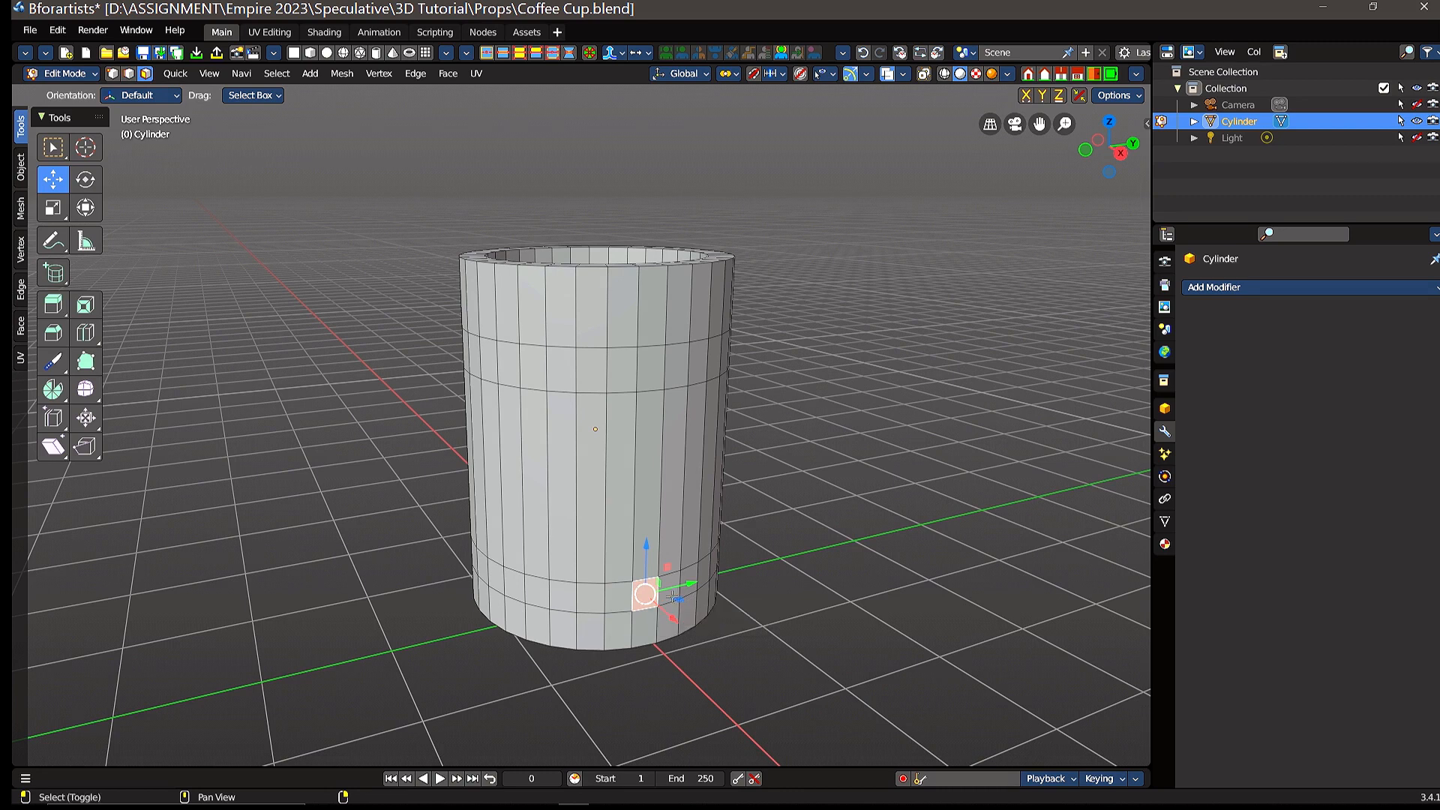
{"action": "left_click", "coordinate": [673, 596], "text": "shift"}
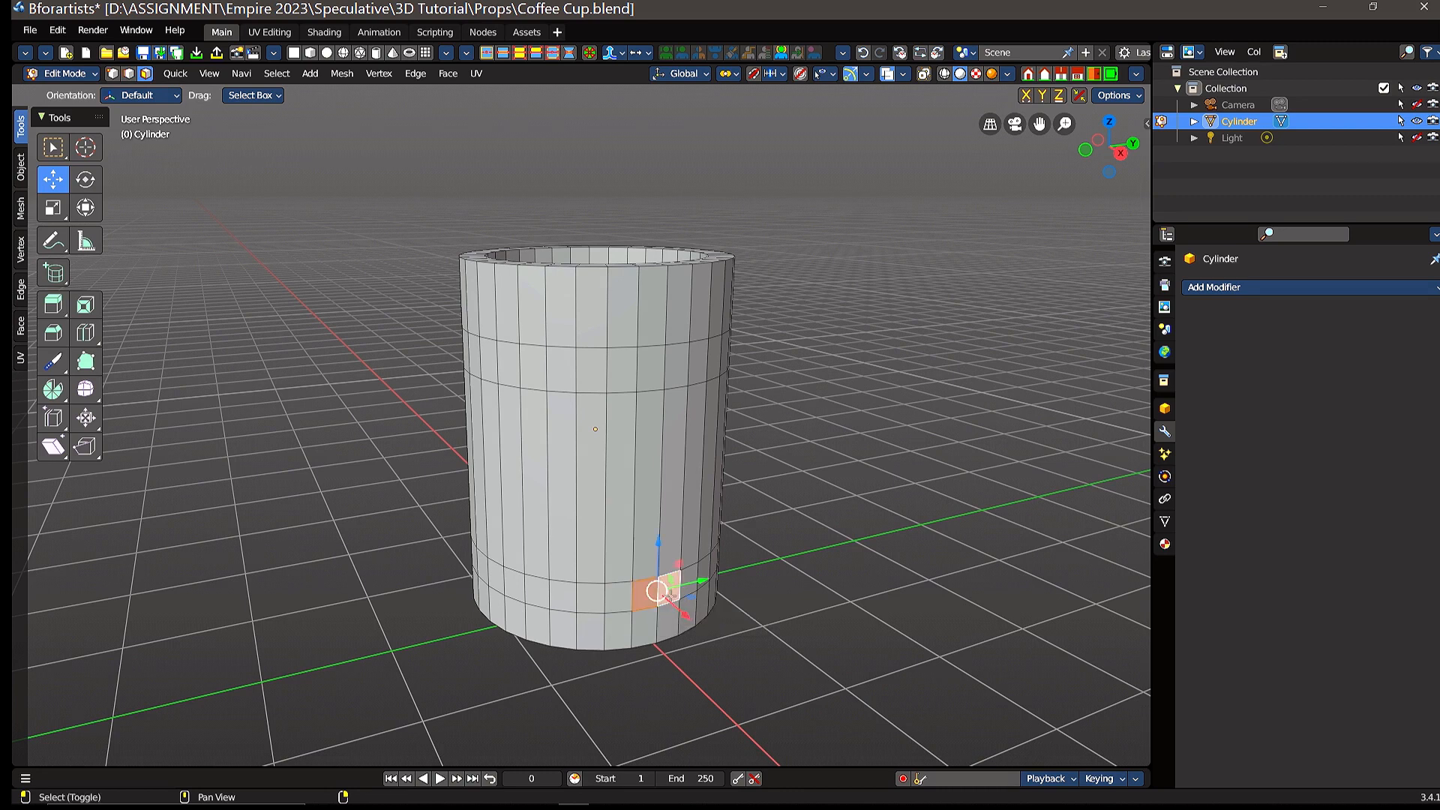
{"action": "left_click", "coordinate": [660, 379], "text": "shift"}
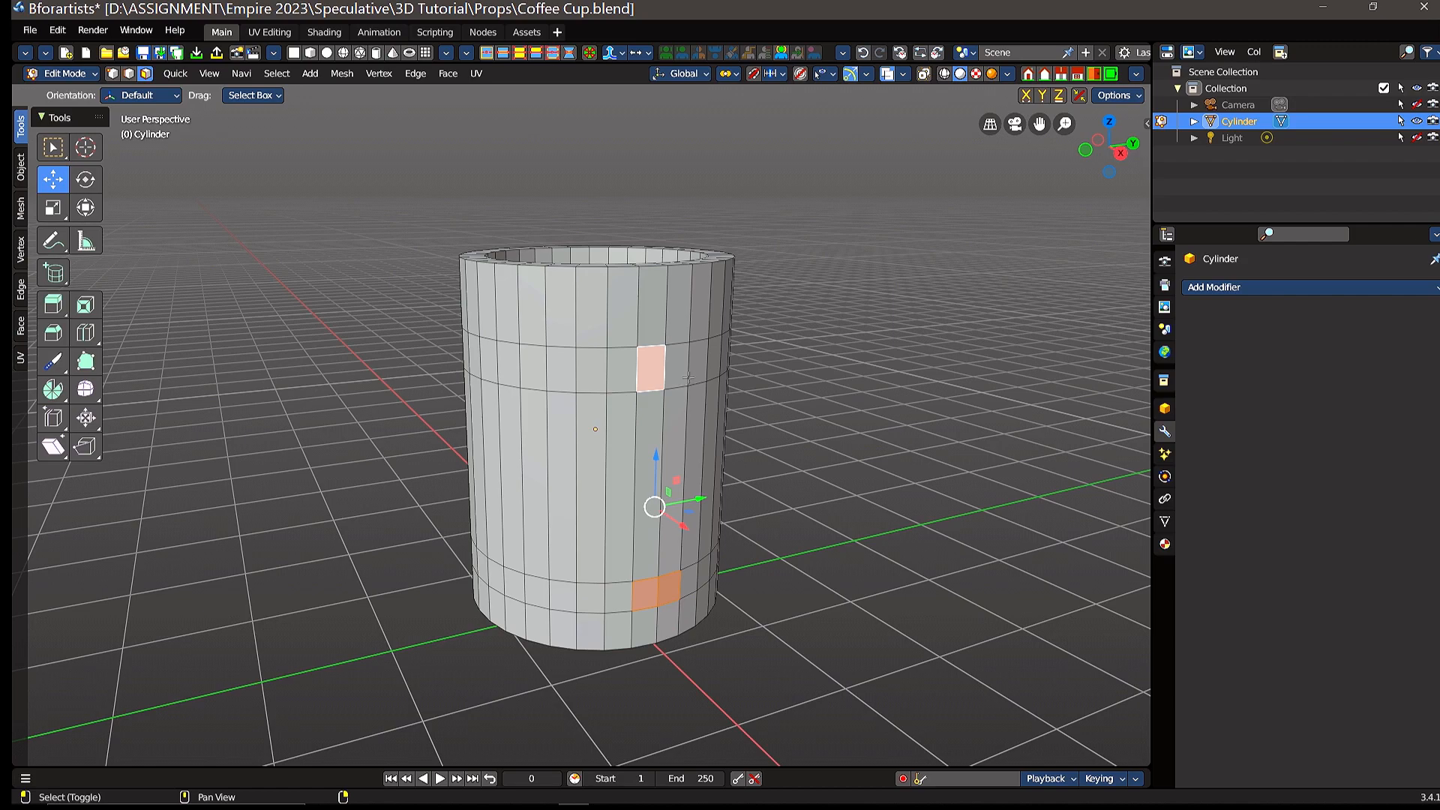
{"action": "left_click", "coordinate": [678, 375], "text": "shift"}
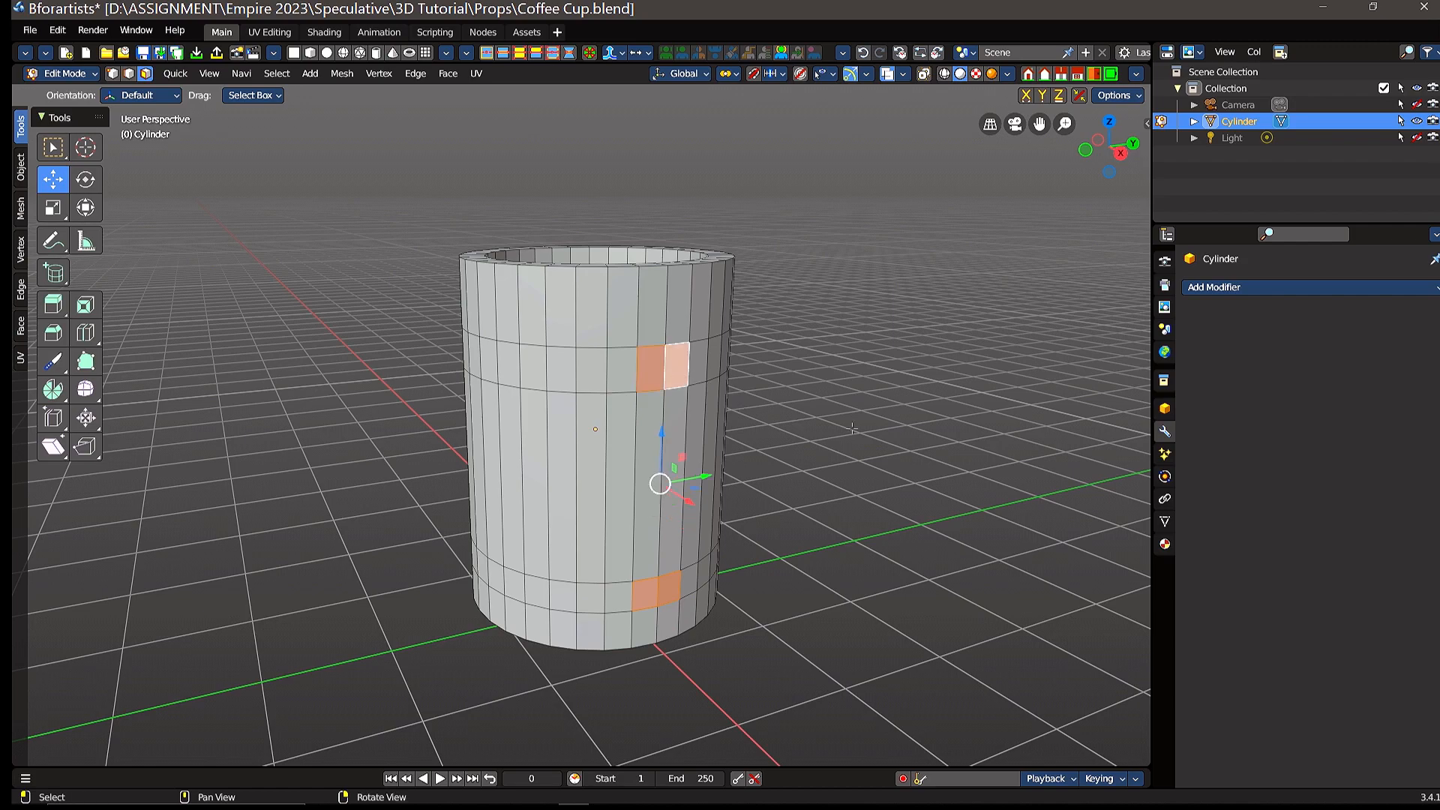
- Extrude the four selected faces outward along their normals in three segments, the last about 0.257 m, forming two handle arms
{"action": "mouse_move", "coordinate": [853, 428]}
{"action": "middle_mouse_down"}
{"action": "mouse_move", "coordinate": [894, 421]}
{"action": "mouse_move", "coordinate": [879, 425]}
{"action": "middle_mouse_up"}
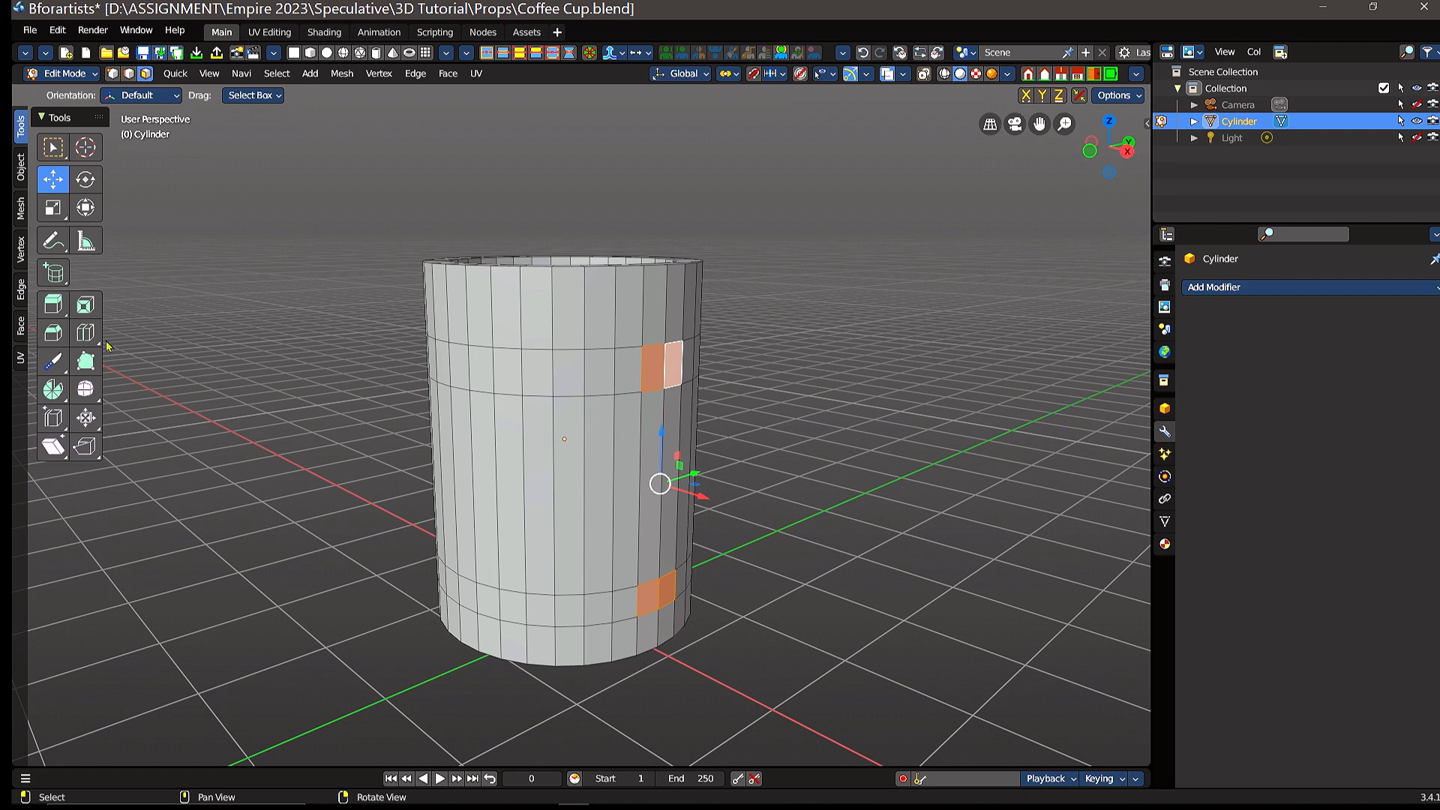
{"action": "left_click", "coordinate": [55, 308]}
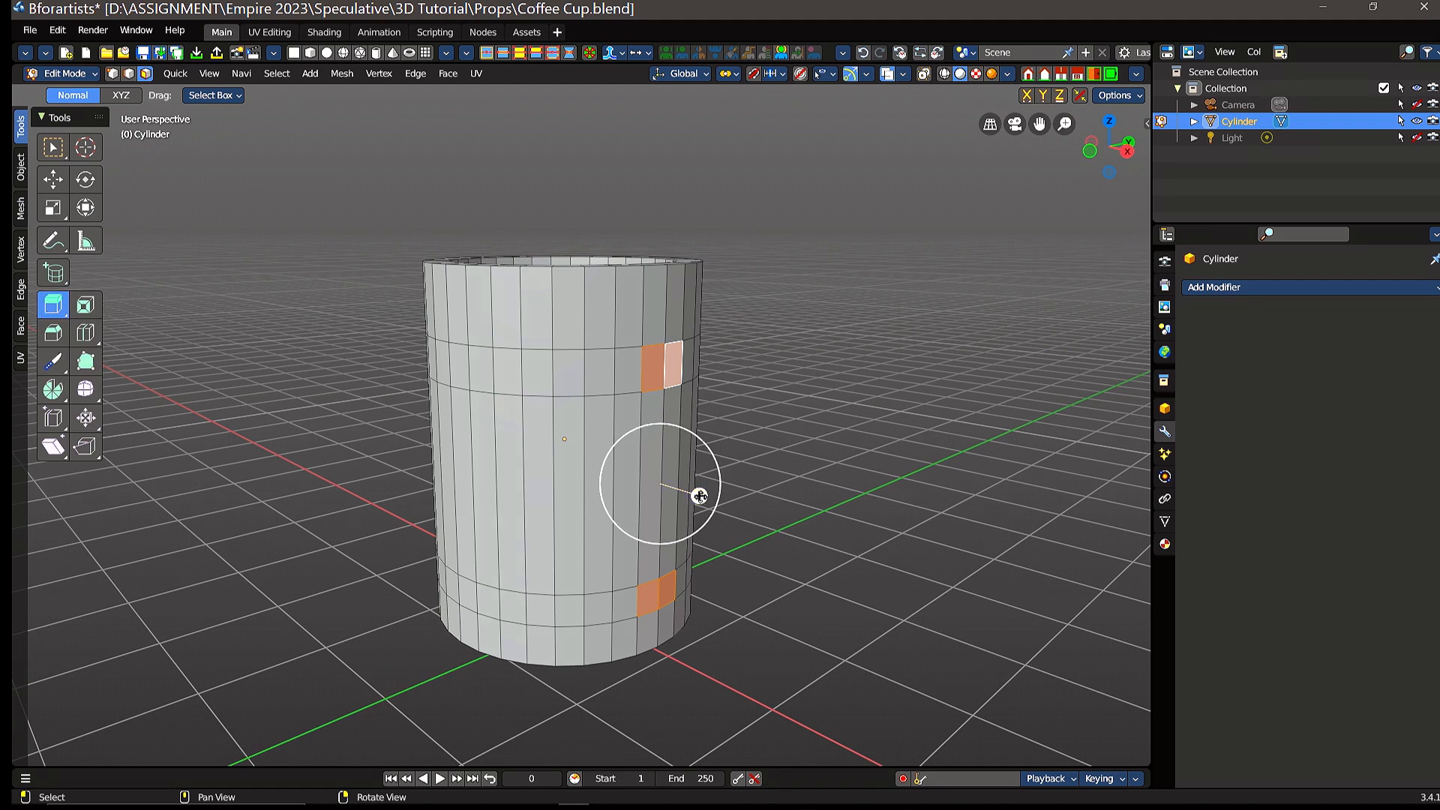
{"action": "left_click_drag", "start_coordinate": [698, 494], "coordinate": [823, 543]}
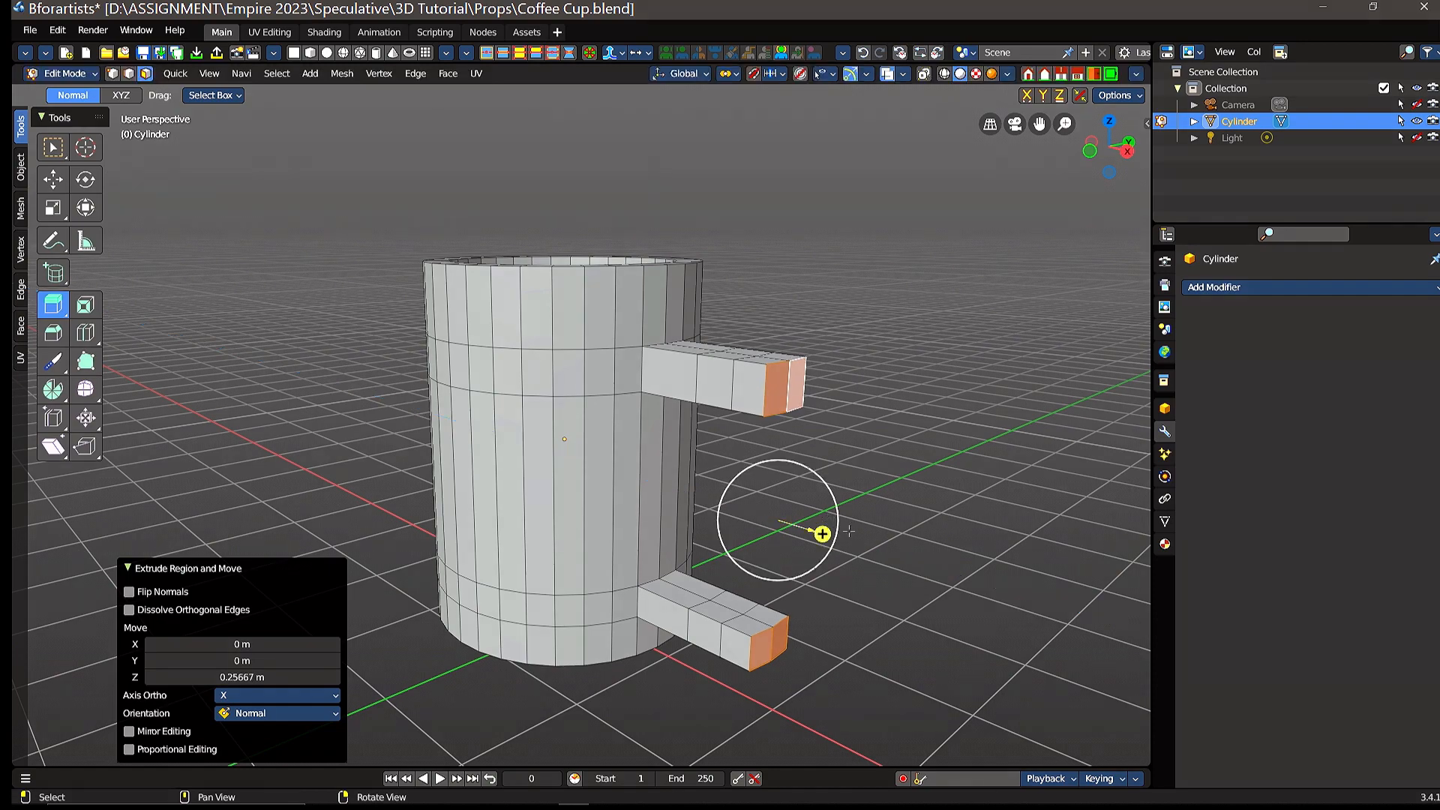
- Move the end faces of both handle arms outward about 0.085 m along X
{"action": "middle_click_drag", "start_coordinate": [848, 540], "coordinate": [876, 559]}
{"action": "right_click_drag", "start_coordinate": [877, 558], "coordinate": [882, 558]}
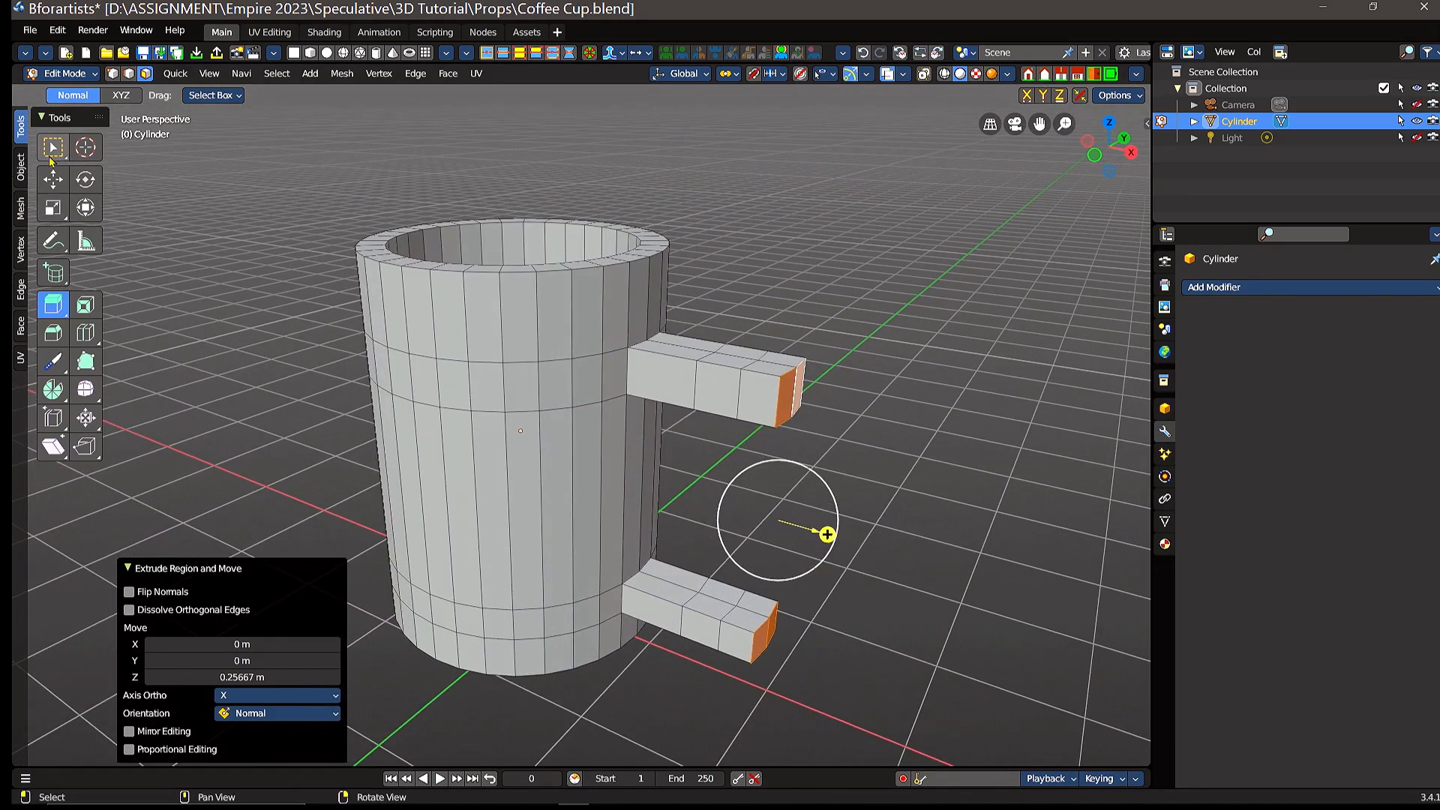
{"action": "left_click", "coordinate": [54, 179]}
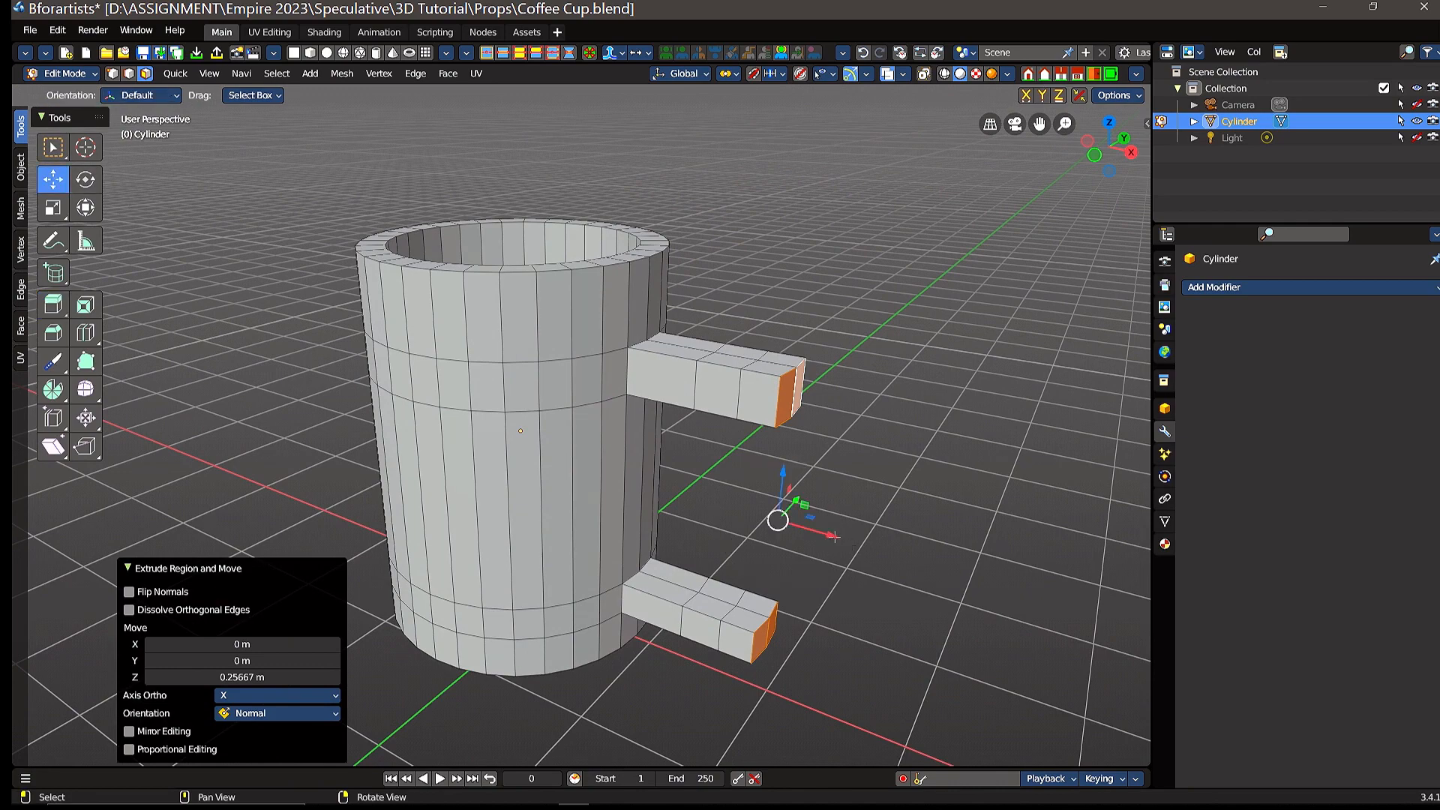
{"action": "left_click_drag", "start_coordinate": [834, 537], "coordinate": [848, 540]}
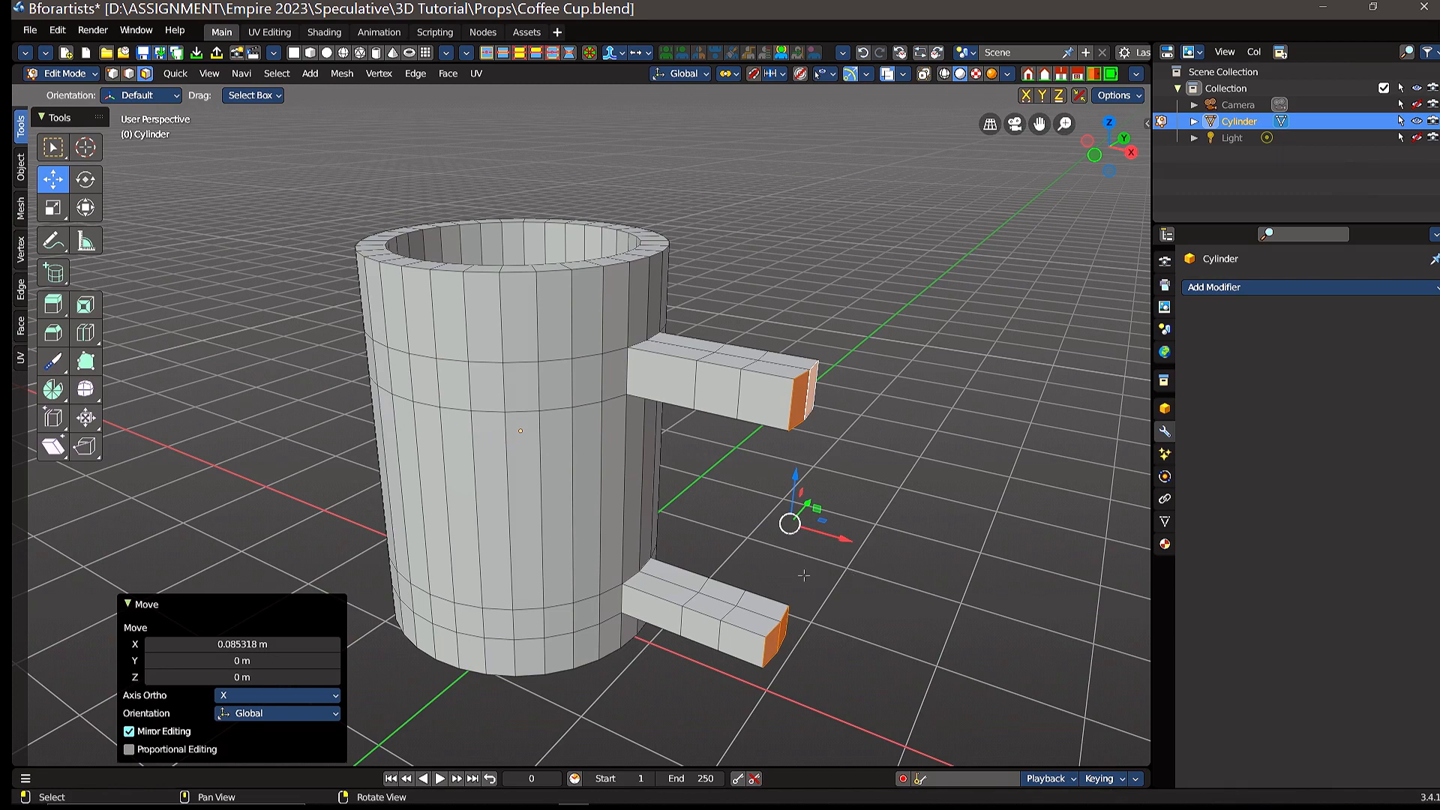
- Select the underside faces of the upper arm's end segment and the top faces of the lower arm's end segment
{"action": "middle_click_drag", "start_coordinate": [790, 567], "coordinate": [747, 425]}
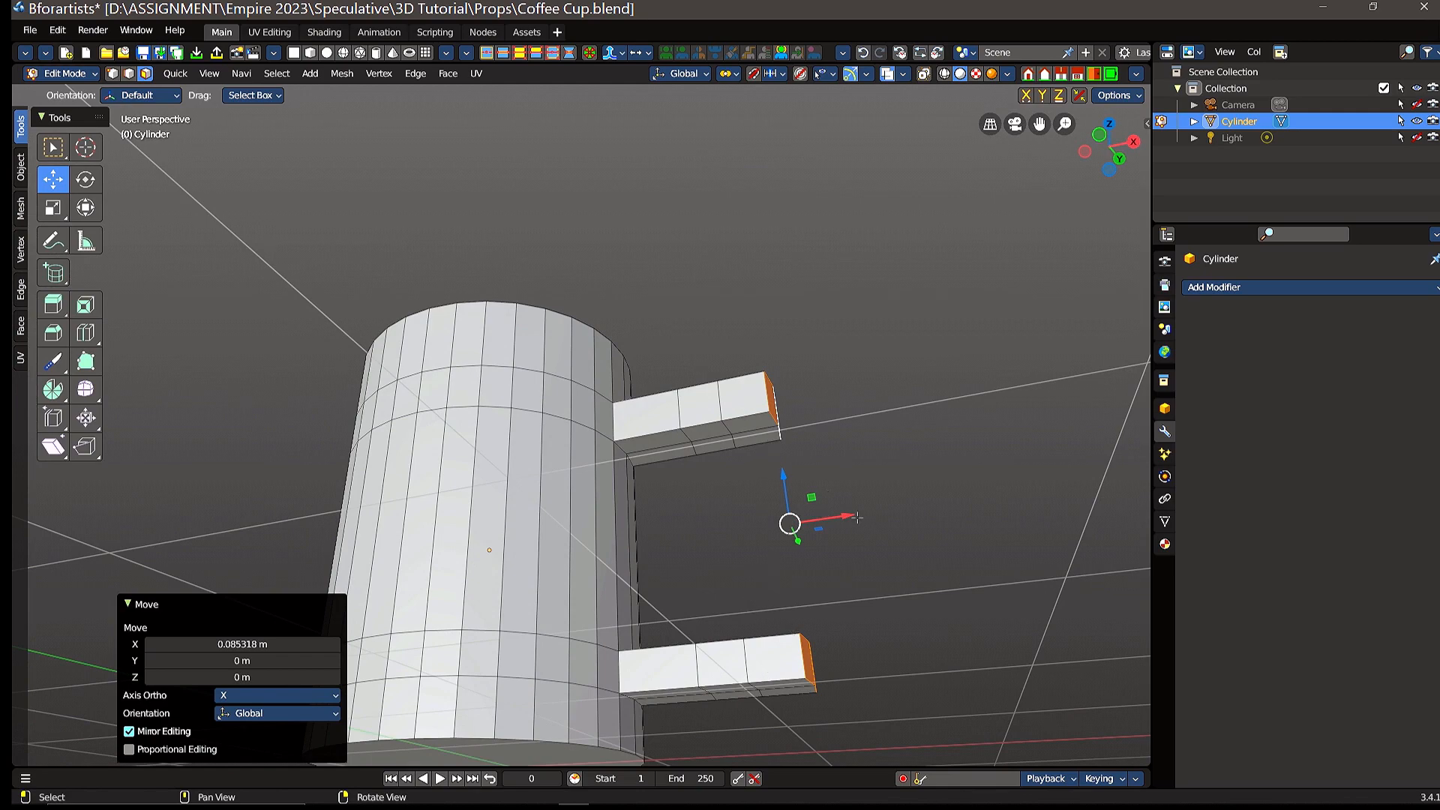
{"action": "middle_click_drag", "start_coordinate": [856, 518], "coordinate": [814, 447]}
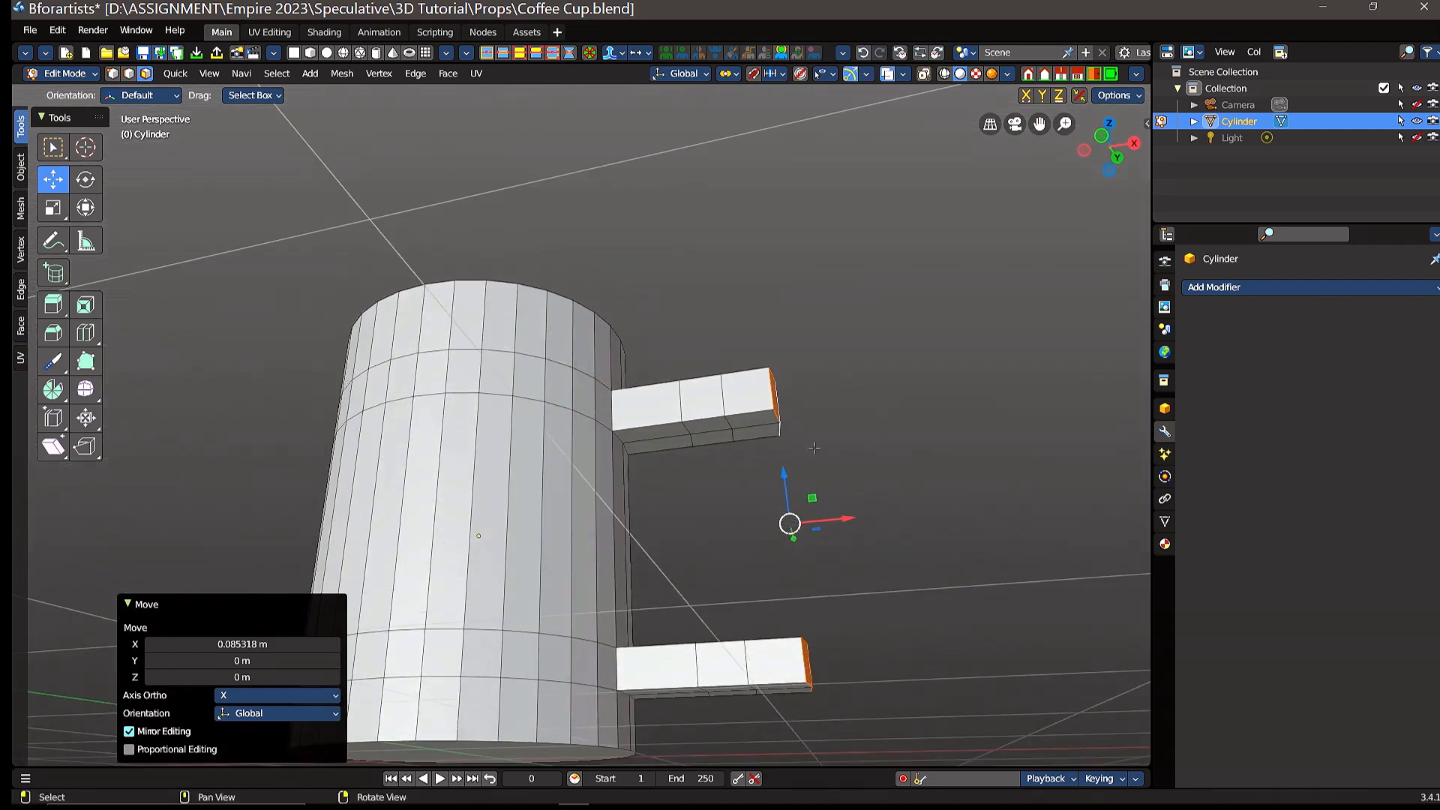
{"action": "left_click", "coordinate": [757, 417]}
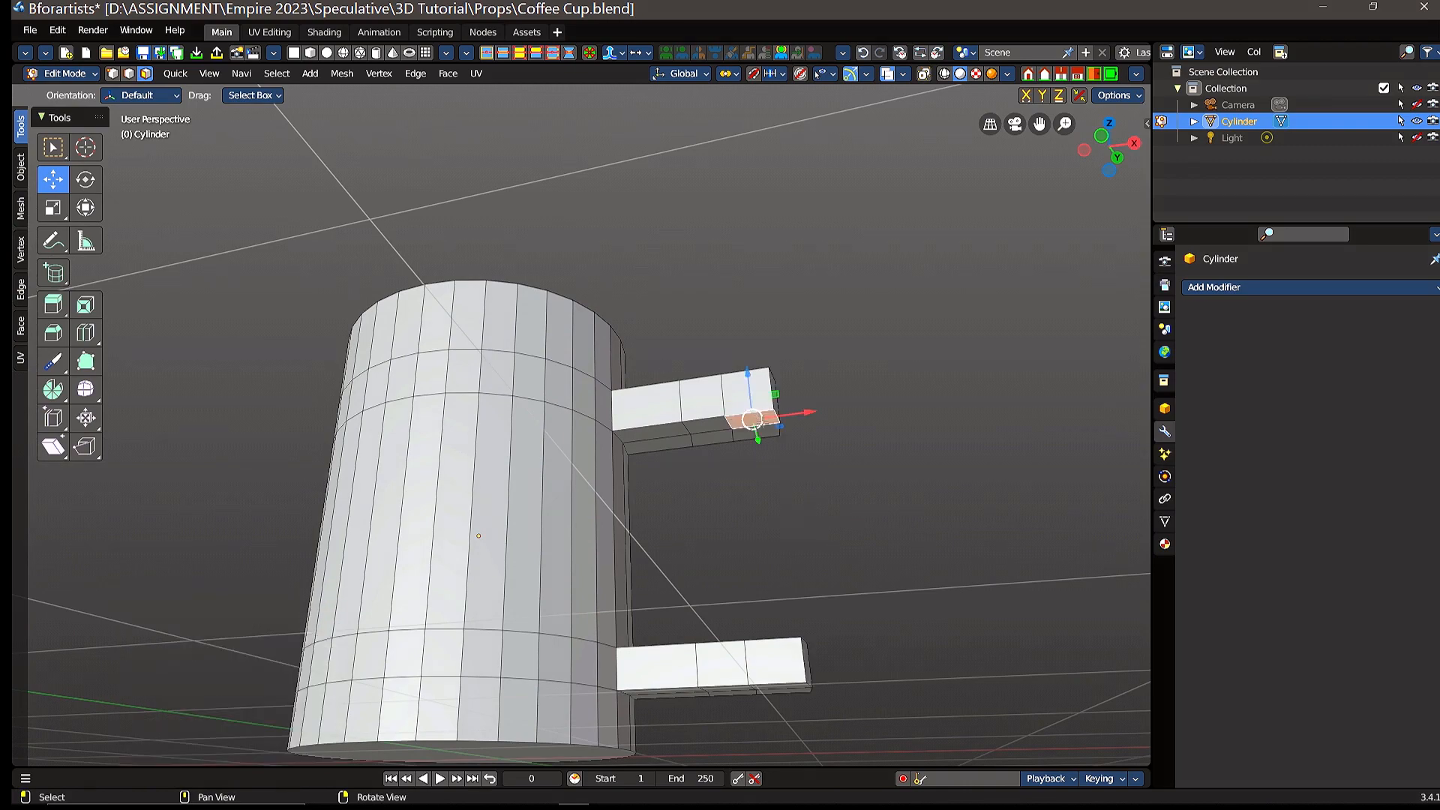
{"action": "middle_click_drag", "start_coordinate": [829, 505], "coordinate": [785, 415]}
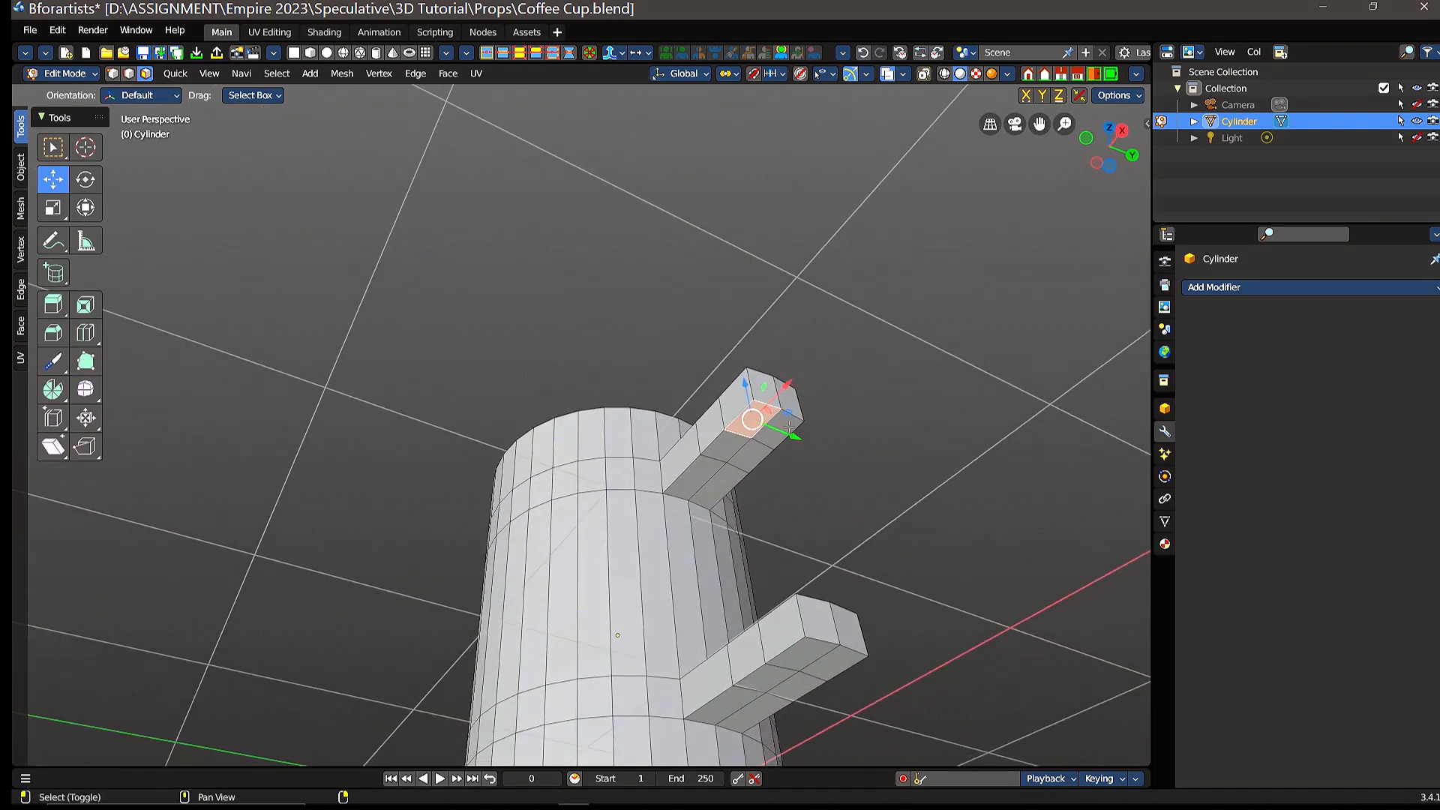
{"action": "middle_click_drag", "start_coordinate": [810, 496], "coordinate": [952, 644]}
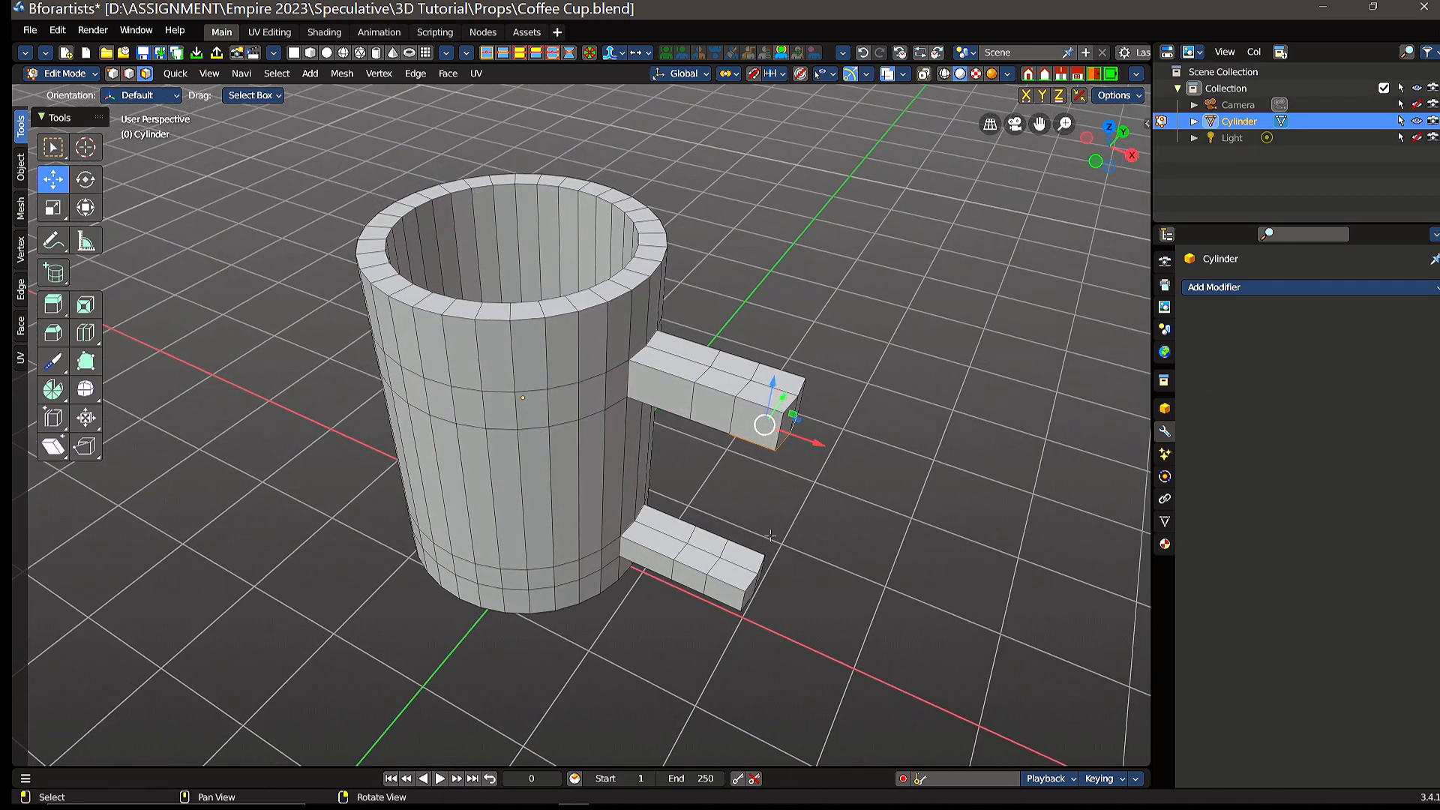
{"action": "middle_click_drag", "start_coordinate": [770, 535], "coordinate": [835, 478]}
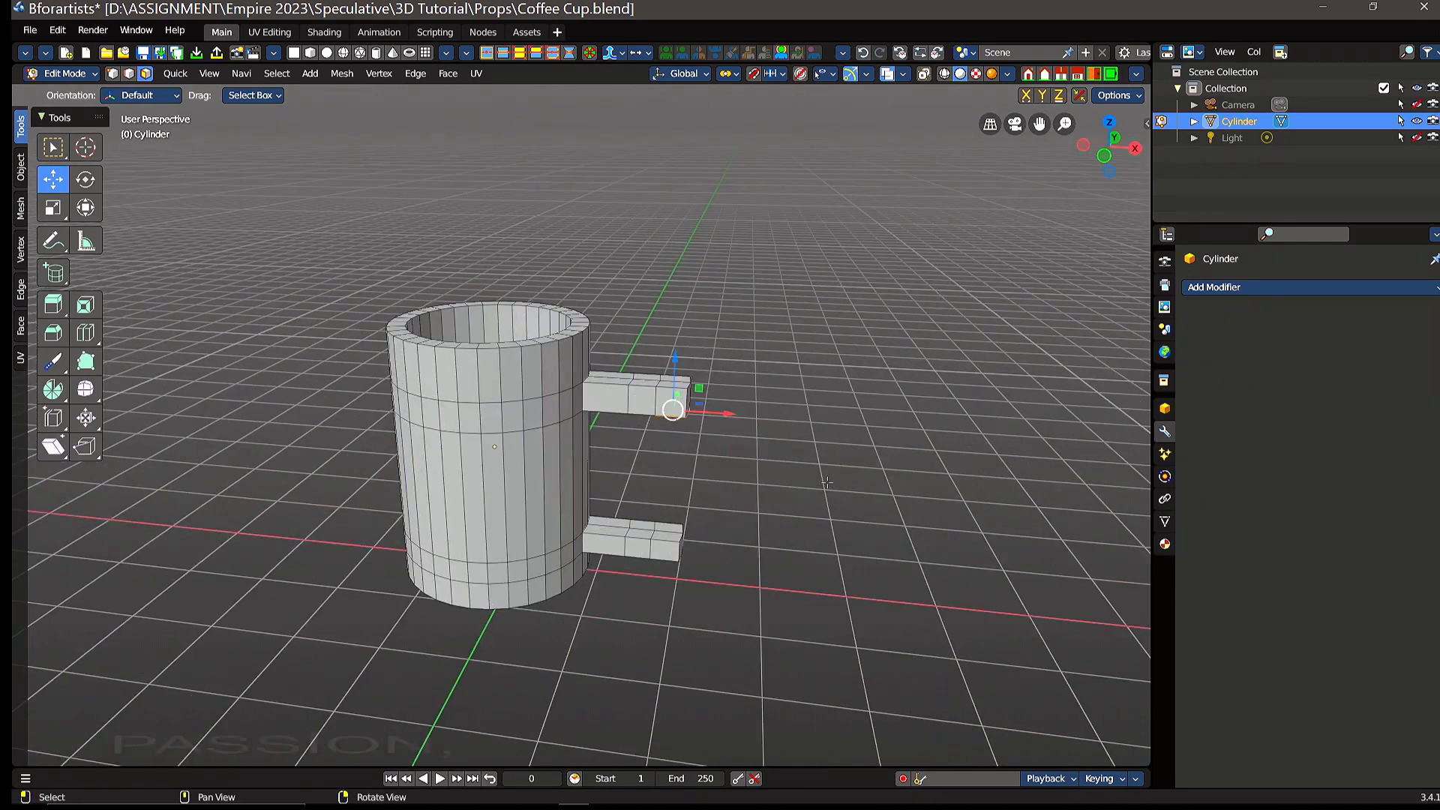
{"action": "middle_click_drag", "start_coordinate": [826, 482], "coordinate": [642, 459], "text": "shift"}
{"action": "middle_click_drag", "start_coordinate": [871, 488], "coordinate": [812, 464], "text": "shift"}
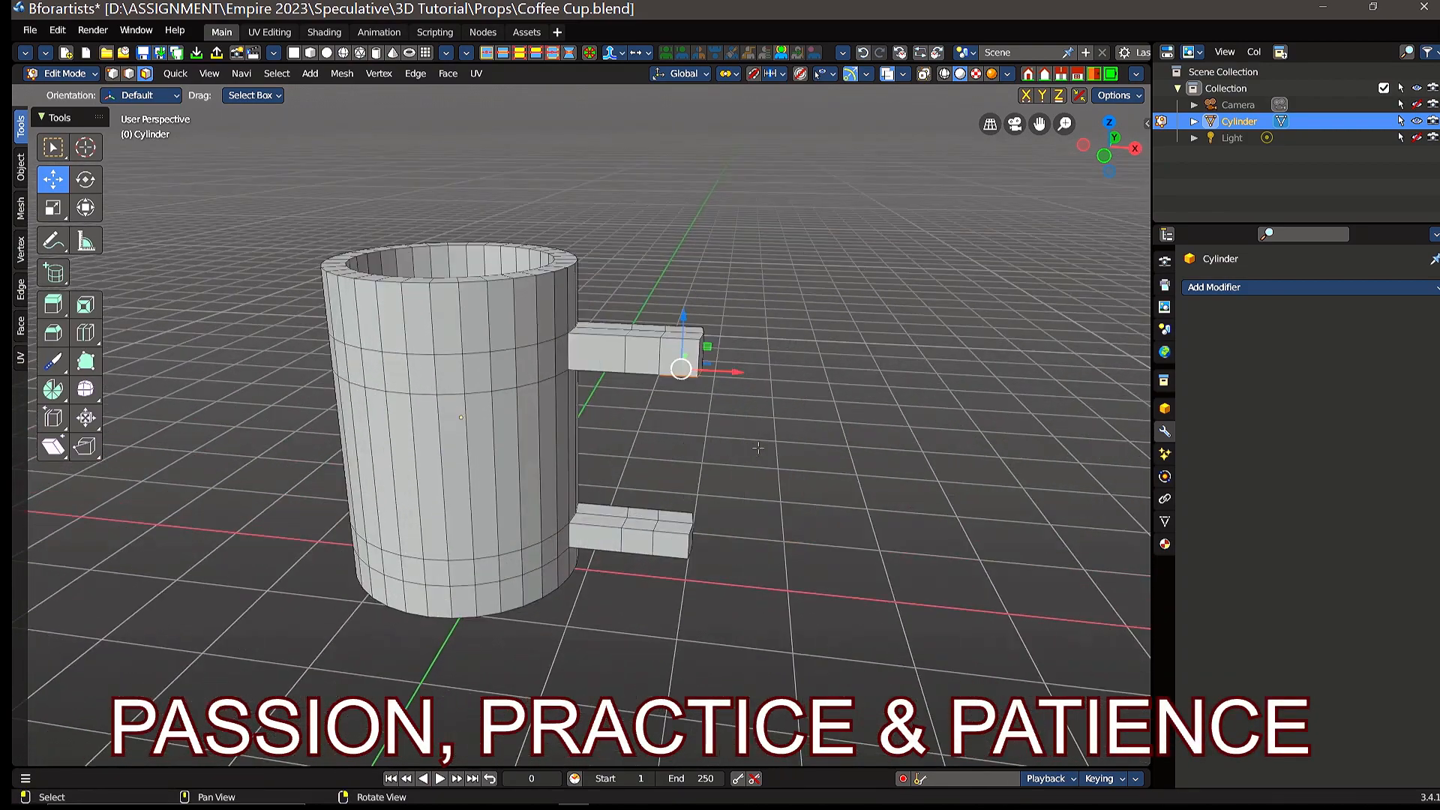
{"action": "mouse_move", "coordinate": [771, 447]}
{"action": "middle_mouse_down"}
{"action": "mouse_move", "coordinate": [776, 509]}
{"action": "mouse_move", "coordinate": [784, 405]}
{"action": "mouse_move", "coordinate": [787, 495]}
{"action": "mouse_move", "coordinate": [790, 439]}
{"action": "mouse_move", "coordinate": [785, 494]}
{"action": "mouse_move", "coordinate": [772, 427]}
{"action": "mouse_move", "coordinate": [743, 475]}
{"action": "mouse_move", "coordinate": [765, 381]}
{"action": "mouse_move", "coordinate": [768, 452]}
{"action": "middle_mouse_up"}
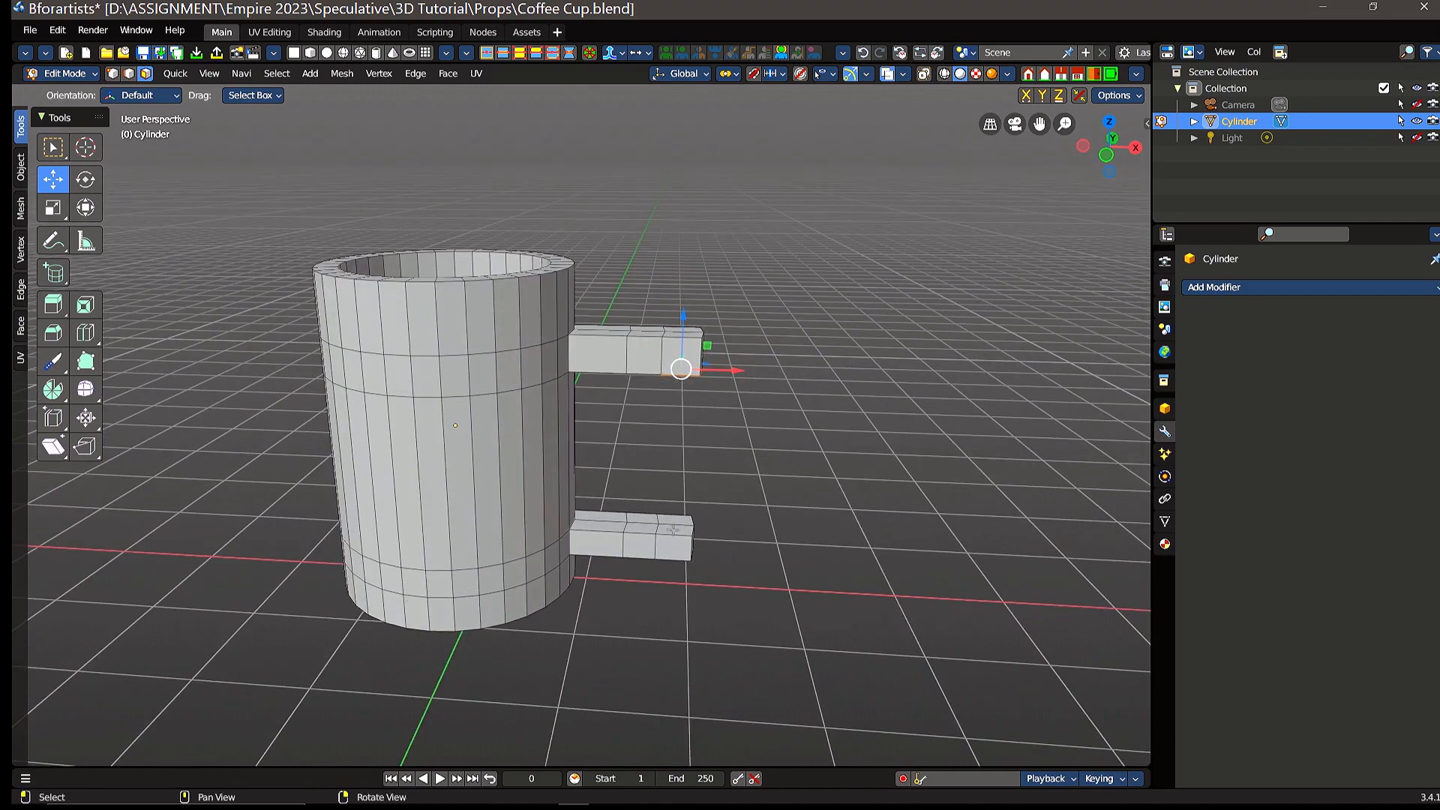
{"action": "scroll", "coordinate": [671, 531], "scroll_direction": "up", "scroll_amount": 3}
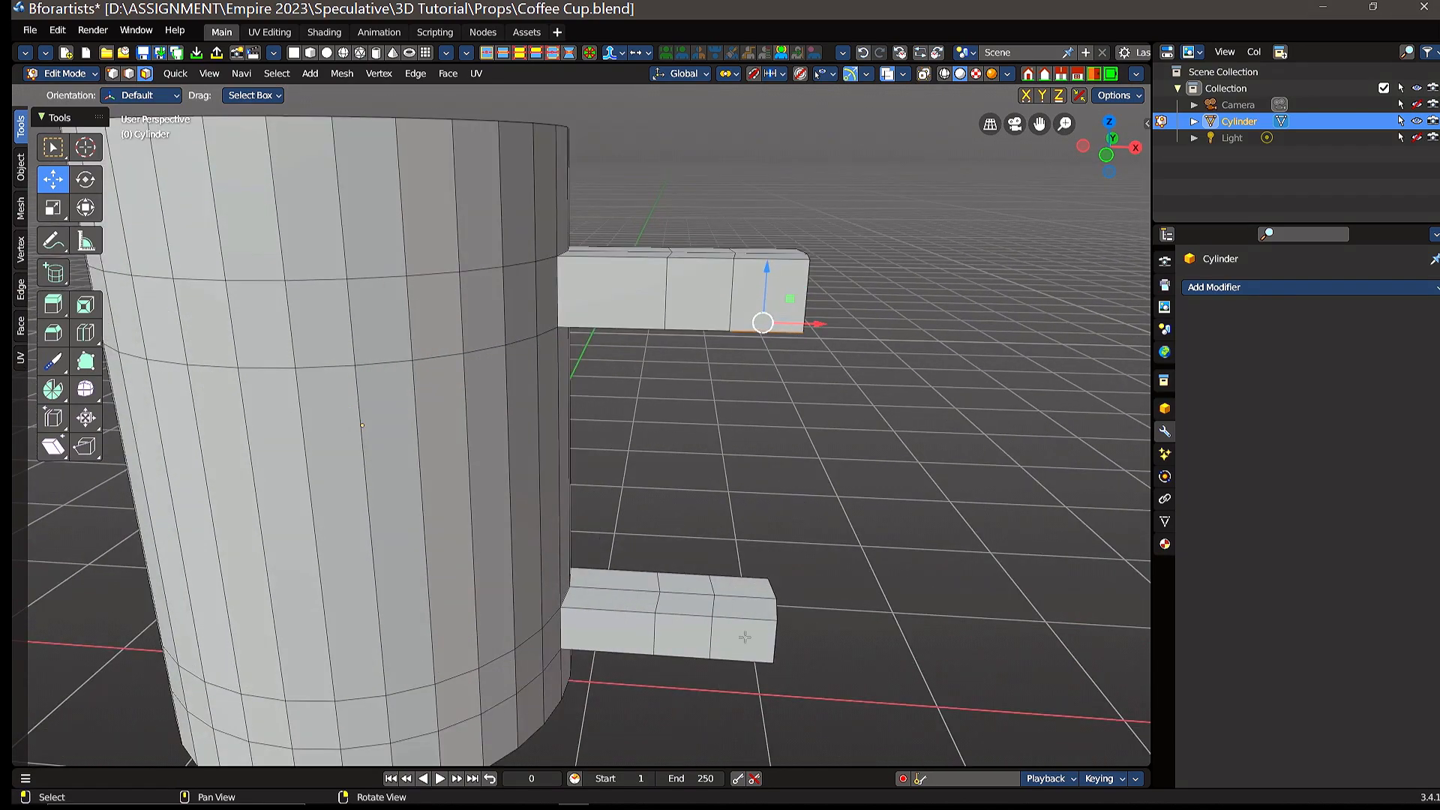
{"action": "left_click", "coordinate": [753, 604], "text": "shift"}
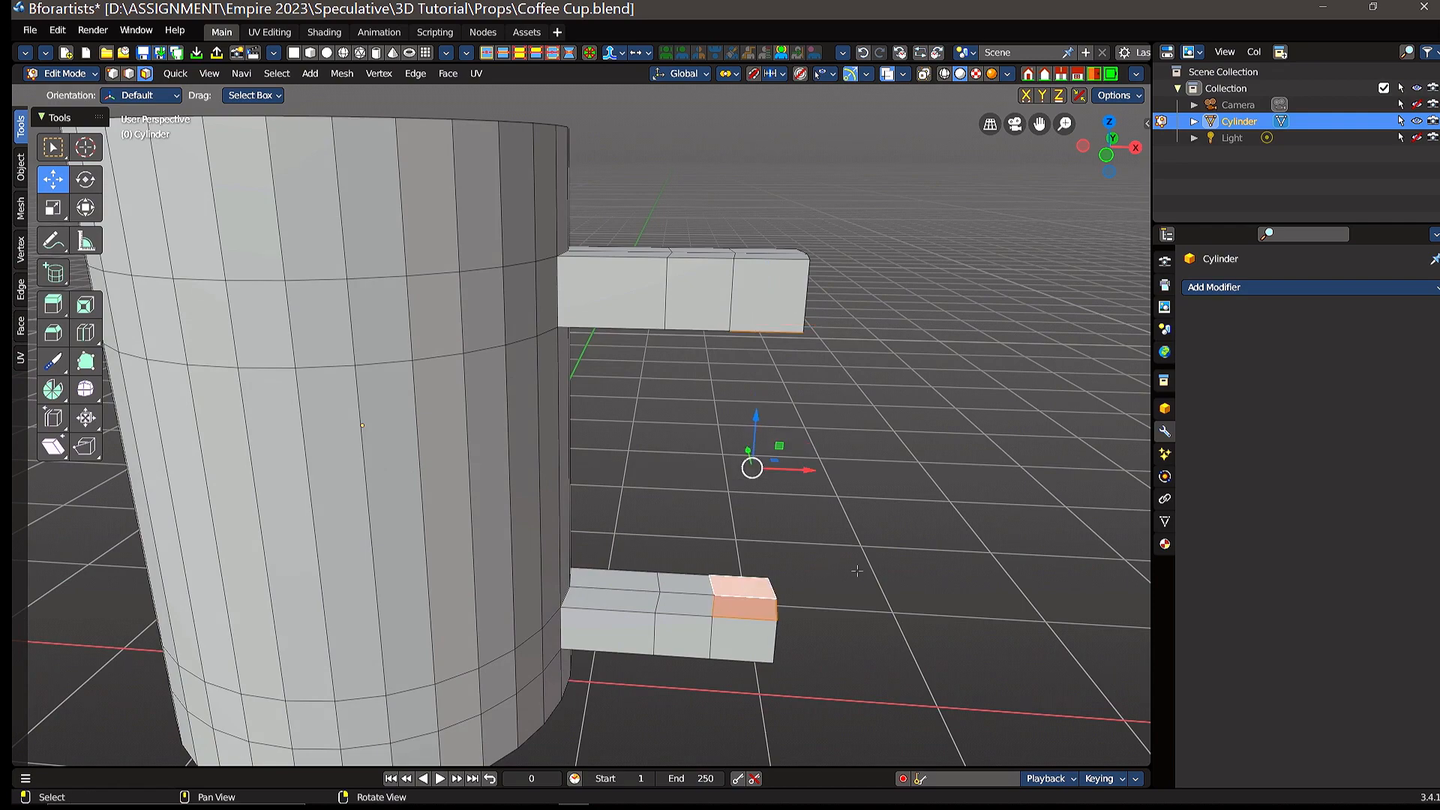
- Bridge the selected faces of the two arms with 3 cuts to close the handle, and clear the selection
{"action": "middle_click_drag", "start_coordinate": [860, 571], "coordinate": [825, 563]}
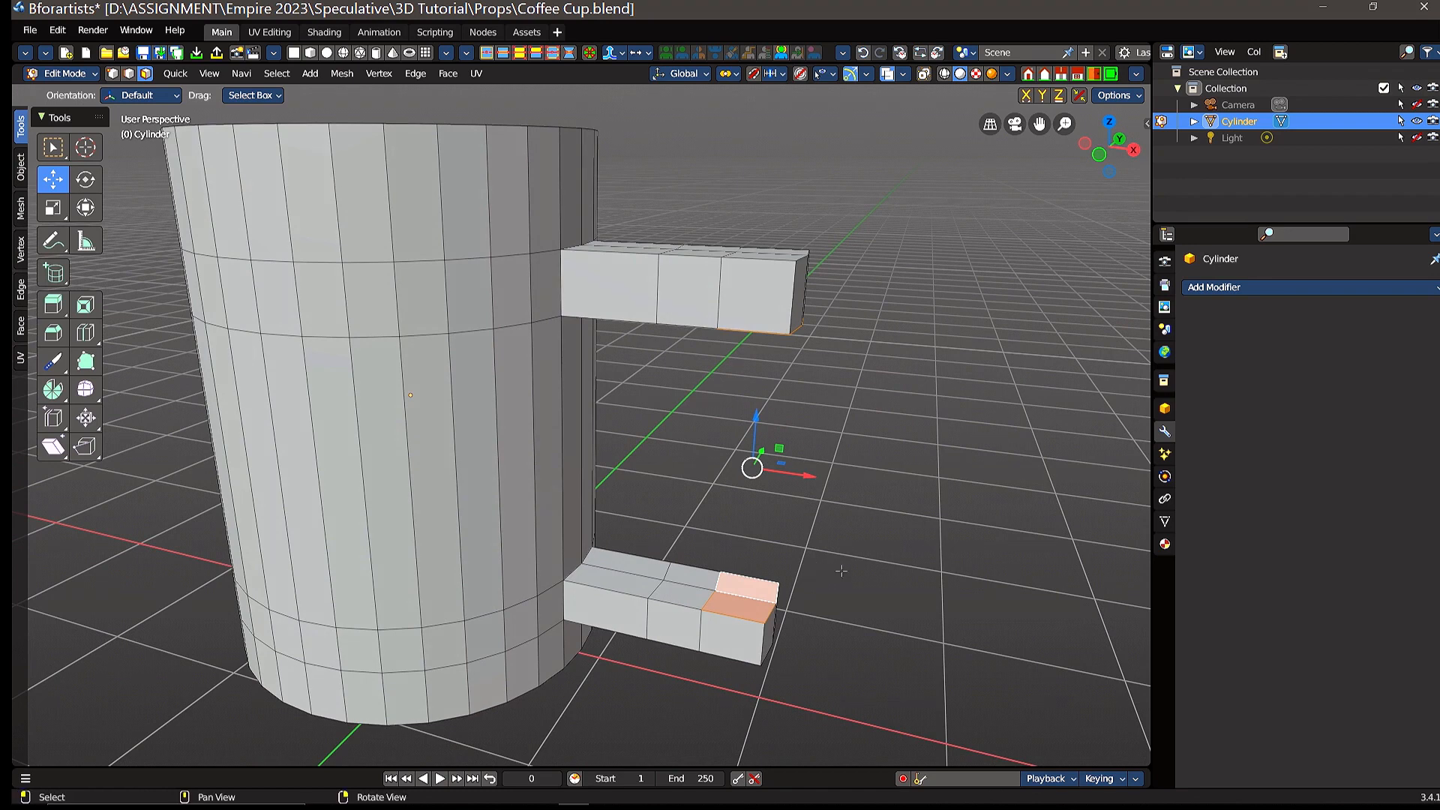
{"action": "right_click", "coordinate": [741, 583]}
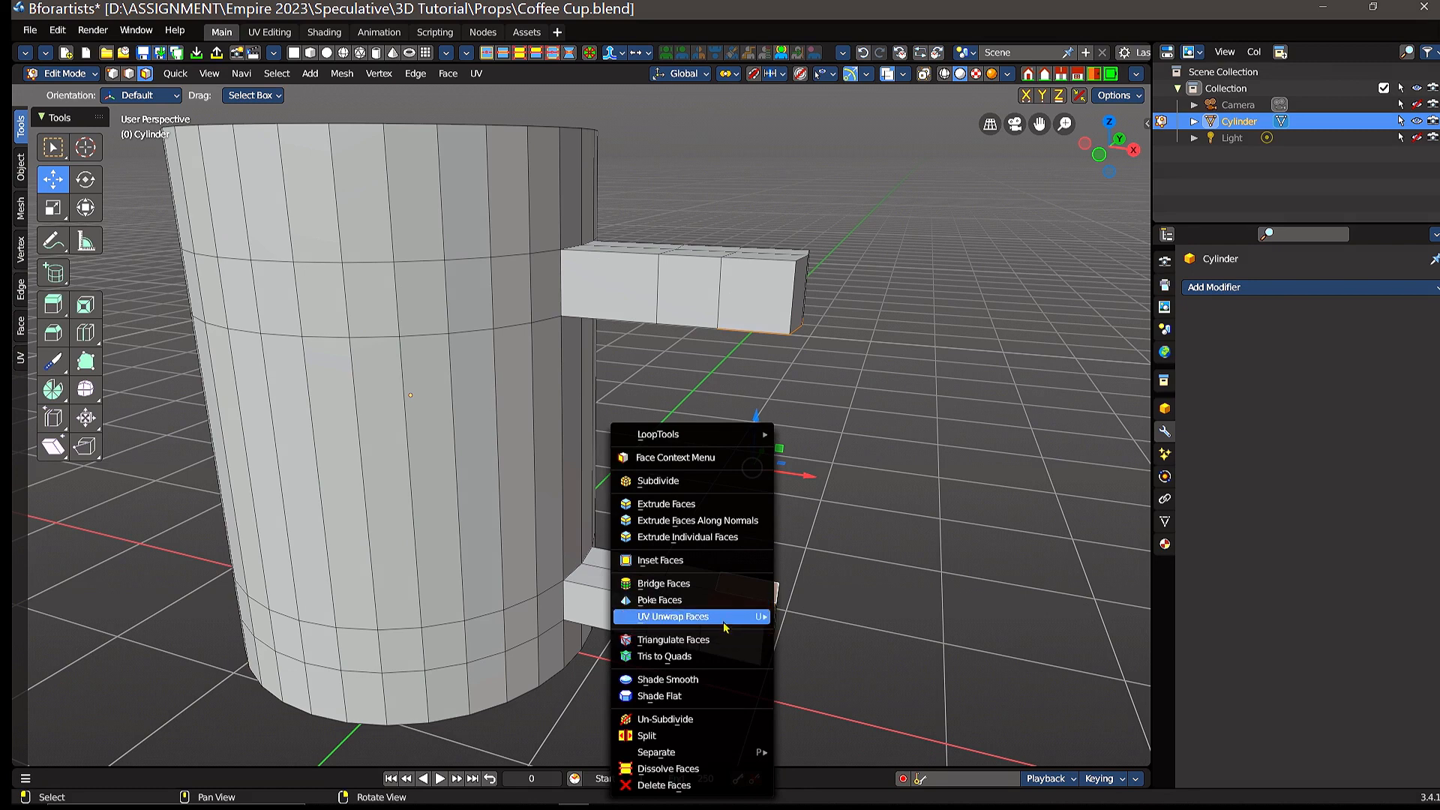
{"action": "left_click", "coordinate": [677, 587]}
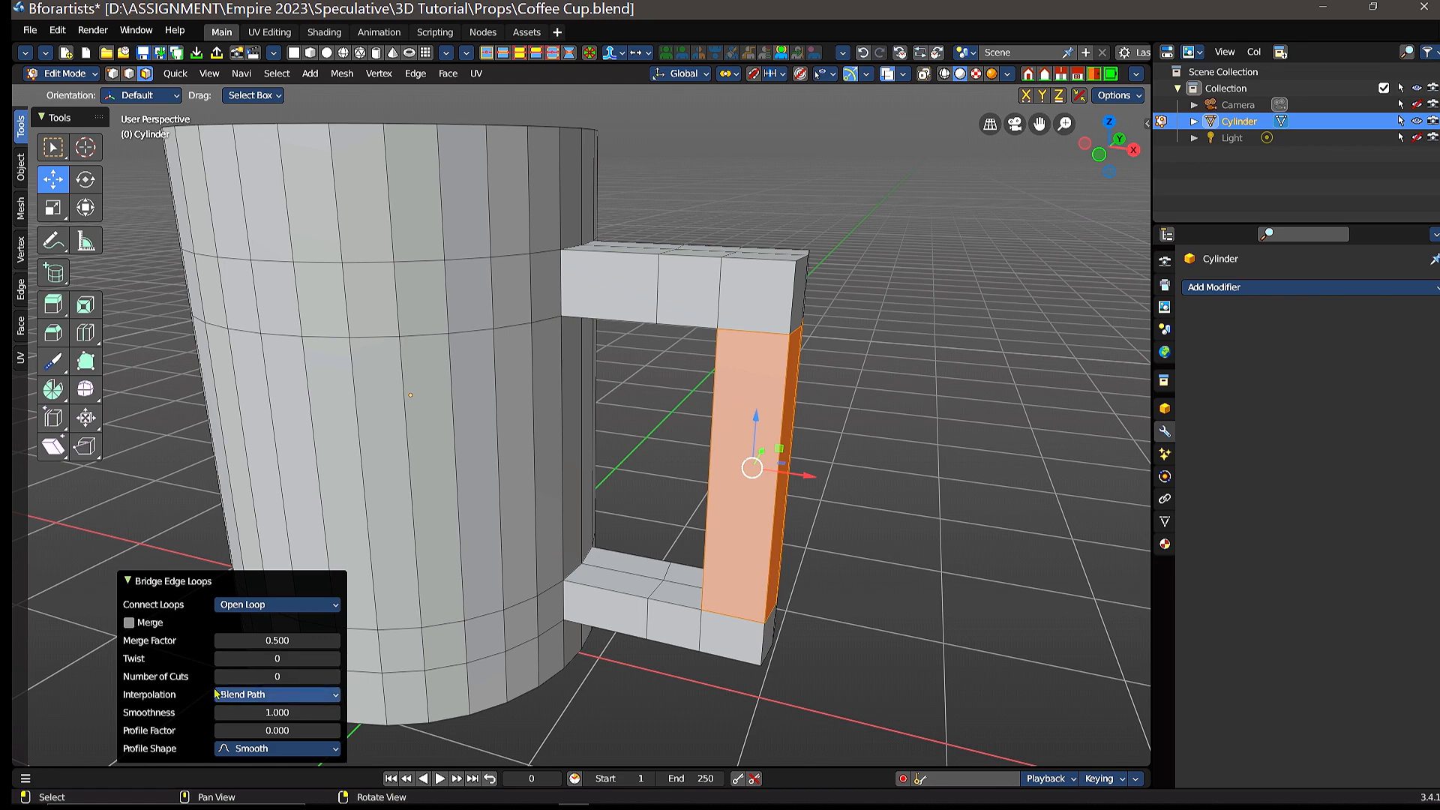
{"action": "left_click", "coordinate": [284, 677]}
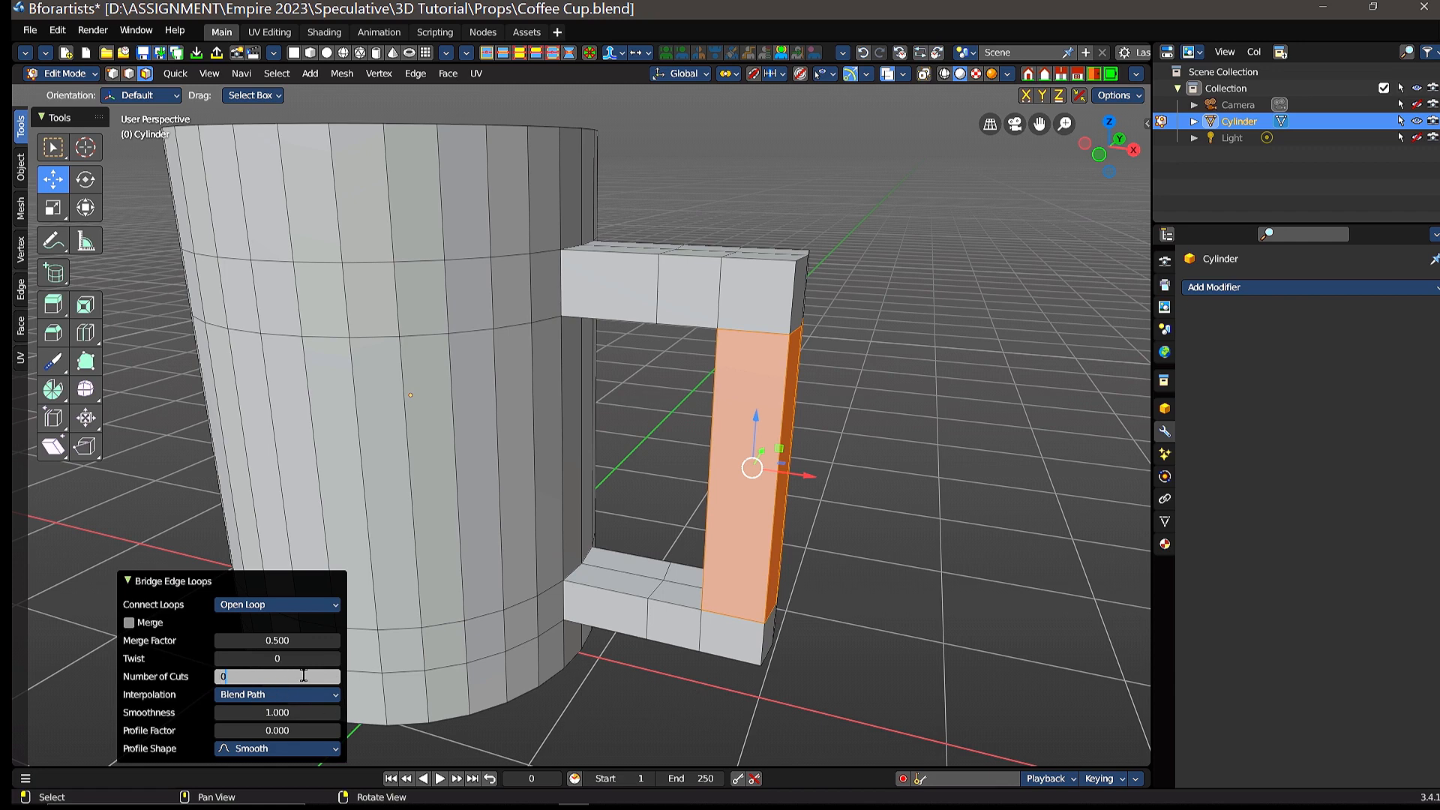
{"action": "key", "text": "Return"}
{"action": "mouse_move", "coordinate": [277, 675]}
{"action": "left_mouse_down"}
{"action": "mouse_move", "coordinate": [315, 676]}
{"action": "mouse_move", "coordinate": [280, 676]}
{"action": "left_mouse_up"}
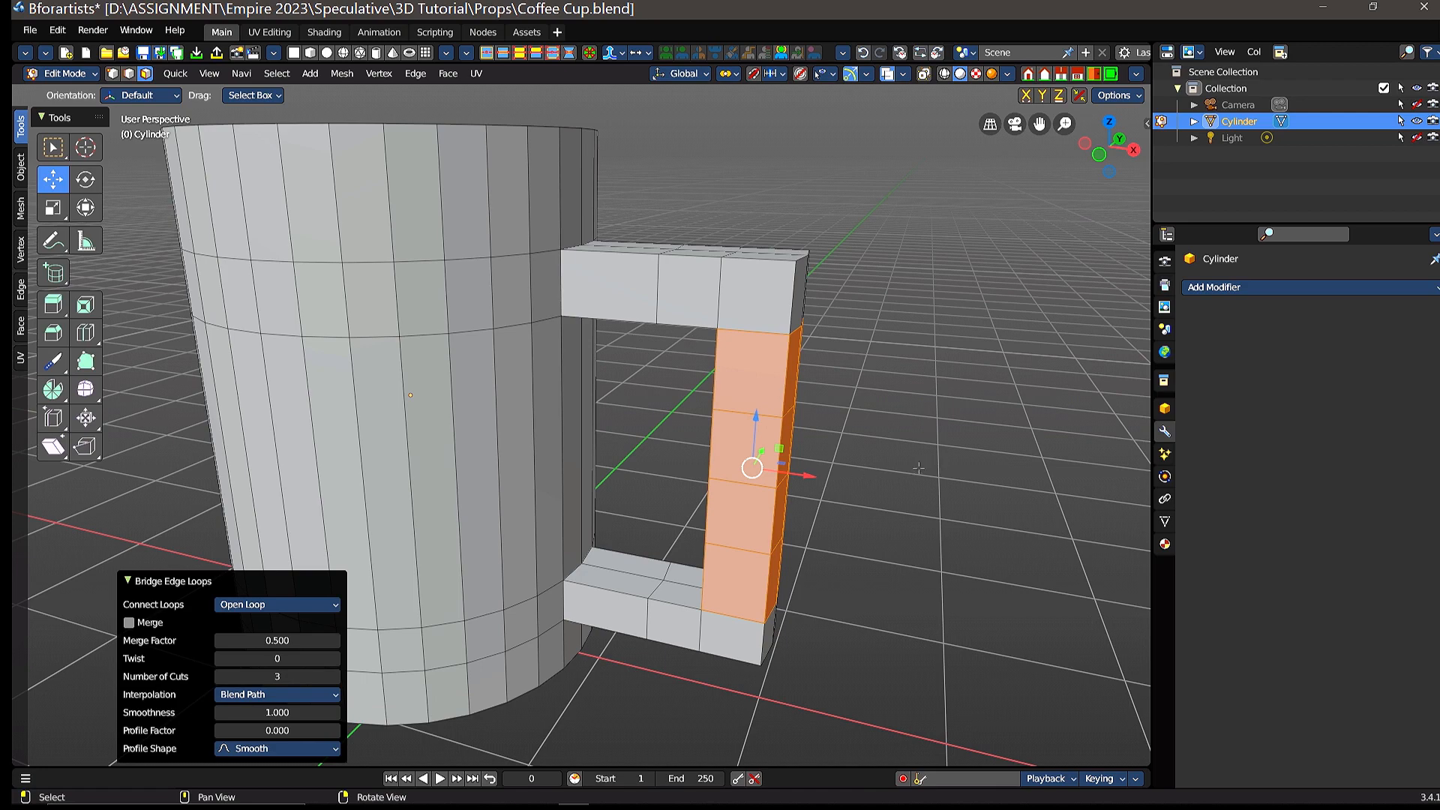
{"action": "scroll", "coordinate": [918, 468], "scroll_direction": "down", "scroll_amount": 2}
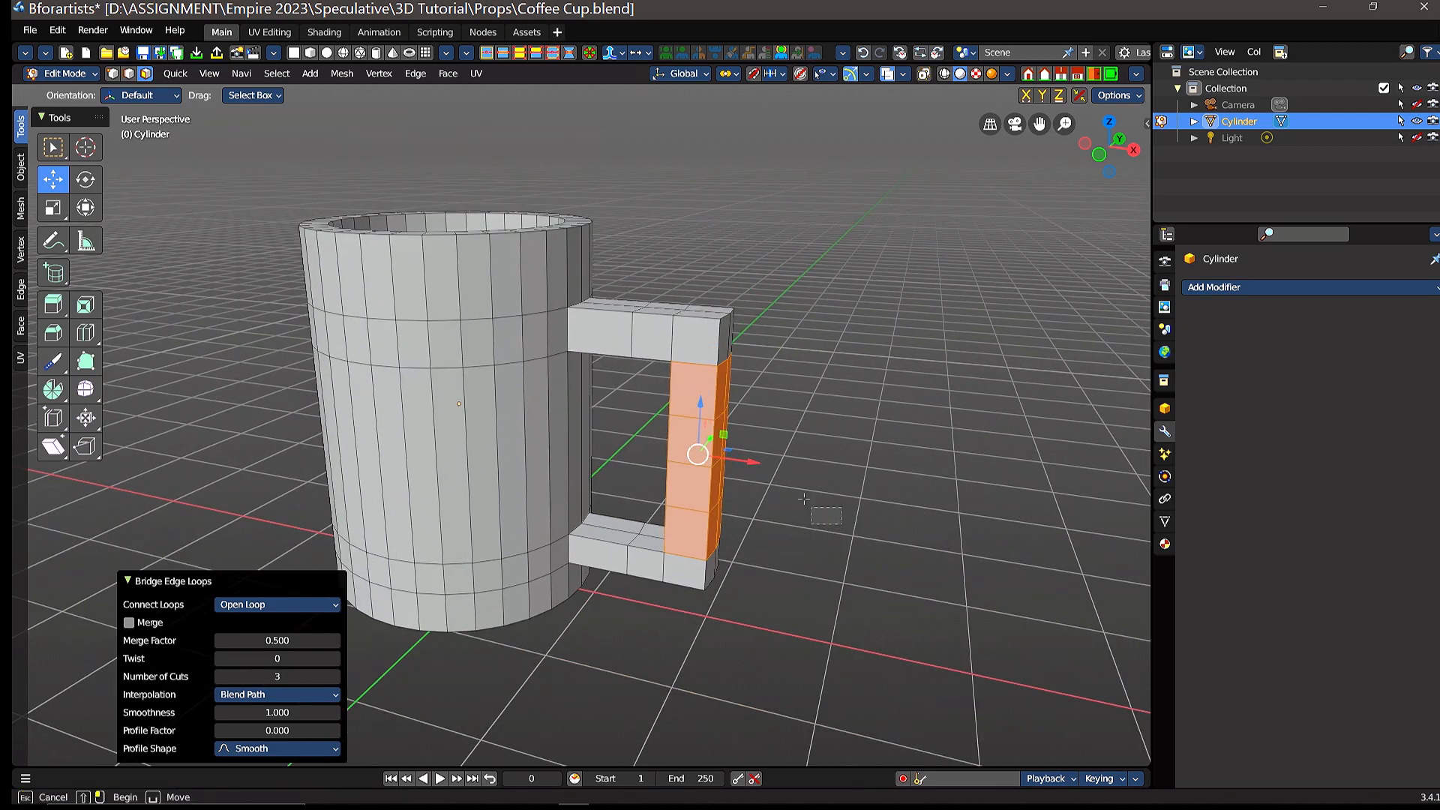
{"action": "left_click", "coordinate": [784, 445]}
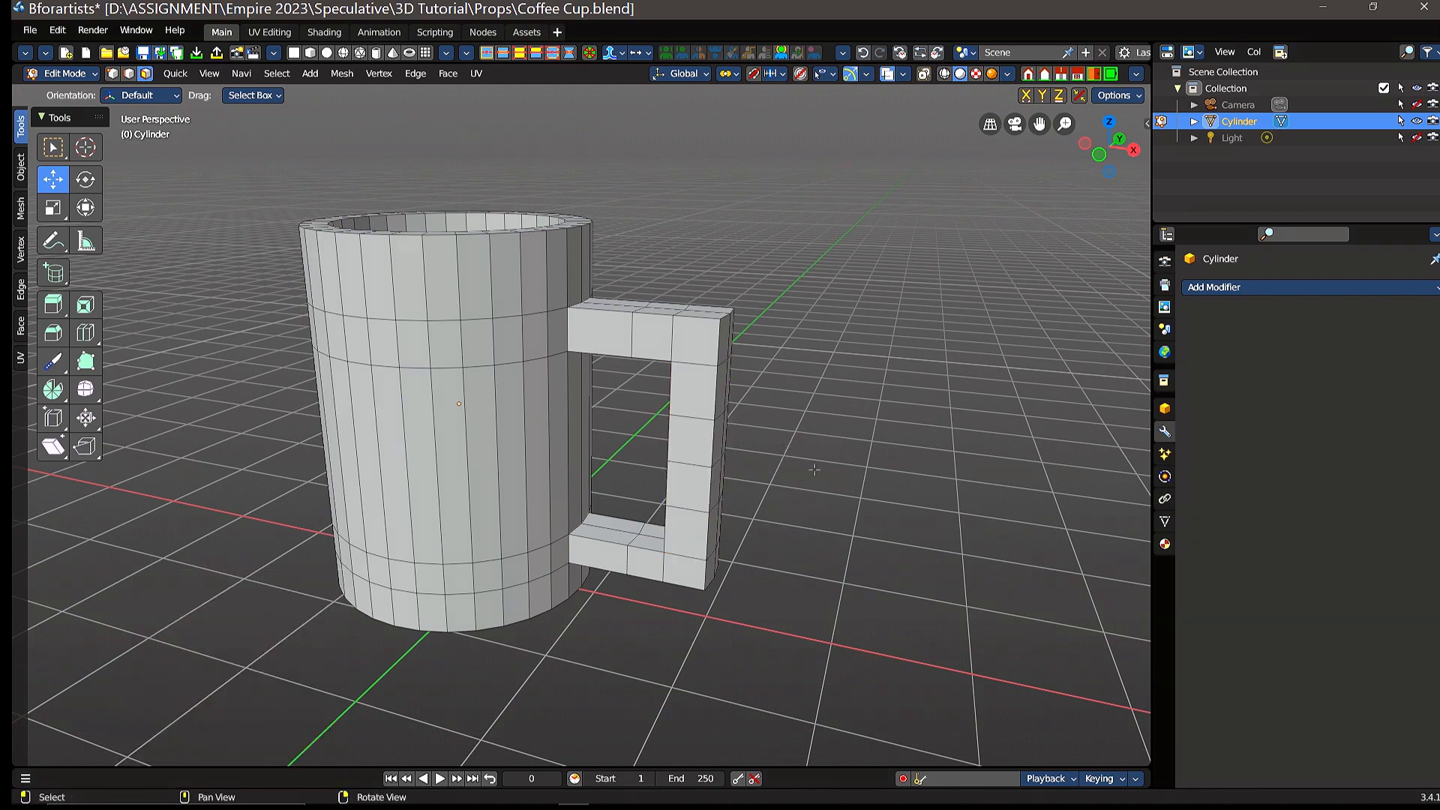
- Inspect the blocky cup and its handle from several angles in Object Mode, and return to Edit Mode
{"action": "middle_click_drag", "start_coordinate": [814, 470], "coordinate": [783, 474]}
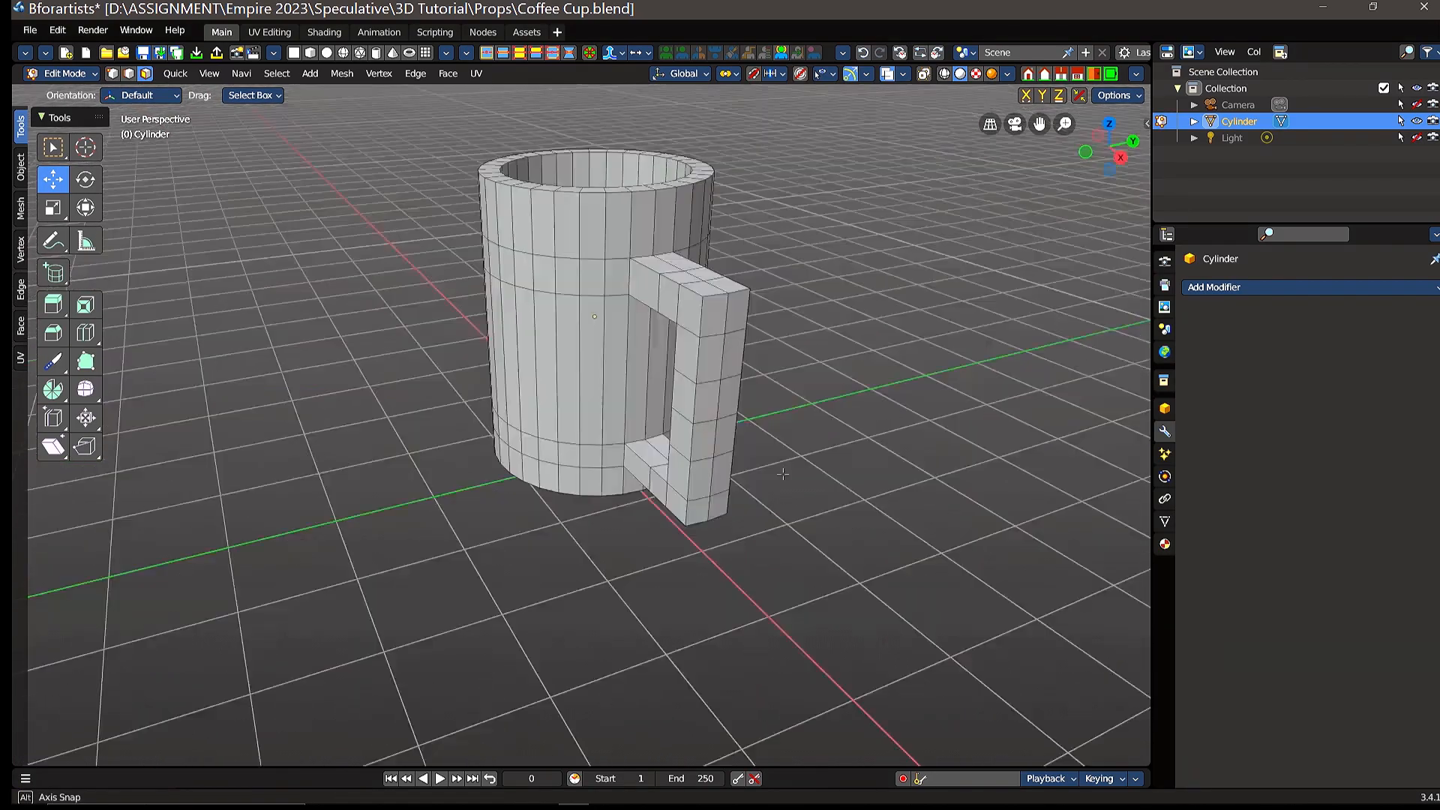
{"action": "right_click_drag", "start_coordinate": [783, 474], "coordinate": [847, 436]}
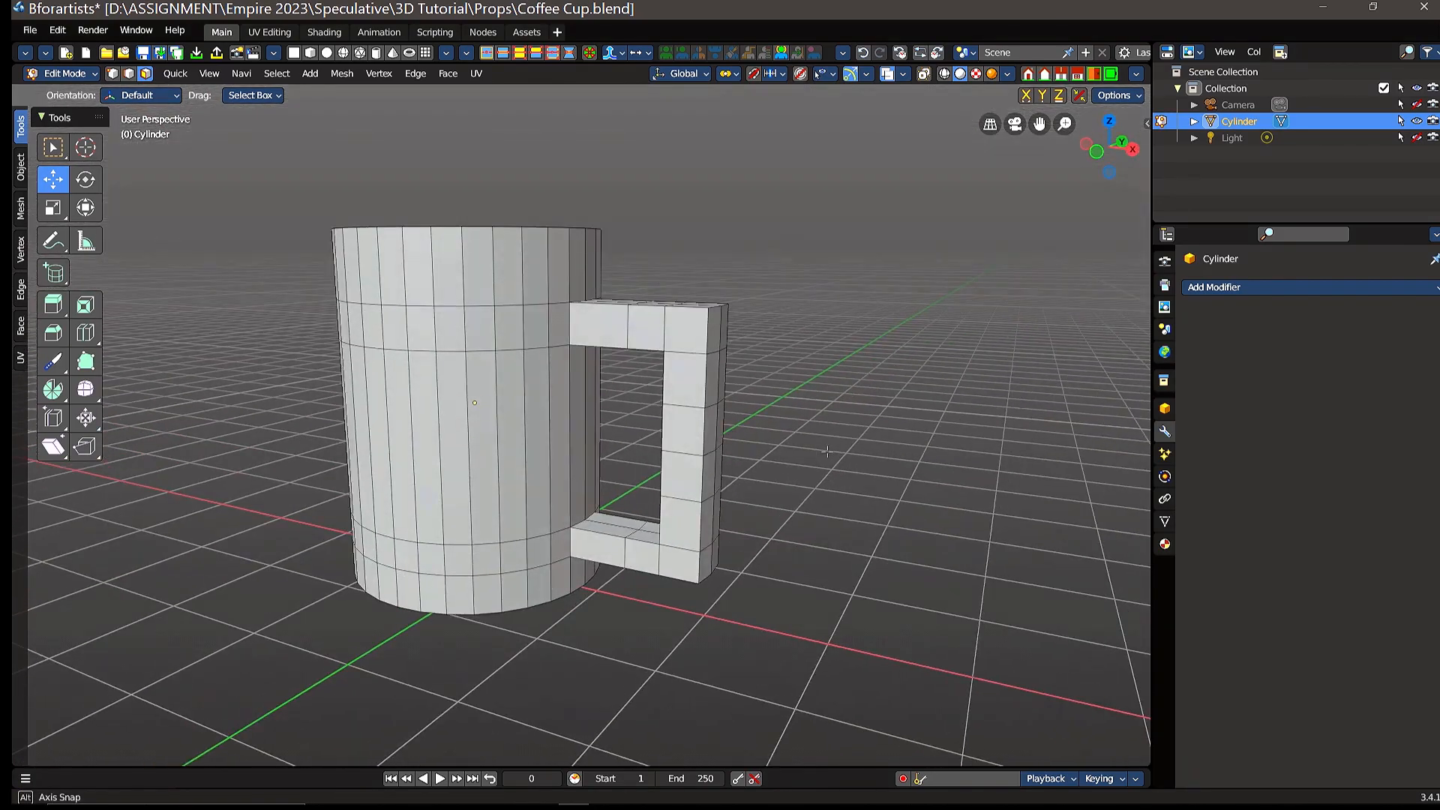
{"action": "left_click", "coordinate": [94, 75]}
{"action": "left_click", "coordinate": [94, 93]}
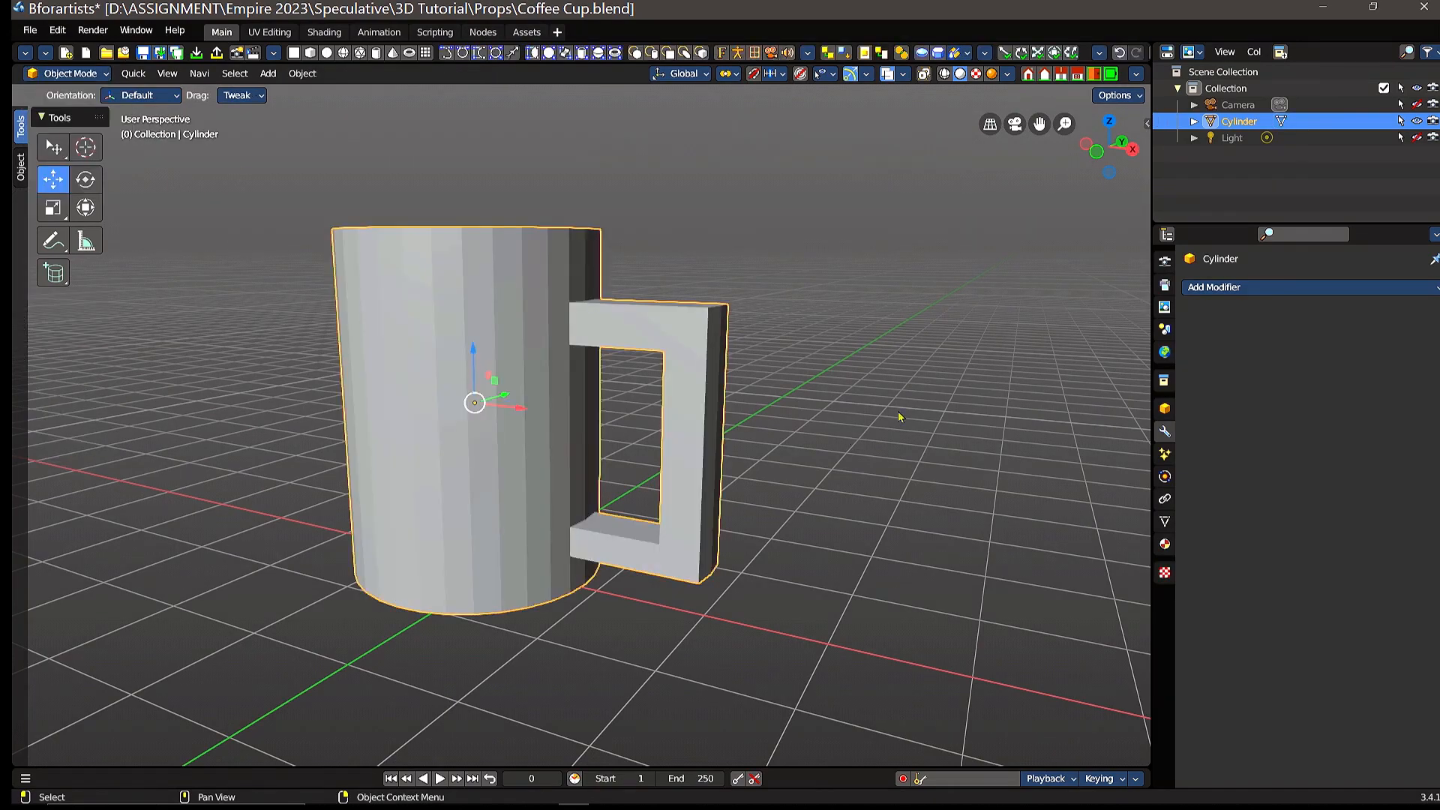
{"action": "middle_click_drag", "start_coordinate": [899, 417], "coordinate": [836, 446]}
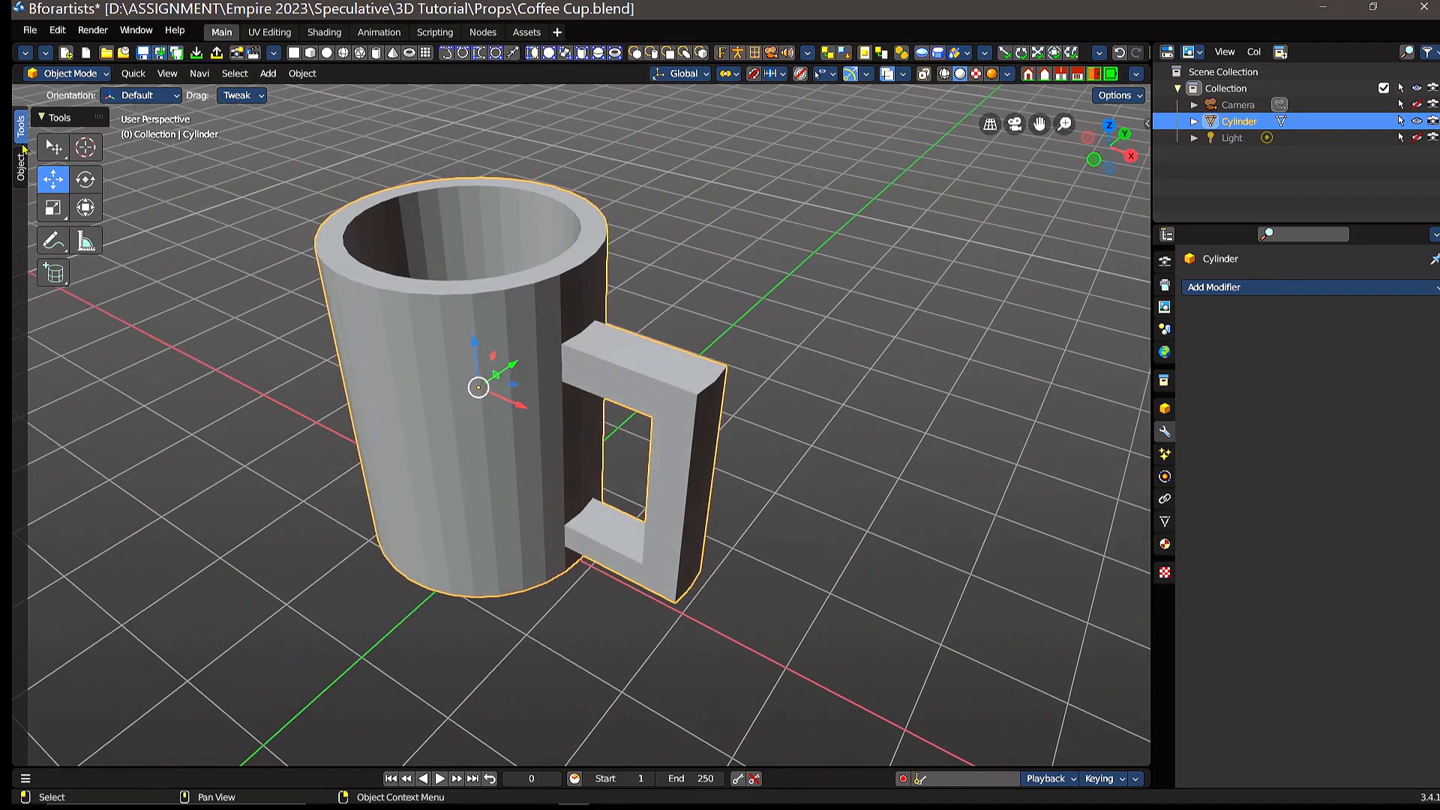
{"action": "left_click", "coordinate": [101, 73]}
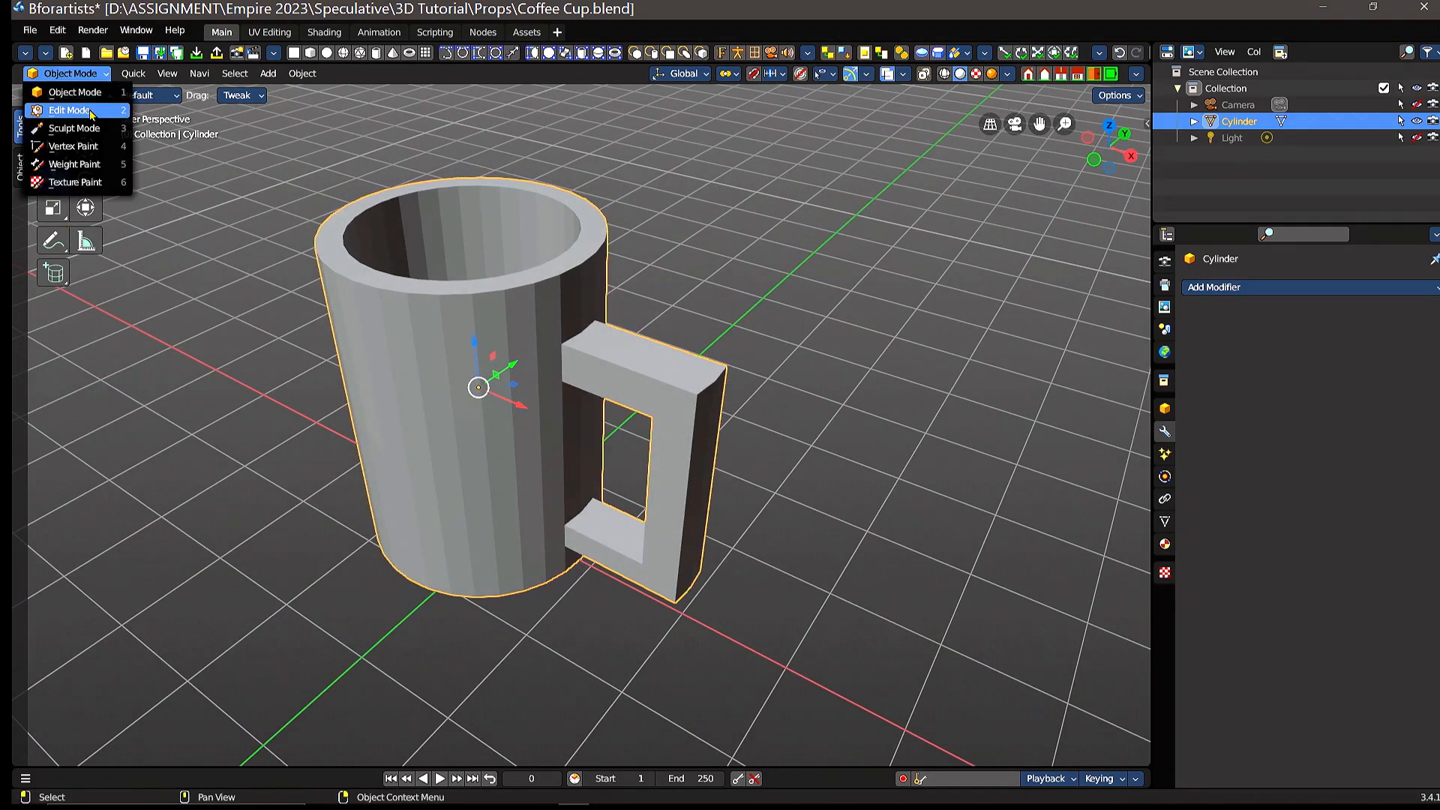
{"action": "left_click", "coordinate": [90, 112]}
{"action": "middle_click_drag", "start_coordinate": [757, 425], "coordinate": [760, 301]}
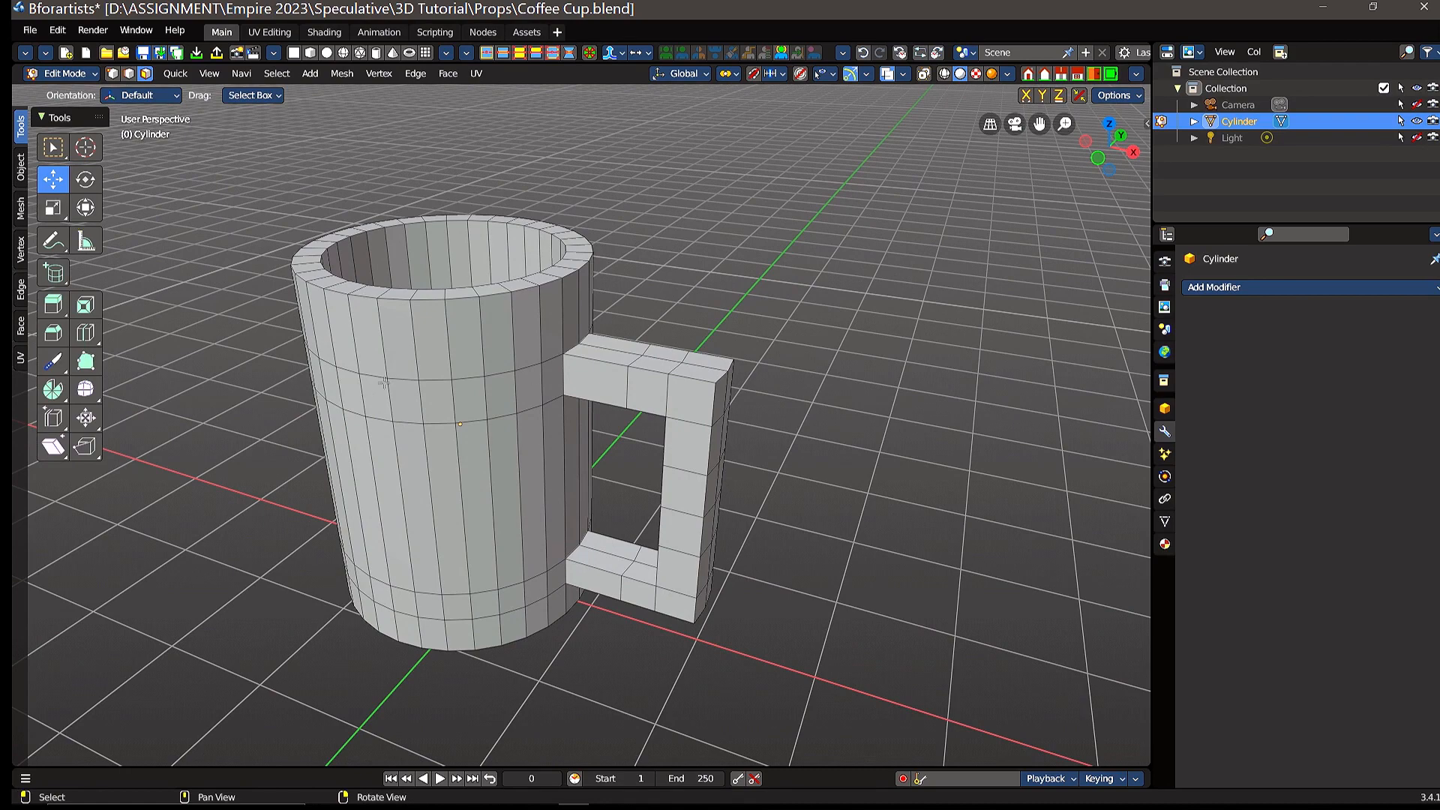
- Select the whole mesh and add a Subdivision Surface modifier with viewport level 4, shown on the edit cage, leaving nothing selected
{"action": "key", "text": "a"}
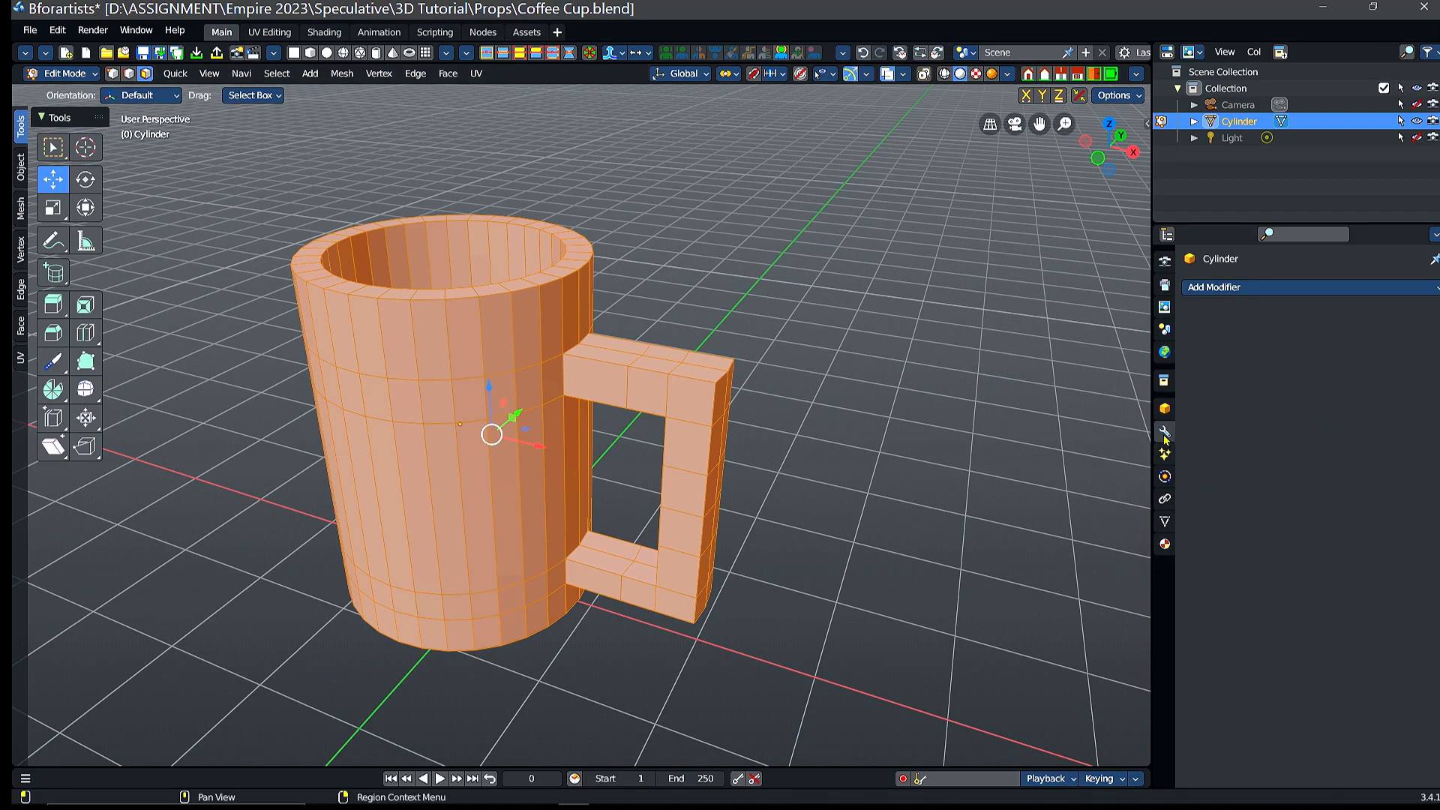
{"action": "left_click", "coordinate": [1258, 293]}
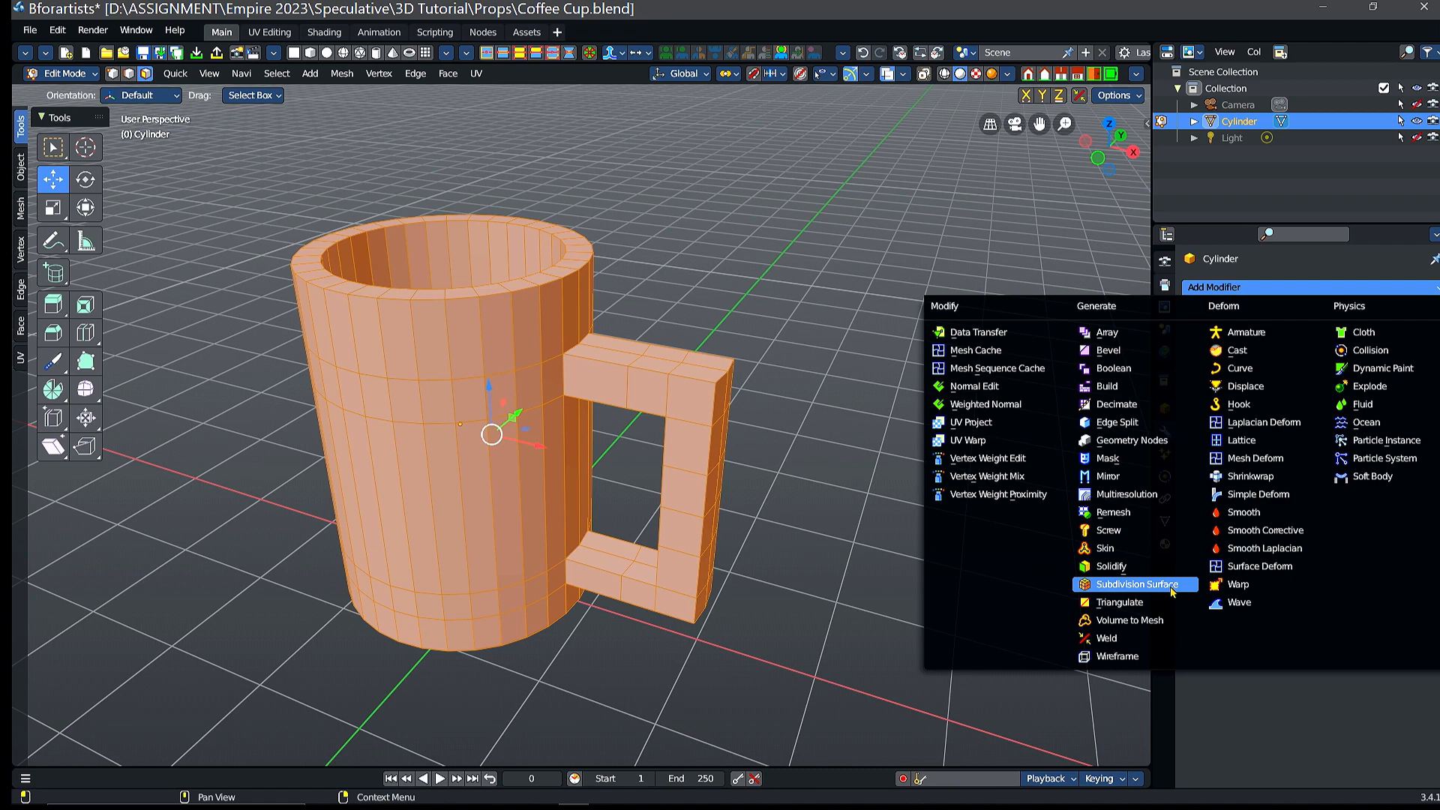
{"action": "left_click", "coordinate": [1117, 590]}
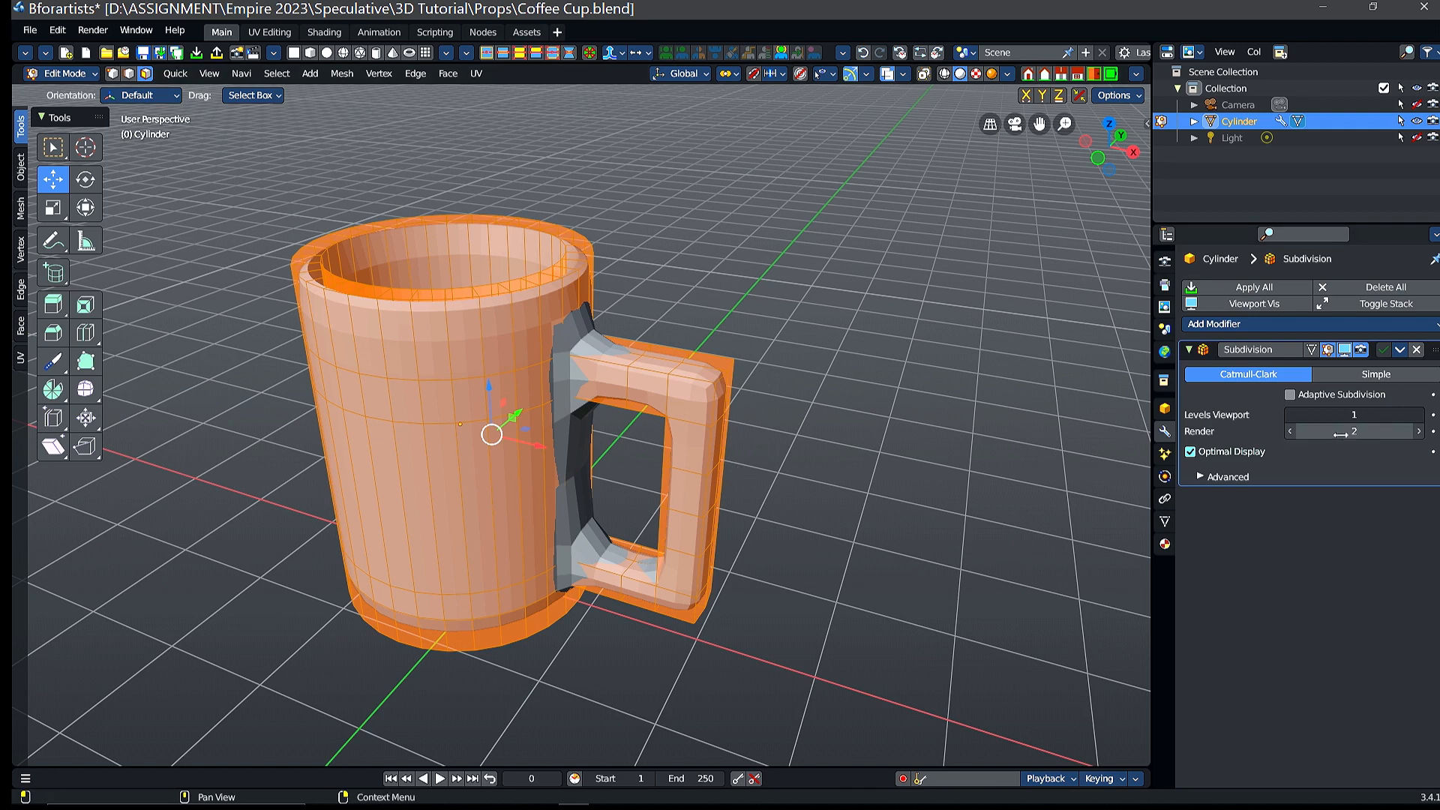
{"action": "left_click_drag", "start_coordinate": [1353, 414], "coordinate": [1373, 414]}
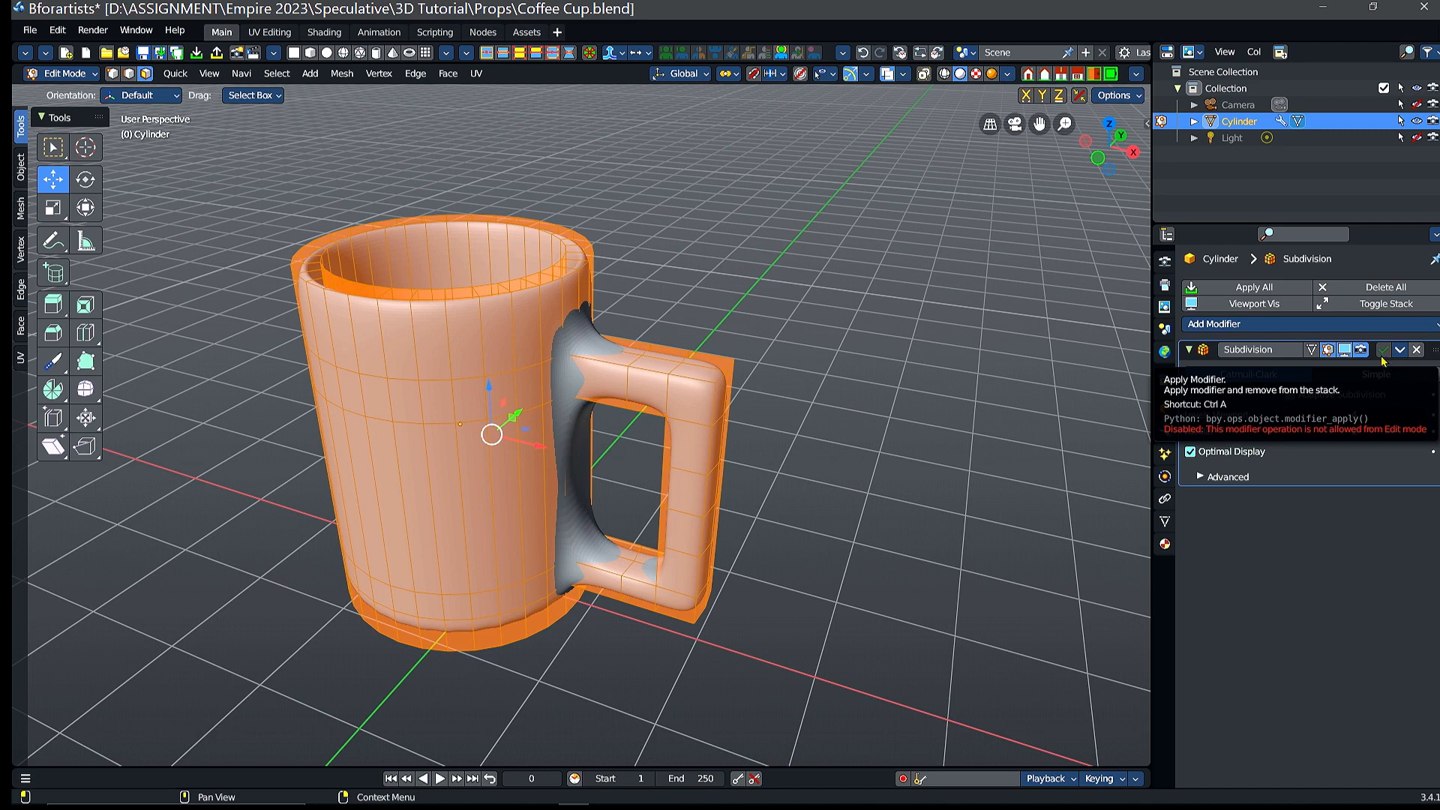
{"action": "left_click", "coordinate": [1310, 350]}
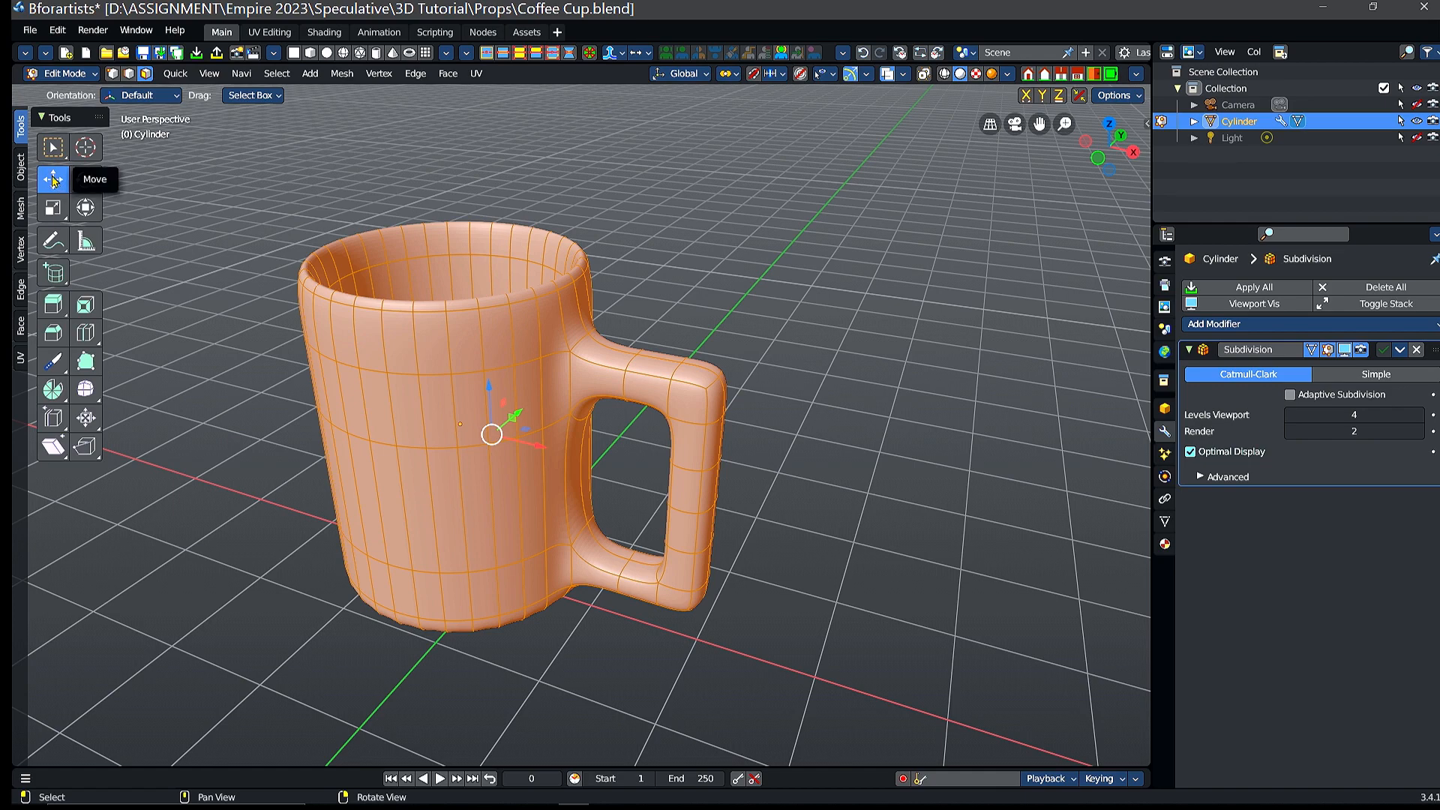
{"action": "left_click", "coordinate": [829, 409]}
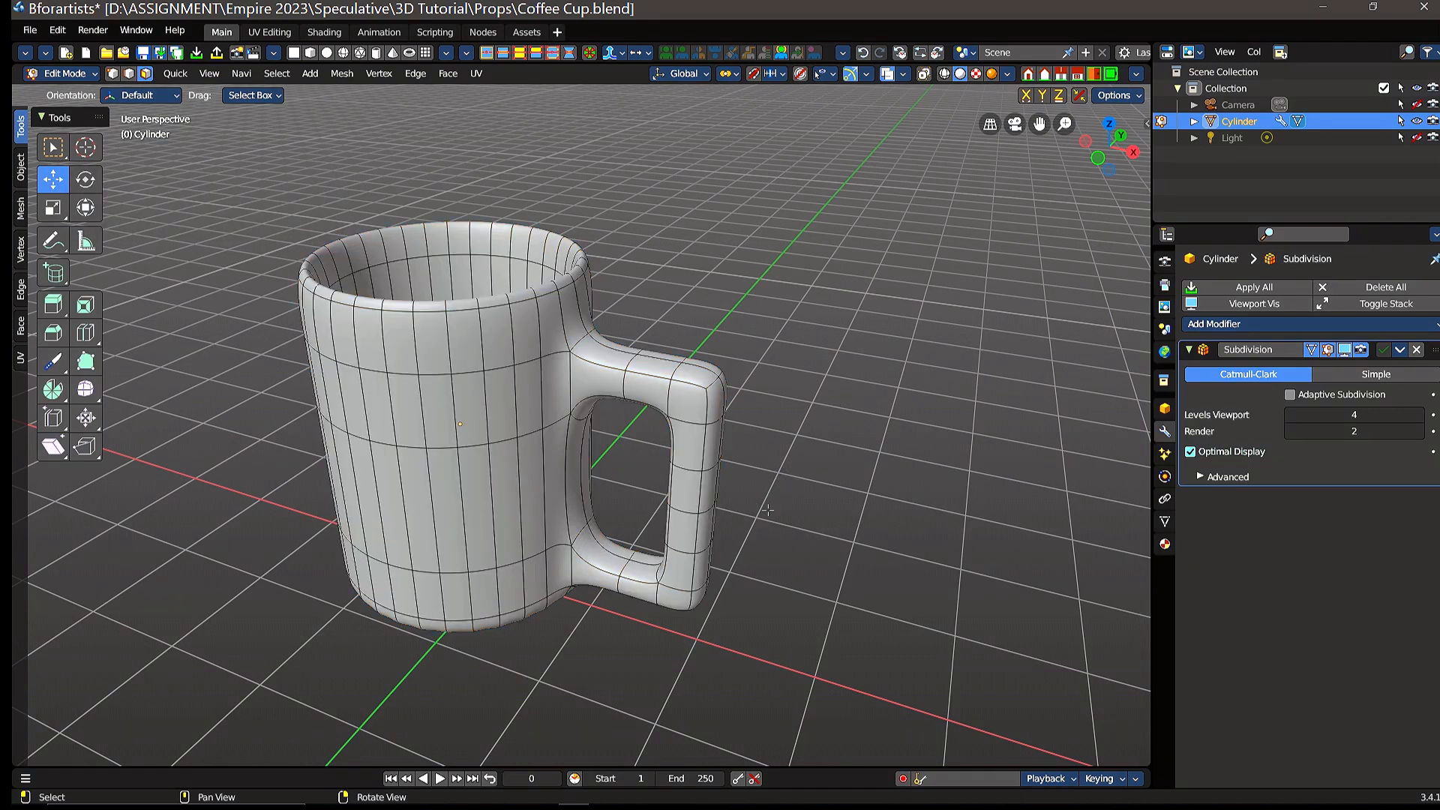
- Extrude the cup's bottom face outward along its normal about 0.496 m
{"action": "middle_click_drag", "start_coordinate": [768, 549], "coordinate": [803, 373]}
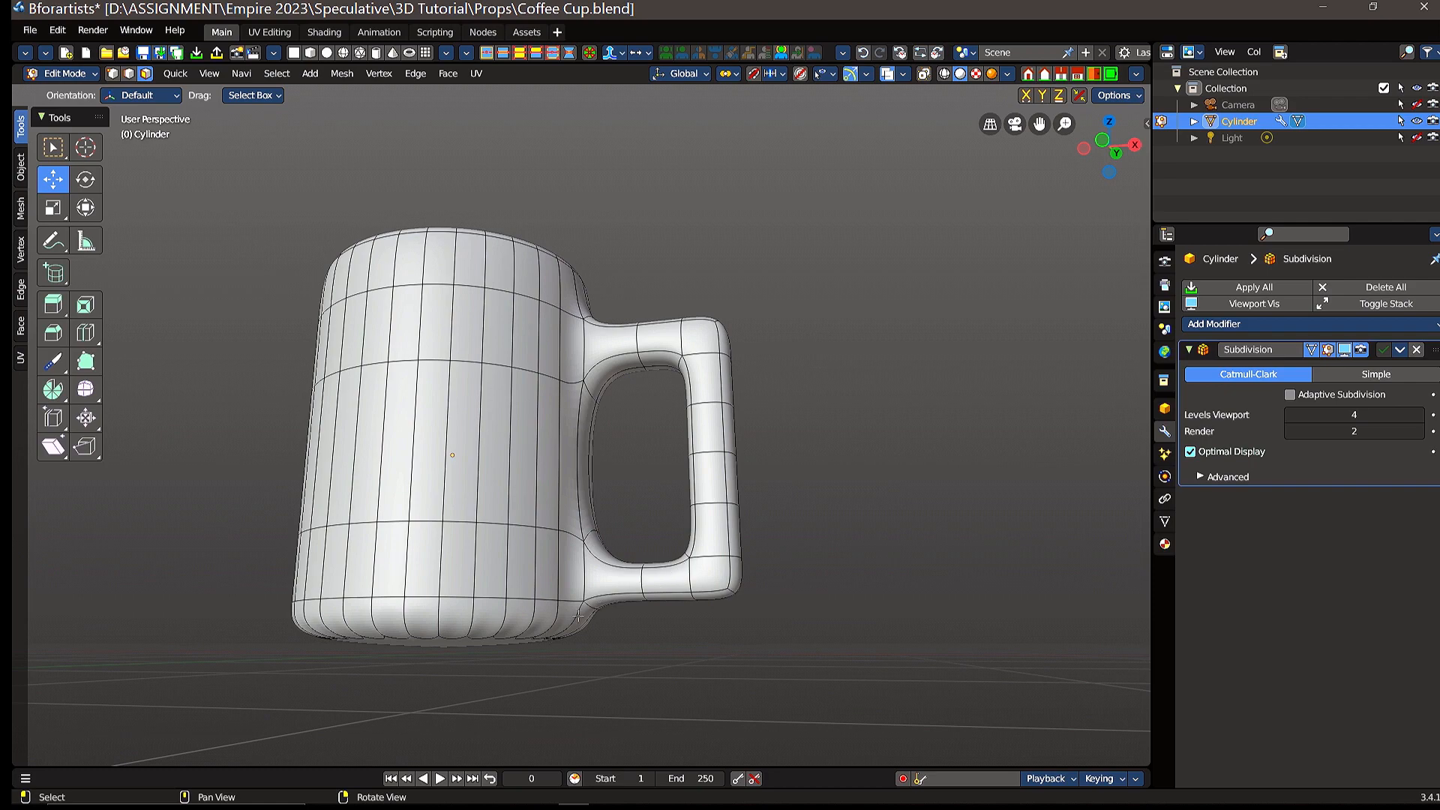
{"action": "middle_click_drag", "start_coordinate": [679, 631], "coordinate": [479, 532]}
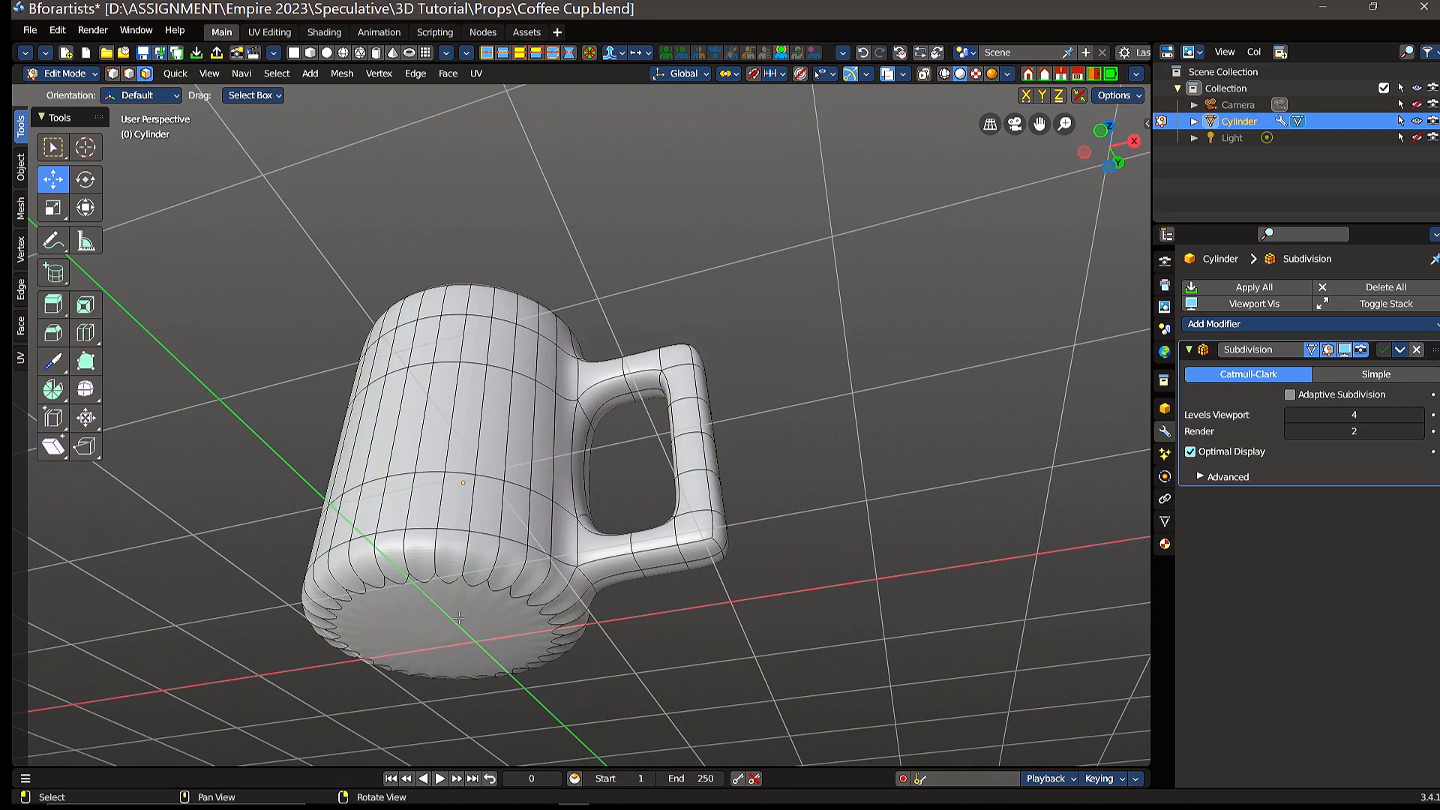
{"action": "middle_click_drag", "start_coordinate": [628, 495], "coordinate": [518, 458]}
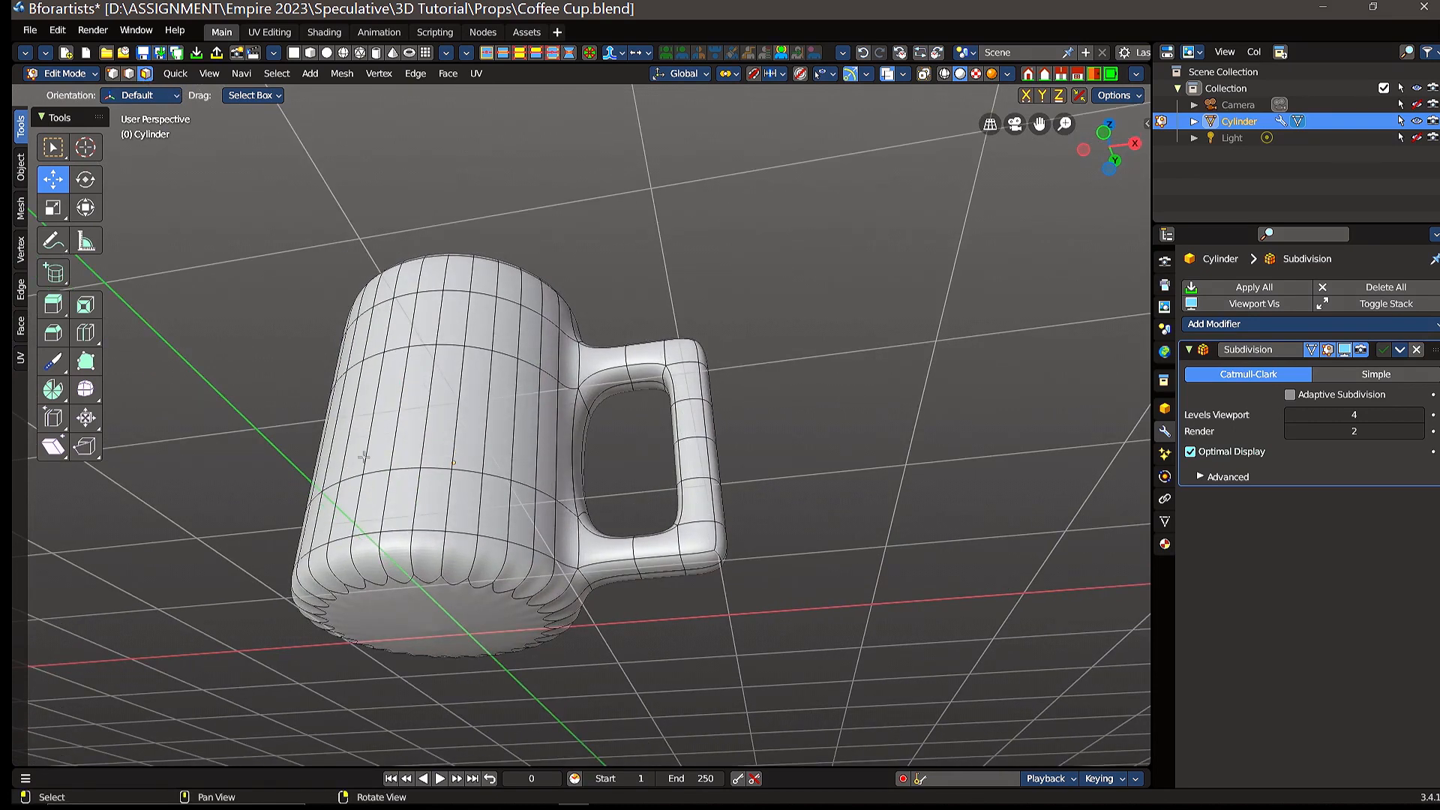
{"action": "left_click", "coordinate": [416, 612]}
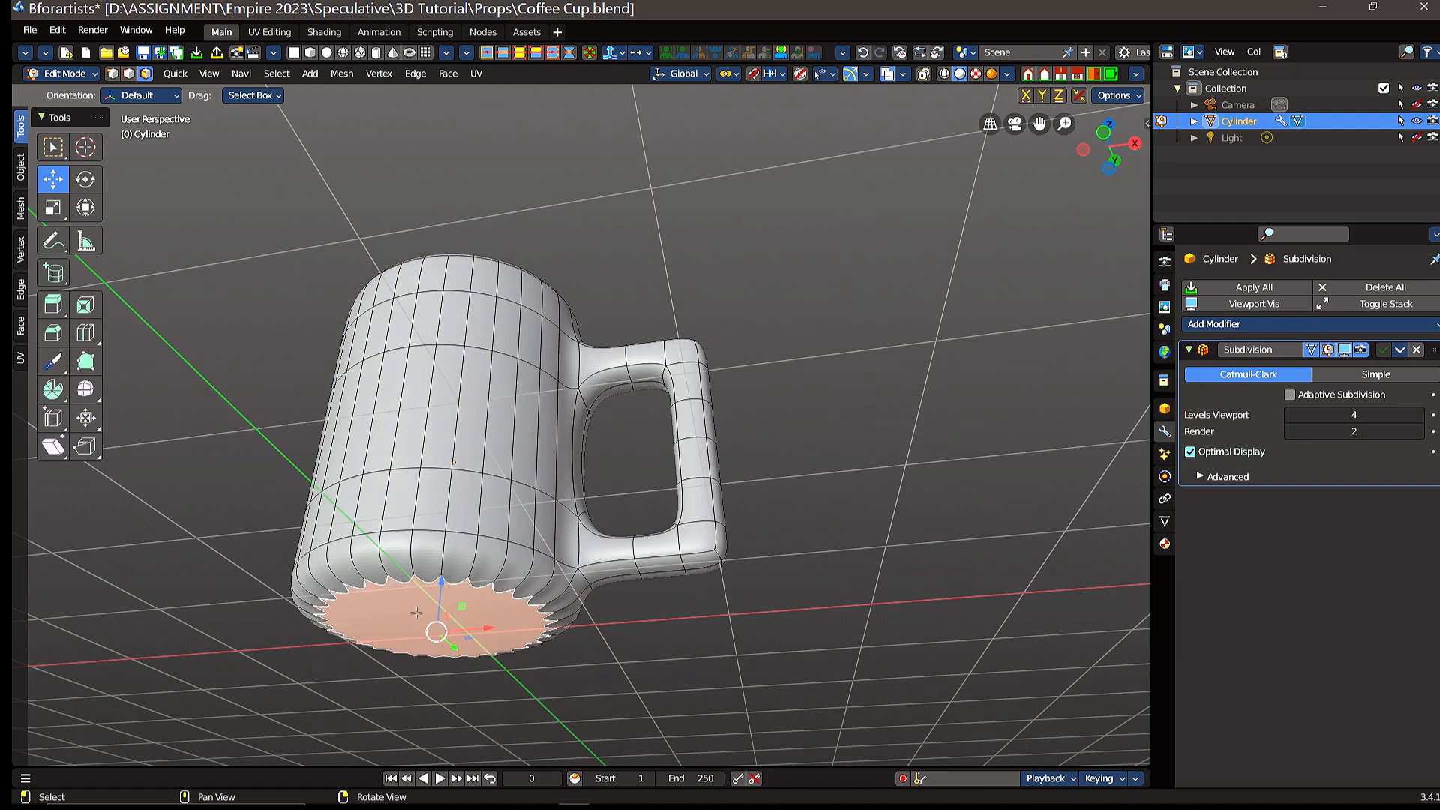
{"action": "middle_click_drag", "start_coordinate": [565, 503], "coordinate": [735, 422]}
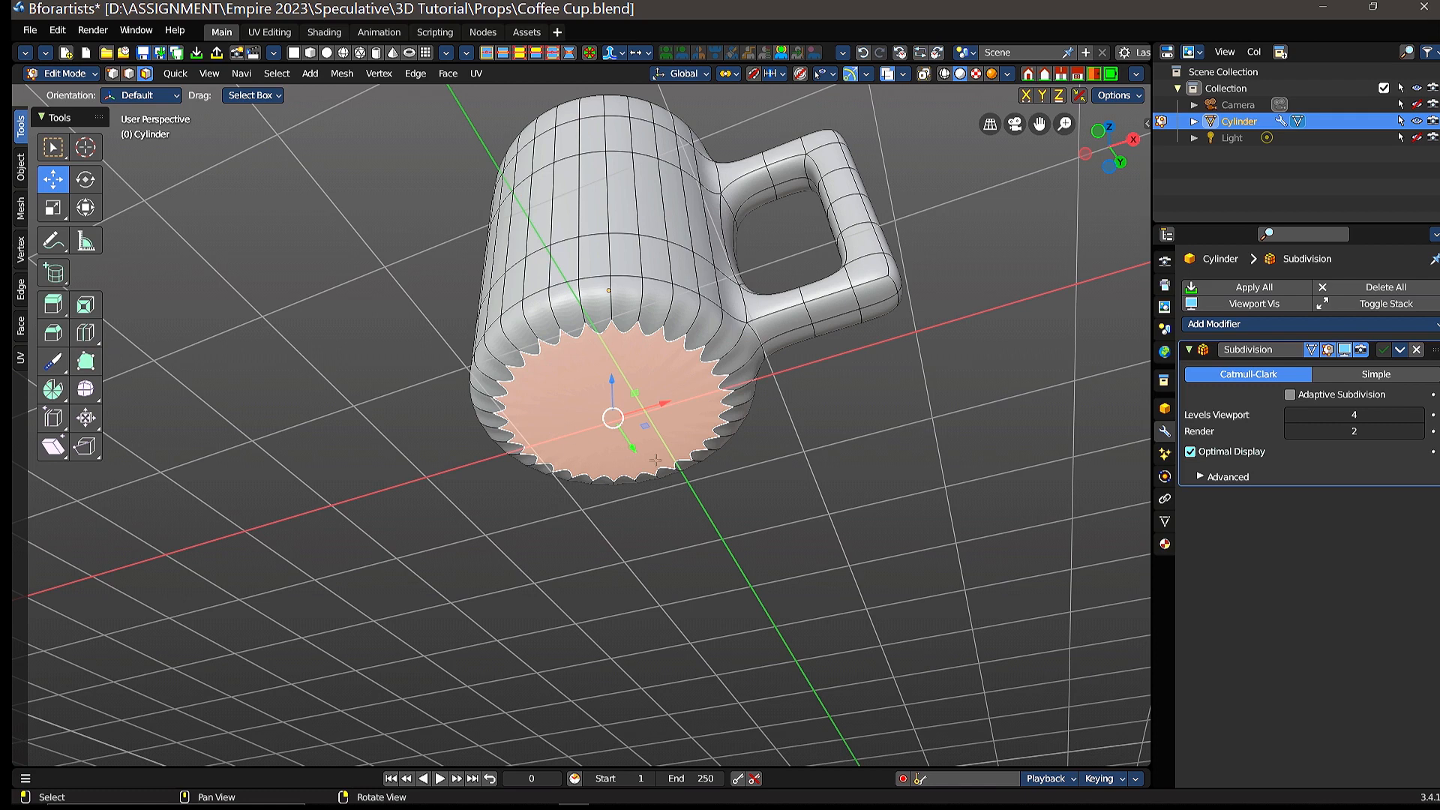
{"action": "left_click", "coordinate": [53, 306]}
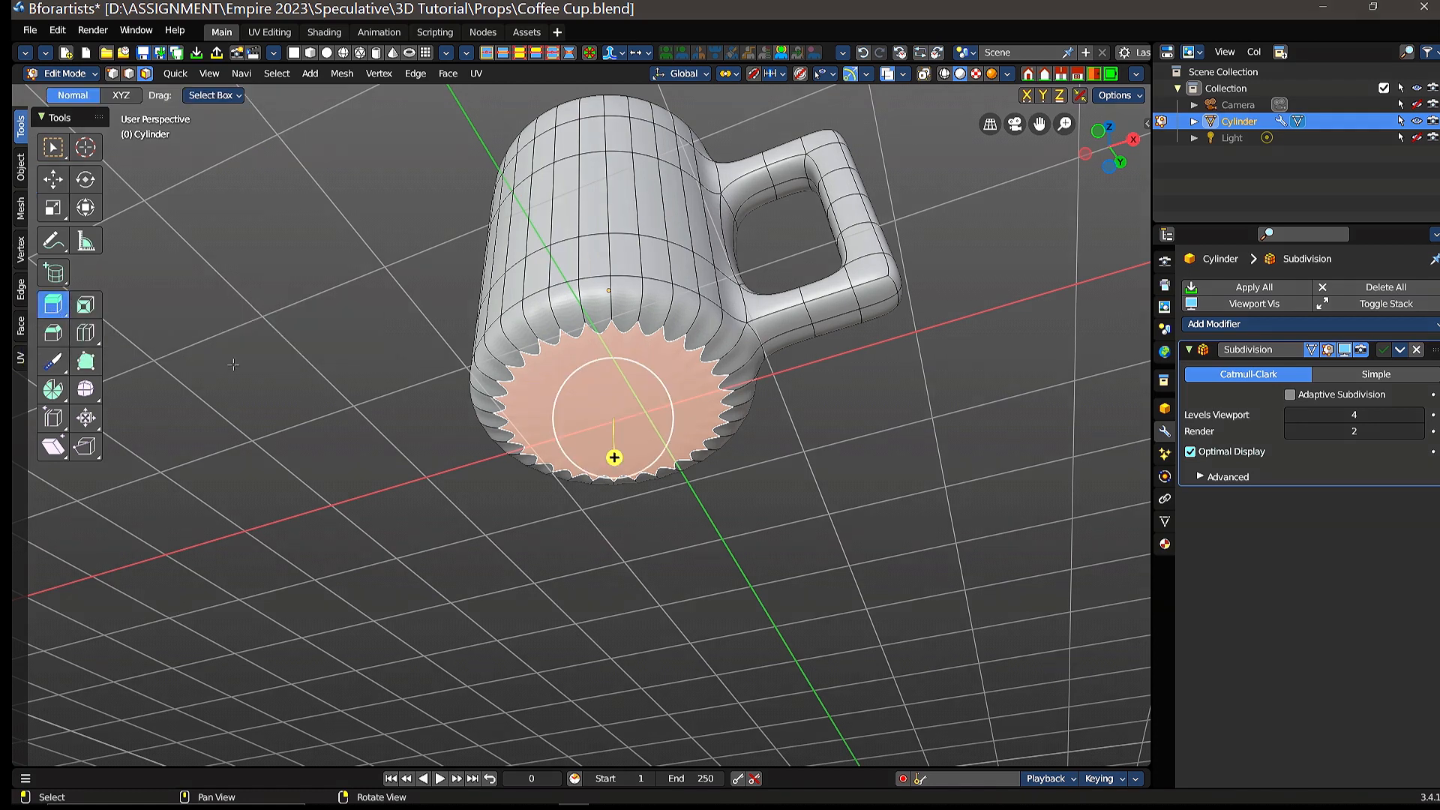
{"action": "left_click_drag", "start_coordinate": [614, 457], "coordinate": [619, 517]}
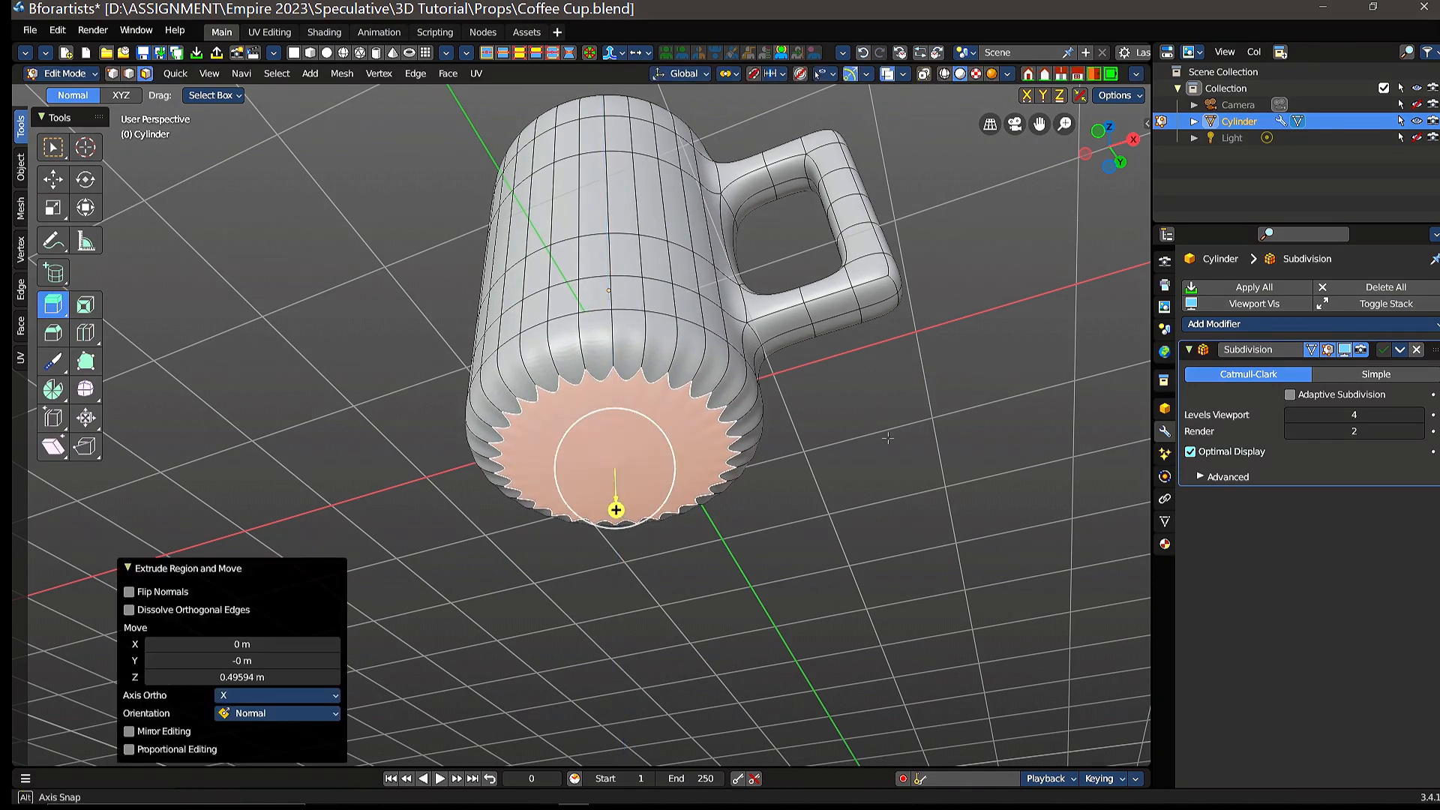
- Inset the extruded bottom face with a thickness of about 0.373 m
{"action": "middle_click_drag", "start_coordinate": [887, 437], "coordinate": [797, 377]}
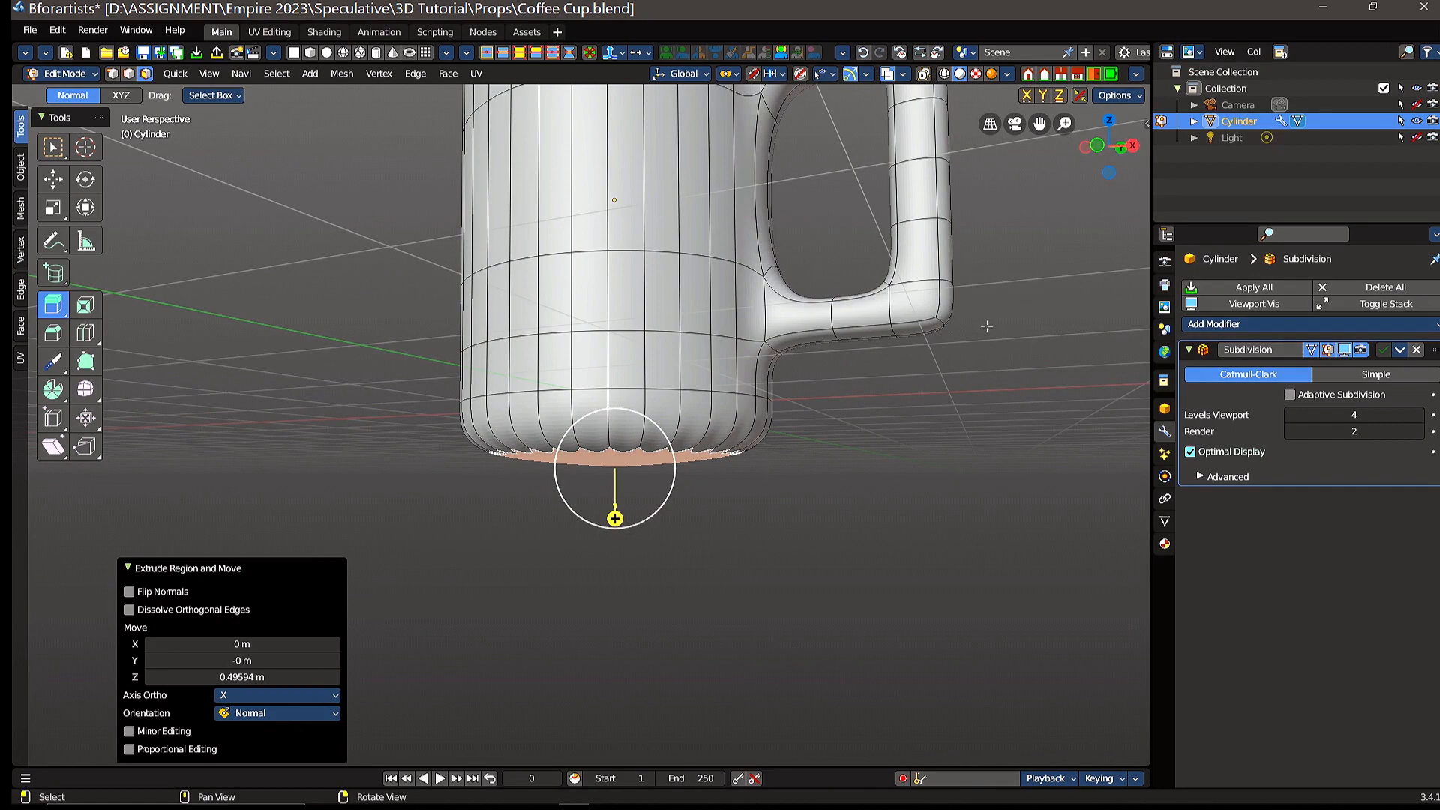
{"action": "right_click_drag", "start_coordinate": [987, 326], "coordinate": [1007, 360]}
{"action": "scroll", "coordinate": [992, 357], "scroll_direction": "down", "scroll_amount": 2}
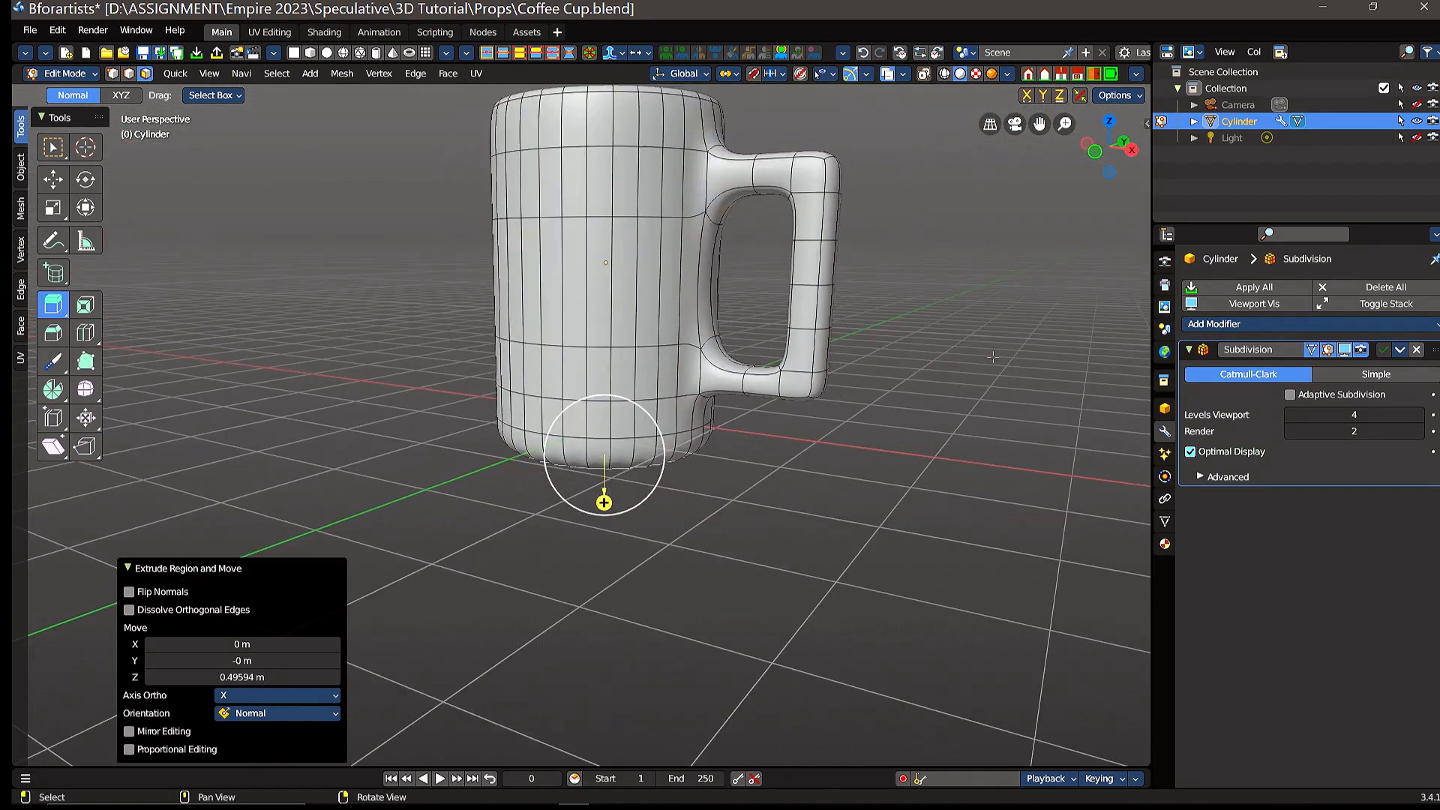
{"action": "scroll", "coordinate": [993, 358], "scroll_direction": "up", "scroll_amount": 1}
{"action": "middle_click_drag", "start_coordinate": [803, 468], "coordinate": [722, 455]}
{"action": "scroll", "coordinate": [723, 452], "scroll_direction": "up", "scroll_amount": 2}
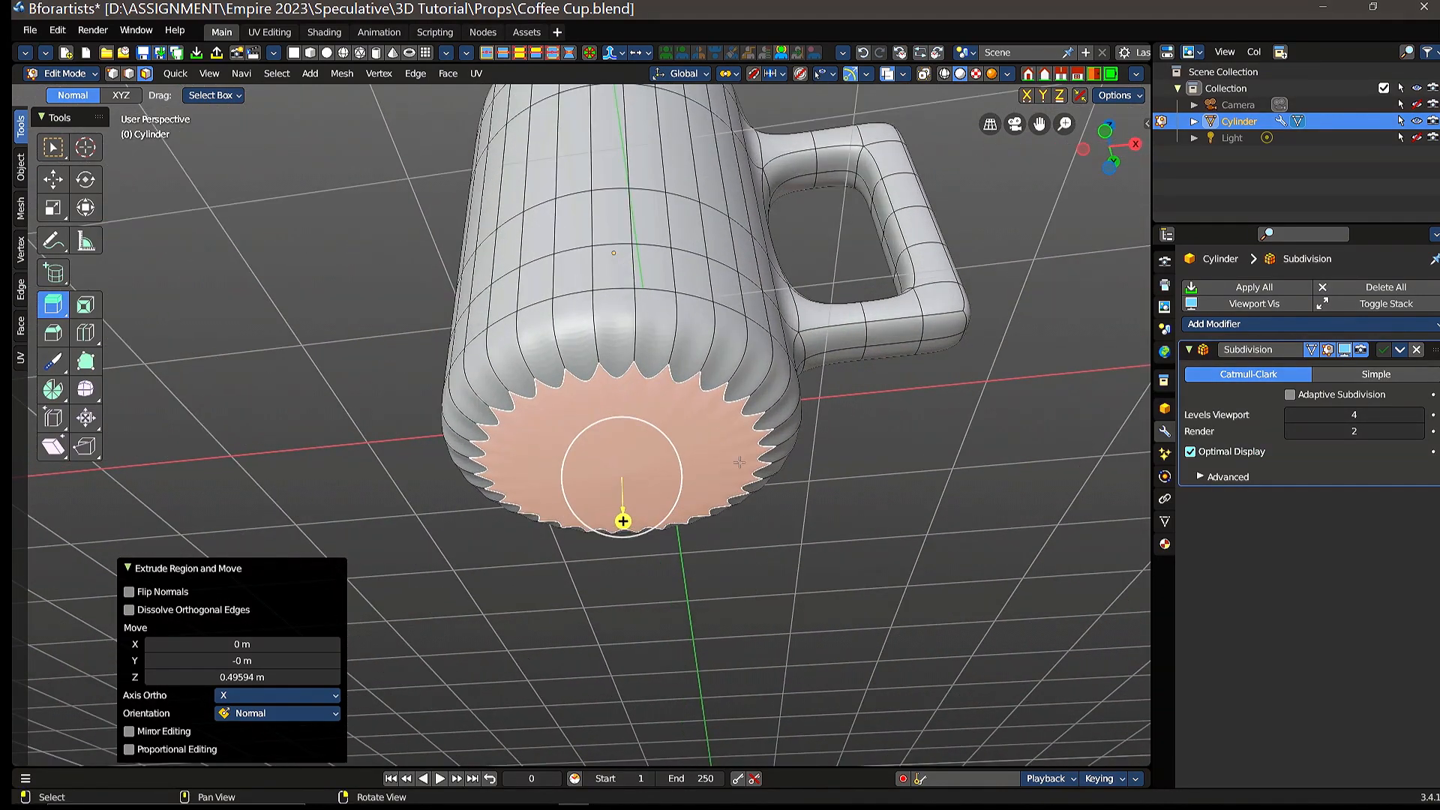
{"action": "left_click", "coordinate": [85, 305]}
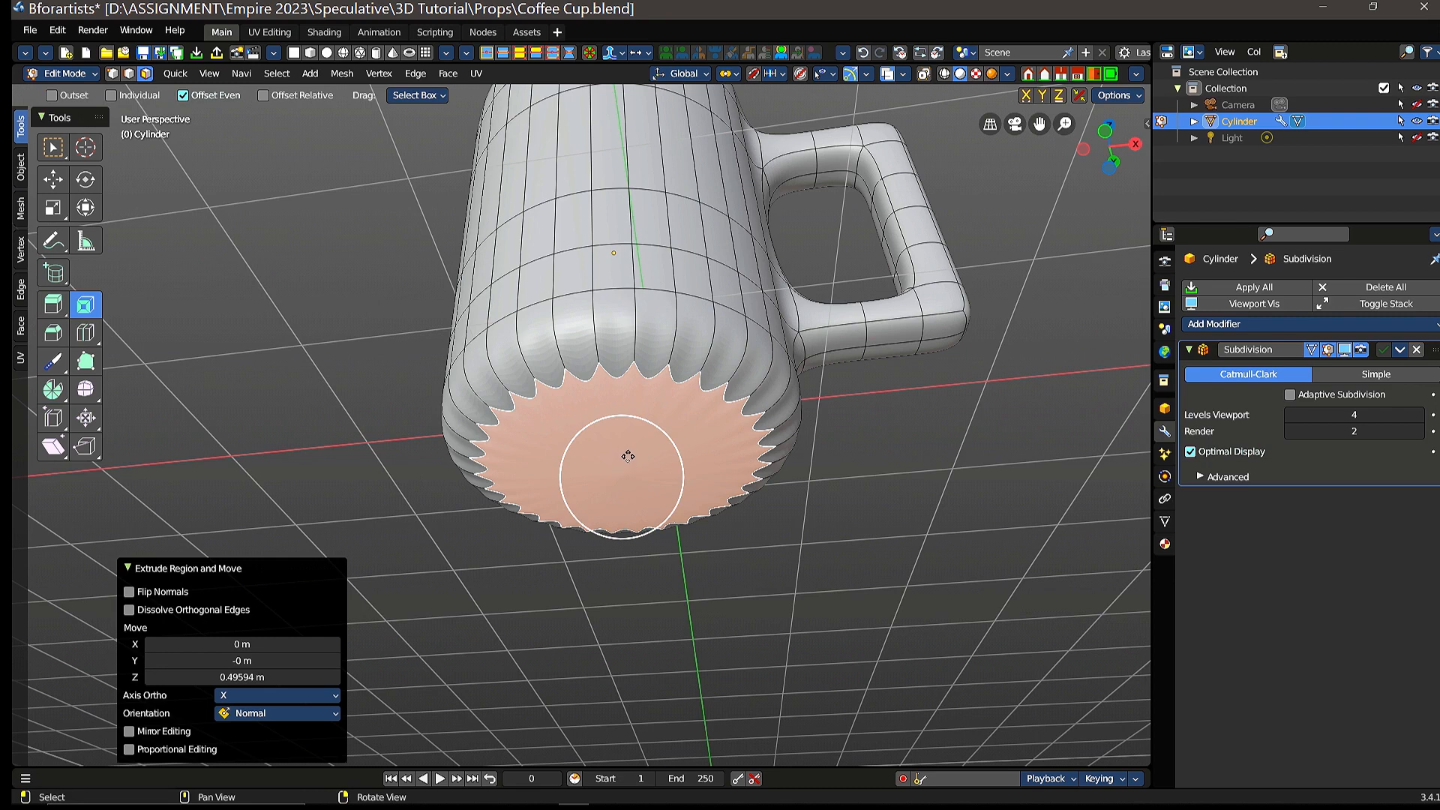
{"action": "left_click_drag", "start_coordinate": [632, 456], "coordinate": [664, 463]}
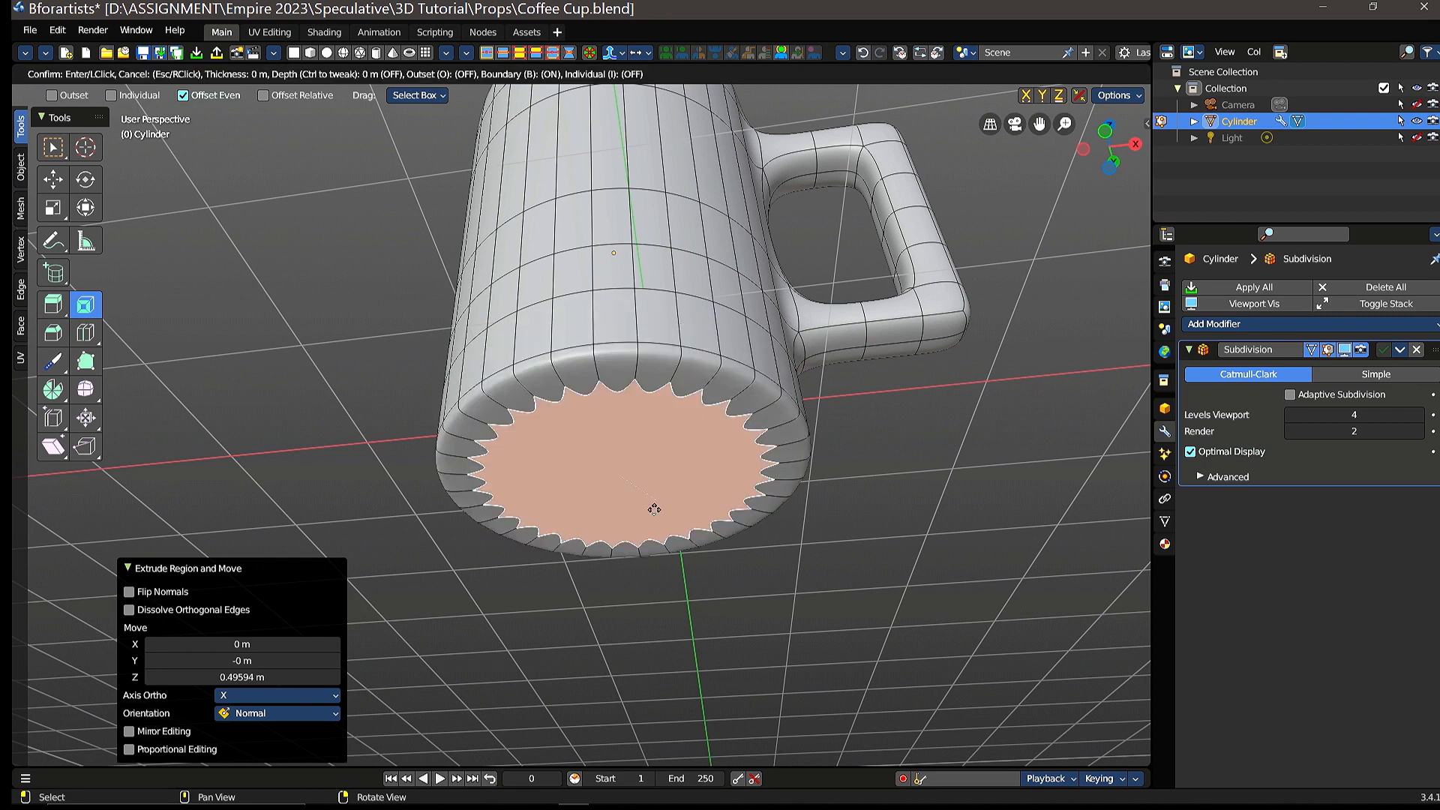
{"action": "left_click_drag", "start_coordinate": [654, 513], "coordinate": [657, 496]}
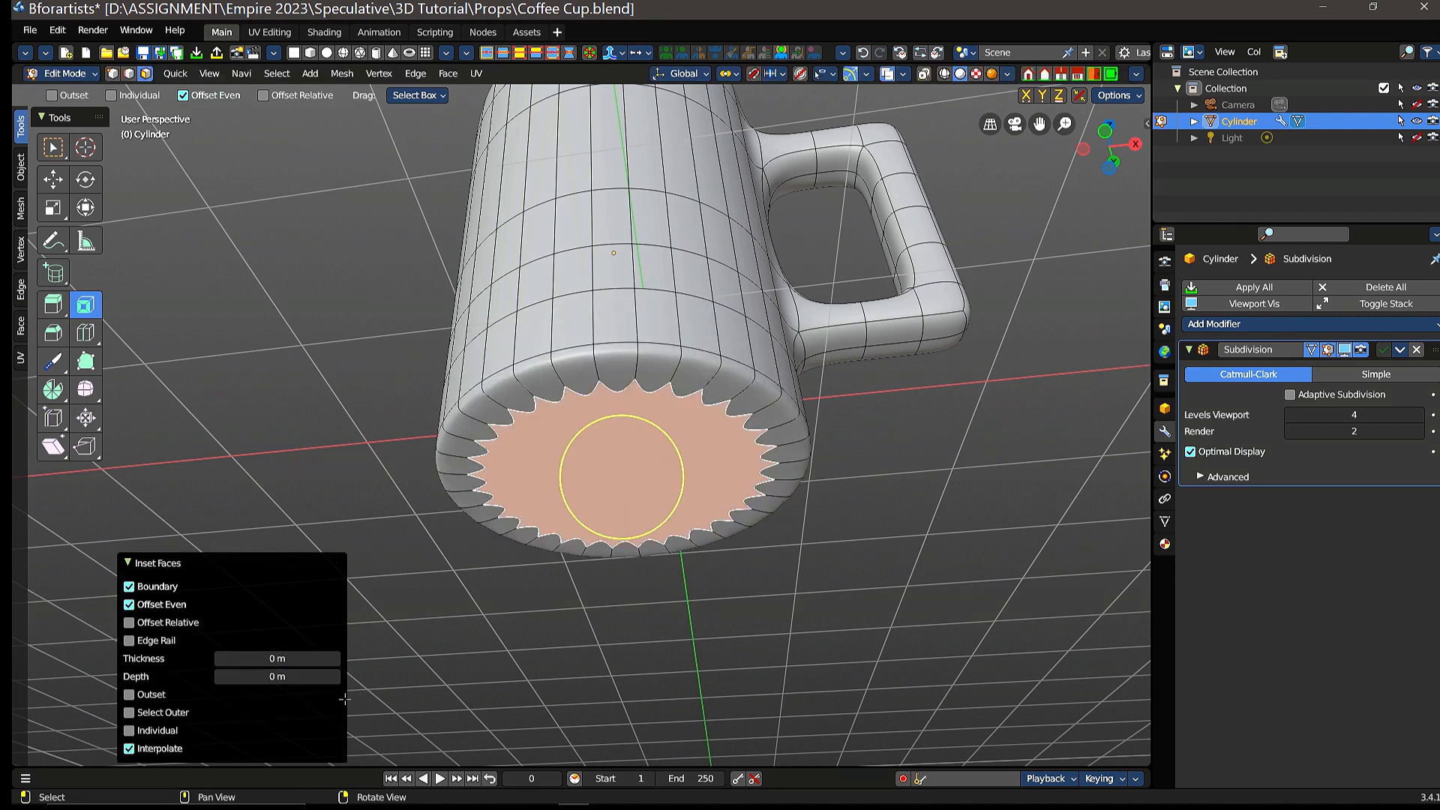
{"action": "left_click", "coordinate": [276, 658]}
{"action": "type", "text": "0.127"}
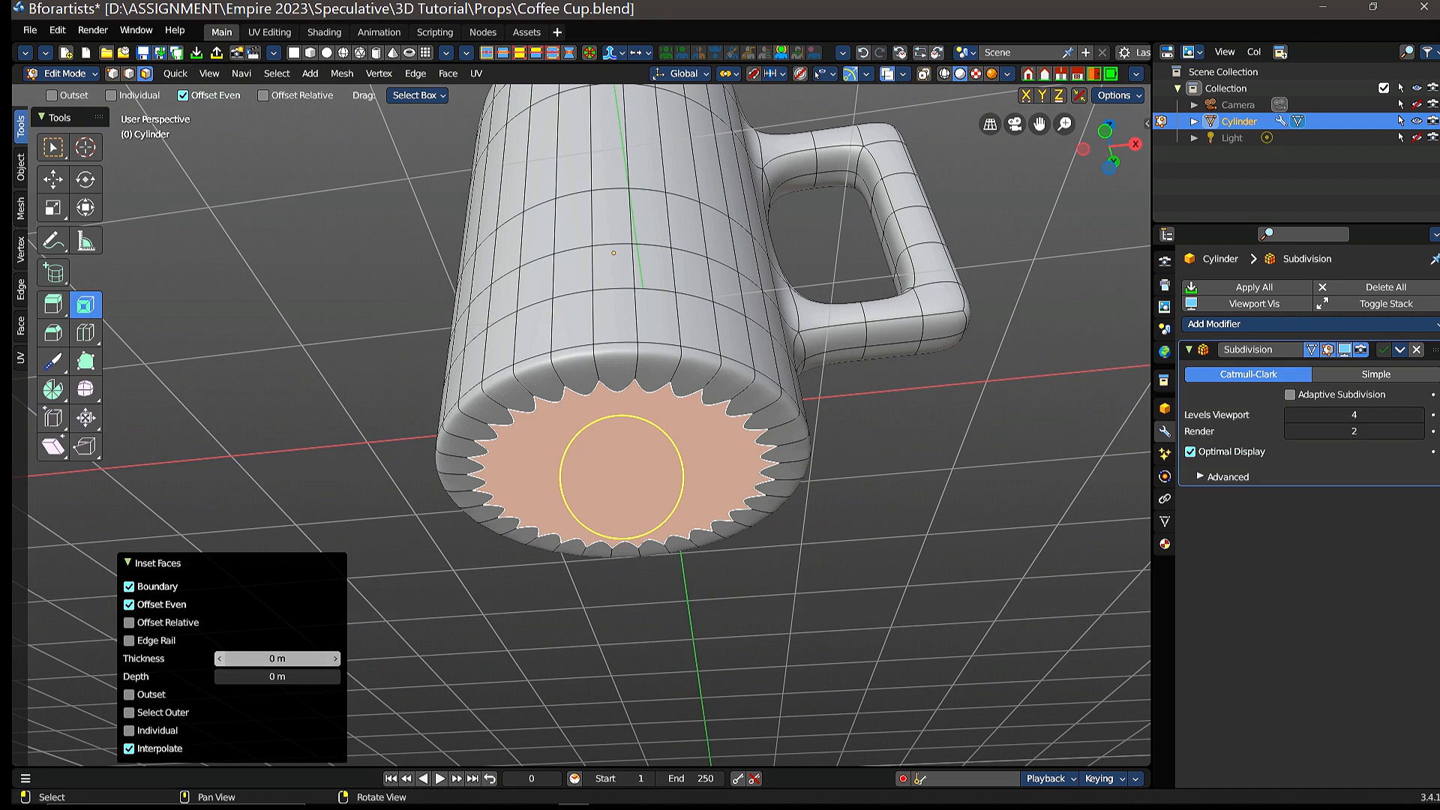
{"action": "key", "text": "Return"}
{"action": "left_click_drag", "start_coordinate": [277, 658], "coordinate": [314, 658]}
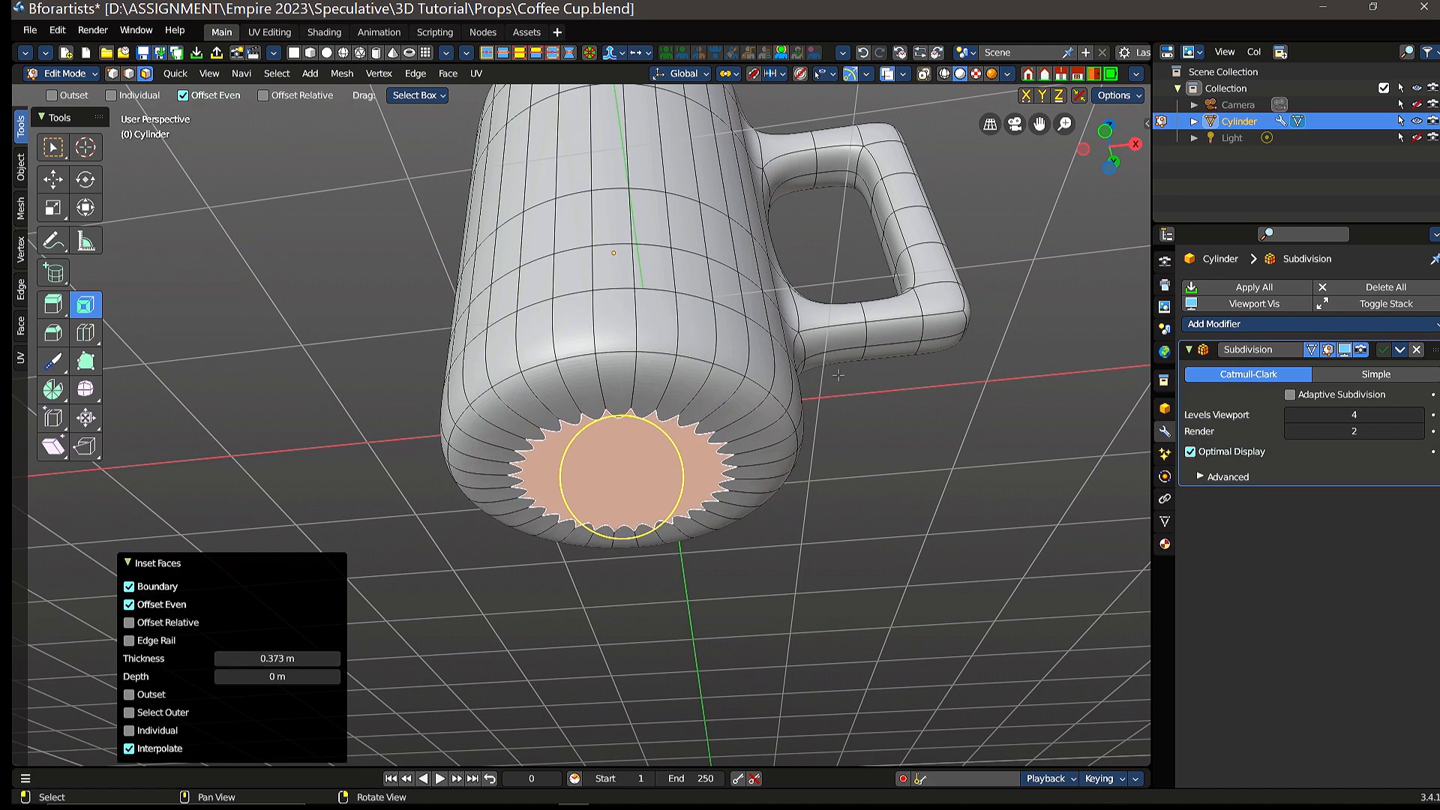
- Inset the inner bottom face a second time with a thickness of about 0.377 m
{"action": "mouse_move", "coordinate": [859, 345]}
{"action": "middle_mouse_down"}
{"action": "mouse_move", "coordinate": [853, 308]}
{"action": "mouse_move", "coordinate": [844, 361]}
{"action": "middle_mouse_up"}
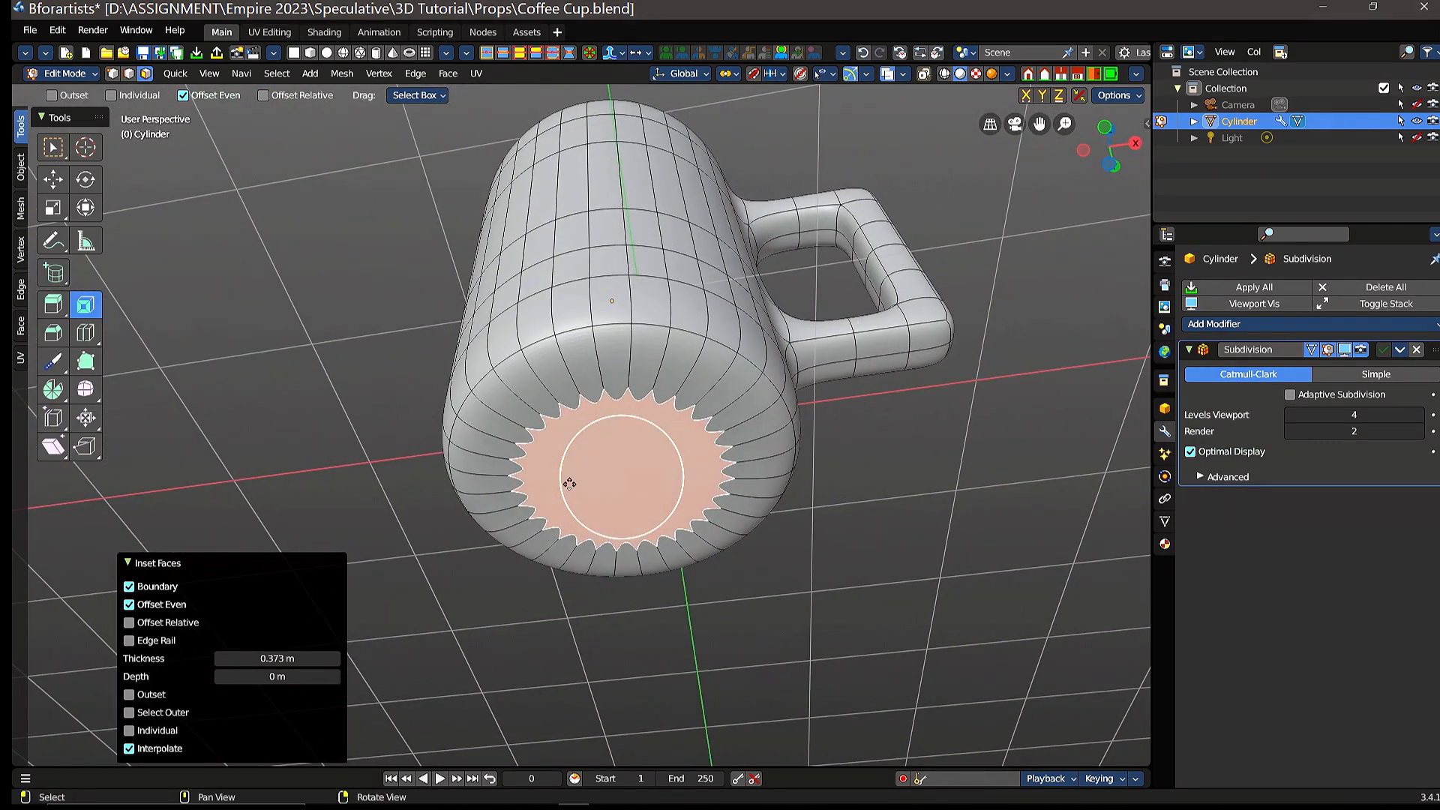
{"action": "key", "text": "i"}
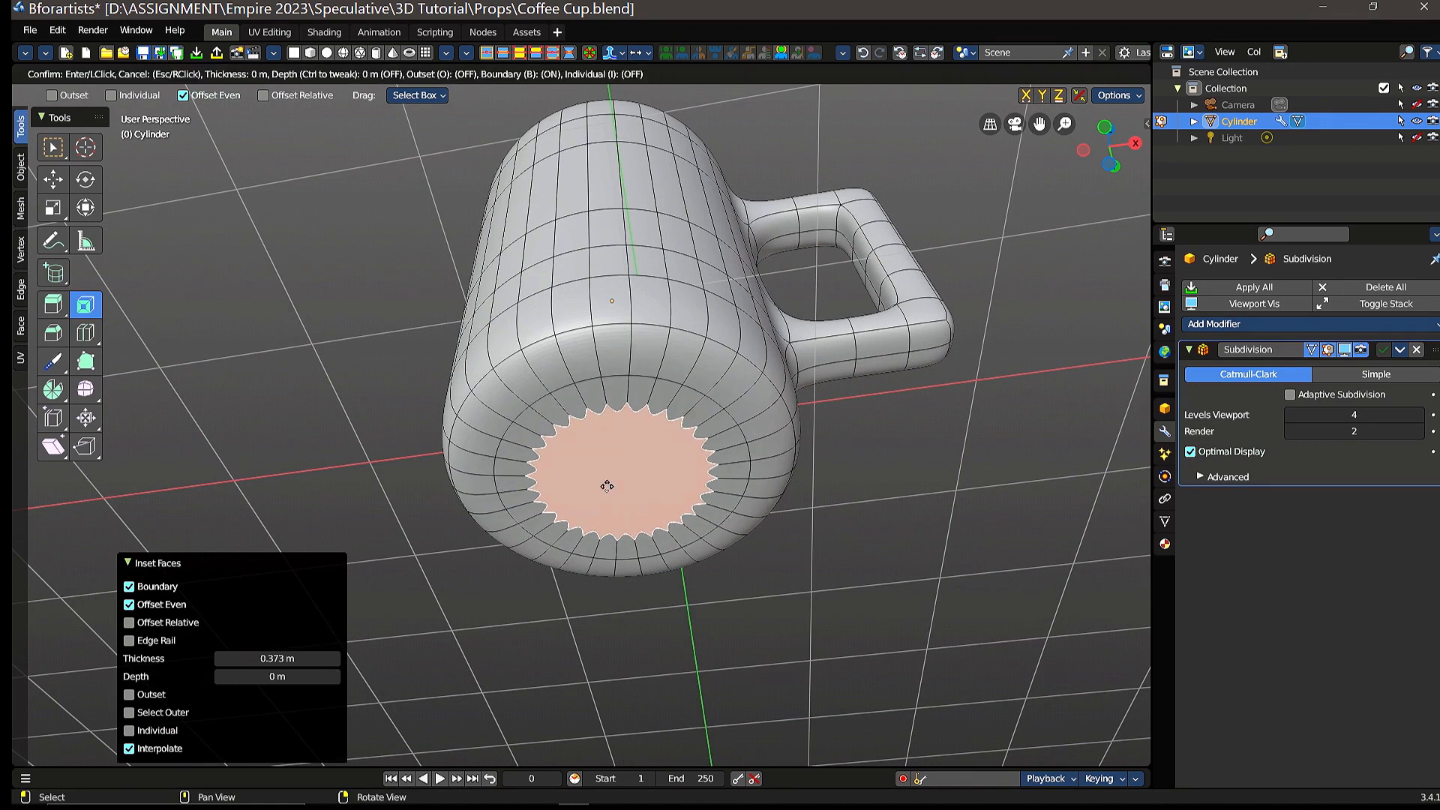
{"action": "left_click", "coordinate": [619, 491]}
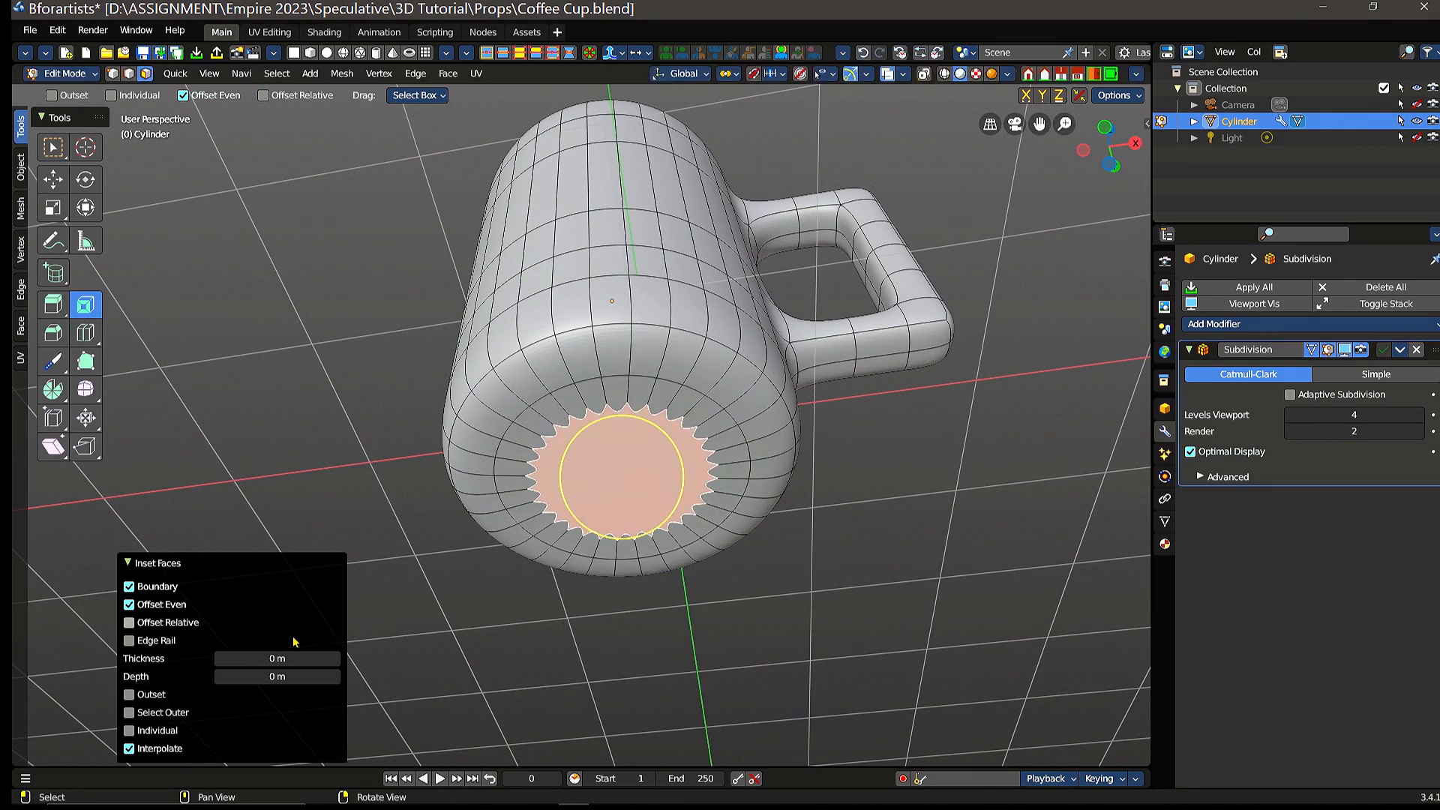
{"action": "left_click_drag", "start_coordinate": [275, 658], "coordinate": [344, 659]}
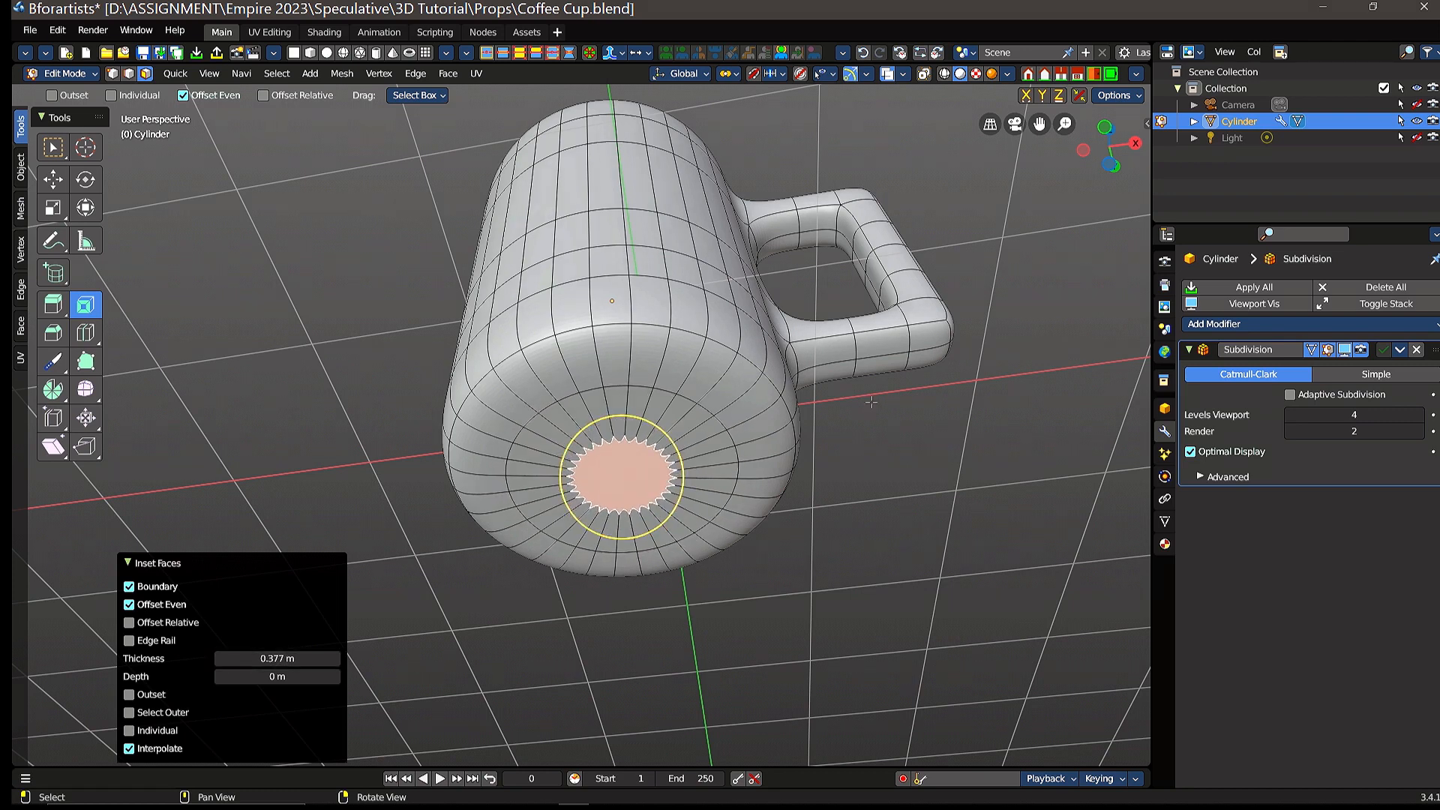
{"action": "middle_click_drag", "start_coordinate": [861, 424], "coordinate": [870, 419]}
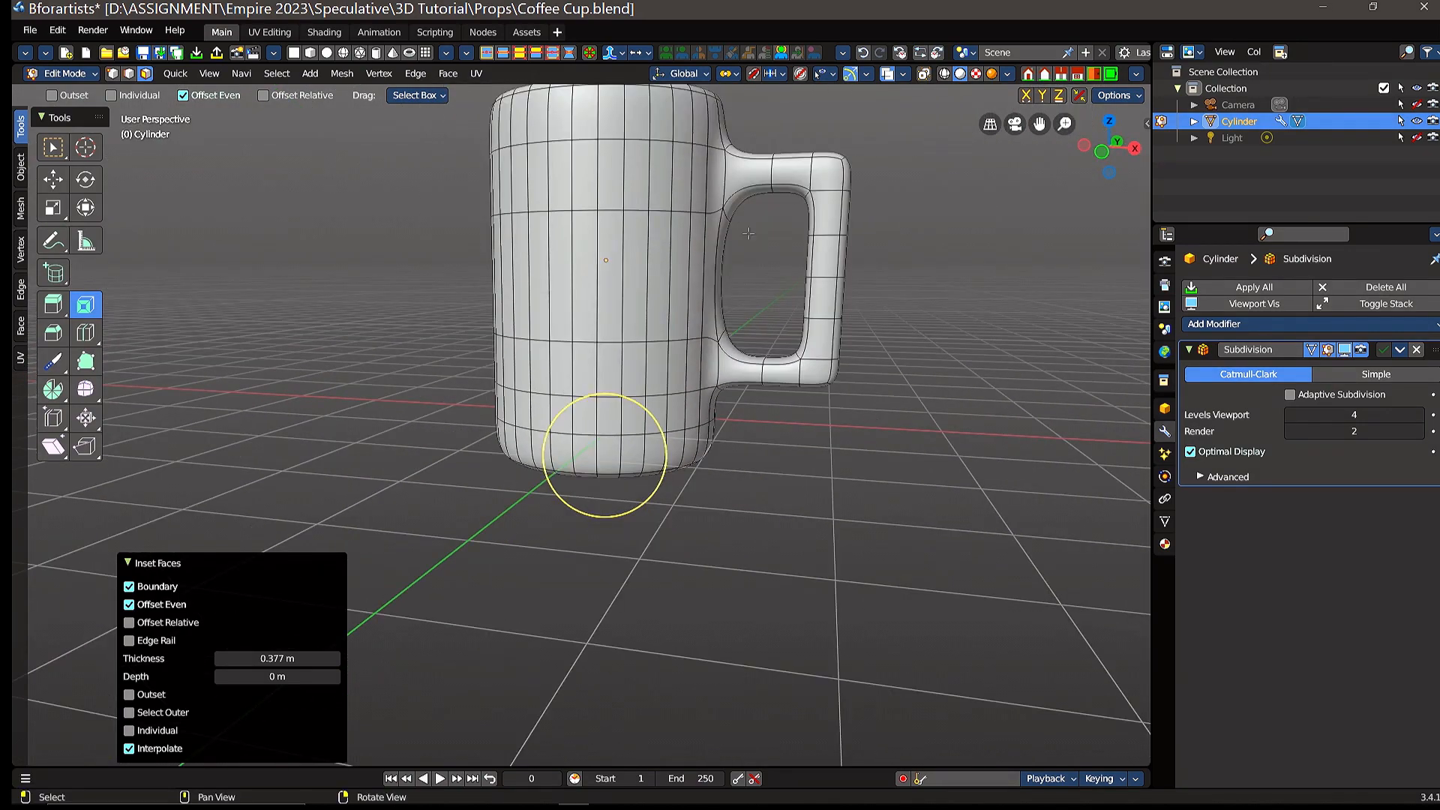
{"action": "middle_click_drag", "start_coordinate": [748, 233], "coordinate": [737, 386]}
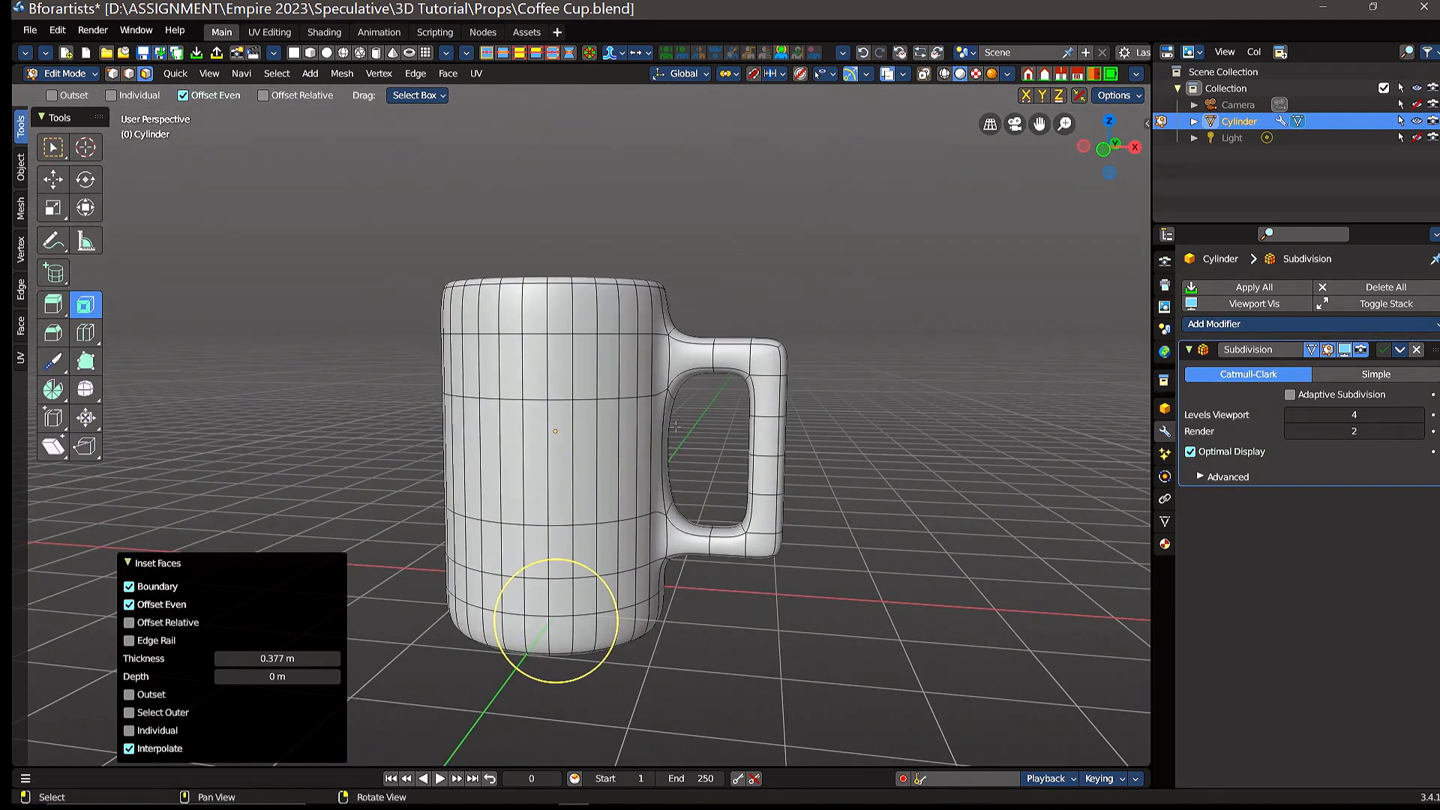
{"action": "left_click_drag", "start_coordinate": [686, 427], "coordinate": [661, 450]}
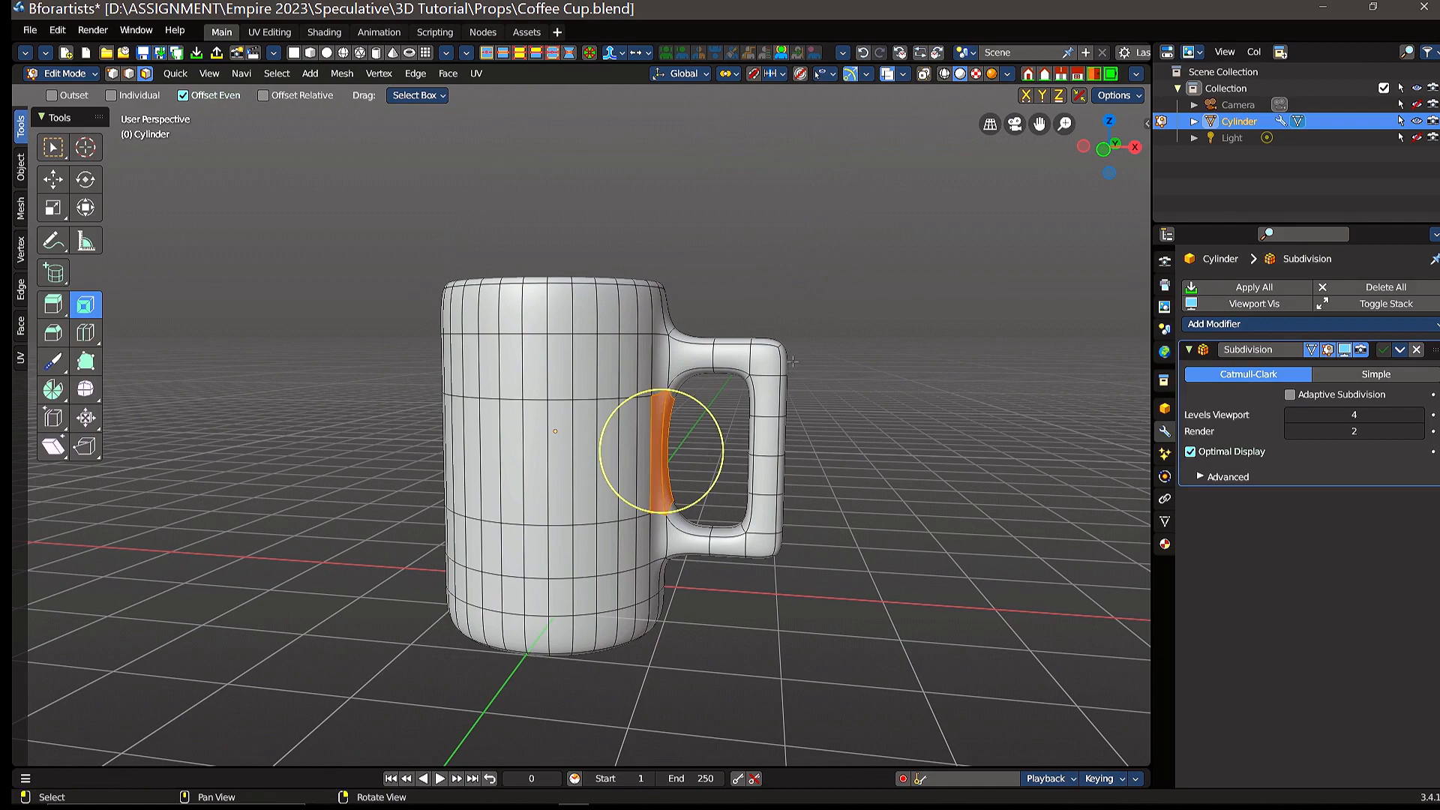
{"action": "left_click", "coordinate": [52, 178]}
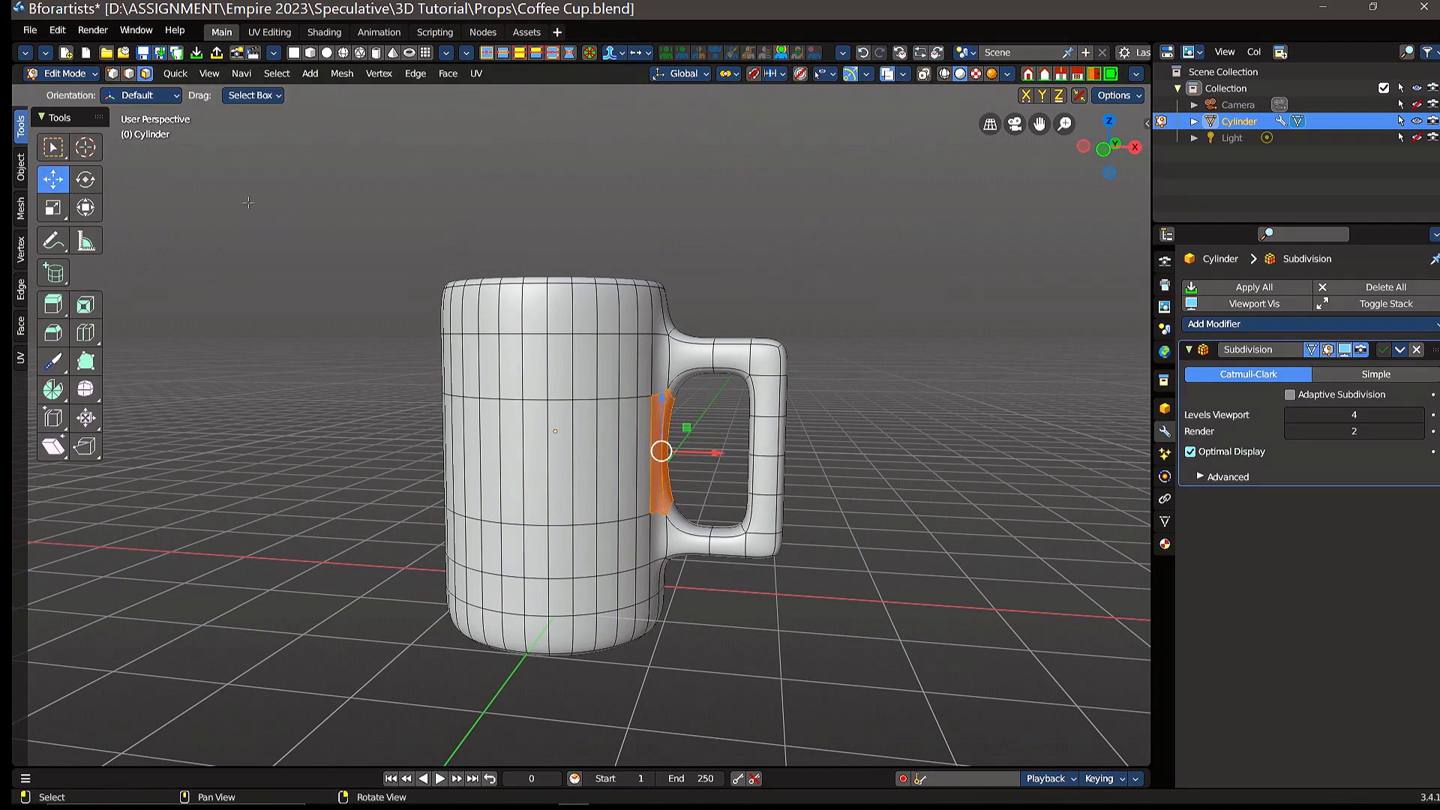
{"action": "left_click", "coordinate": [952, 472]}
- Inset the cup's inside bottom face with a thickness of about 0.626 m
{"action": "mouse_move", "coordinate": [874, 412]}
{"action": "middle_mouse_down"}
{"action": "mouse_move", "coordinate": [909, 486]}
{"action": "mouse_move", "coordinate": [891, 396]}
{"action": "mouse_move", "coordinate": [881, 424]}
{"action": "middle_mouse_up"}
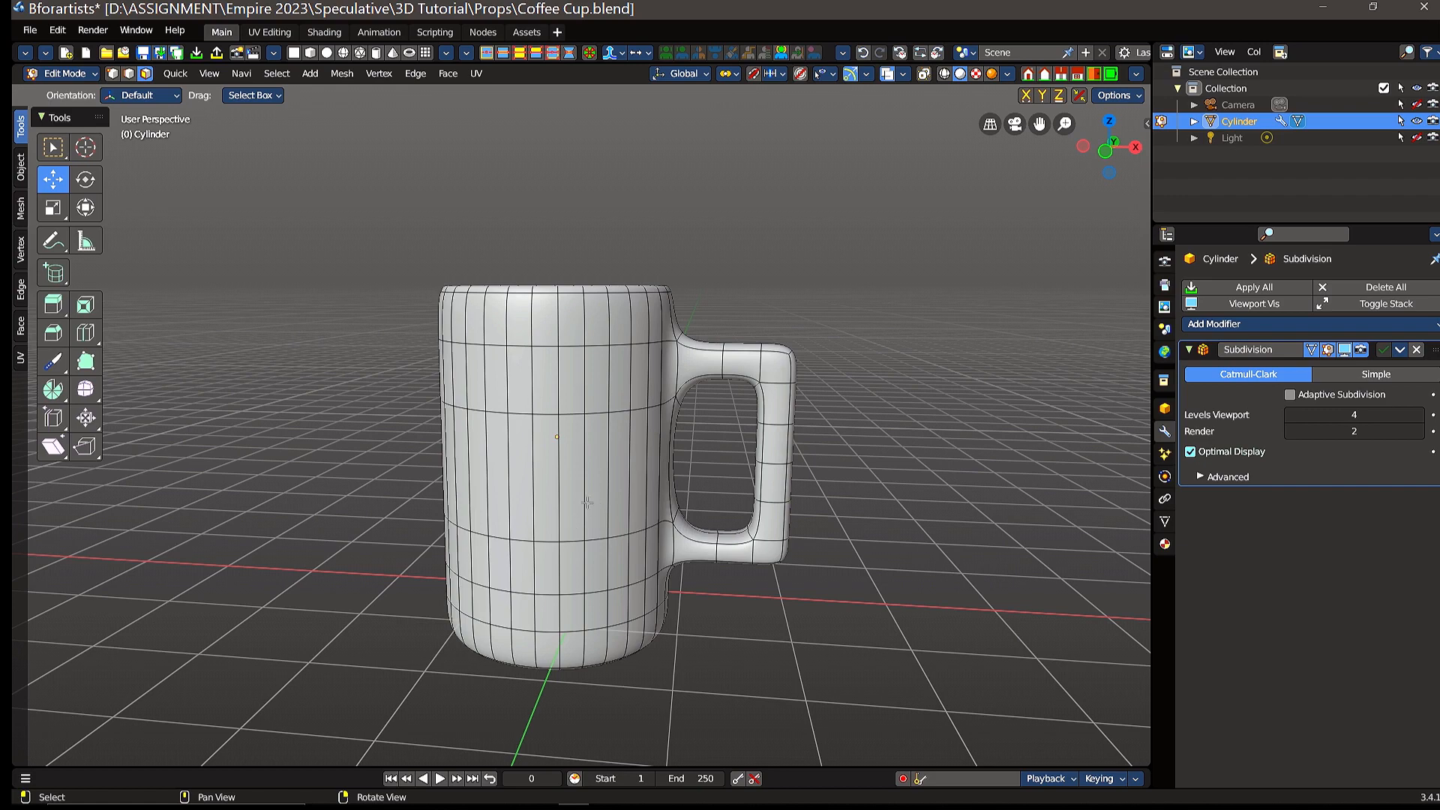
{"action": "scroll", "coordinate": [606, 445], "scroll_direction": "down", "scroll_amount": 2}
{"action": "scroll", "coordinate": [630, 450], "scroll_direction": "up", "scroll_amount": 4}
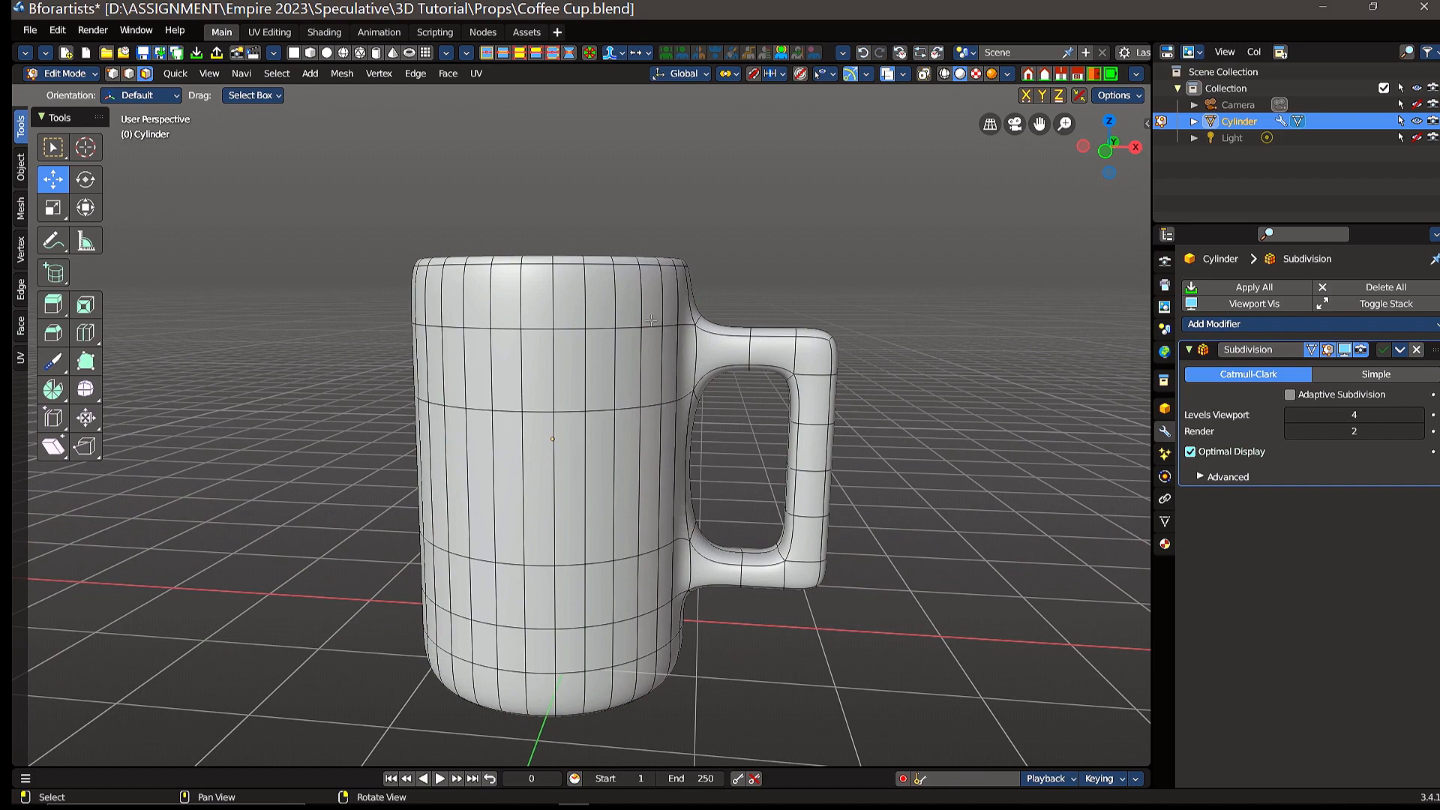
{"action": "middle_click_drag", "start_coordinate": [652, 320], "coordinate": [584, 261]}
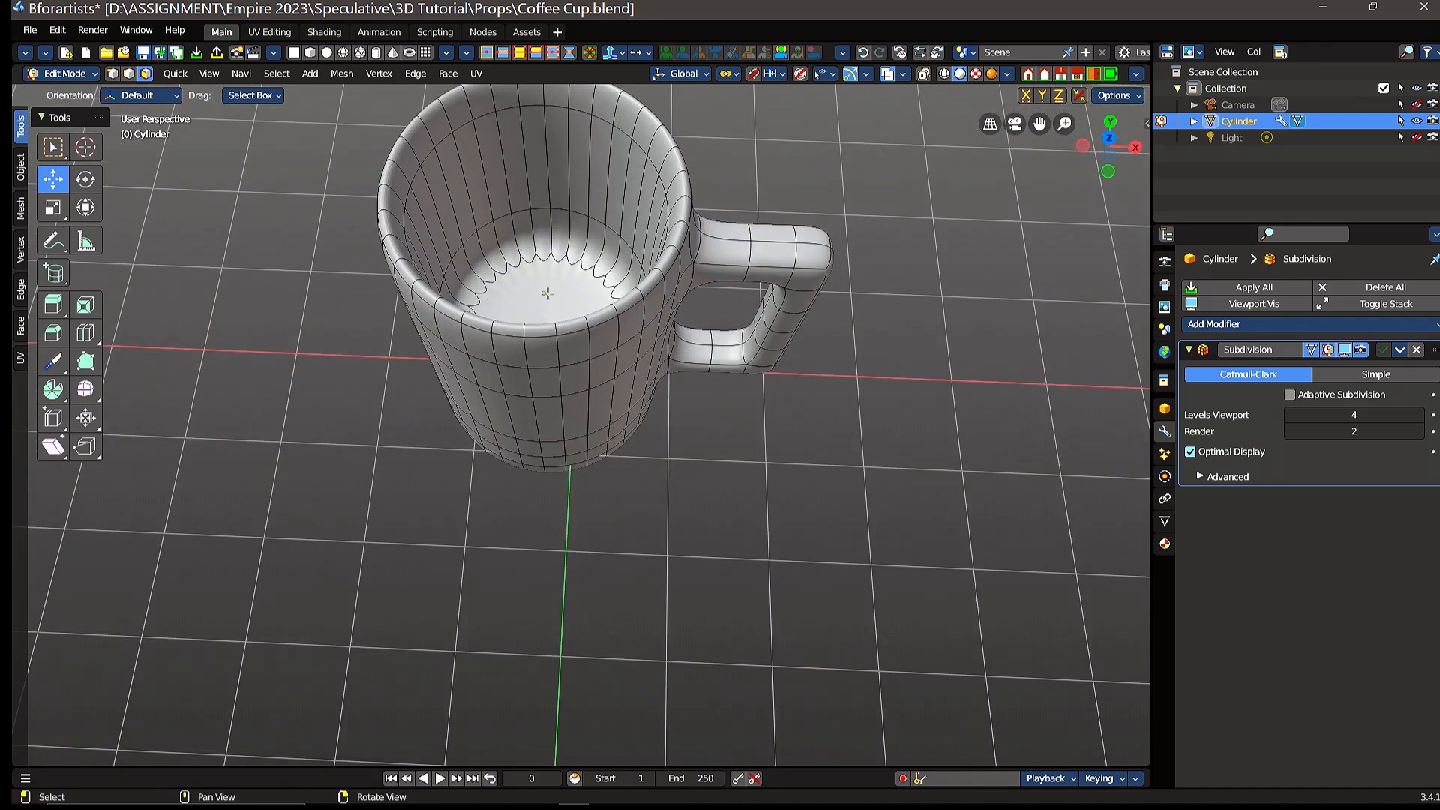
{"action": "left_click", "coordinate": [560, 299]}
{"action": "middle_click_drag", "start_coordinate": [682, 279], "coordinate": [697, 390]}
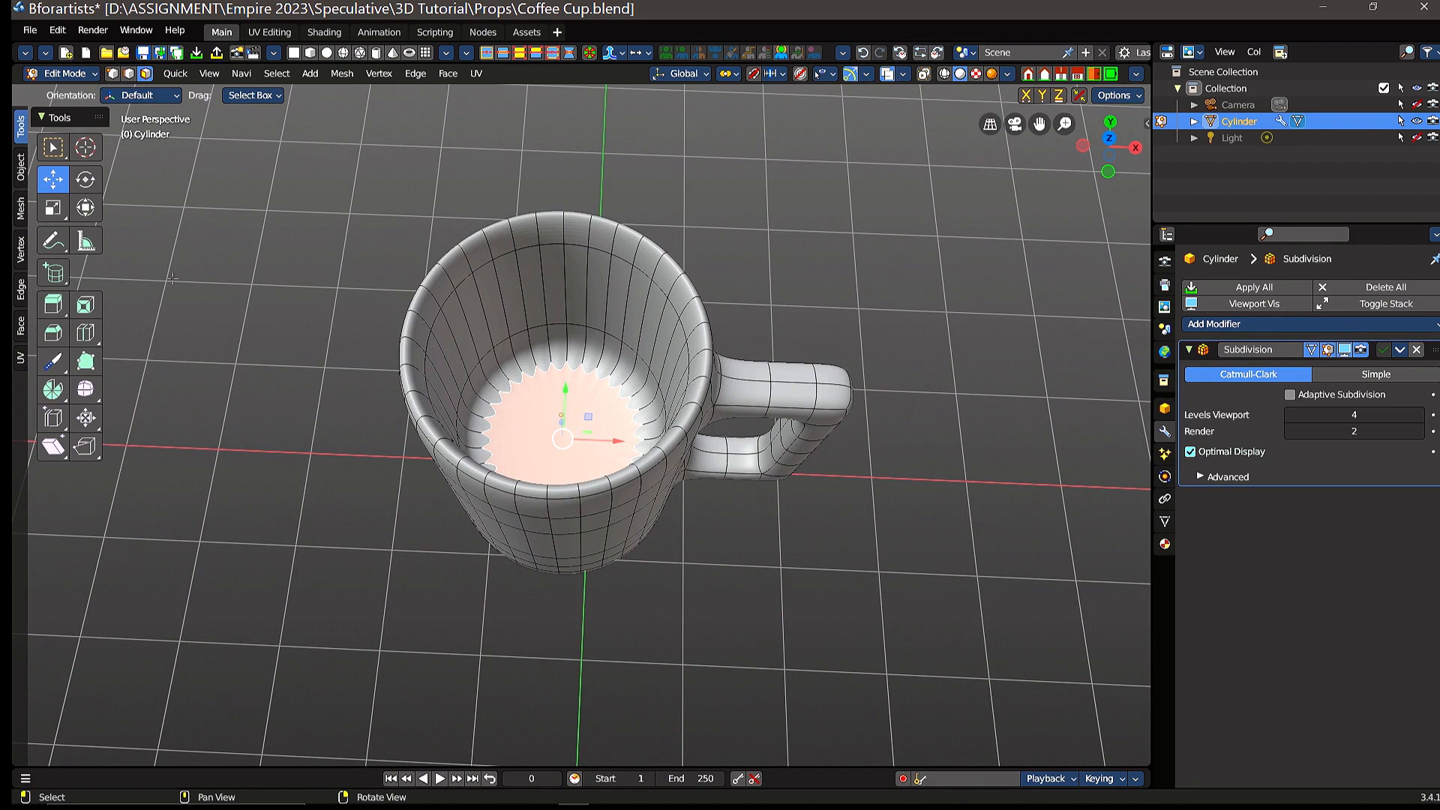
{"action": "left_click", "coordinate": [86, 307]}
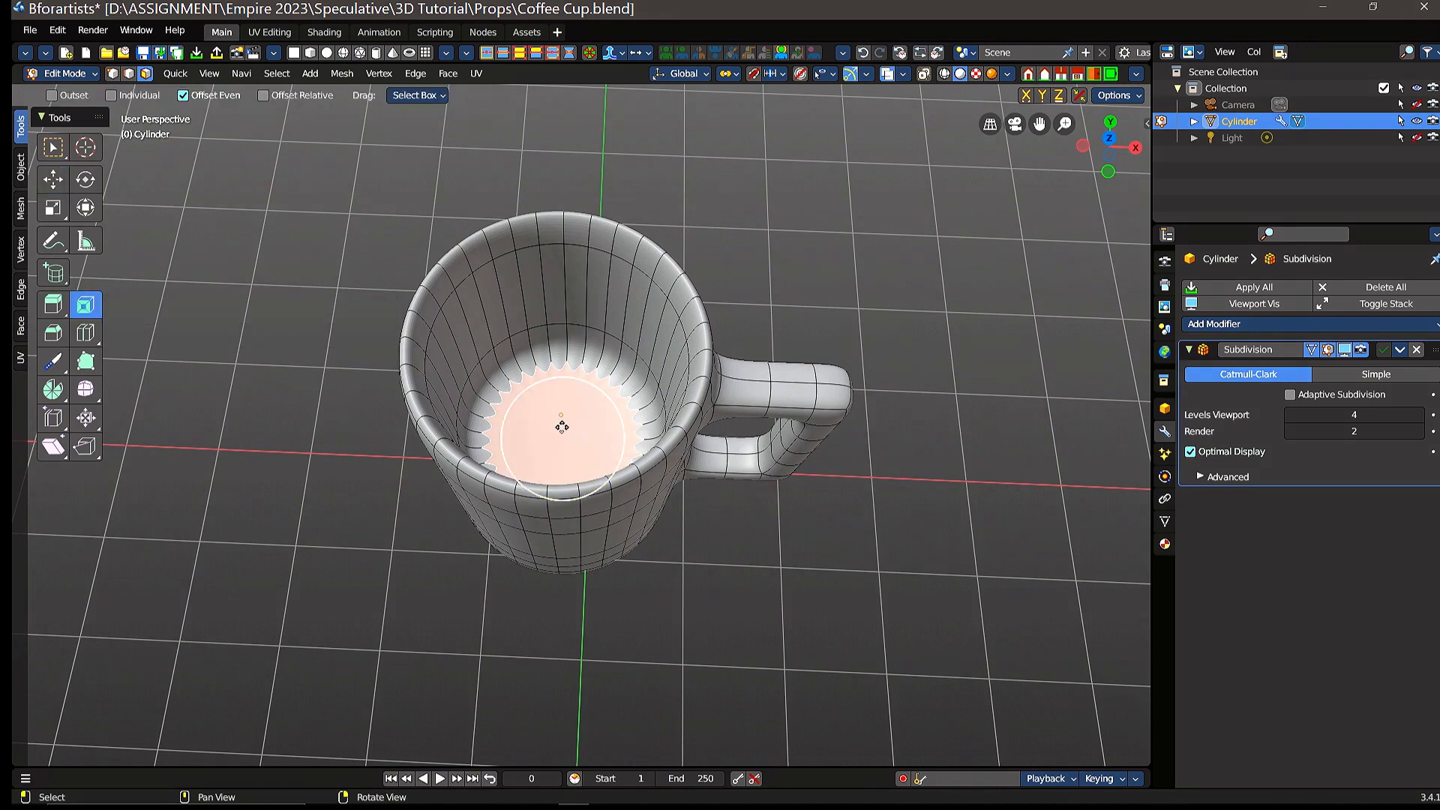
{"action": "left_click_drag", "start_coordinate": [562, 427], "coordinate": [595, 439]}
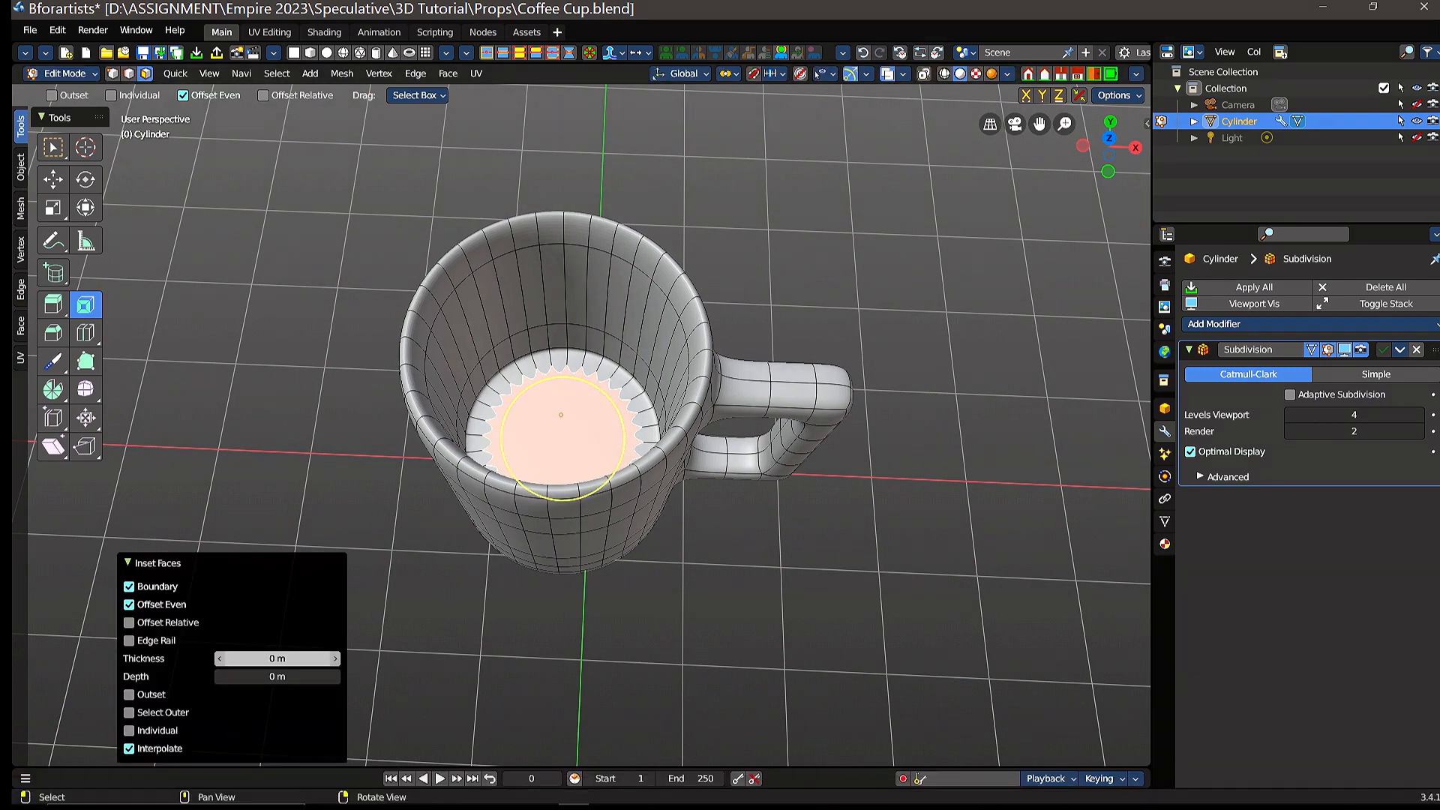
{"action": "left_click_drag", "start_coordinate": [277, 658], "coordinate": [330, 657]}
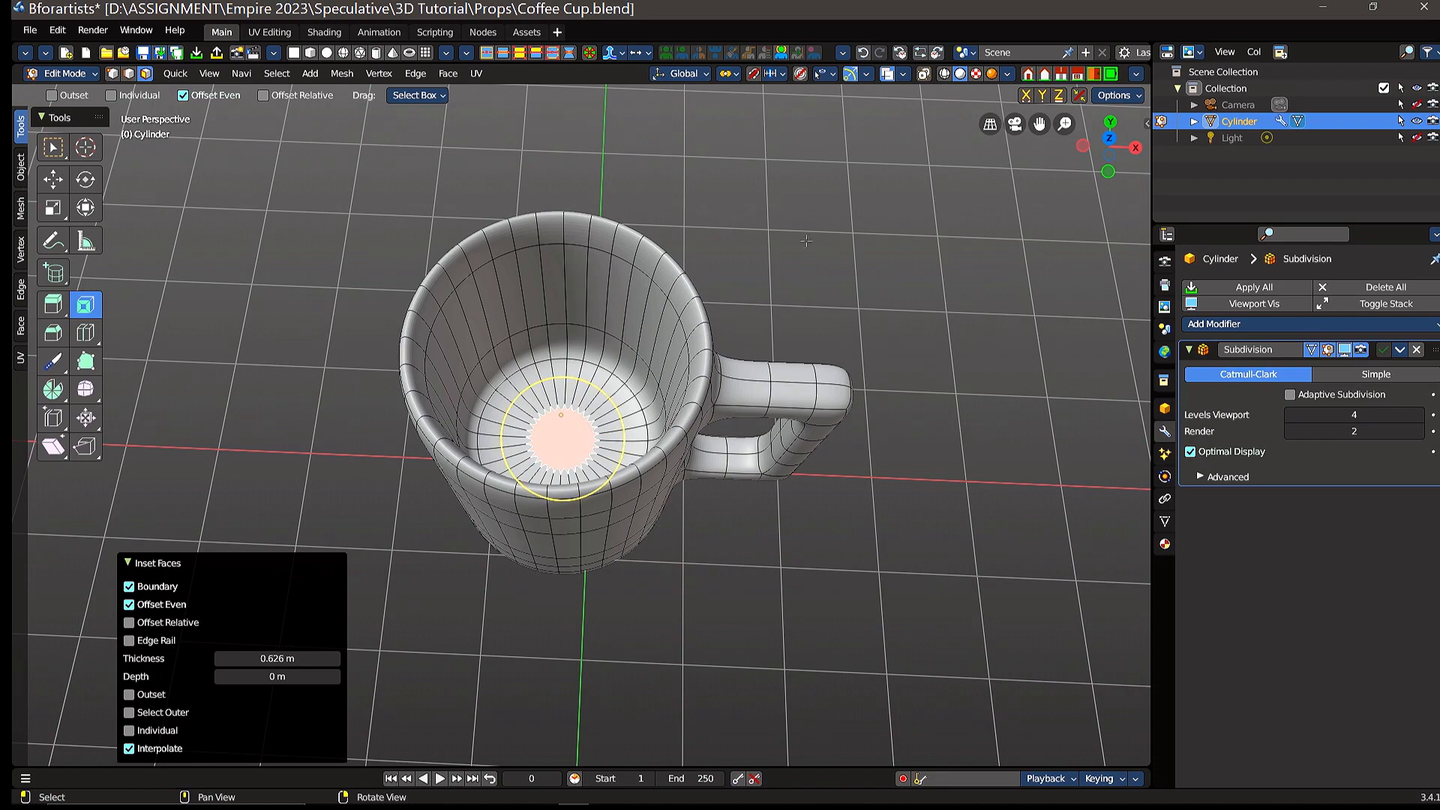
- Switch the cup from Edit Mode to Object Mode
{"action": "middle_click_drag", "start_coordinate": [761, 317], "coordinate": [747, 398]}
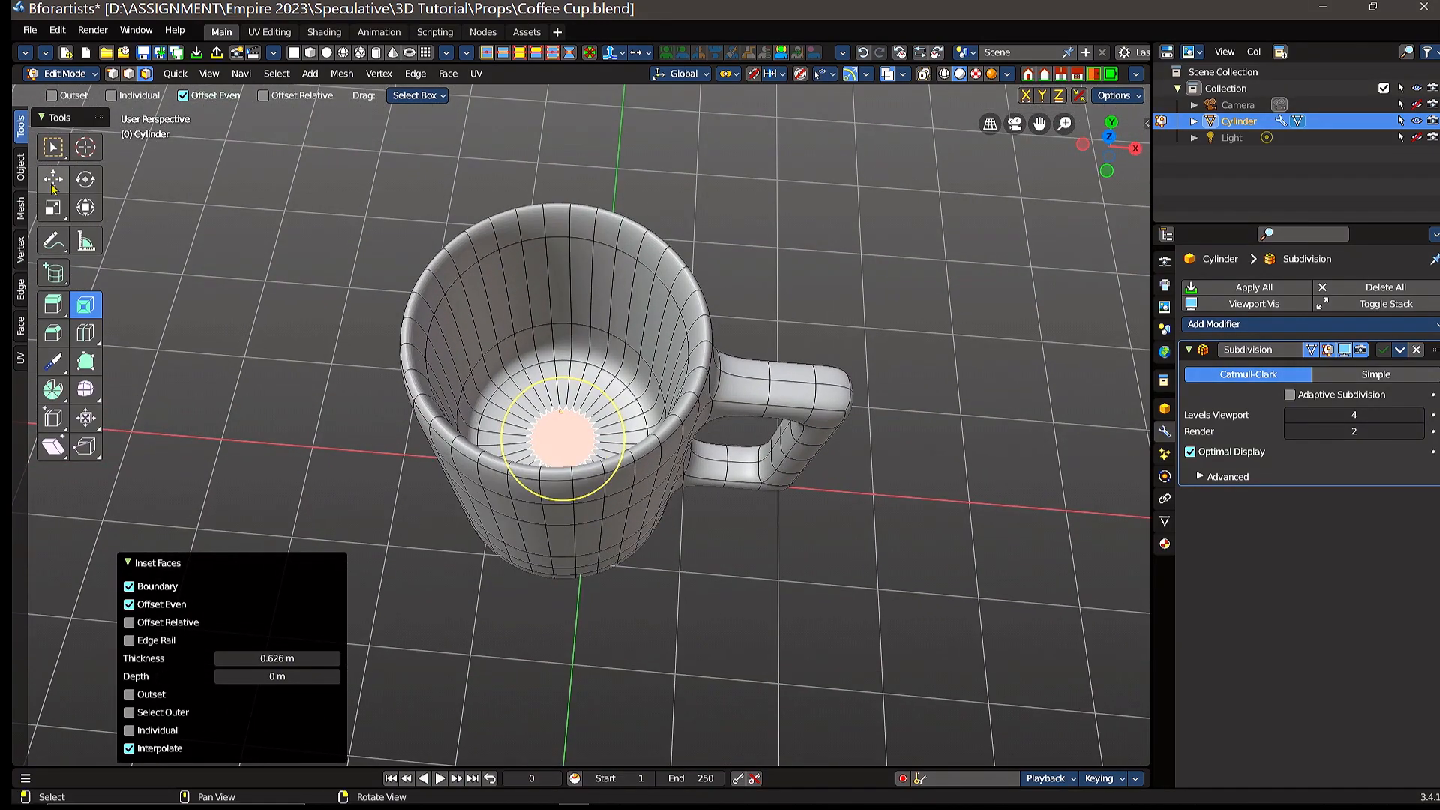
{"action": "middle_click_drag", "start_coordinate": [763, 550], "coordinate": [738, 483]}
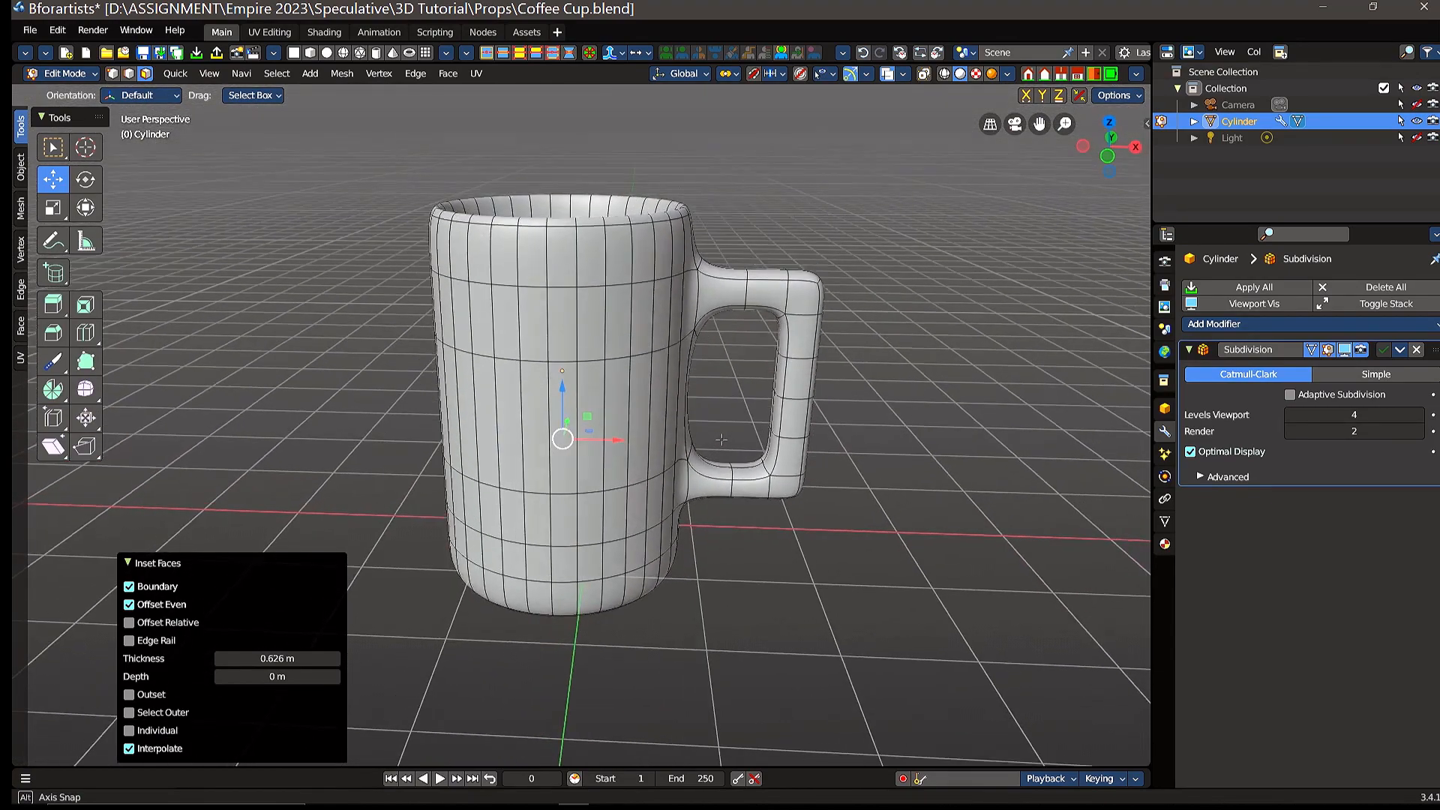
{"action": "middle_click_drag", "start_coordinate": [747, 486], "coordinate": [711, 432]}
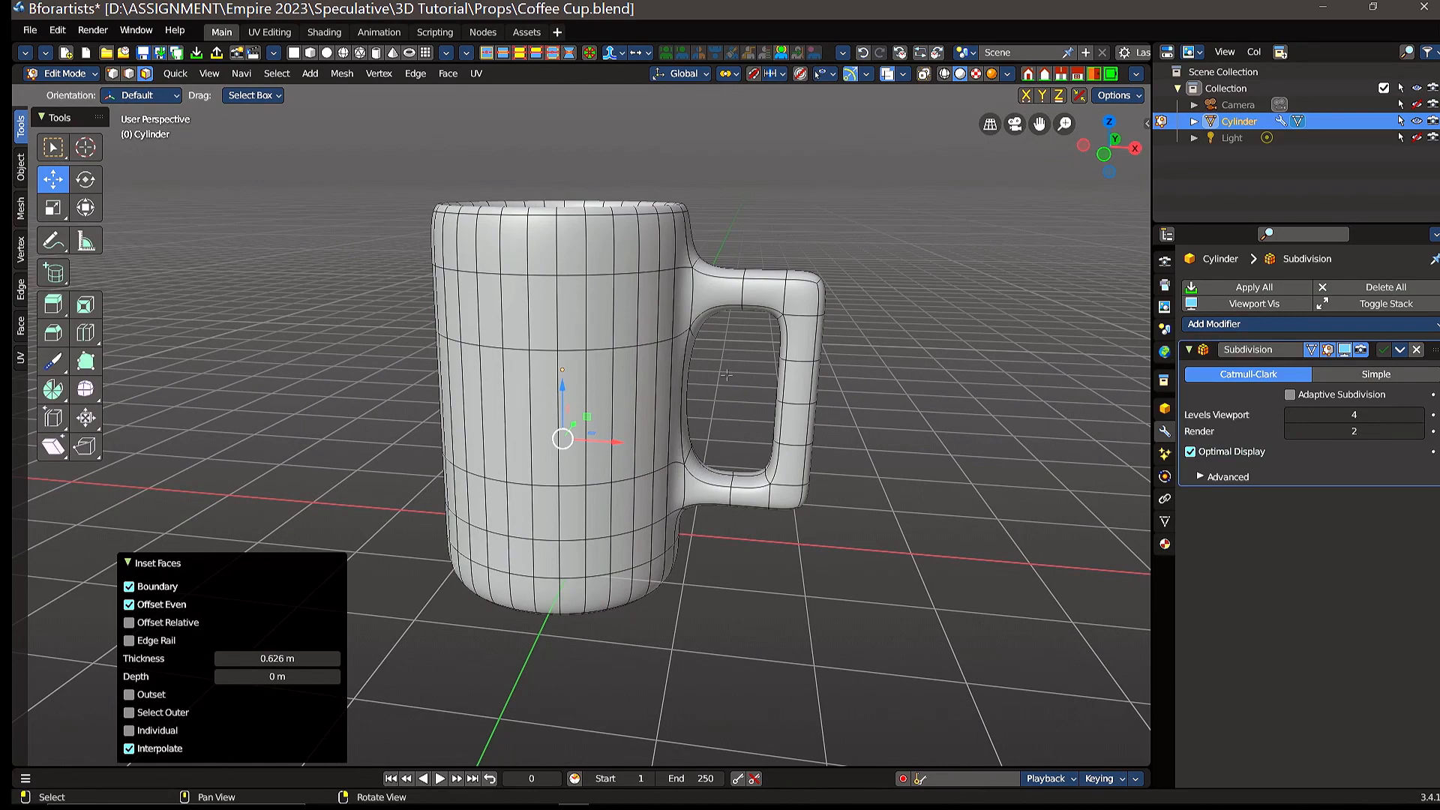
{"action": "right_click_drag", "start_coordinate": [756, 390], "coordinate": [709, 379]}
{"action": "left_click", "coordinate": [75, 74]}
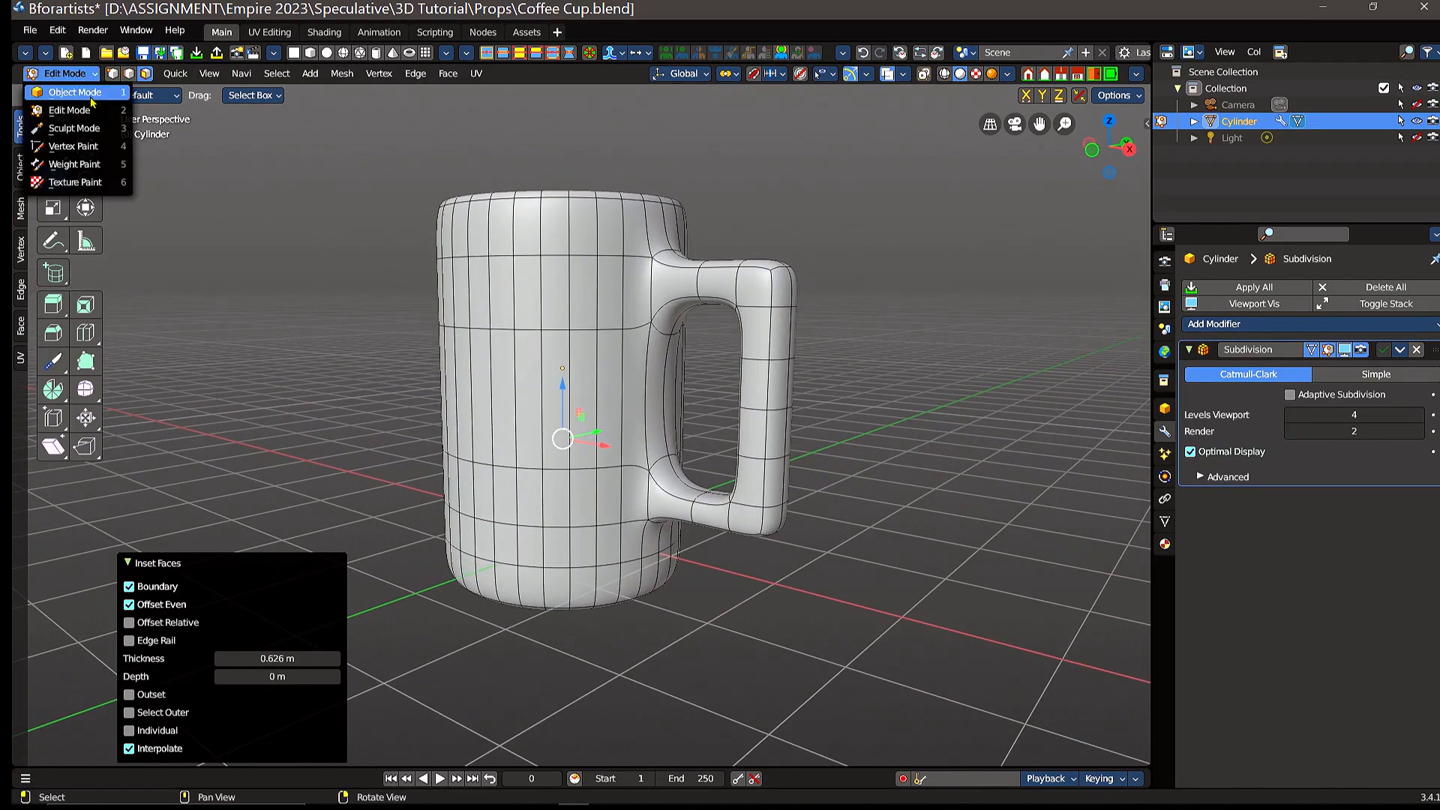
{"action": "left_click", "coordinate": [87, 93]}
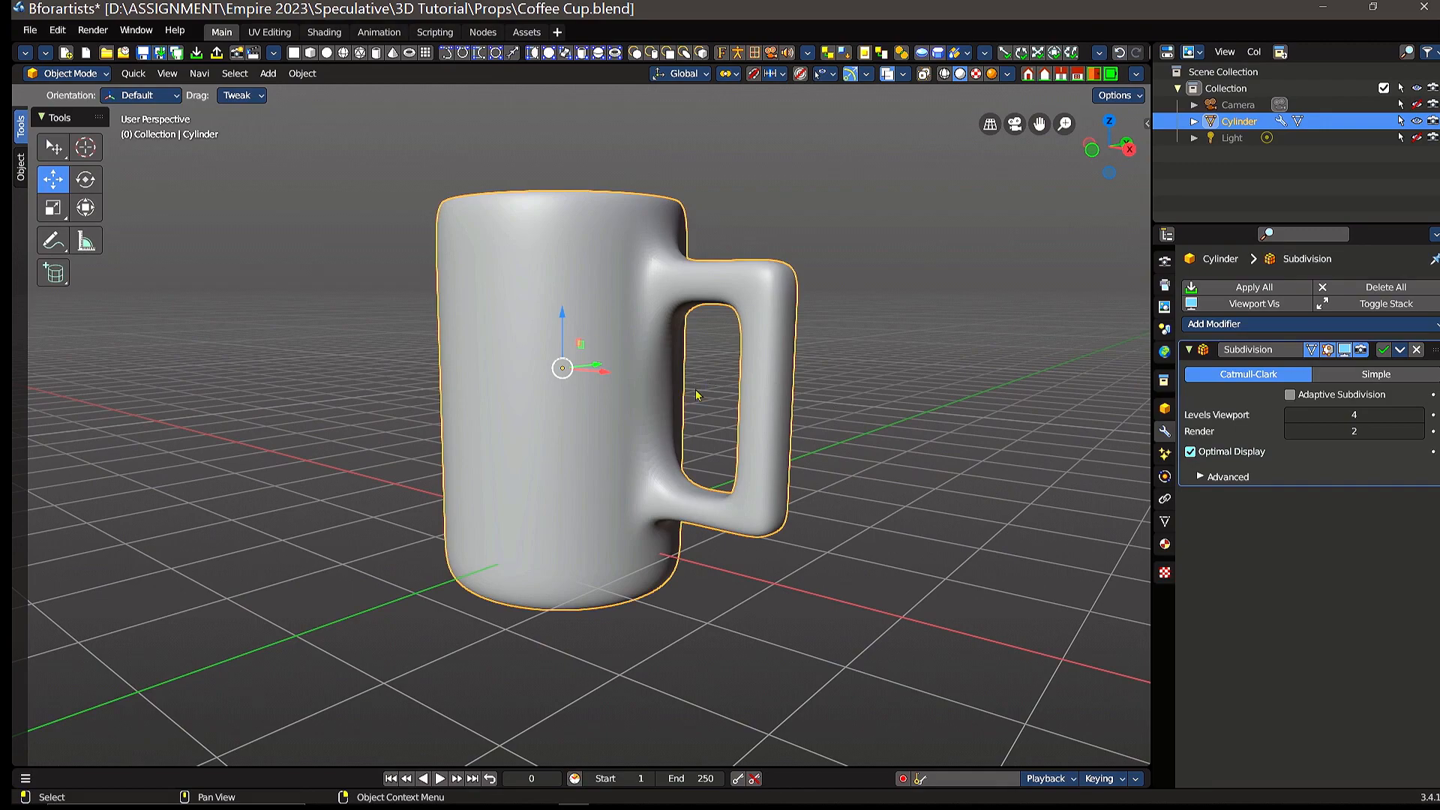
- Raise the whole cup along Z toward the ground level, finishing with an adjustment of about 0.048 m
{"action": "middle_click_drag", "start_coordinate": [694, 398], "coordinate": [750, 387]}
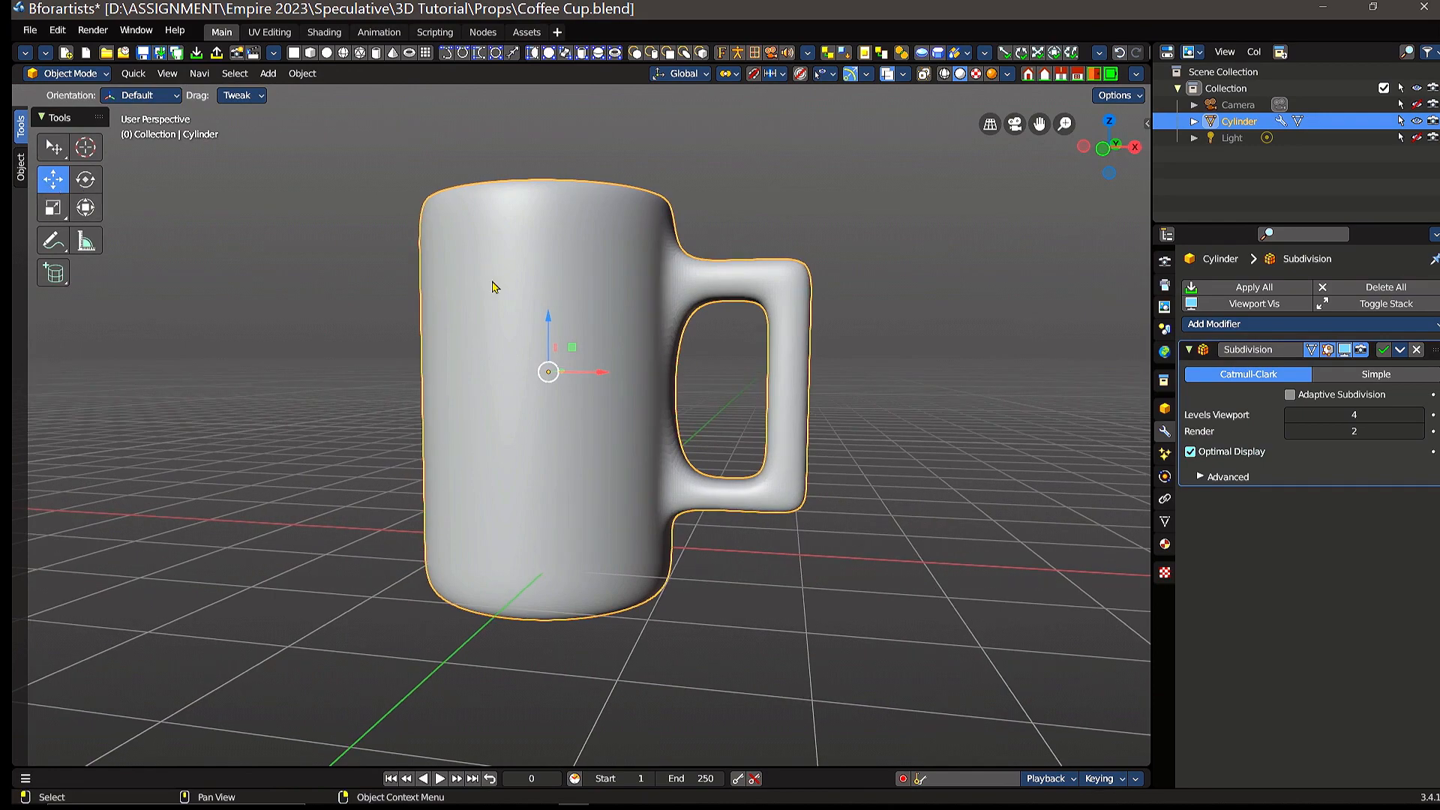
{"action": "left_click_drag", "start_coordinate": [549, 321], "coordinate": [554, 272]}
{"action": "right_click", "coordinate": [554, 271]}
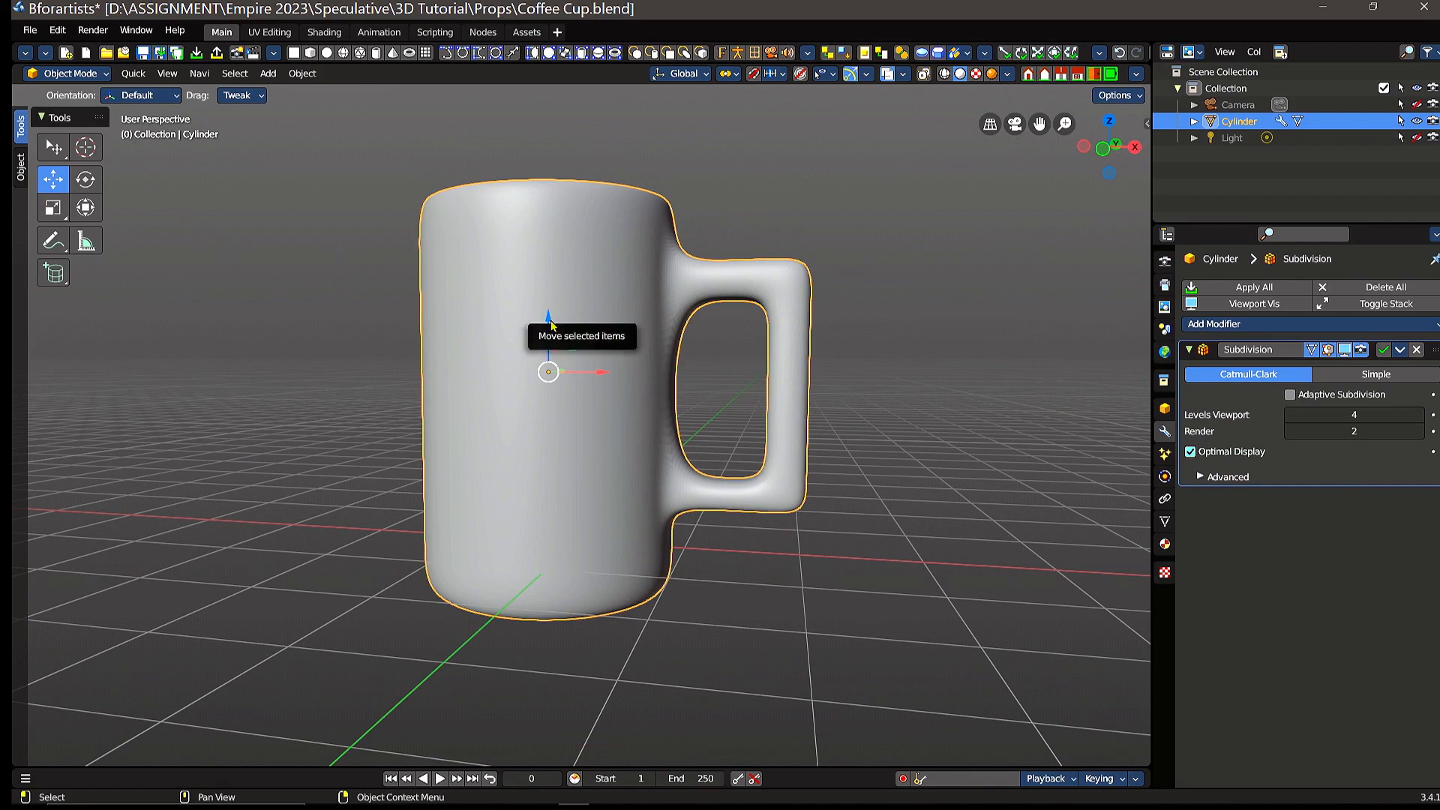
{"action": "left_click_drag", "start_coordinate": [550, 323], "coordinate": [561, 281]}
{"action": "middle_click_drag", "start_coordinate": [615, 436], "coordinate": [663, 425]}
{"action": "mouse_move", "coordinate": [545, 279]}
{"action": "left_mouse_down"}
{"action": "mouse_move", "coordinate": [546, 266]}
{"action": "mouse_move", "coordinate": [546, 277]}
{"action": "left_mouse_up"}
{"action": "right_click", "coordinate": [548, 267]}
- In the front orthographic view, move the cup up about 0.114 m along Z to rest its base on the ground line
{"action": "mouse_move", "coordinate": [698, 424]}
{"action": "middle_mouse_down"}
{"action": "mouse_move", "coordinate": [712, 378]}
{"action": "mouse_move", "coordinate": [694, 426]}
{"action": "middle_mouse_up"}
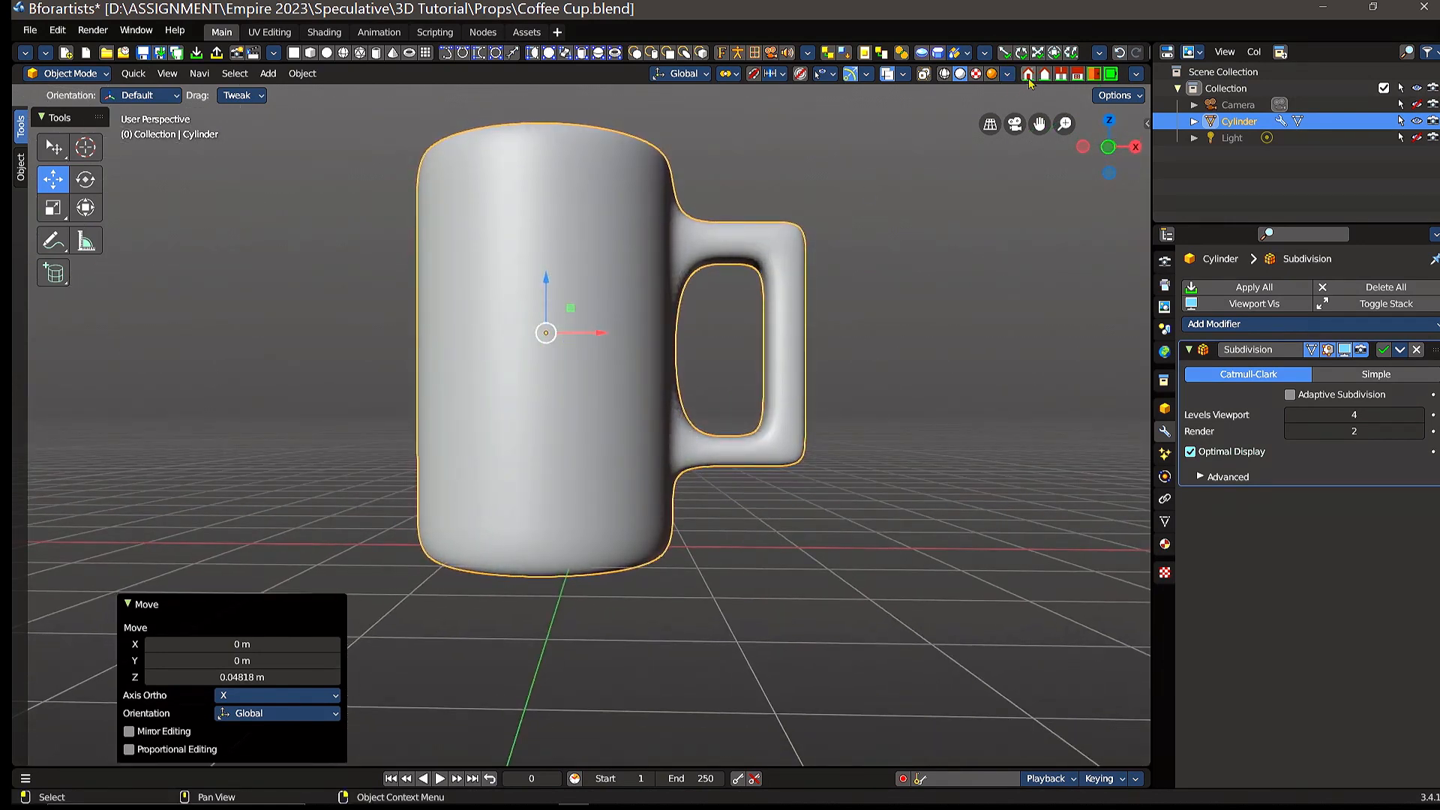
{"action": "key", "text": "KP_1"}
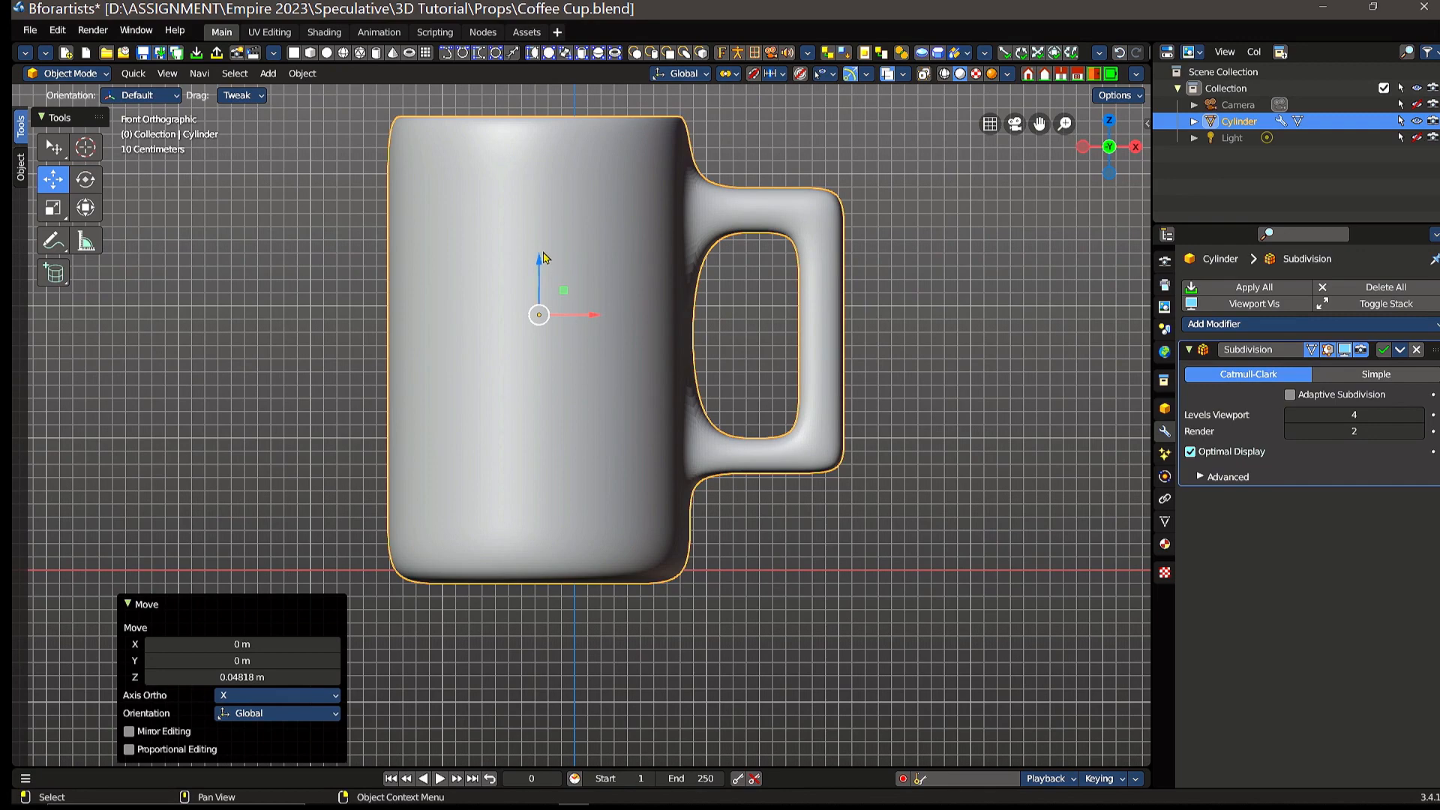
{"action": "left_click_drag", "start_coordinate": [539, 264], "coordinate": [537, 240]}
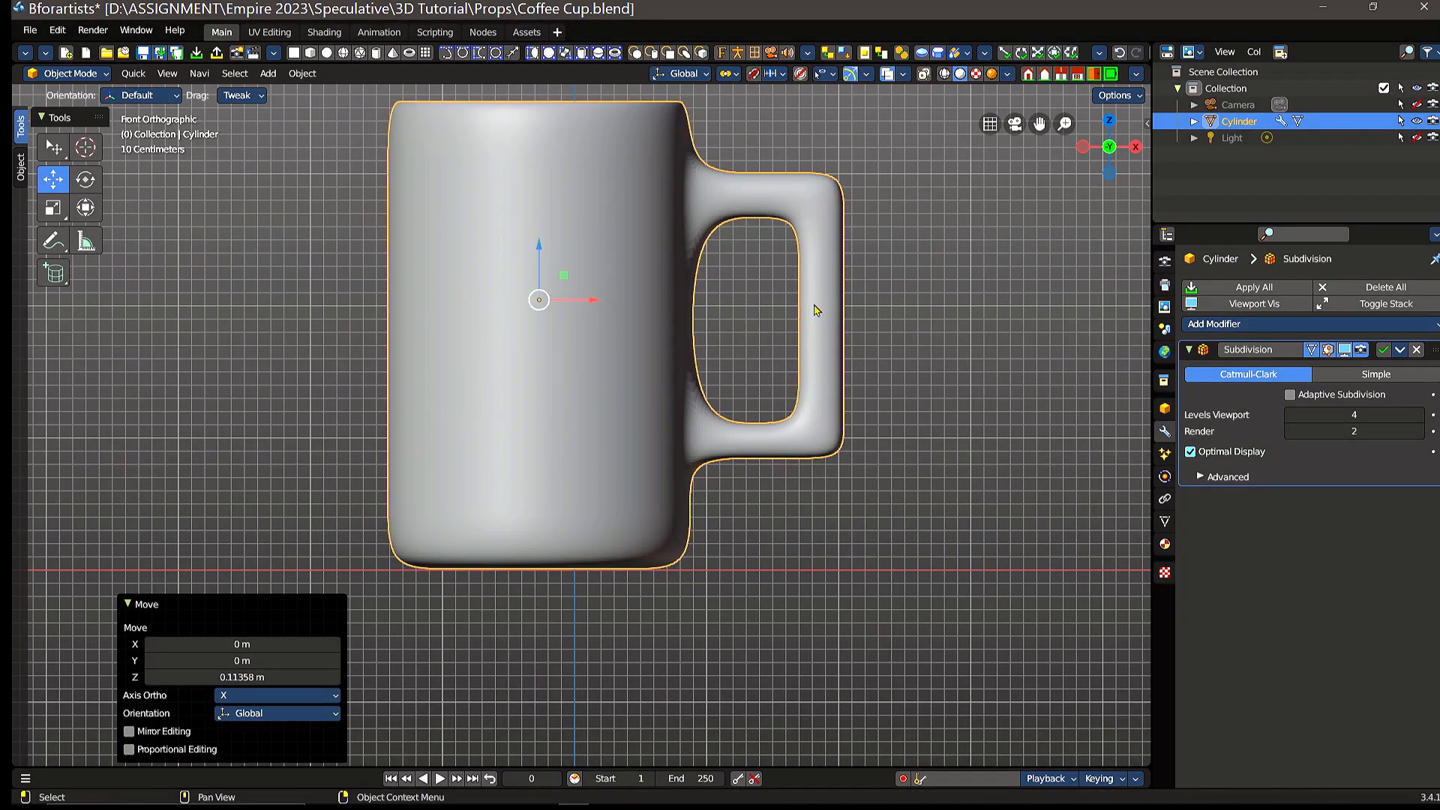
- Examine the smoothed cup's rim, interior and handle joints from several angles
{"action": "middle_click_drag", "start_coordinate": [936, 330], "coordinate": [718, 306]}
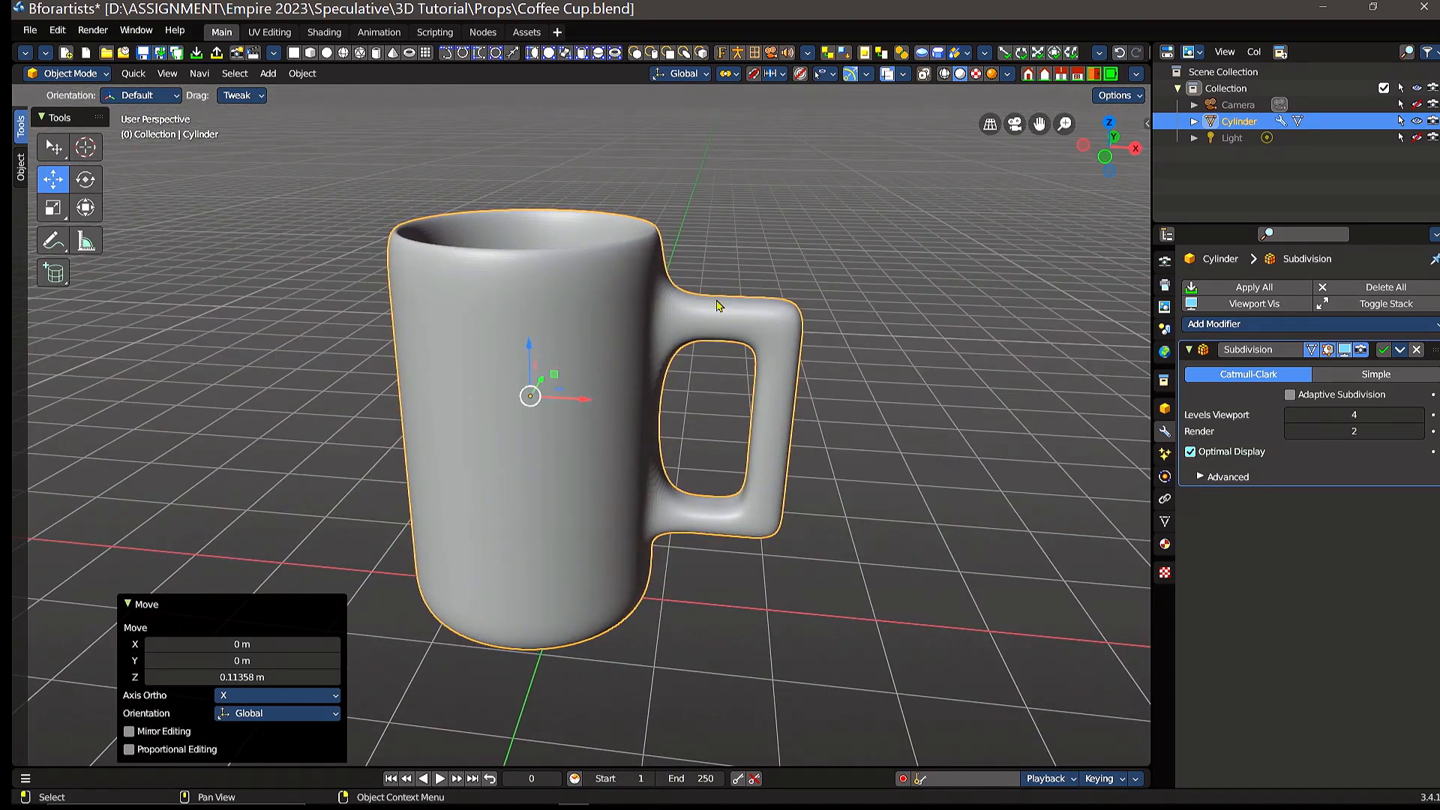
{"action": "mouse_move", "coordinate": [694, 247]}
{"action": "middle_mouse_down"}
{"action": "mouse_move", "coordinate": [714, 389]}
{"action": "mouse_move", "coordinate": [723, 296]}
{"action": "mouse_move", "coordinate": [727, 358]}
{"action": "mouse_move", "coordinate": [705, 244]}
{"action": "mouse_move", "coordinate": [716, 254]}
{"action": "middle_mouse_up"}
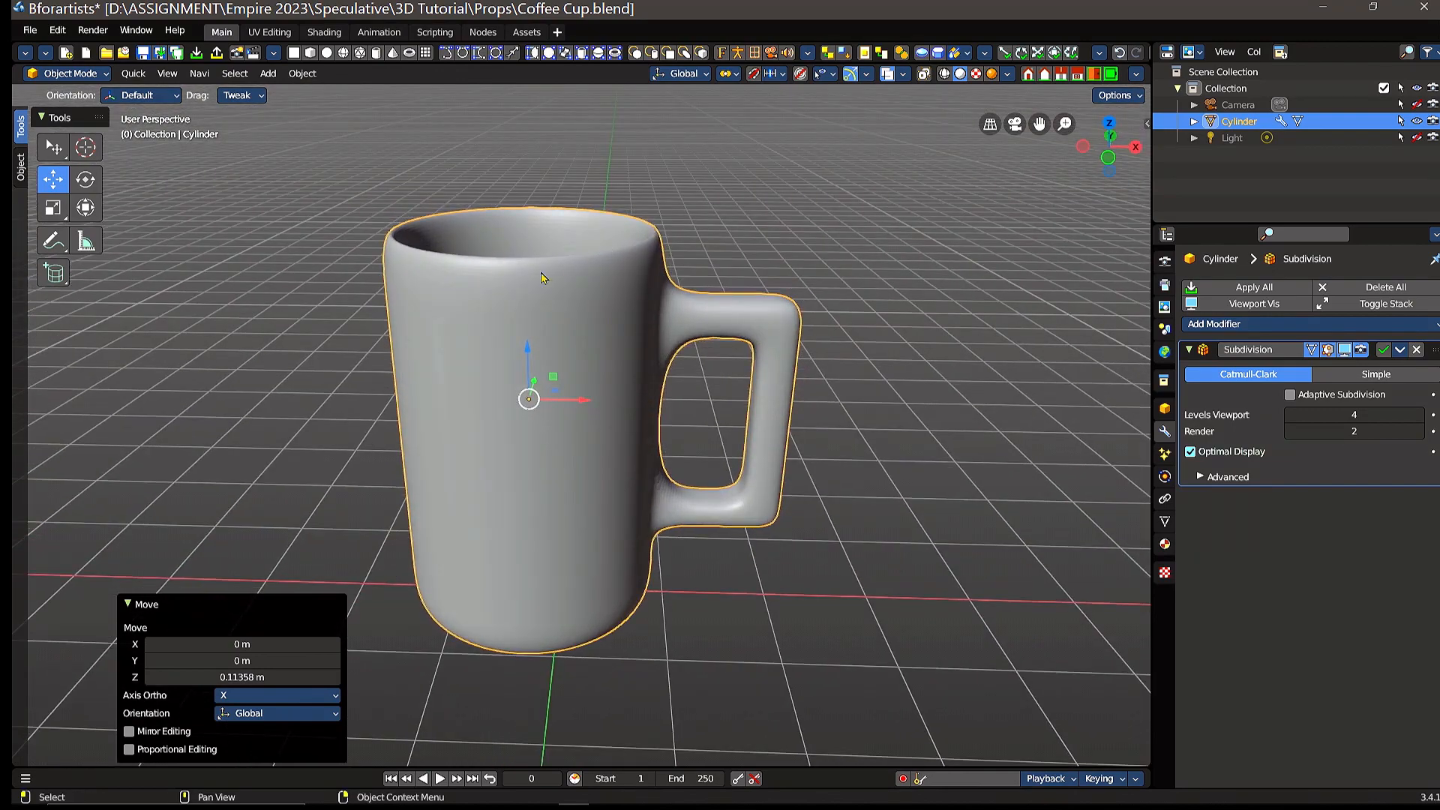
{"action": "scroll", "coordinate": [544, 277], "scroll_direction": "up", "scroll_amount": 2}
{"action": "middle_click_drag", "start_coordinate": [582, 258], "coordinate": [711, 354]}
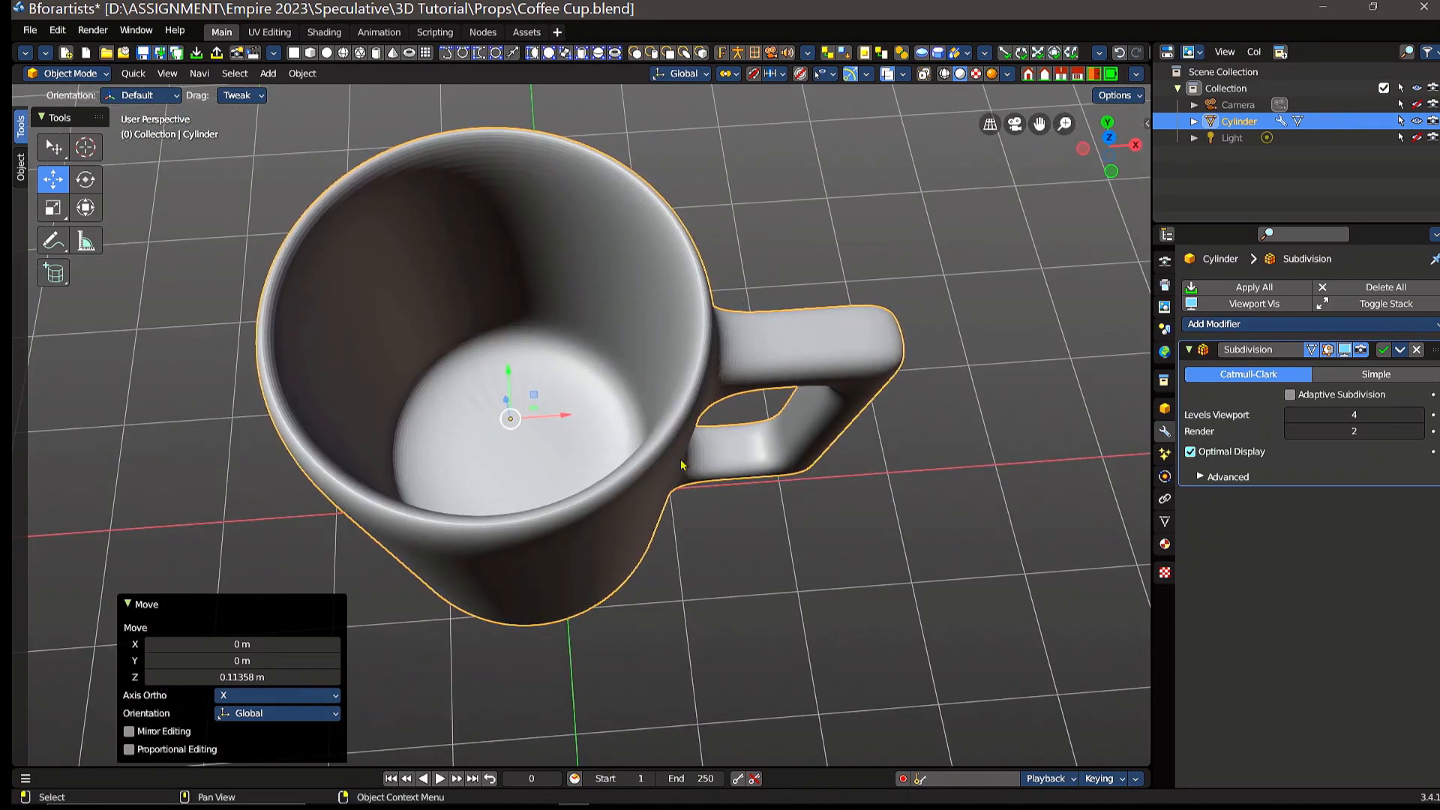
{"action": "middle_click_drag", "start_coordinate": [682, 465], "coordinate": [652, 392]}
{"action": "scroll", "coordinate": [726, 337], "scroll_direction": "up", "scroll_amount": 2}
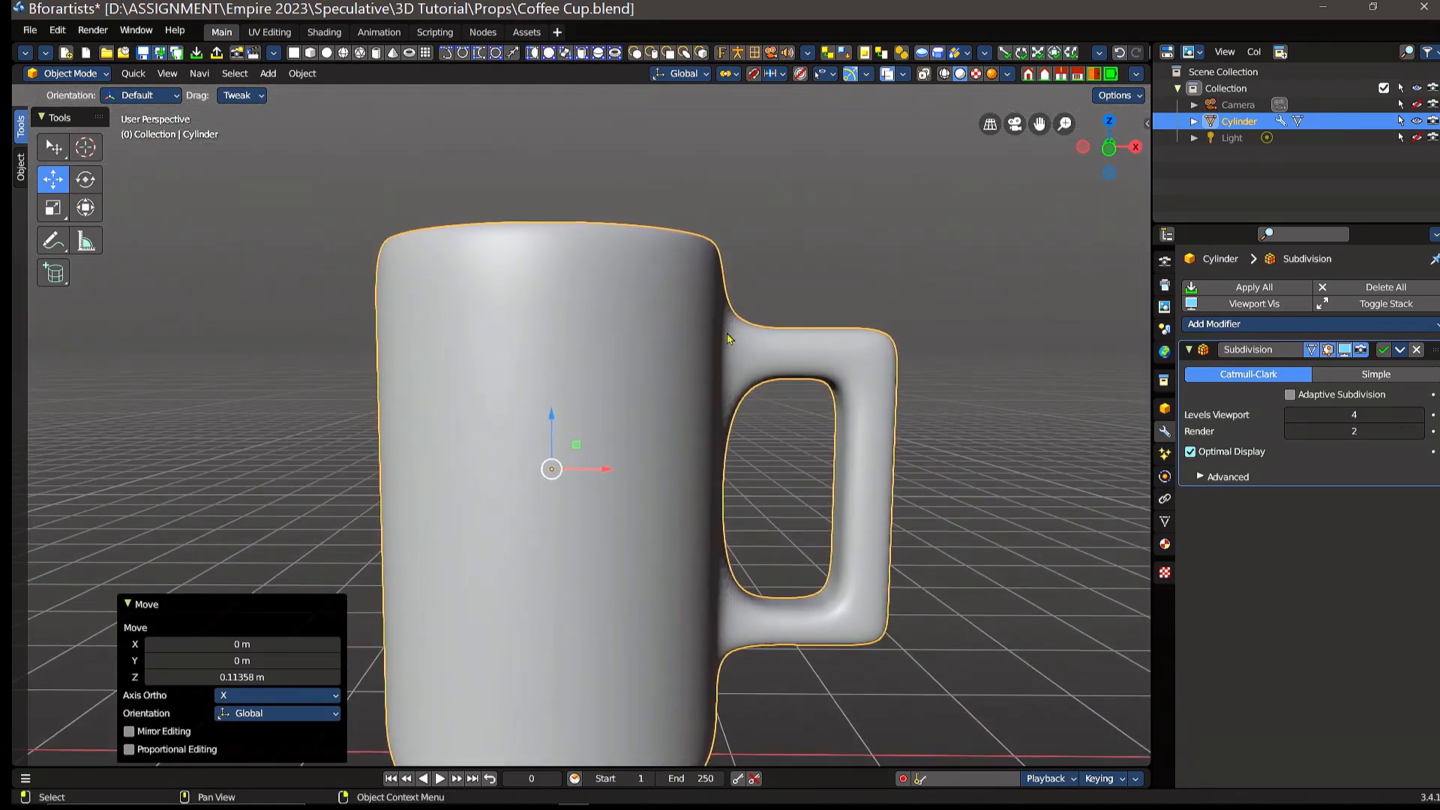
{"action": "scroll", "coordinate": [727, 338], "scroll_direction": "down", "scroll_amount": 2}
{"action": "middle_click_drag", "start_coordinate": [727, 338], "coordinate": [591, 386]}
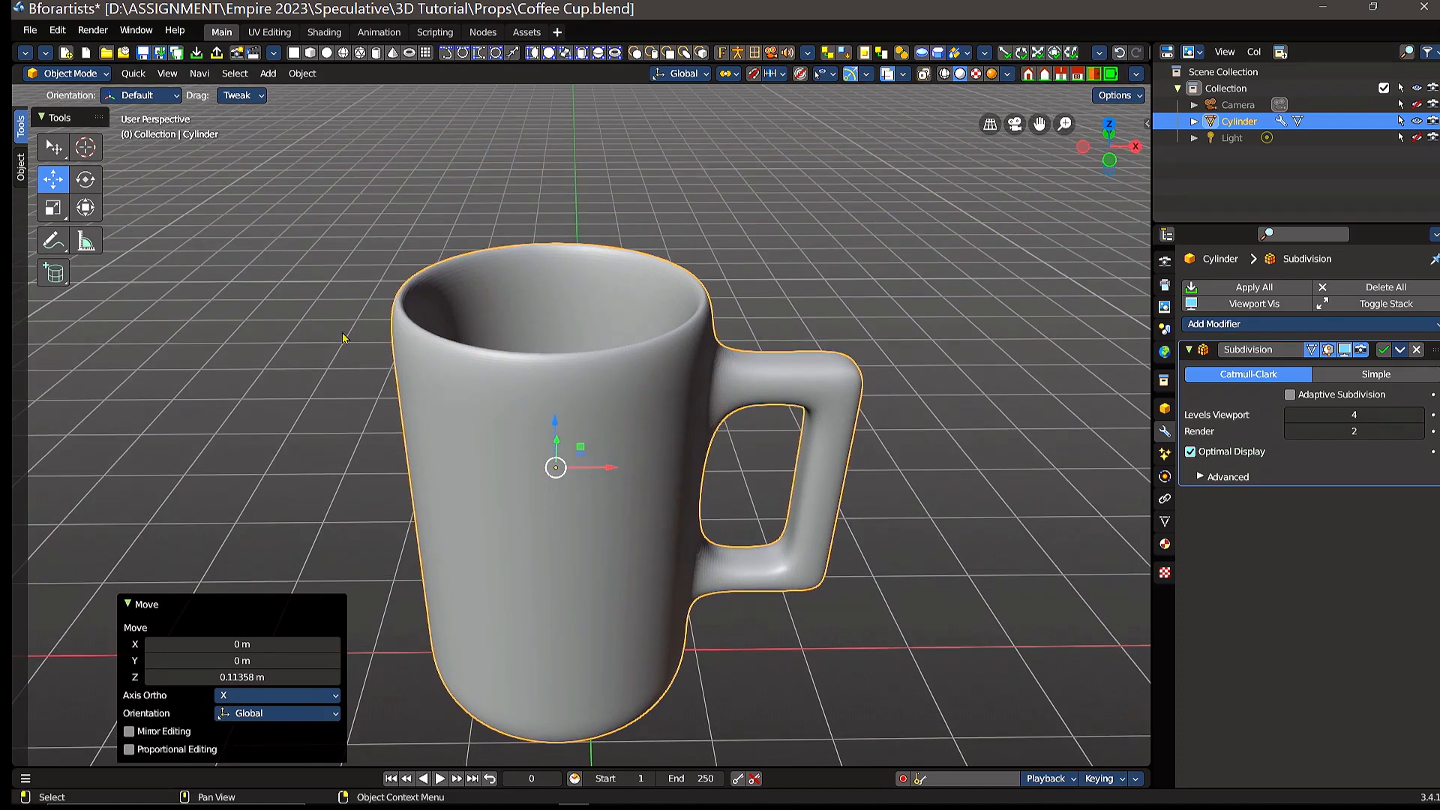
- In Edit Mode, cut two edge loops around the outer wall below the rim, one at factor 0 and one slid to -0.653
{"action": "left_click", "coordinate": [94, 74]}
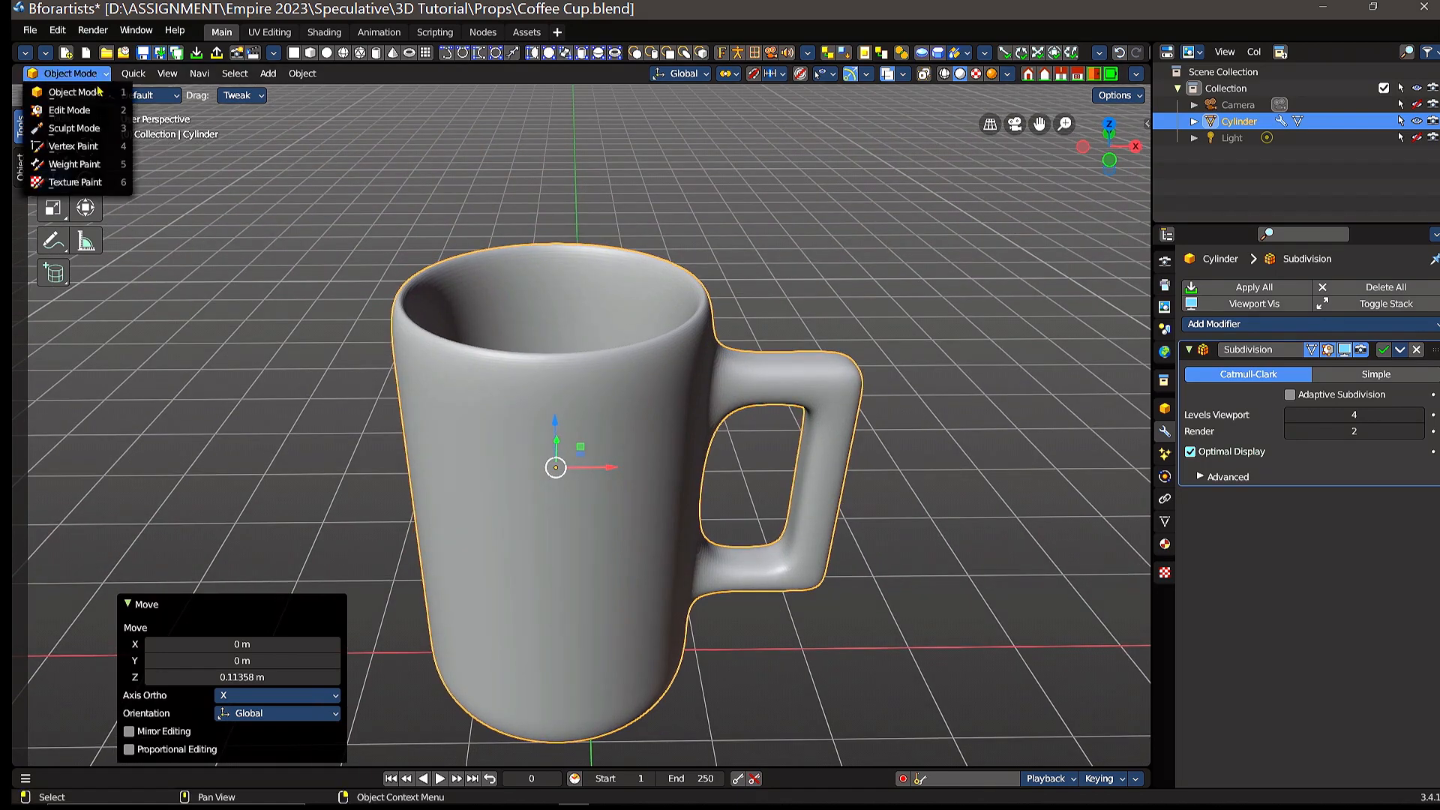
{"action": "left_click", "coordinate": [96, 110]}
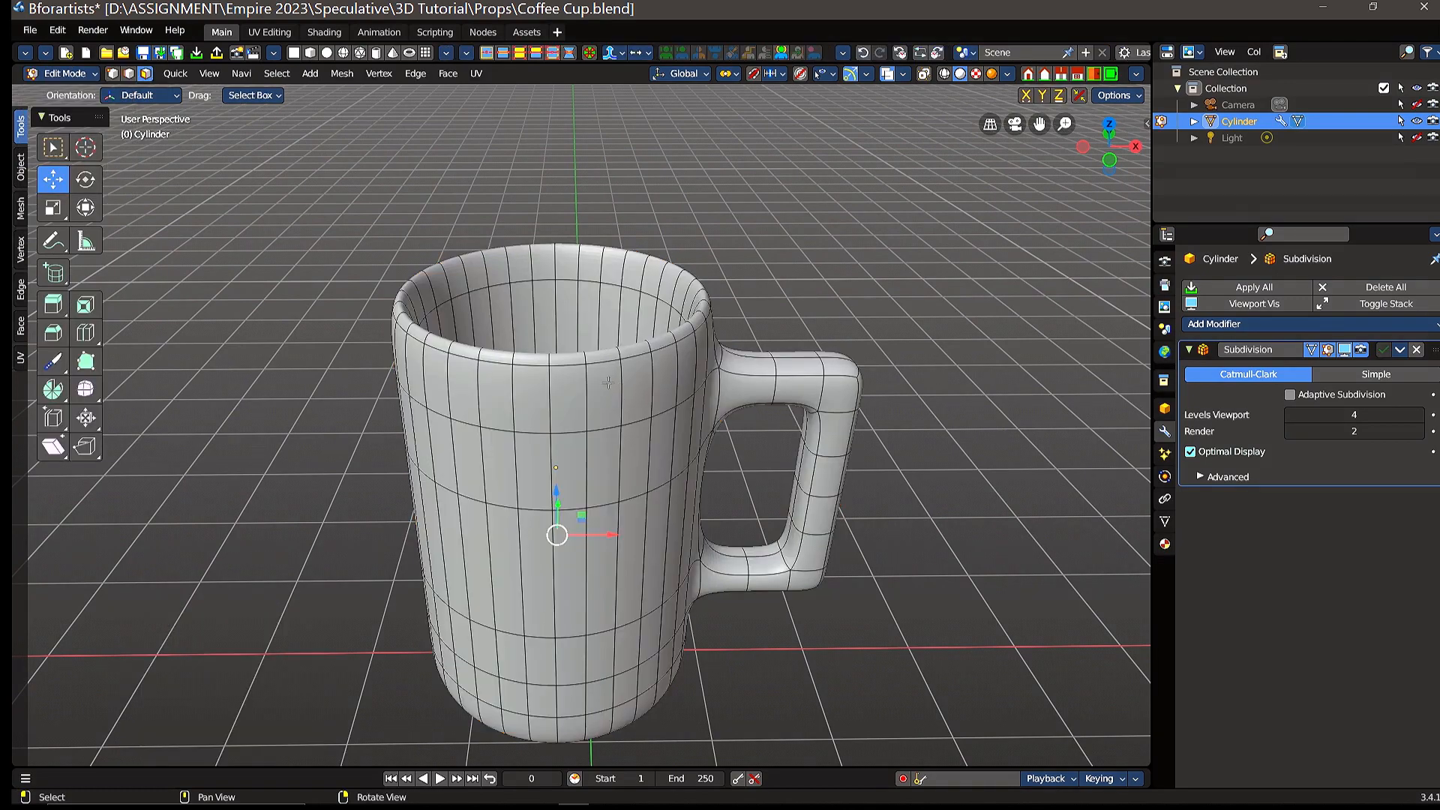
{"action": "left_click", "coordinate": [87, 336]}
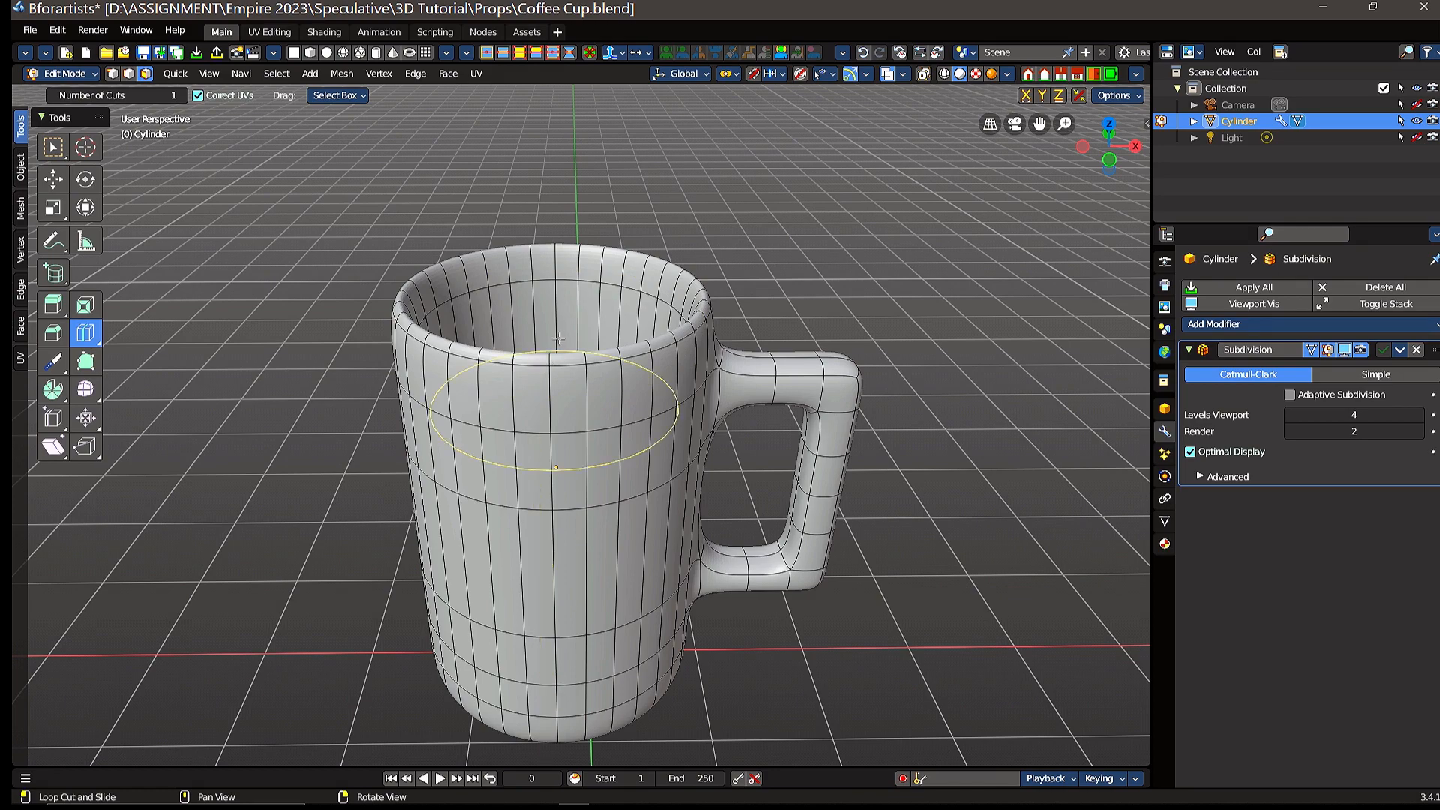
{"action": "left_click", "coordinate": [546, 391]}
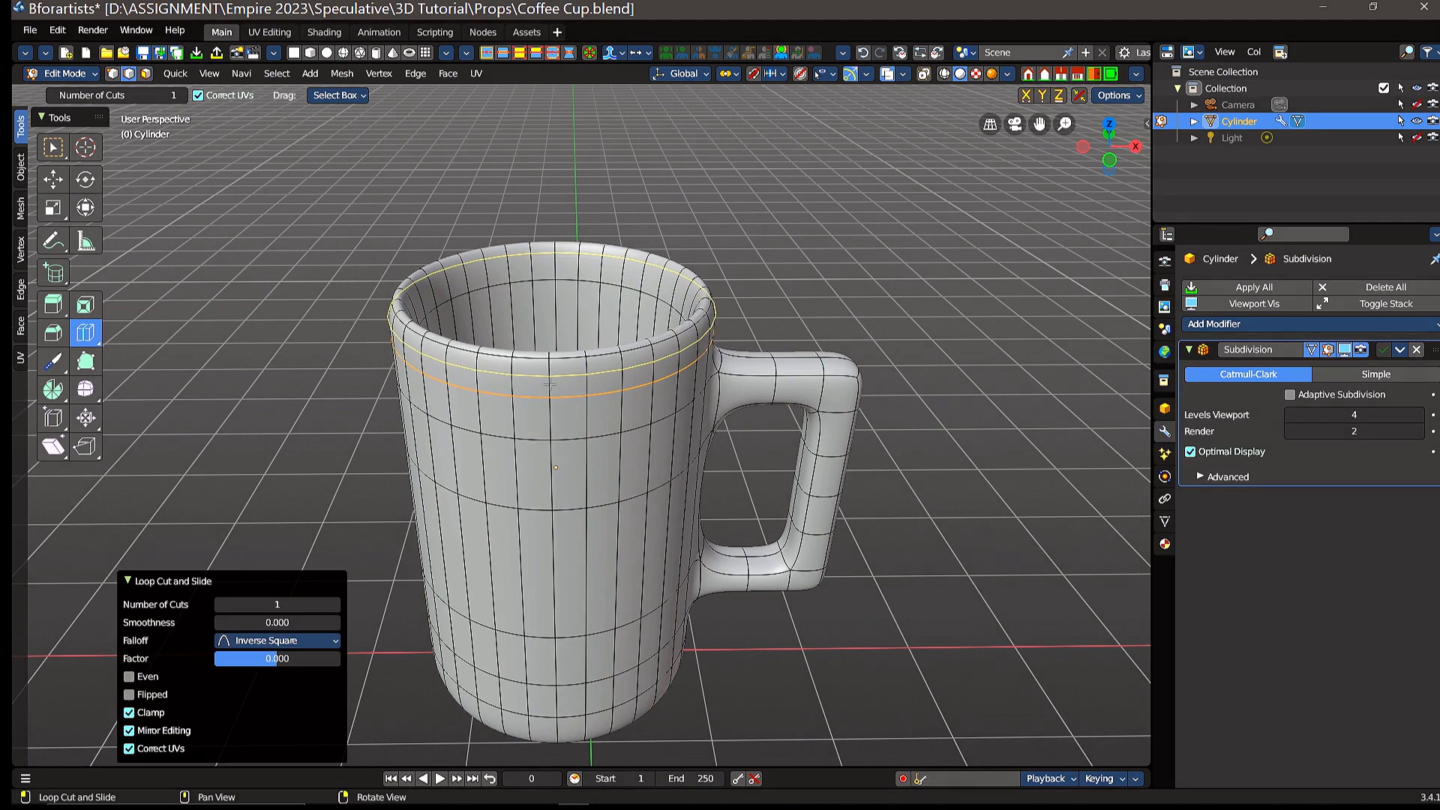
{"action": "mouse_move", "coordinate": [553, 376]}
{"action": "left_mouse_down"}
{"action": "mouse_move", "coordinate": [552, 388]}
{"action": "mouse_move", "coordinate": [551, 330]}
{"action": "mouse_move", "coordinate": [552, 369]}
{"action": "left_mouse_up"}
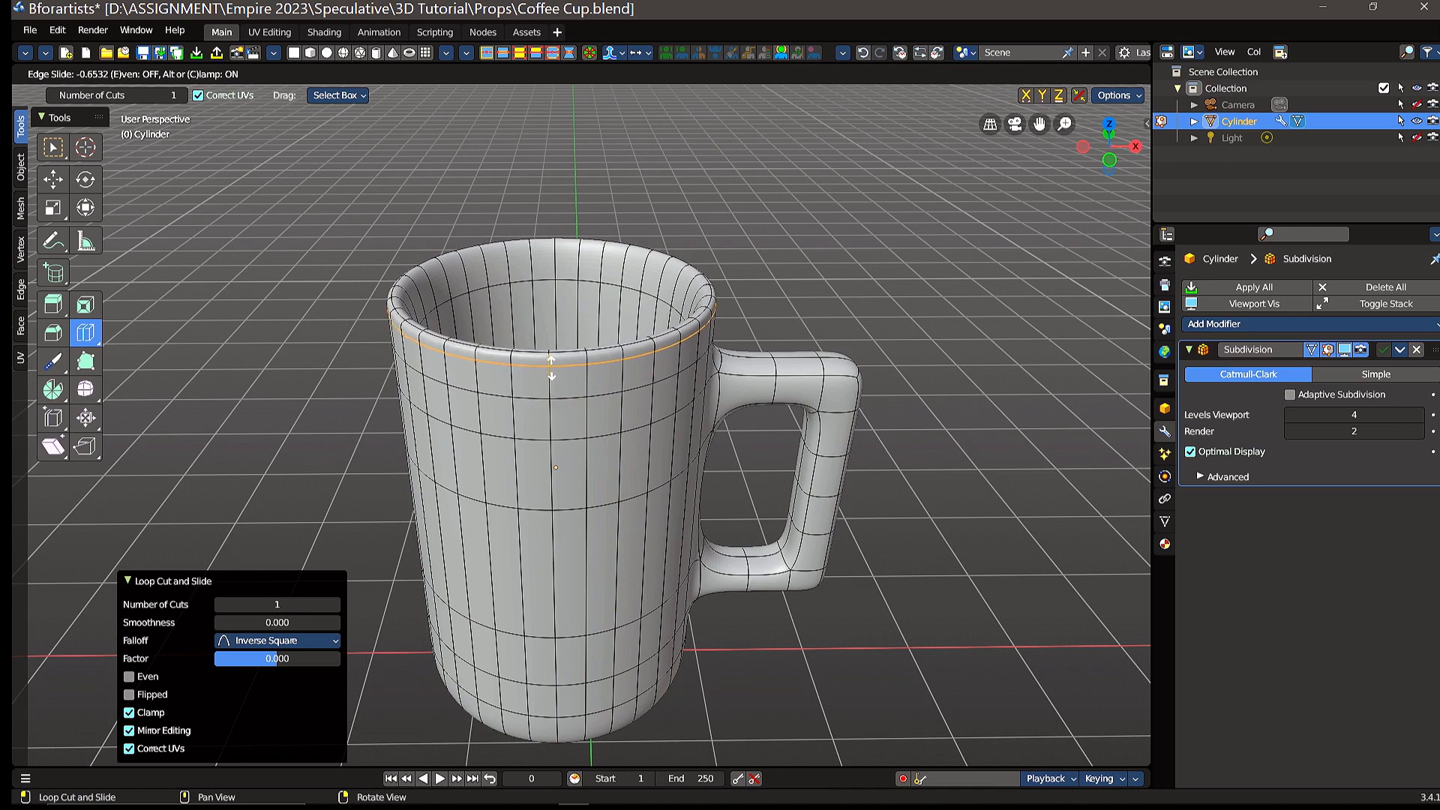
{"action": "left_click", "coordinate": [552, 368]}
- Cut an edge loop around the inner side of the cup's rim, slid to a factor of -0.297
{"action": "scroll", "coordinate": [556, 353], "scroll_direction": "up", "scroll_amount": 2}
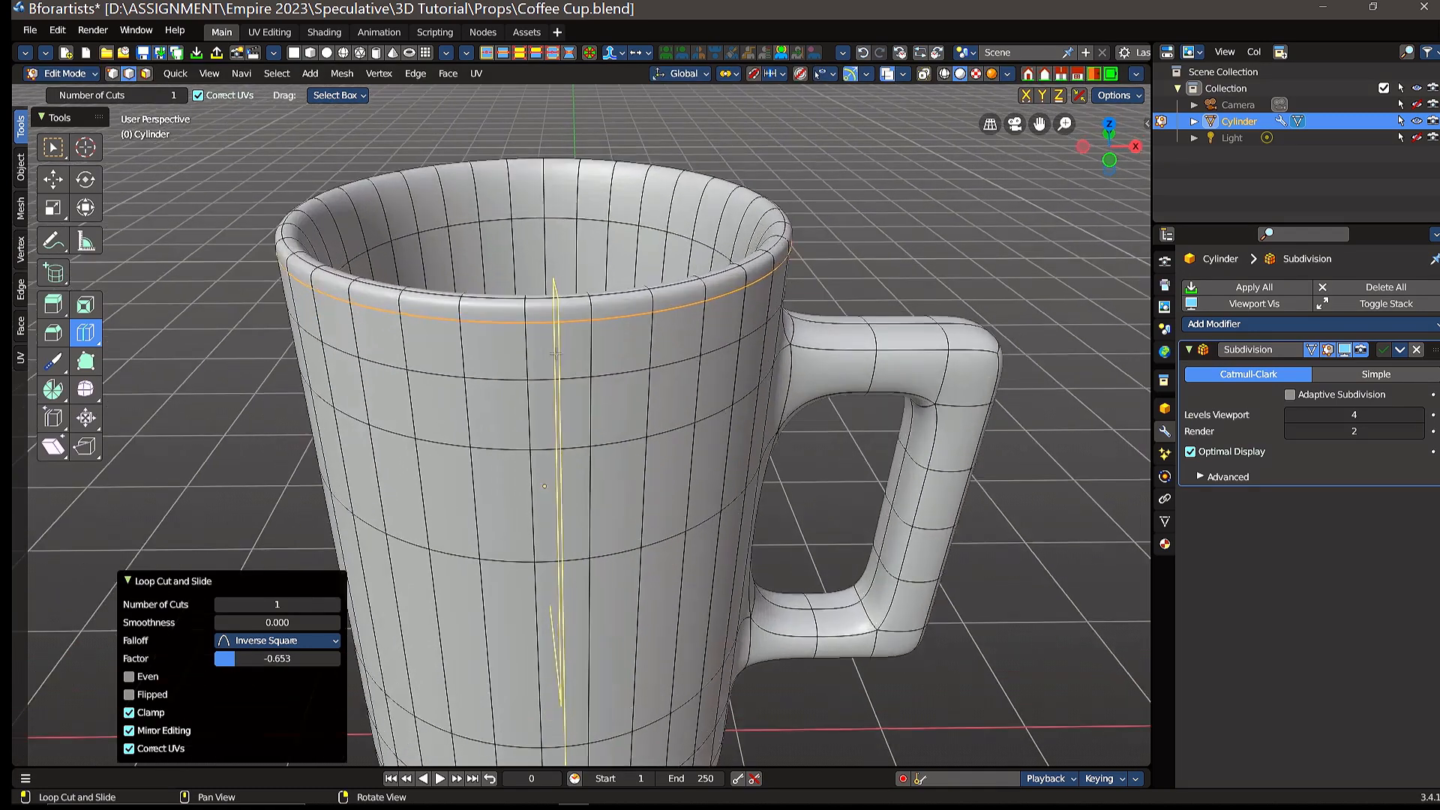
{"action": "middle_click_drag", "start_coordinate": [556, 353], "coordinate": [622, 369]}
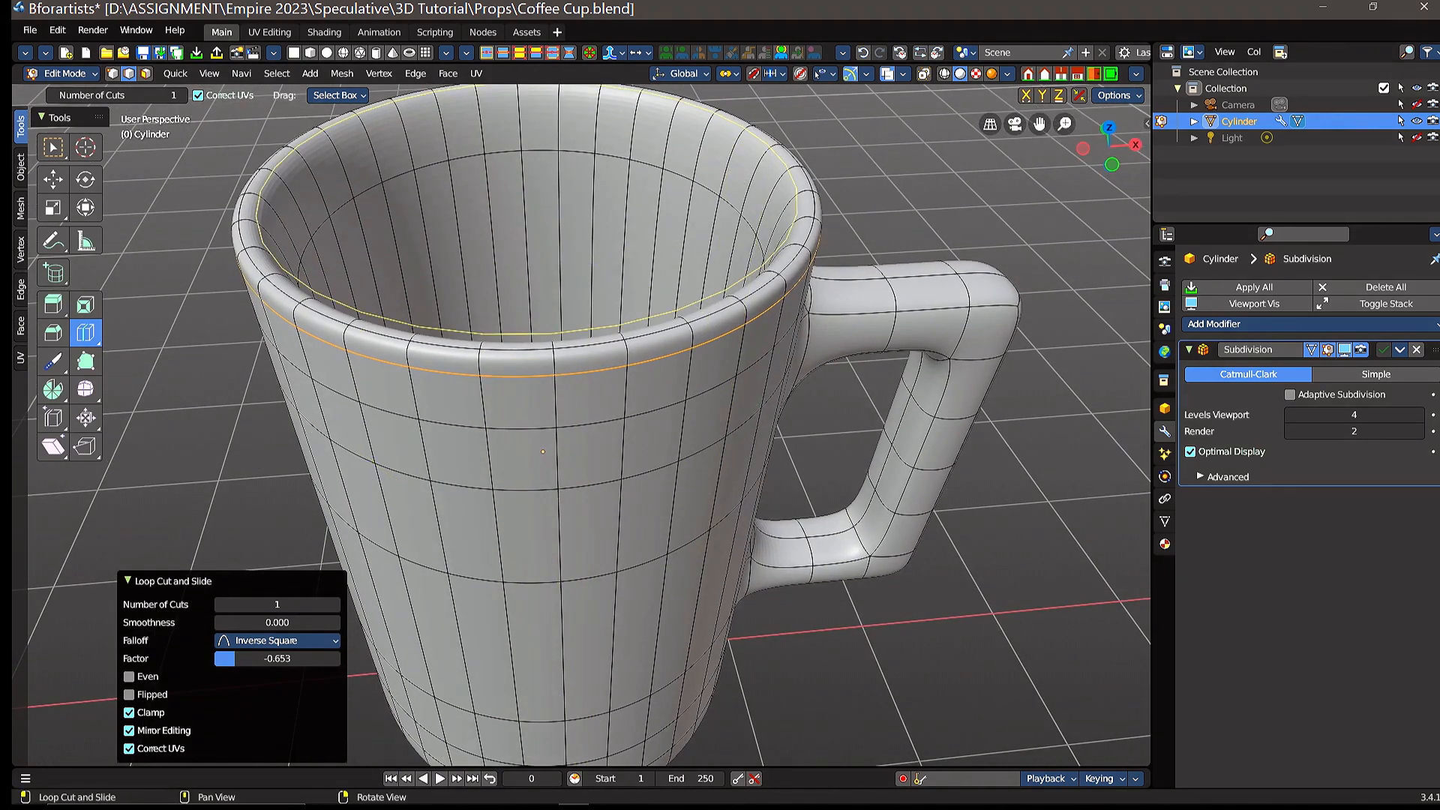
{"action": "left_click", "coordinate": [742, 167]}
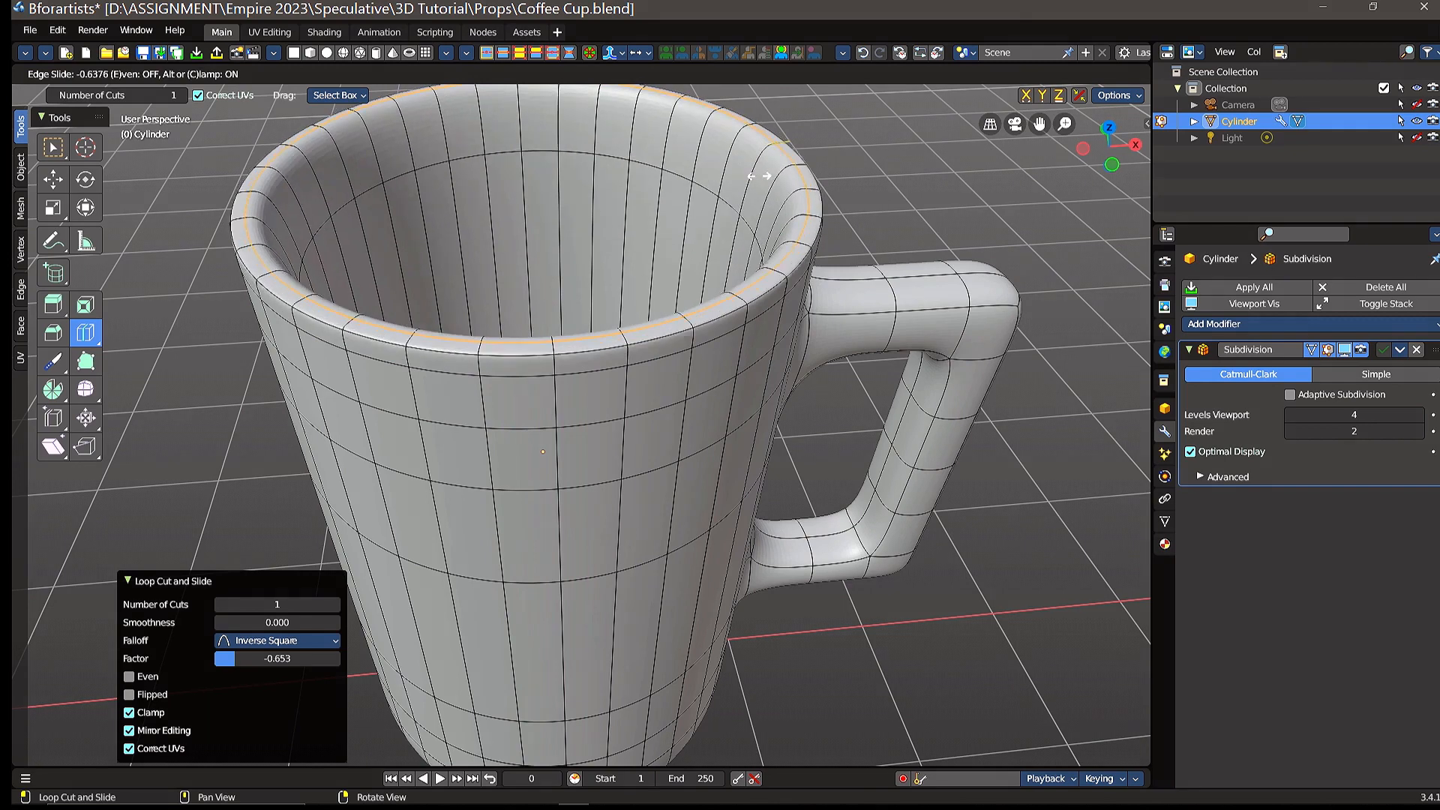
{"action": "mouse_move", "coordinate": [759, 175]}
{"action": "left_mouse_down"}
{"action": "mouse_move", "coordinate": [686, 156]}
{"action": "mouse_move", "coordinate": [721, 160]}
{"action": "mouse_move", "coordinate": [761, 225]}
{"action": "mouse_move", "coordinate": [748, 159]}
{"action": "left_mouse_up"}
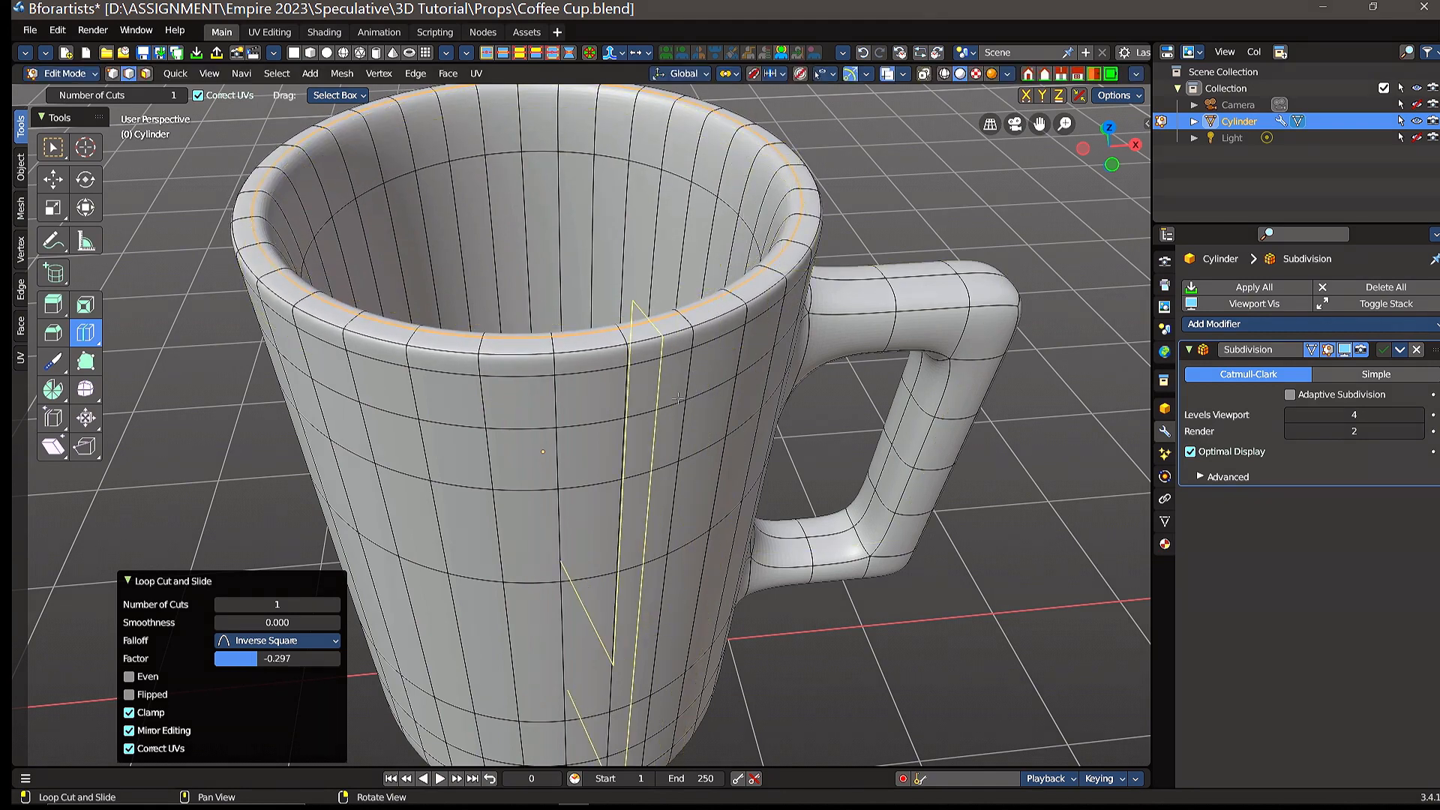
- Switch to Object Mode and examine the smoothed cup's rim, interior and handle from several angles
{"action": "left_click", "coordinate": [52, 179]}
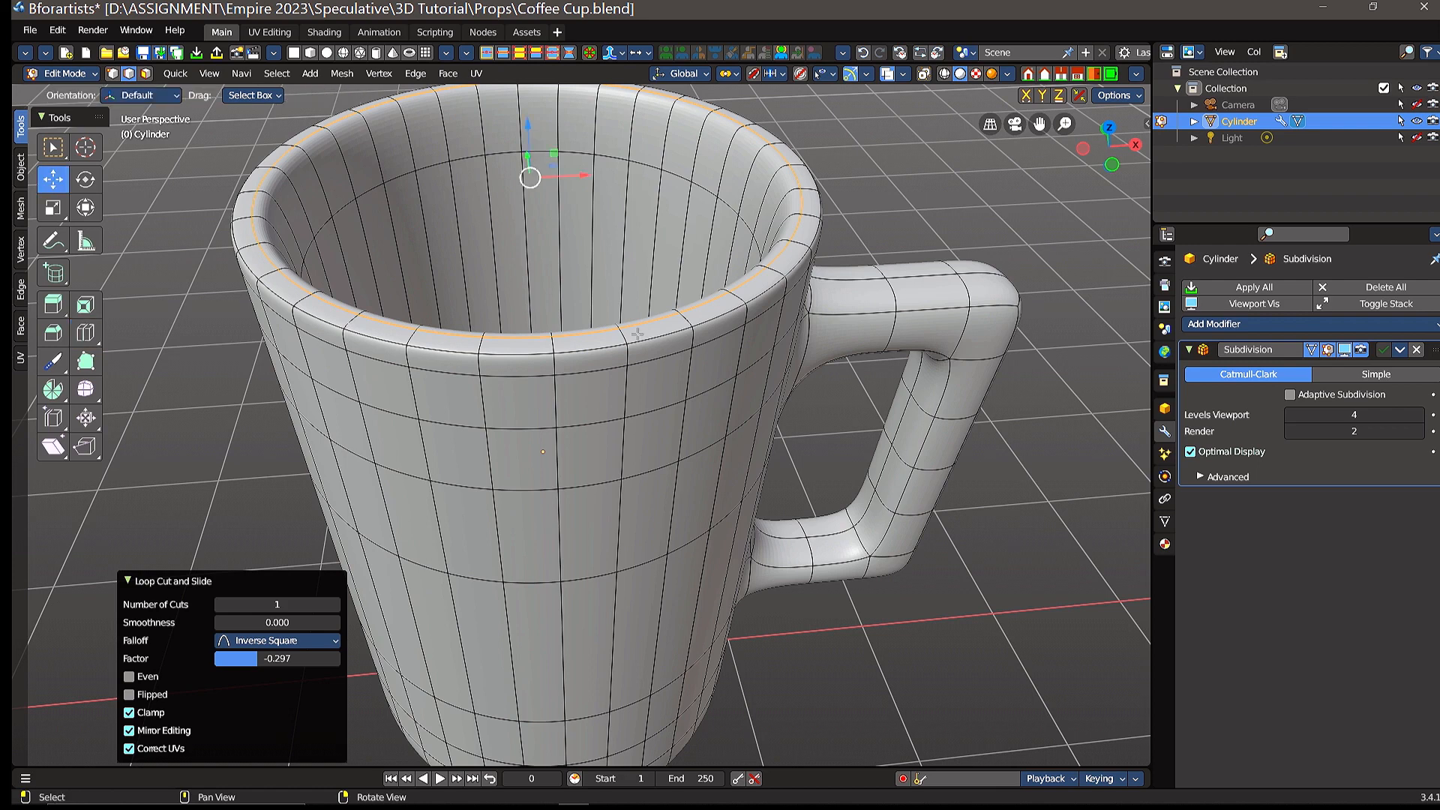
{"action": "left_click", "coordinate": [79, 74]}
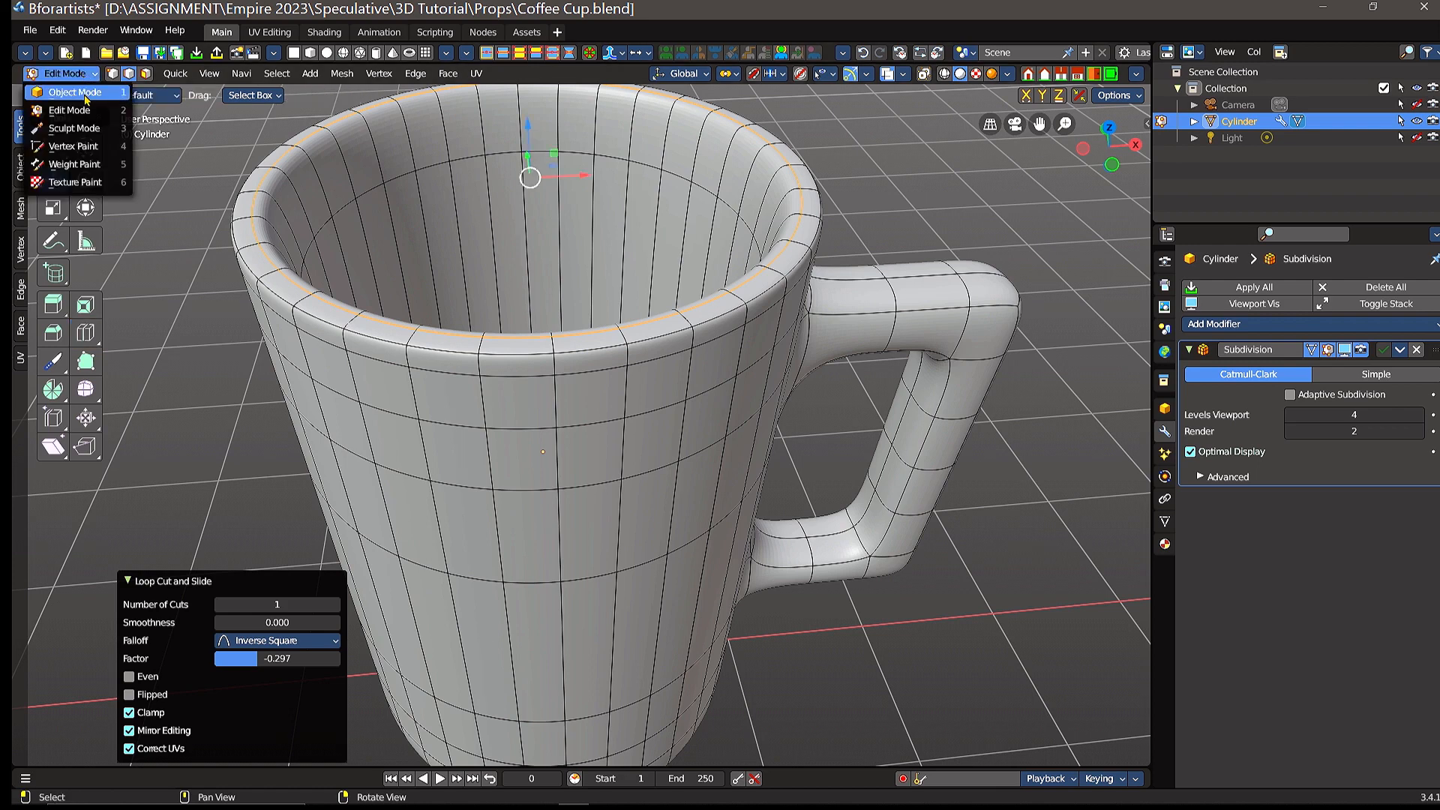
{"action": "left_click", "coordinate": [75, 92]}
{"action": "middle_click_drag", "start_coordinate": [711, 373], "coordinate": [771, 383]}
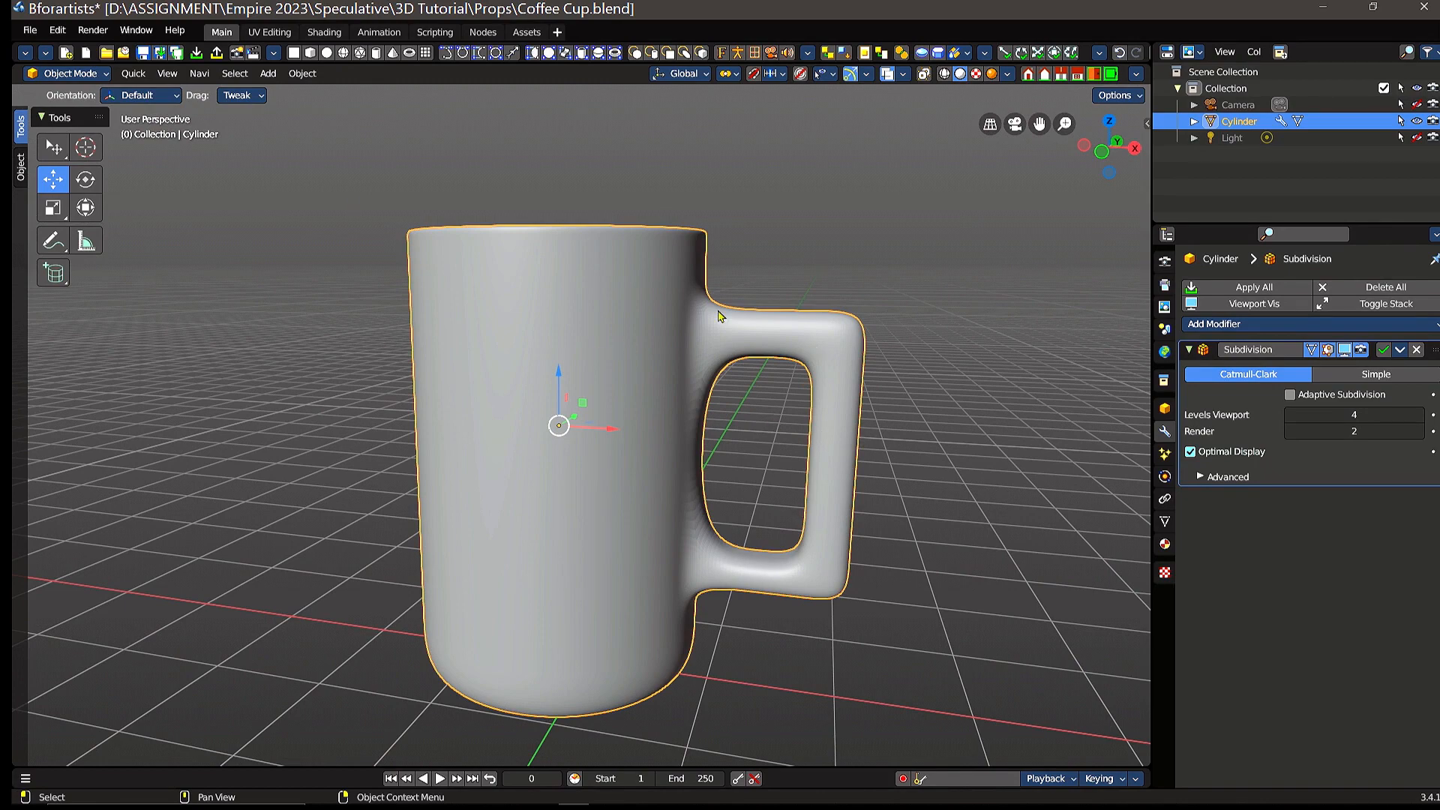
{"action": "mouse_move", "coordinate": [720, 316]}
{"action": "middle_mouse_down"}
{"action": "mouse_move", "coordinate": [722, 375]}
{"action": "mouse_move", "coordinate": [722, 311]}
{"action": "middle_mouse_up"}
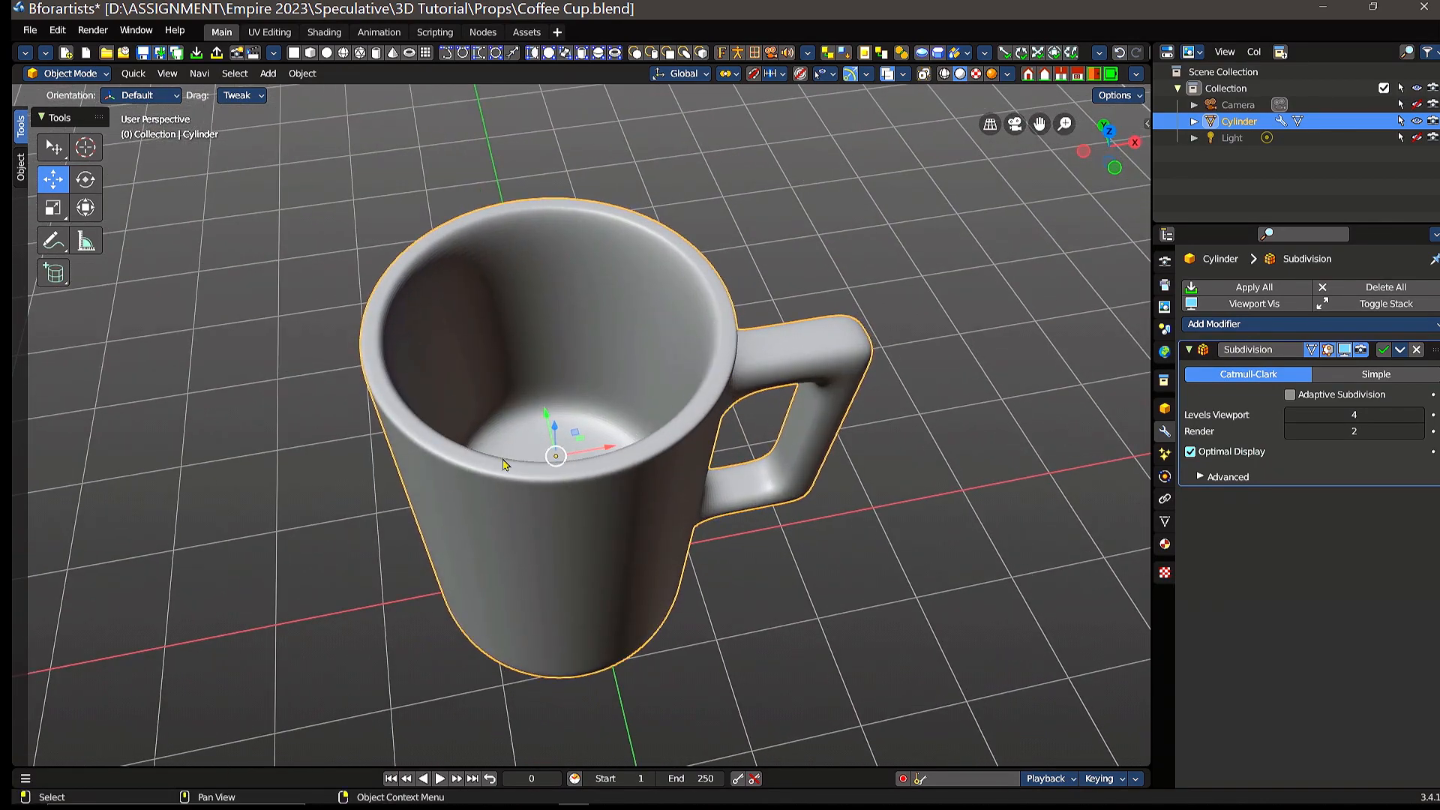
{"action": "middle_click_drag", "start_coordinate": [660, 445], "coordinate": [643, 371]}
- Return to Edit Mode and inspect the cup's inner floor, wall thickness and handle in wireframe shading from several angles
{"action": "left_click", "coordinate": [69, 73]}
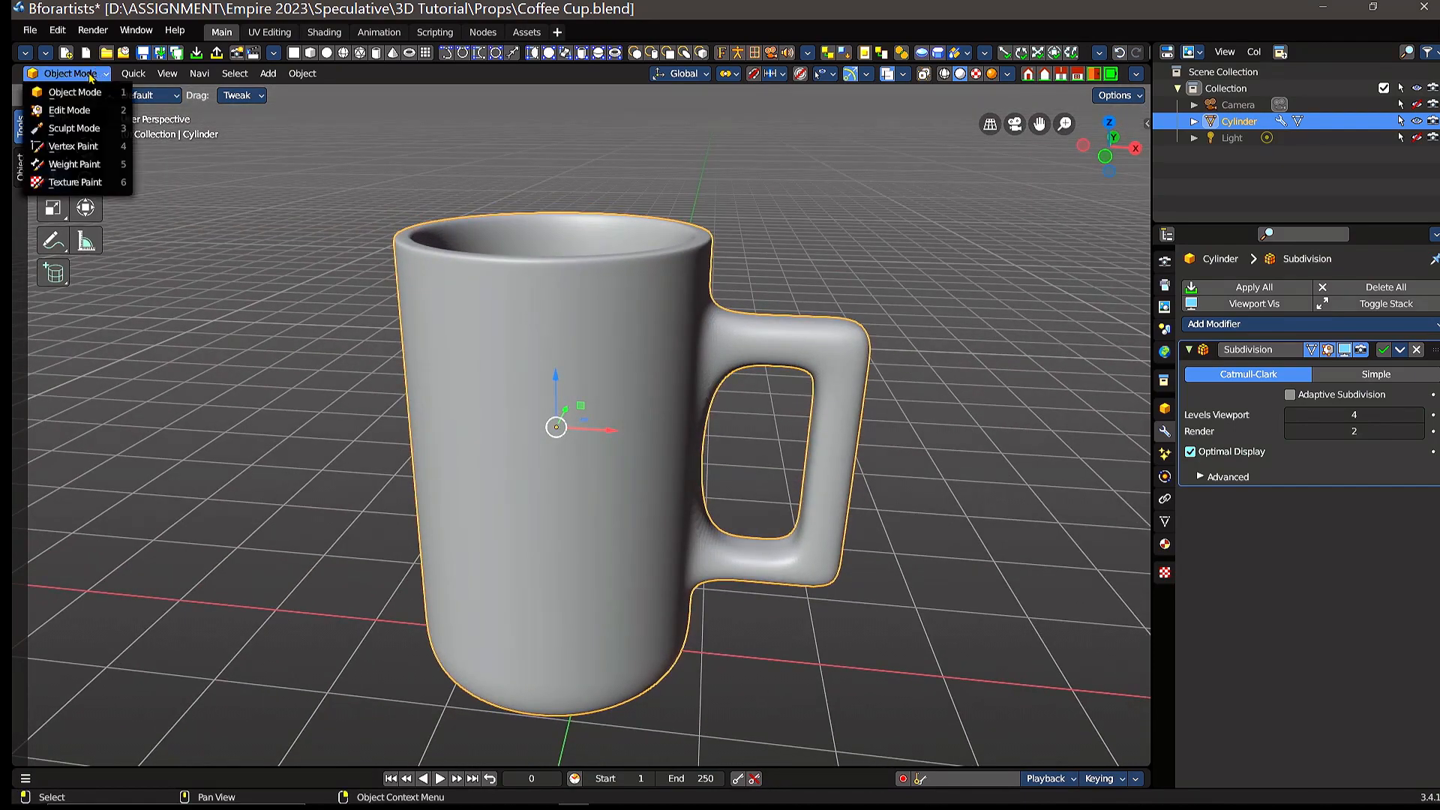
{"action": "left_click", "coordinate": [75, 111]}
{"action": "scroll", "coordinate": [814, 365], "scroll_direction": "up", "scroll_amount": 2}
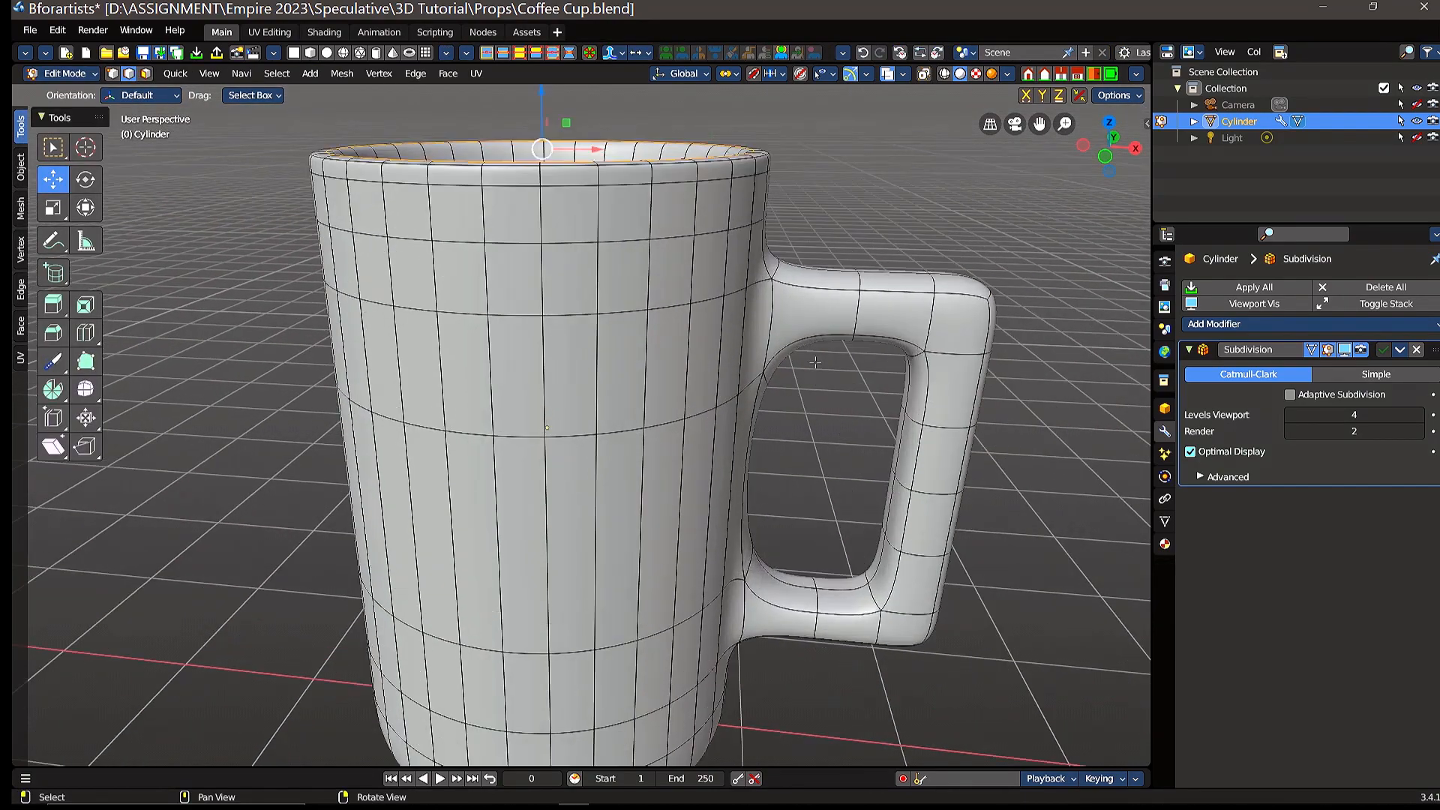
{"action": "right_click_drag", "start_coordinate": [884, 365], "coordinate": [820, 377]}
{"action": "middle_click_drag", "start_coordinate": [819, 377], "coordinate": [597, 494]}
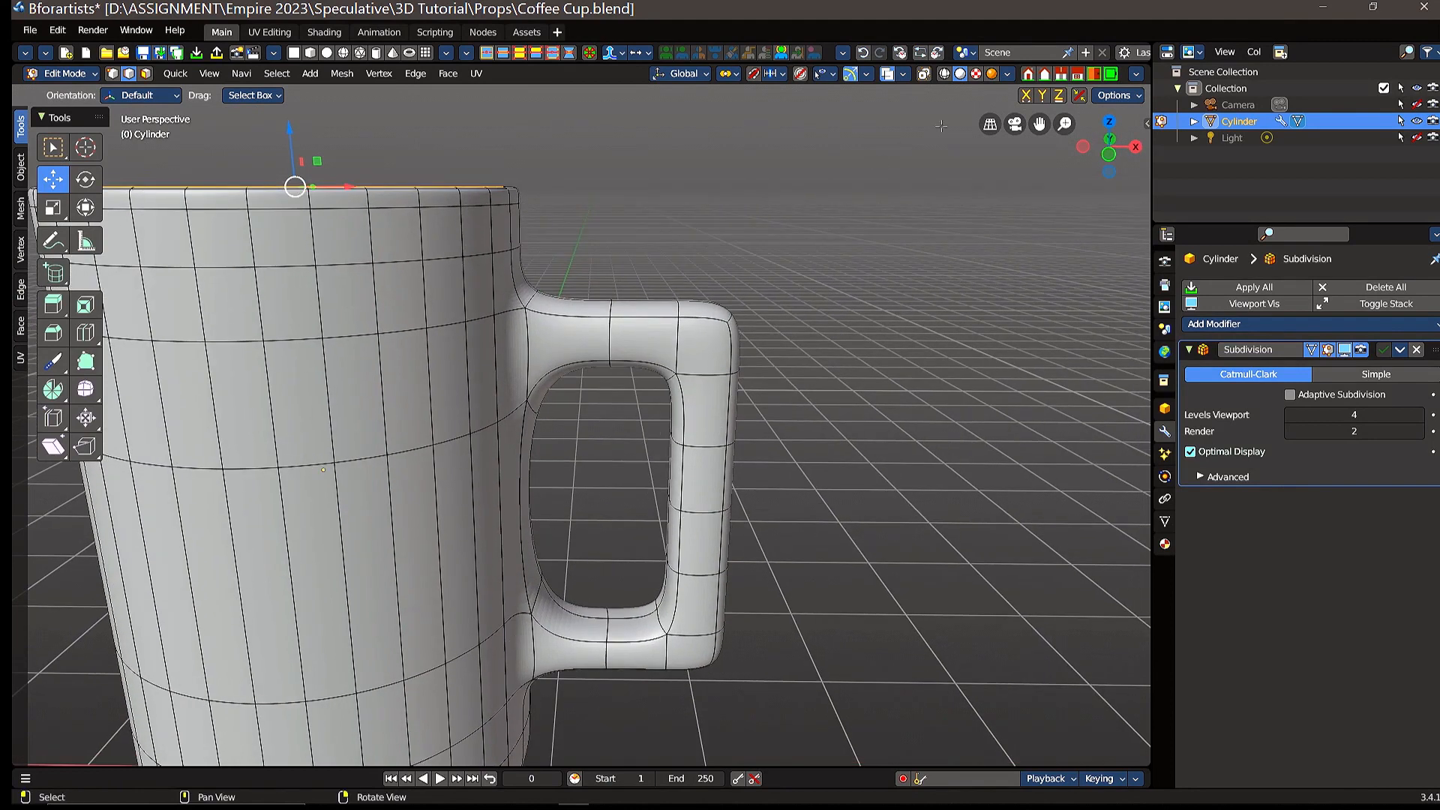
{"action": "left_click", "coordinate": [944, 73]}
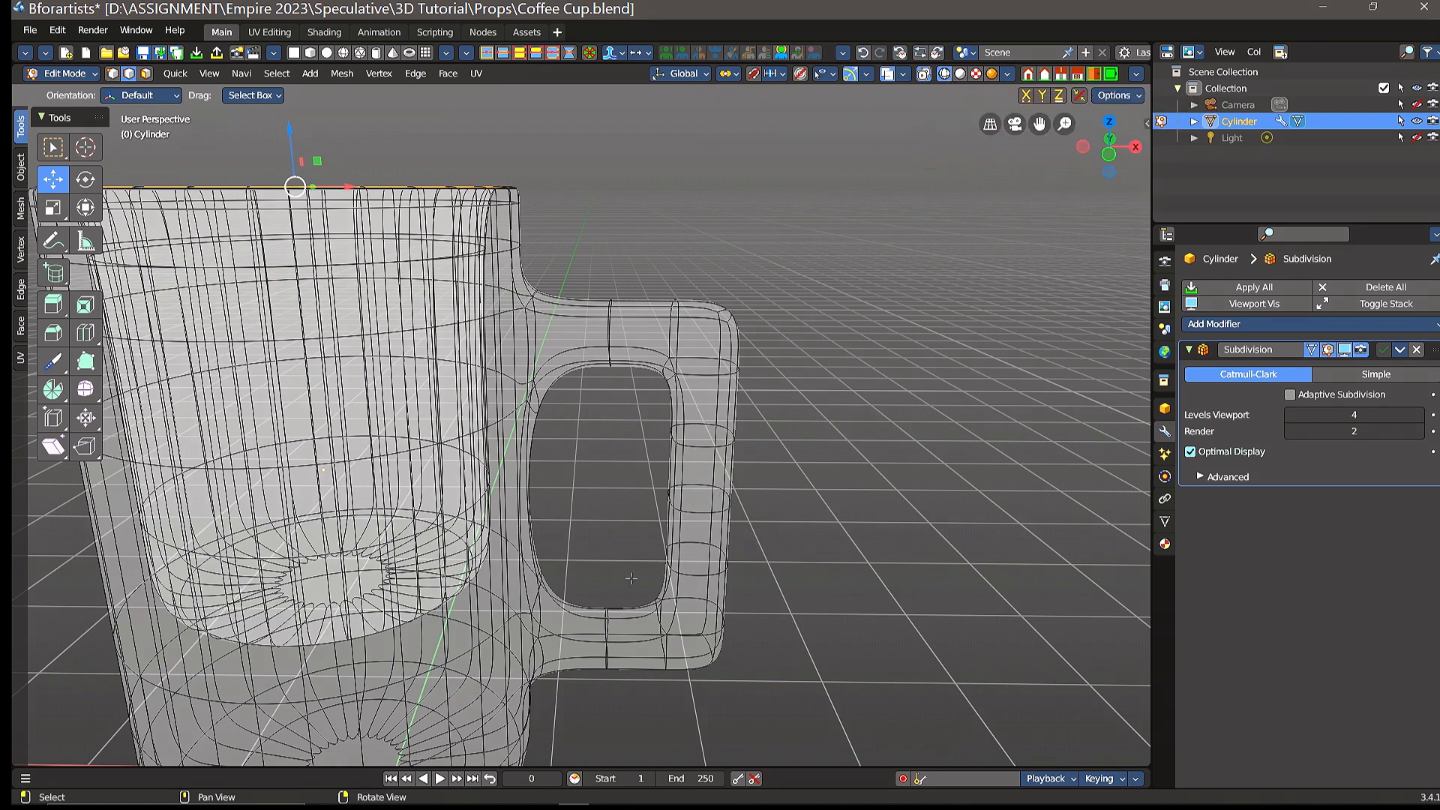
{"action": "middle_click_drag", "start_coordinate": [805, 481], "coordinate": [758, 477]}
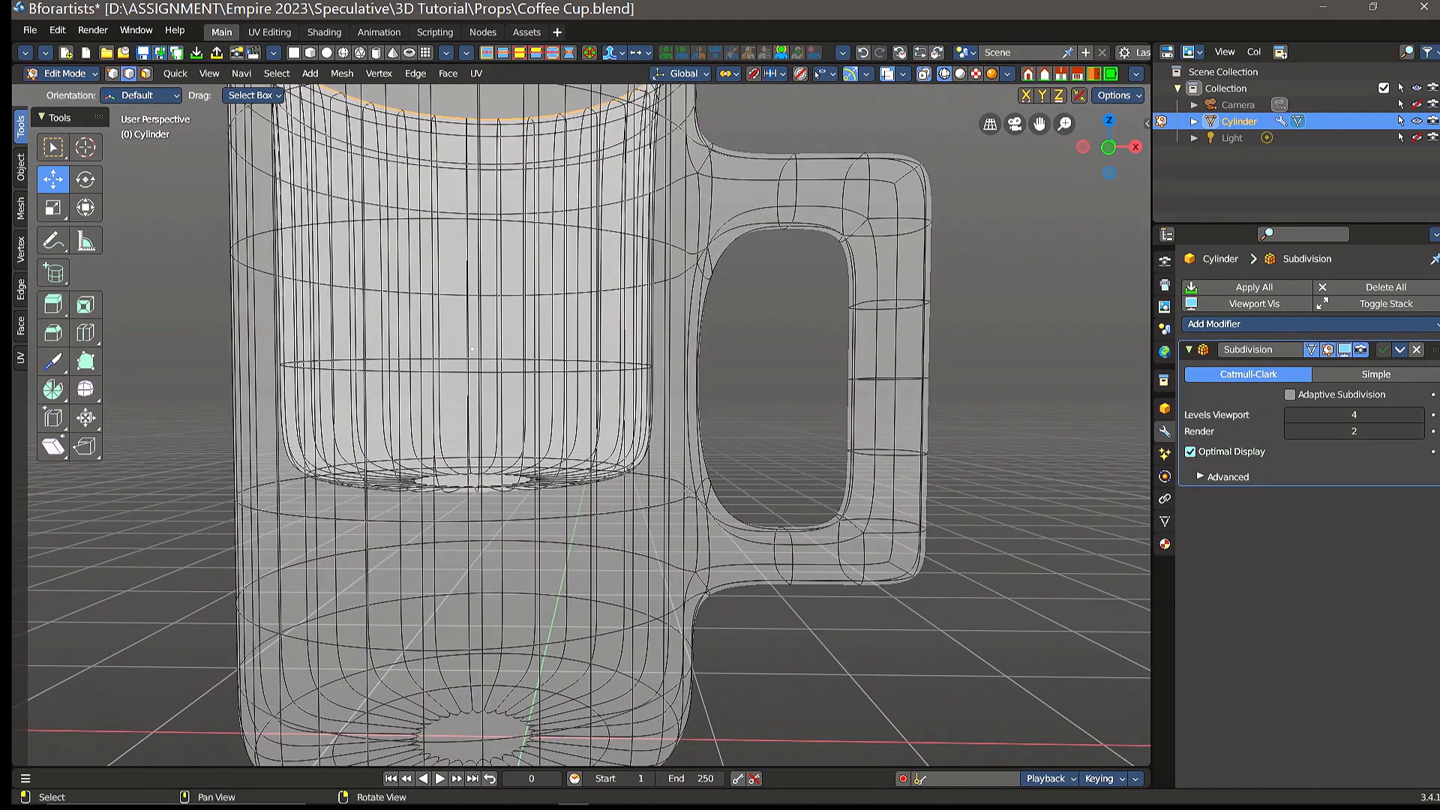
{"action": "scroll", "coordinate": [745, 409], "scroll_direction": "down", "scroll_amount": 3}
{"action": "middle_click_drag", "start_coordinate": [760, 424], "coordinate": [510, 450]}
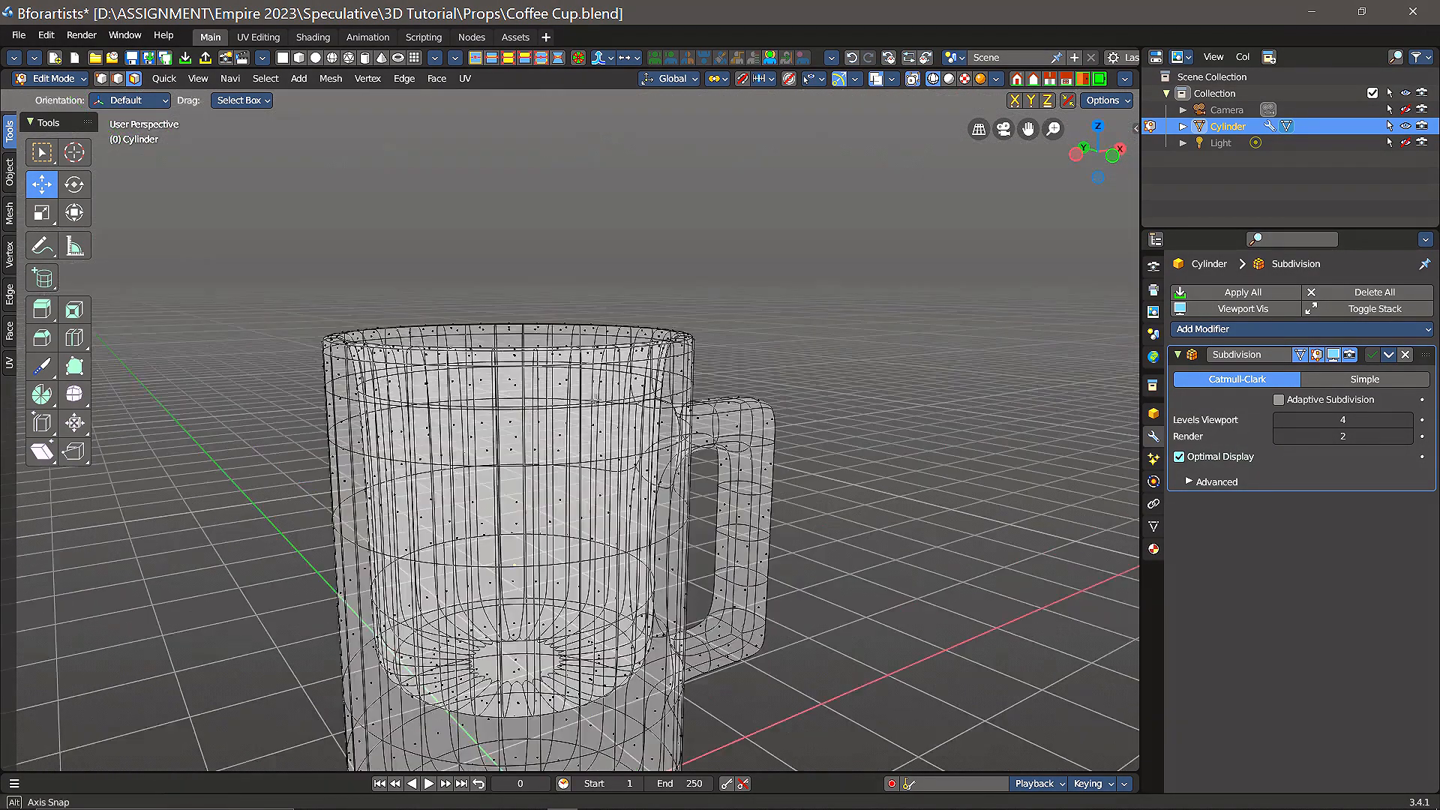
{"action": "middle_click_drag", "start_coordinate": [554, 556], "coordinate": [558, 549]}
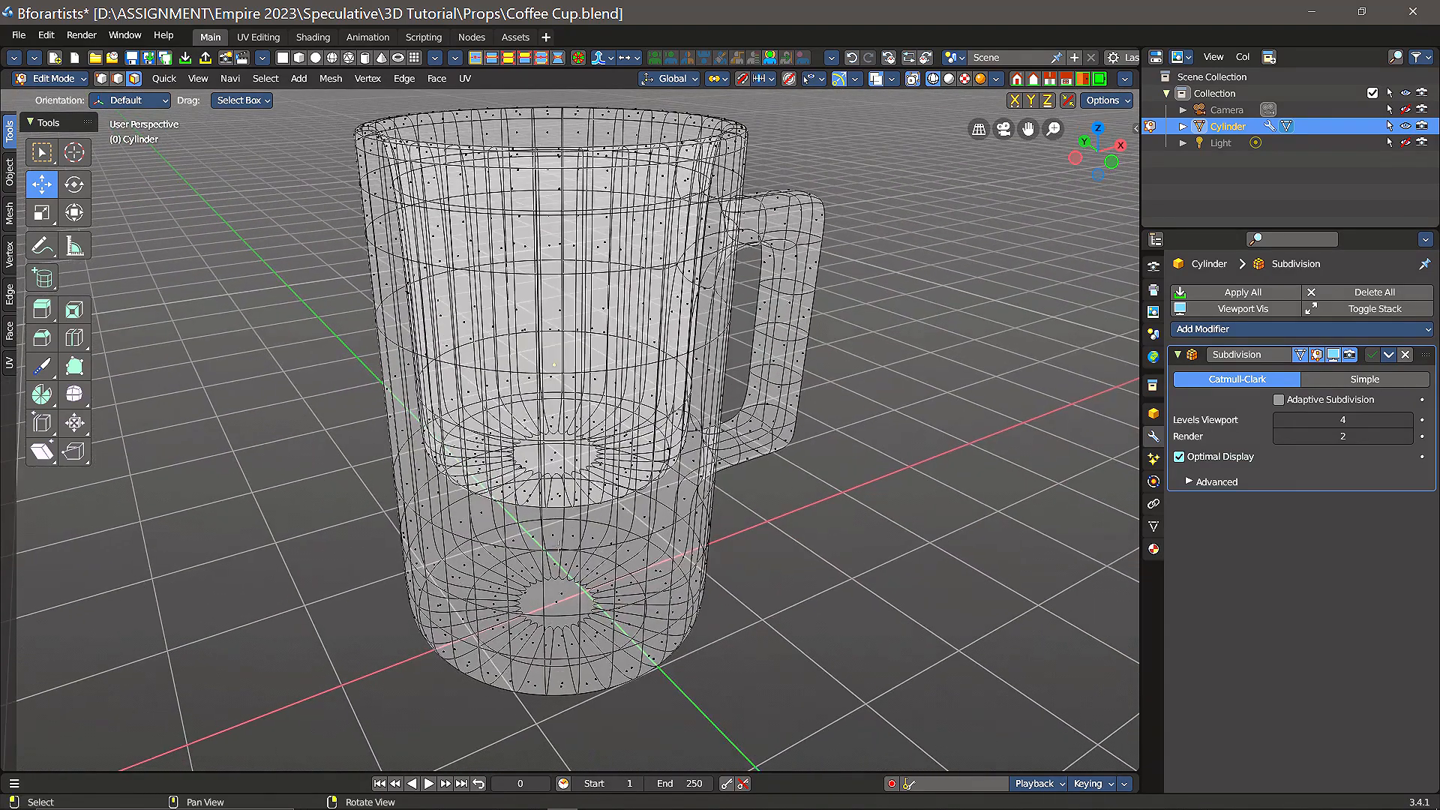
{"action": "middle_click_drag", "start_coordinate": [823, 281], "coordinate": [846, 378]}
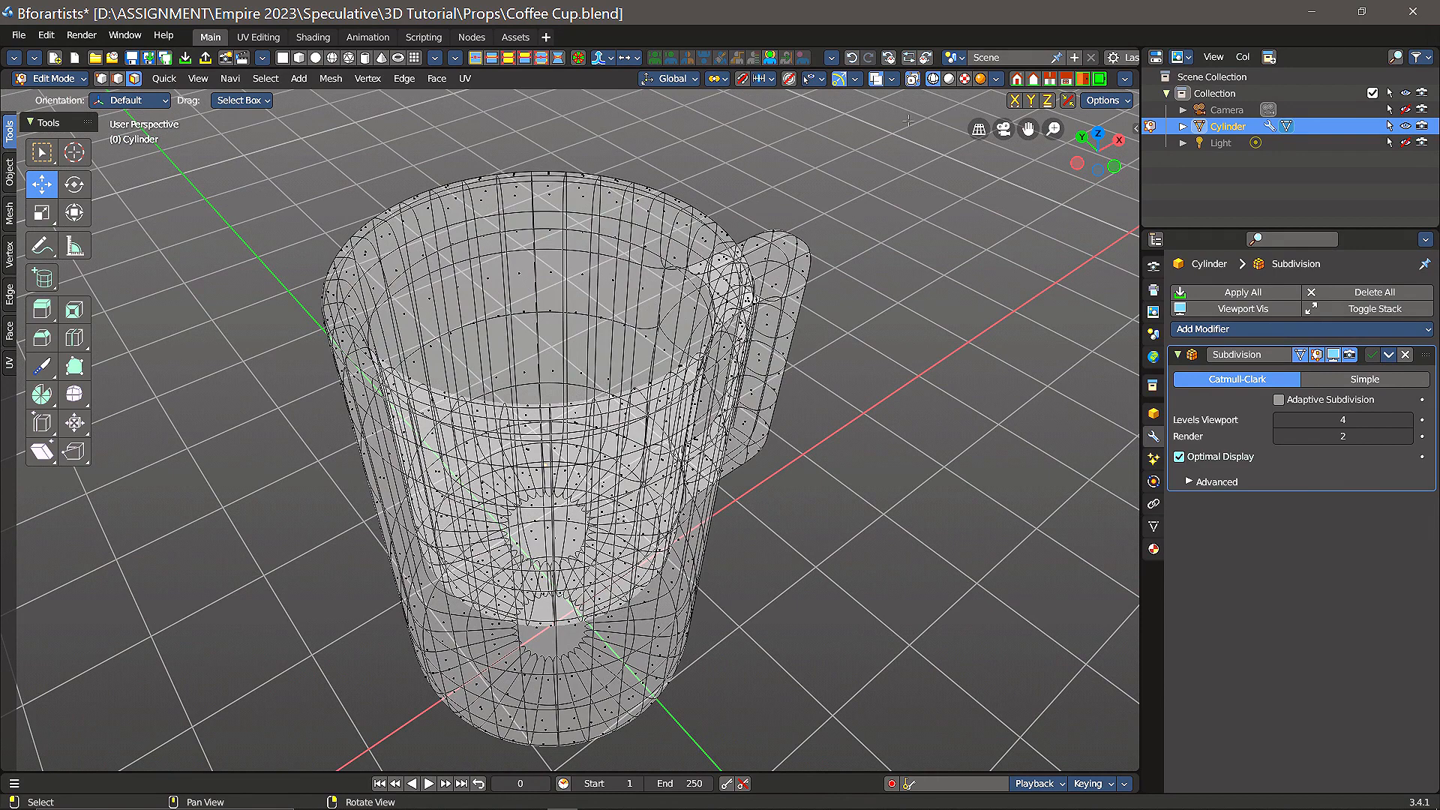
- In solid shading, select all faces of the cup's inner floor and move them down 1.2682 m along Z
{"action": "left_click", "coordinate": [949, 79]}
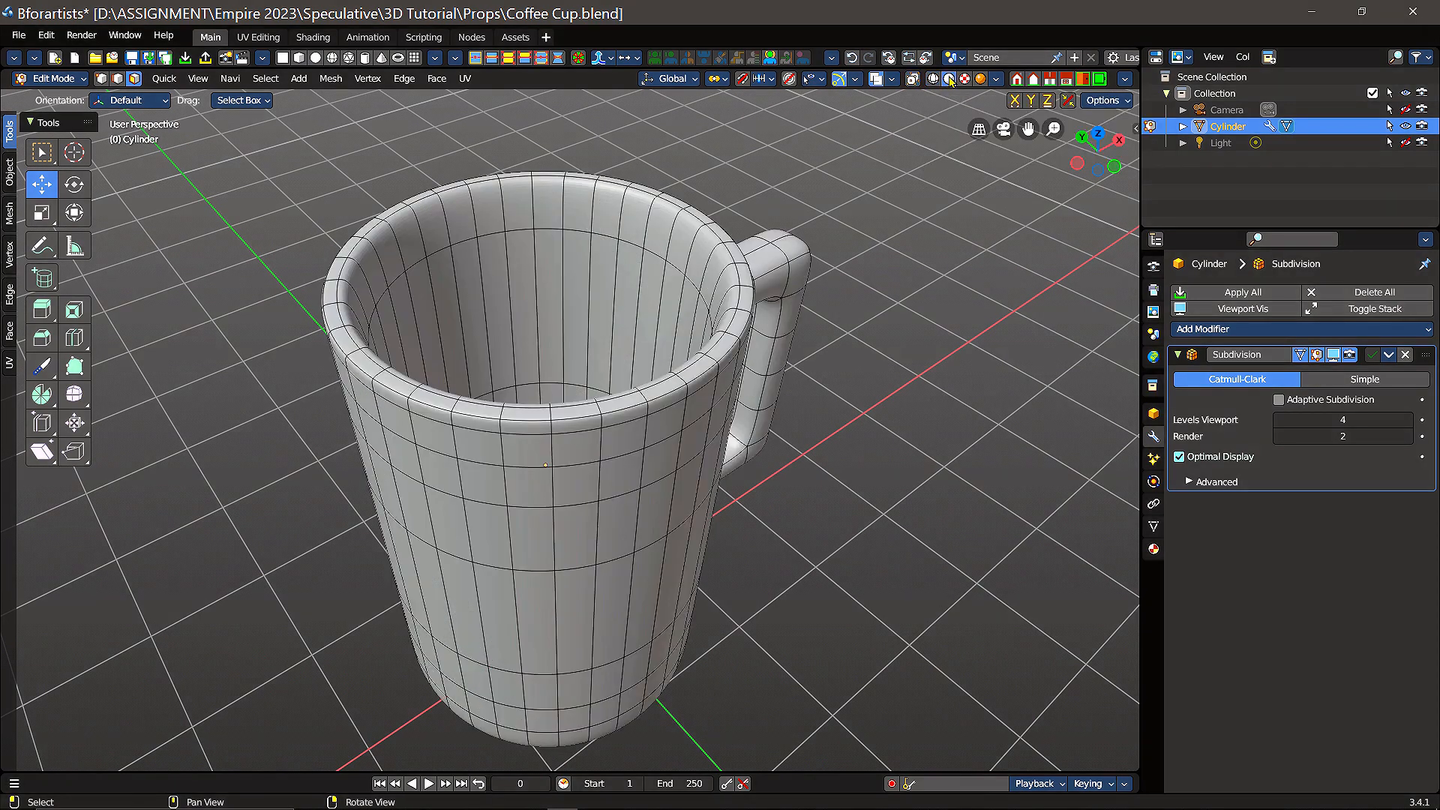
{"action": "right_click_drag", "start_coordinate": [597, 448], "coordinate": [634, 436]}
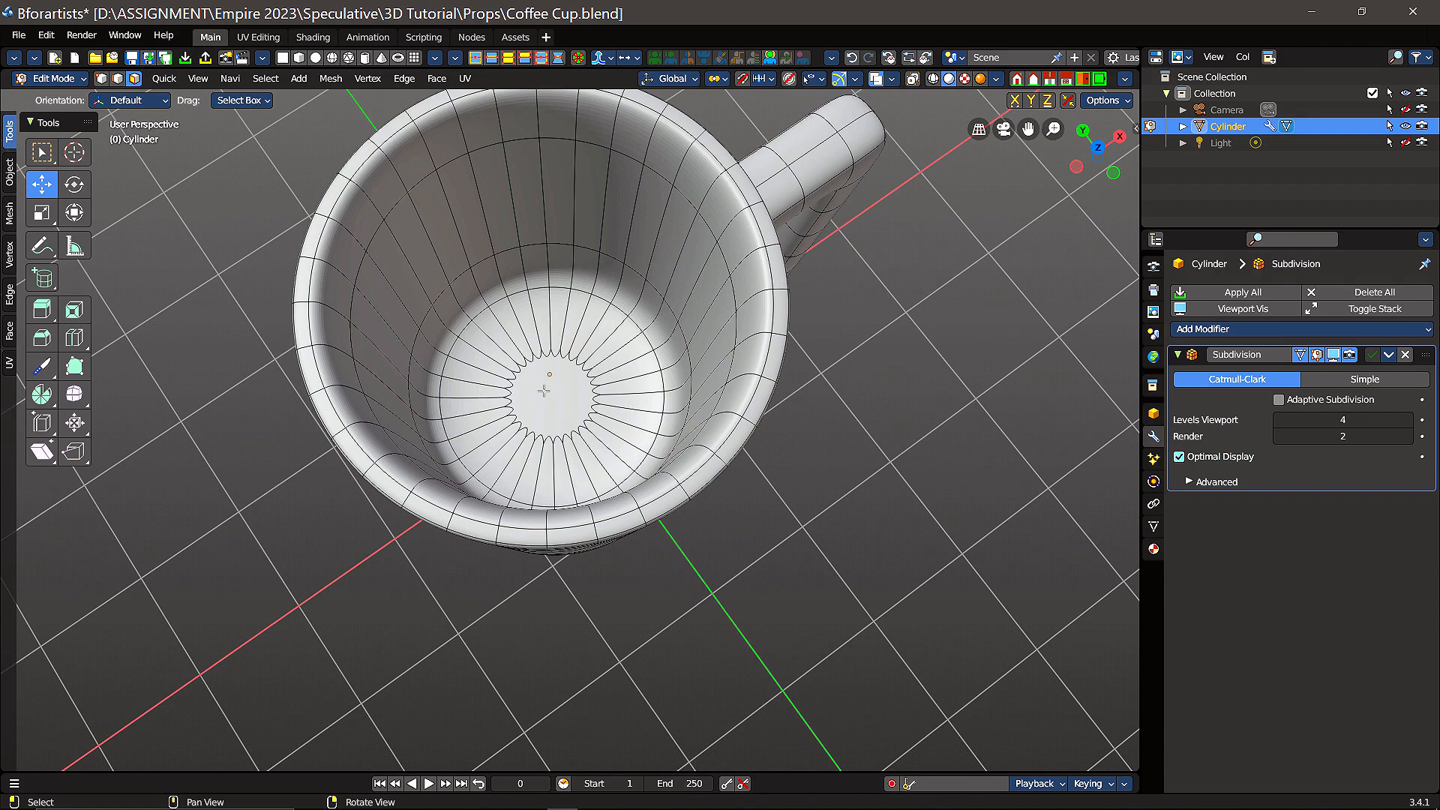
{"action": "left_click_drag", "start_coordinate": [540, 387], "coordinate": [608, 472]}
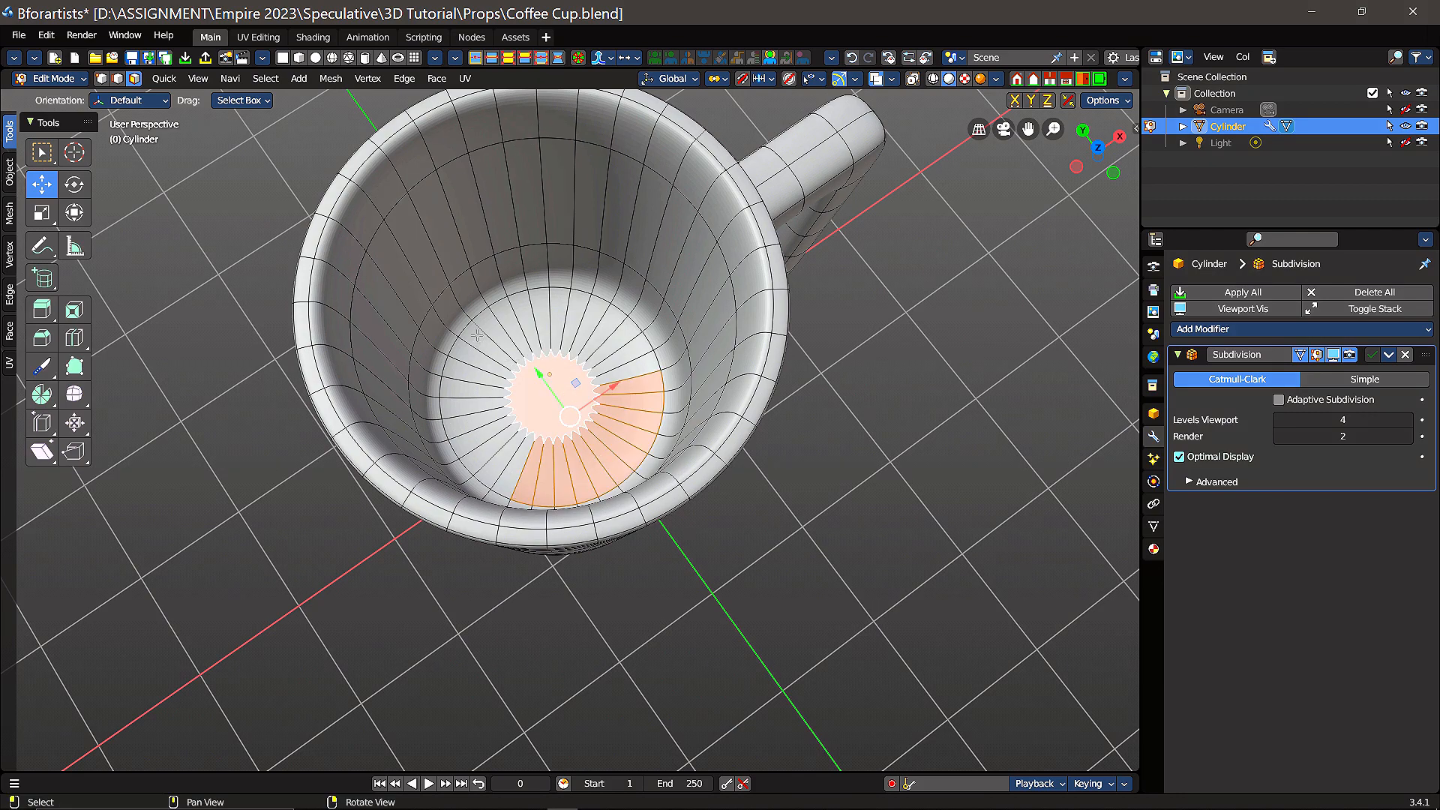
{"action": "left_click_drag", "start_coordinate": [480, 338], "coordinate": [624, 451]}
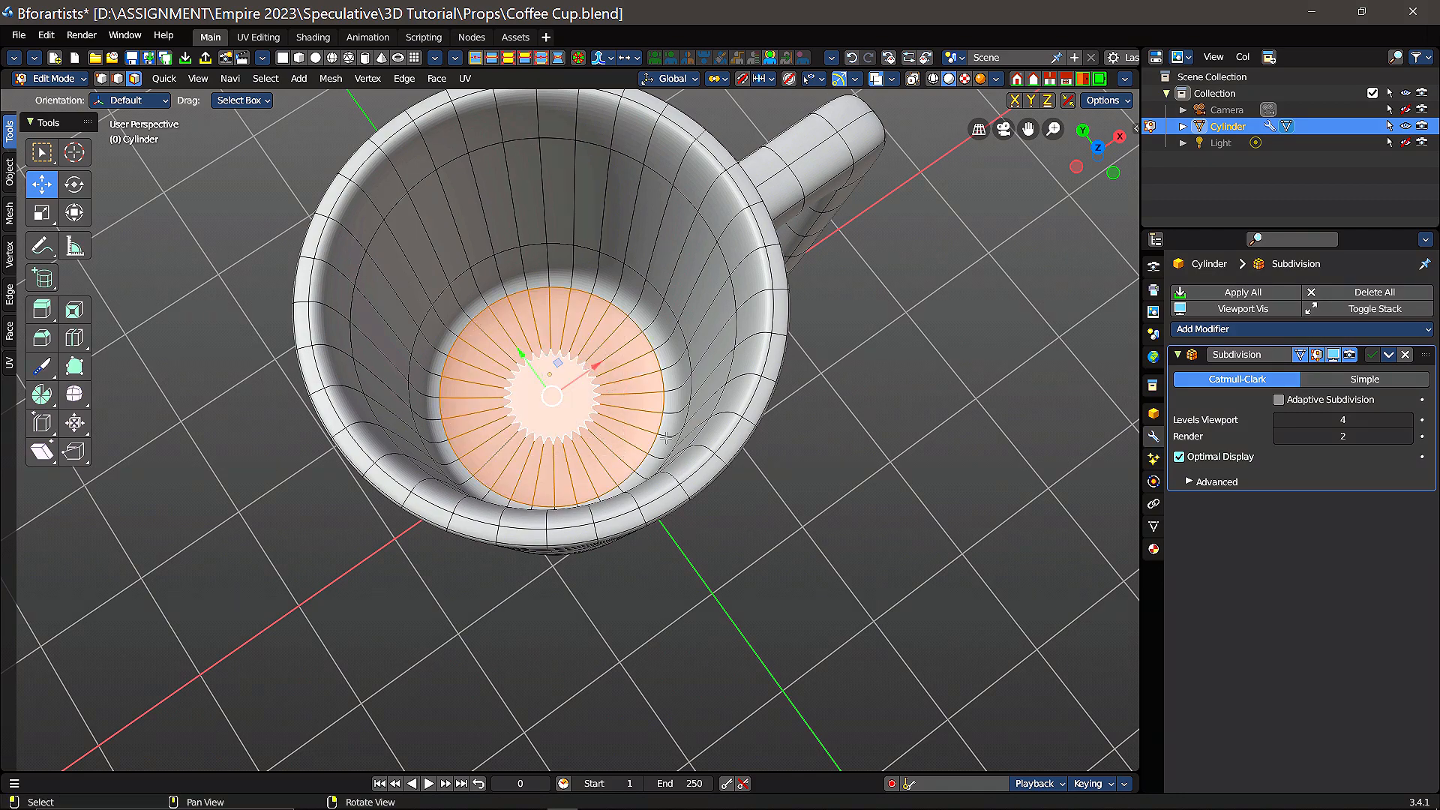
{"action": "middle_click_drag", "start_coordinate": [675, 456], "coordinate": [657, 339]}
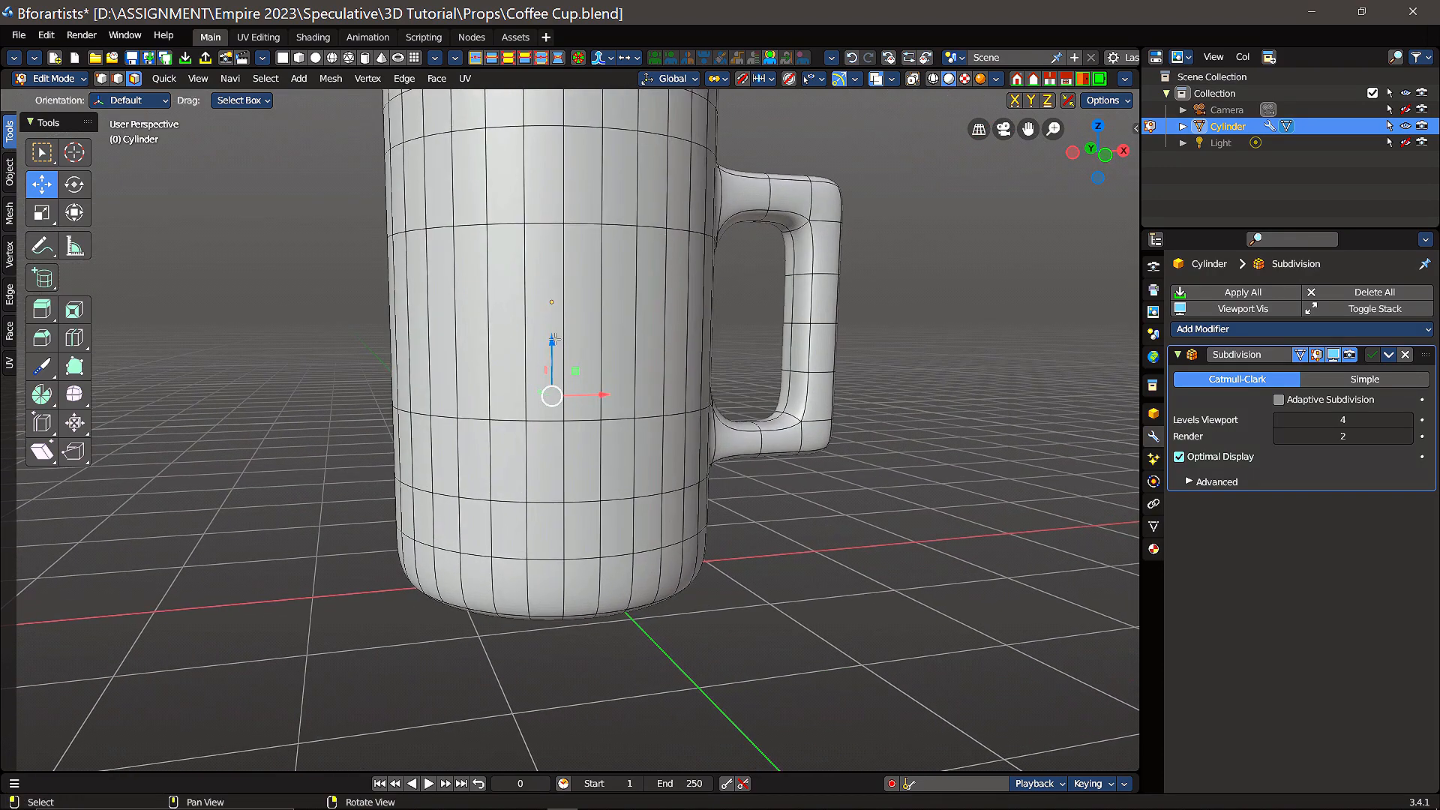
{"action": "left_click_drag", "start_coordinate": [550, 338], "coordinate": [540, 508]}
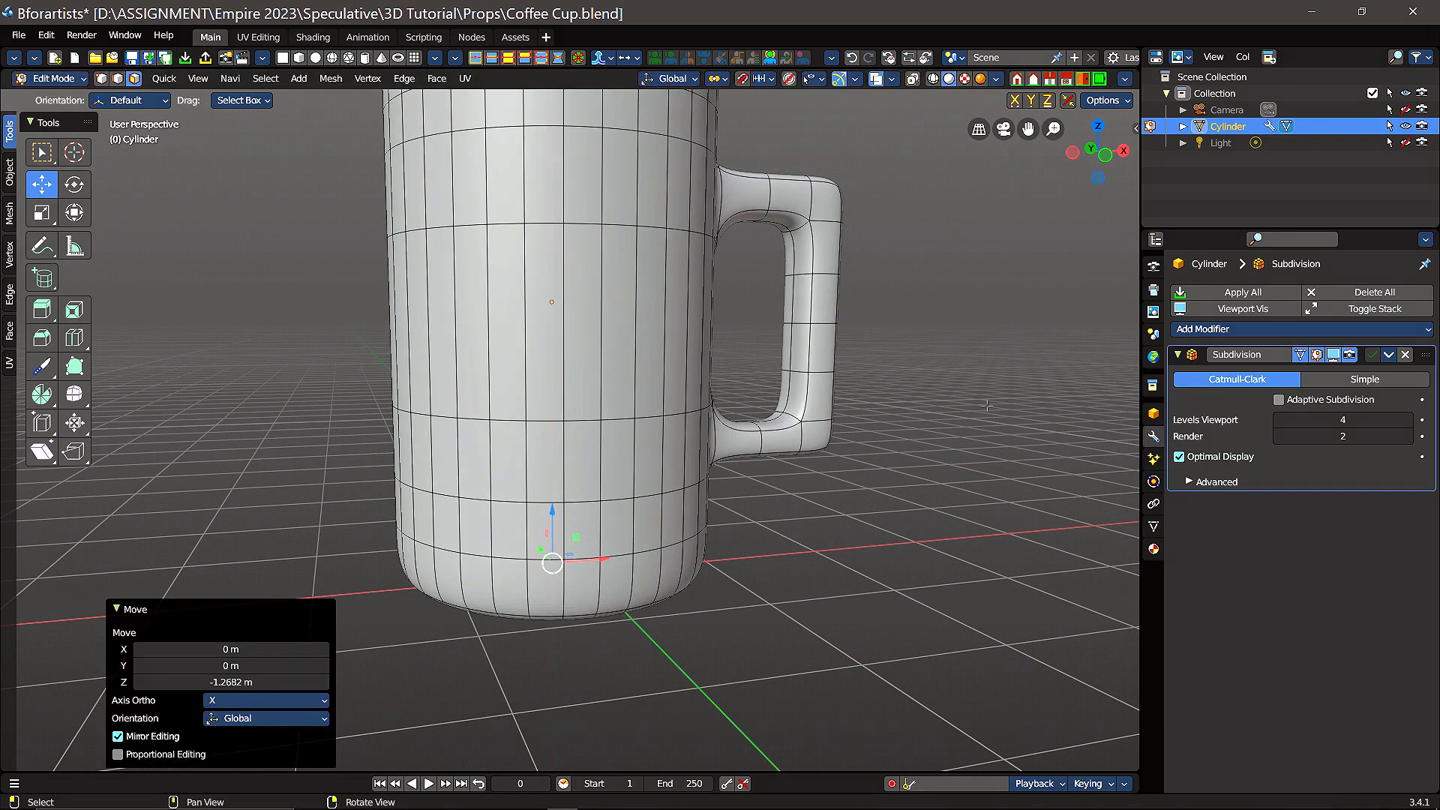
- Check the lowered inner floor in wireframe shading, scale it uniformly by 1.171, and return to solid shading
{"action": "left_click", "coordinate": [933, 79]}
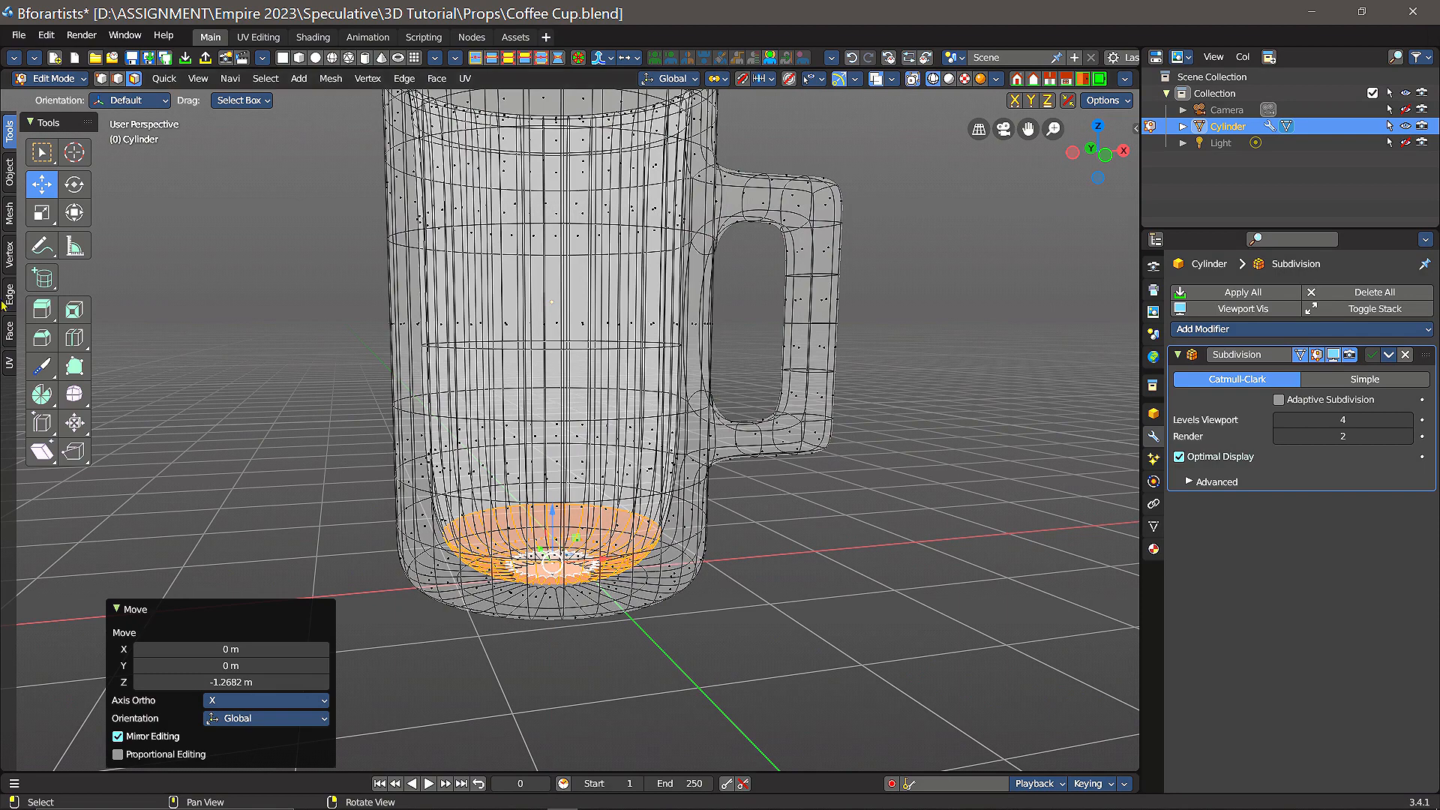
{"action": "left_click", "coordinate": [42, 213]}
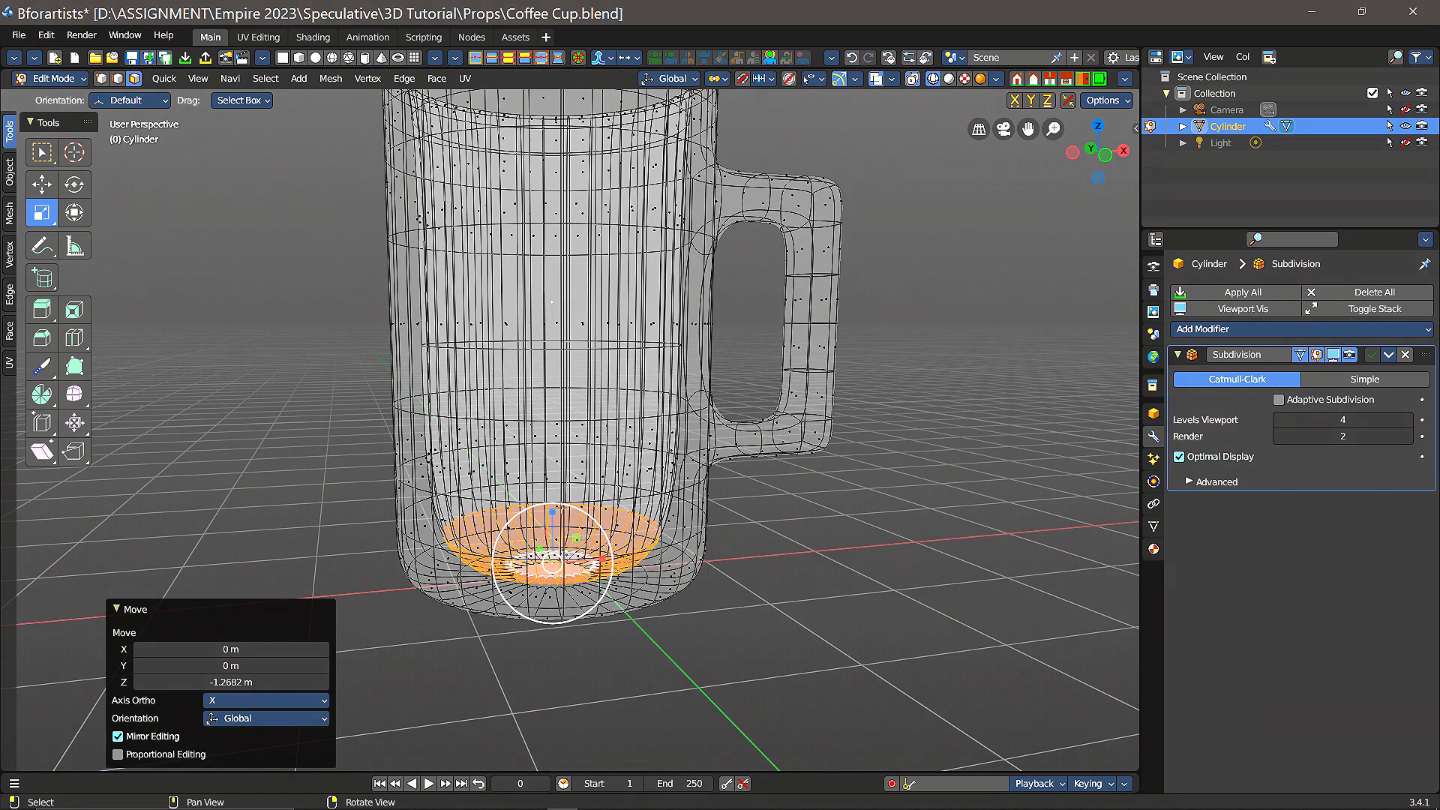
{"action": "left_click_drag", "start_coordinate": [556, 602], "coordinate": [569, 607]}
{"action": "middle_click_drag", "start_coordinate": [747, 346], "coordinate": [877, 379]}
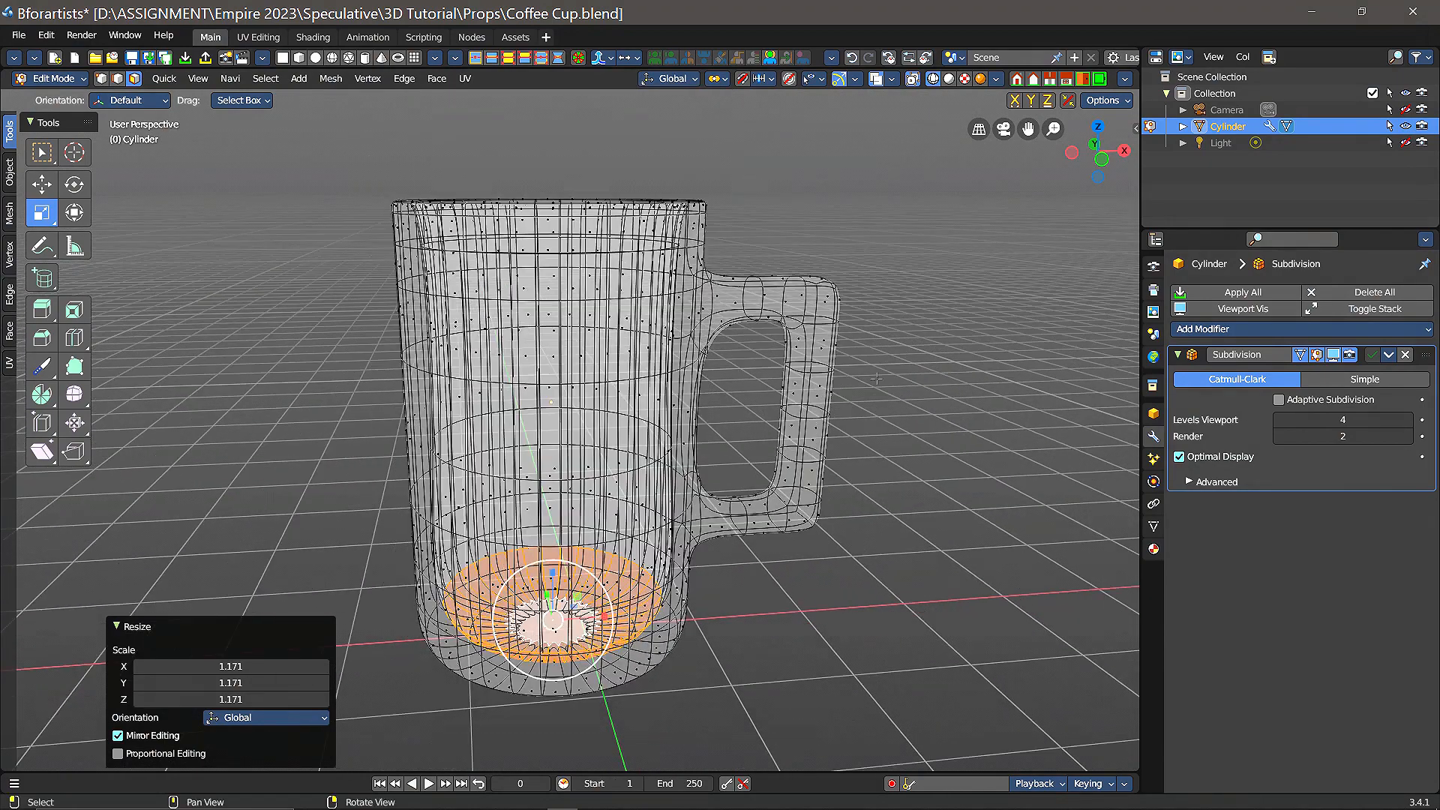
{"action": "left_click", "coordinate": [949, 80]}
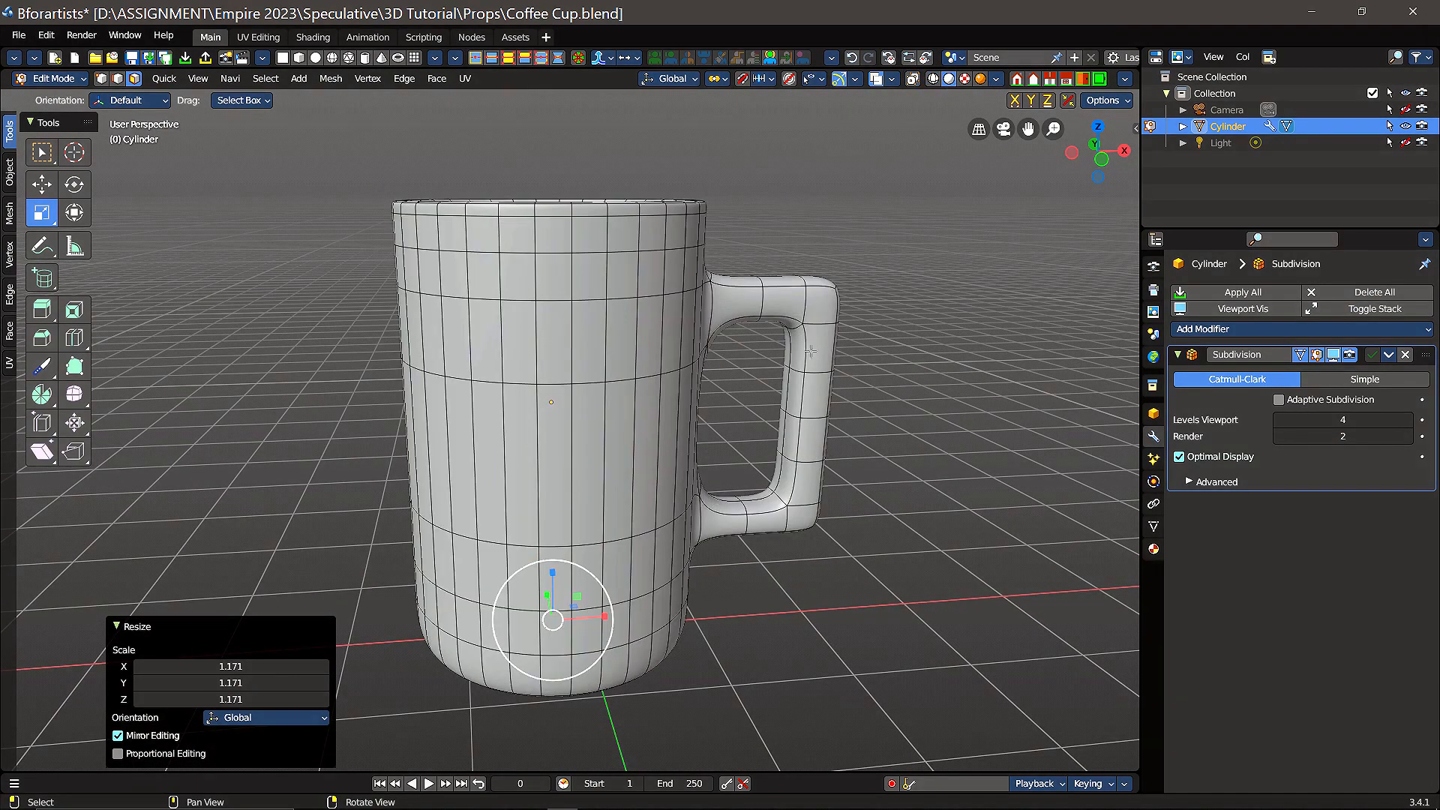
- Activate the Move tool, clear the selection, and bring the handle into close view in wireframe shading
{"action": "middle_click_drag", "start_coordinate": [810, 351], "coordinate": [720, 366]}
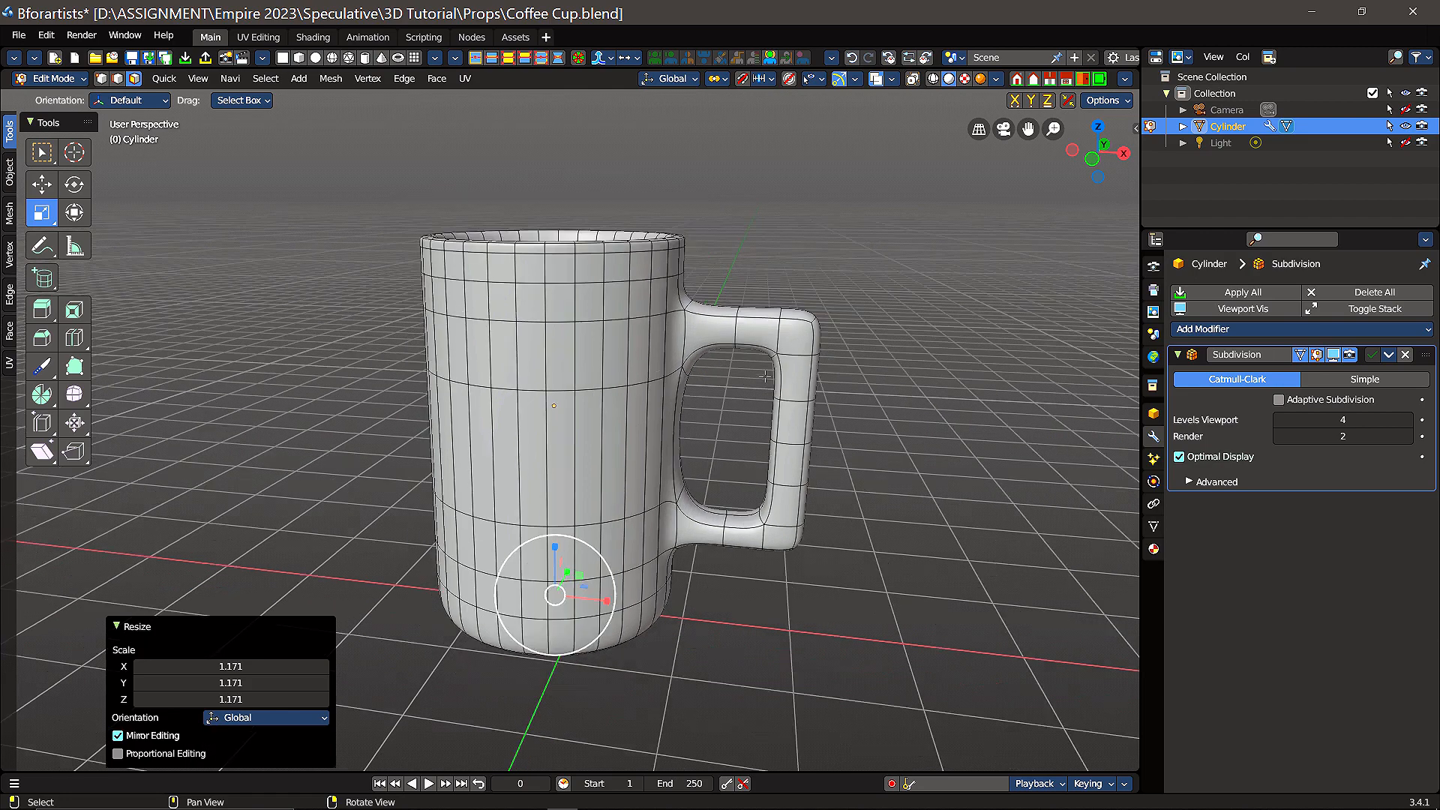
{"action": "left_click", "coordinate": [42, 184]}
{"action": "left_click", "coordinate": [953, 446]}
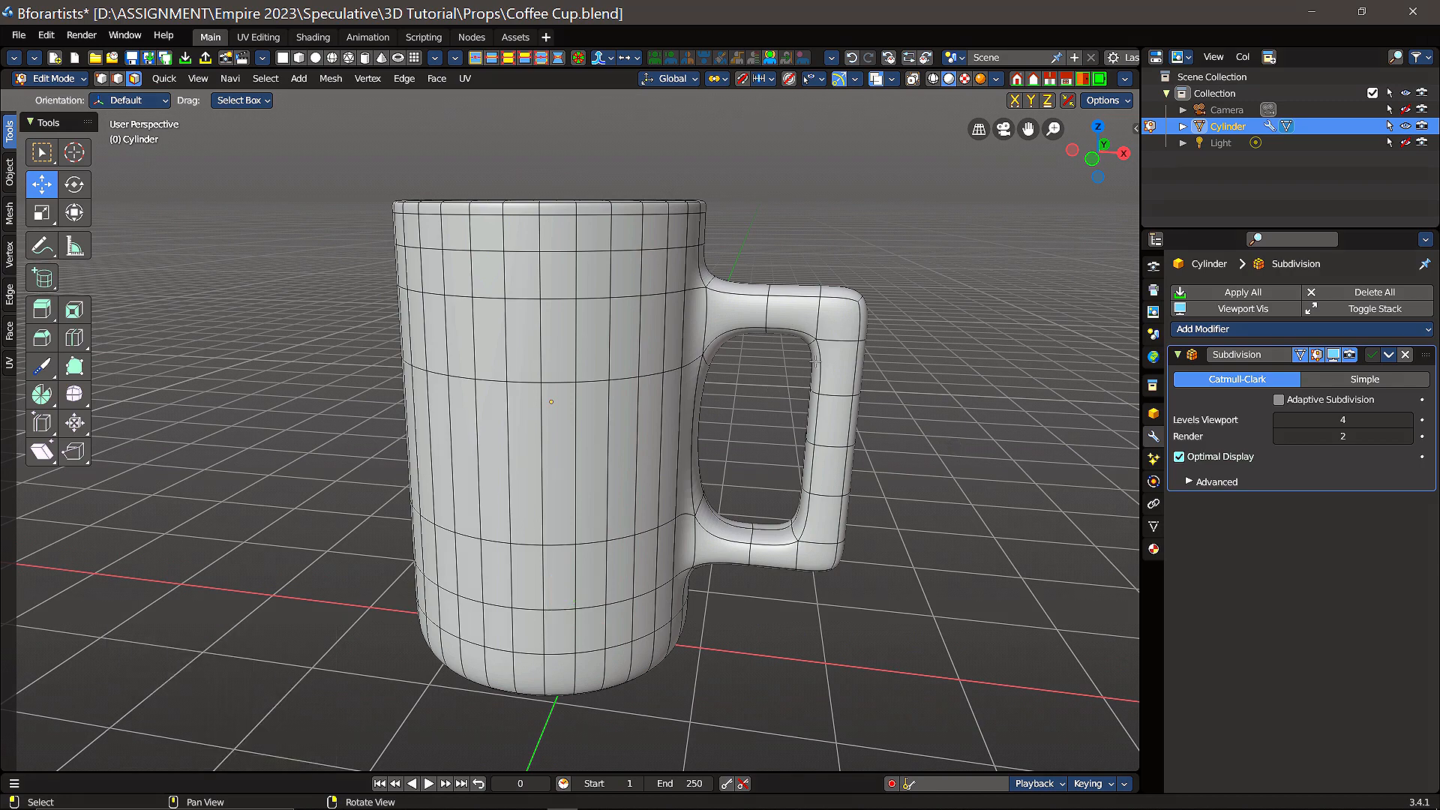
{"action": "left_click", "coordinate": [933, 81]}
{"action": "scroll", "coordinate": [884, 477], "scroll_direction": "up", "scroll_amount": 2}
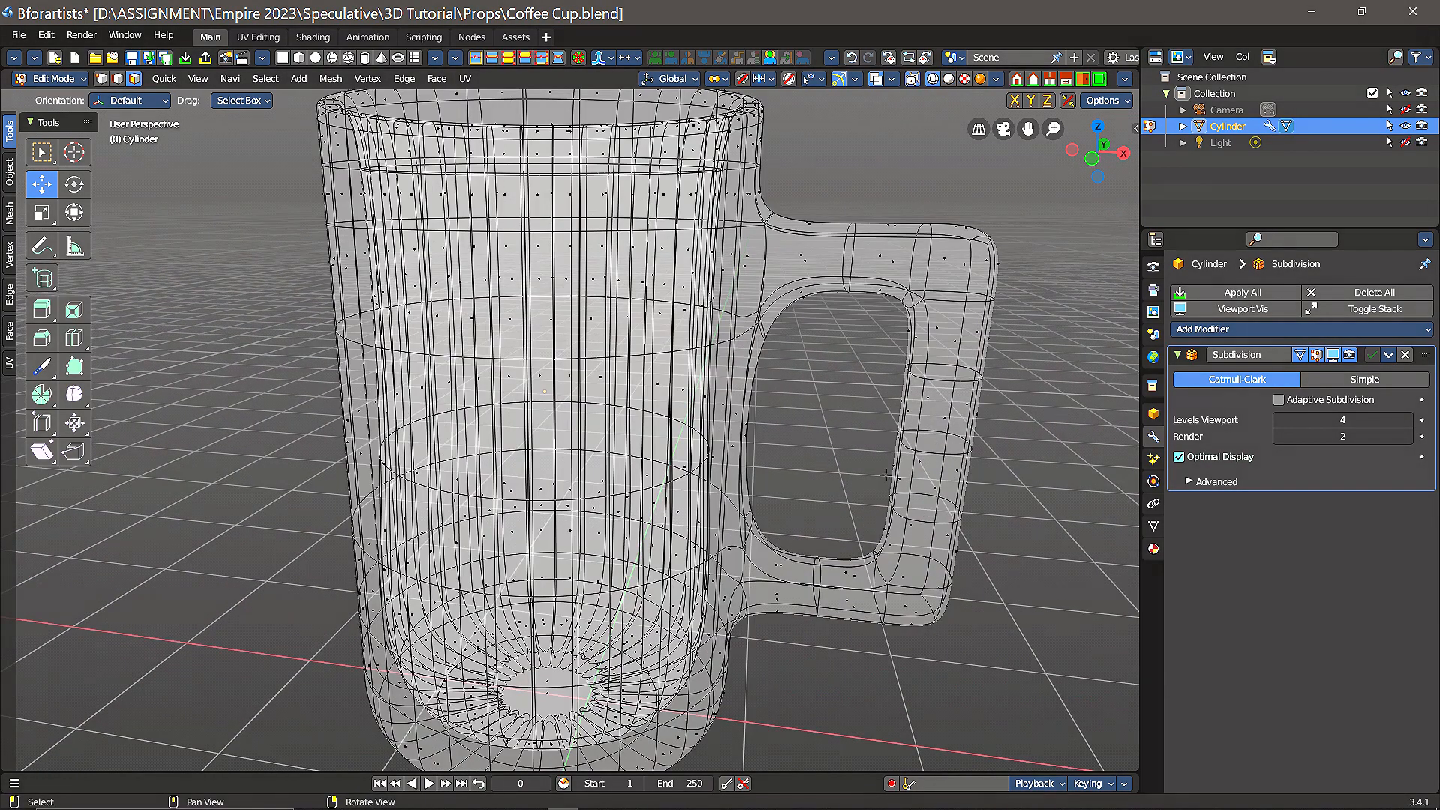
{"action": "middle_click_drag", "start_coordinate": [1037, 403], "coordinate": [783, 387]}
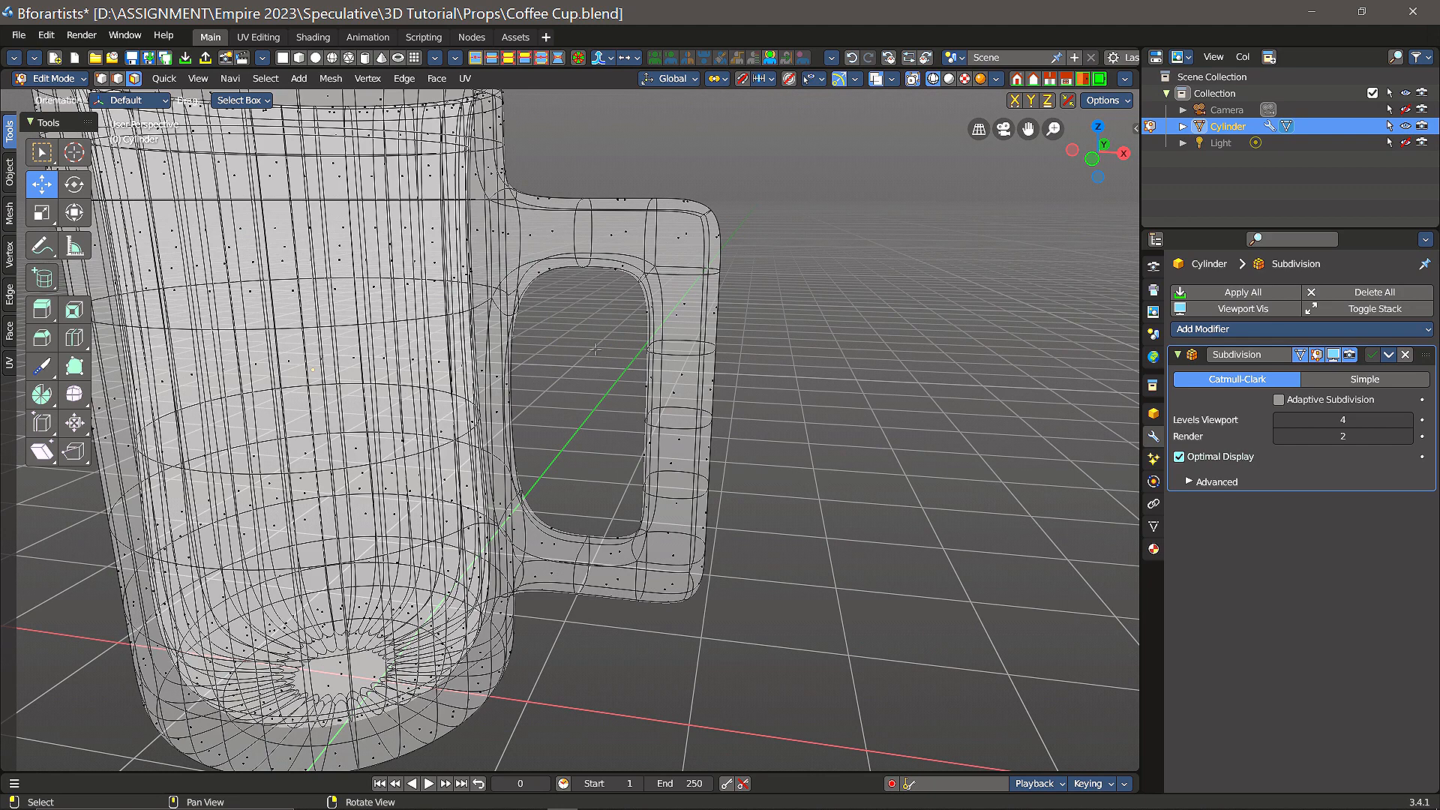
{"action": "left_click_drag", "start_coordinate": [594, 349], "coordinate": [764, 508]}
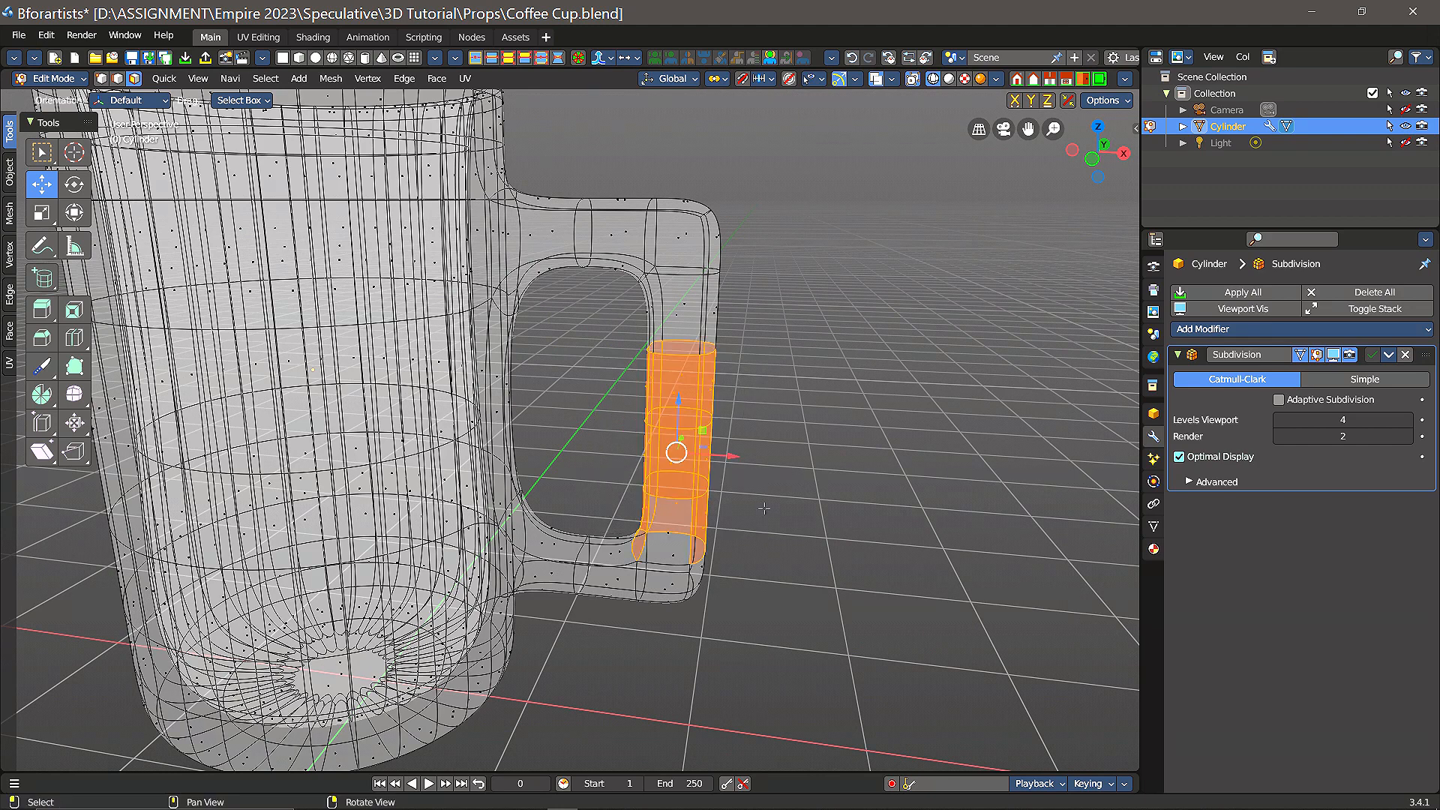
{"action": "left_click", "coordinate": [586, 348]}
{"action": "left_click_drag", "start_coordinate": [599, 330], "coordinate": [778, 509]}
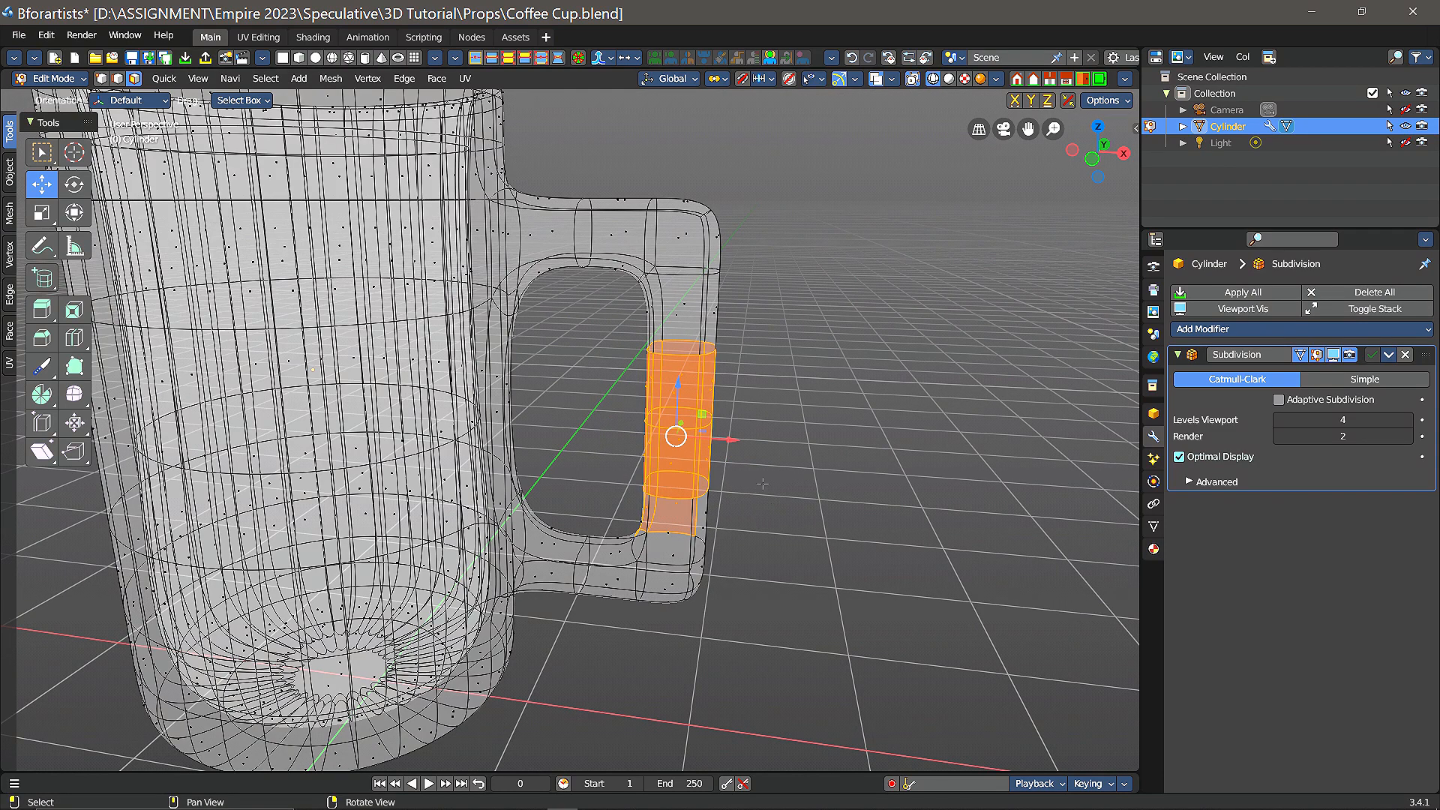
{"action": "left_click", "coordinate": [625, 368]}
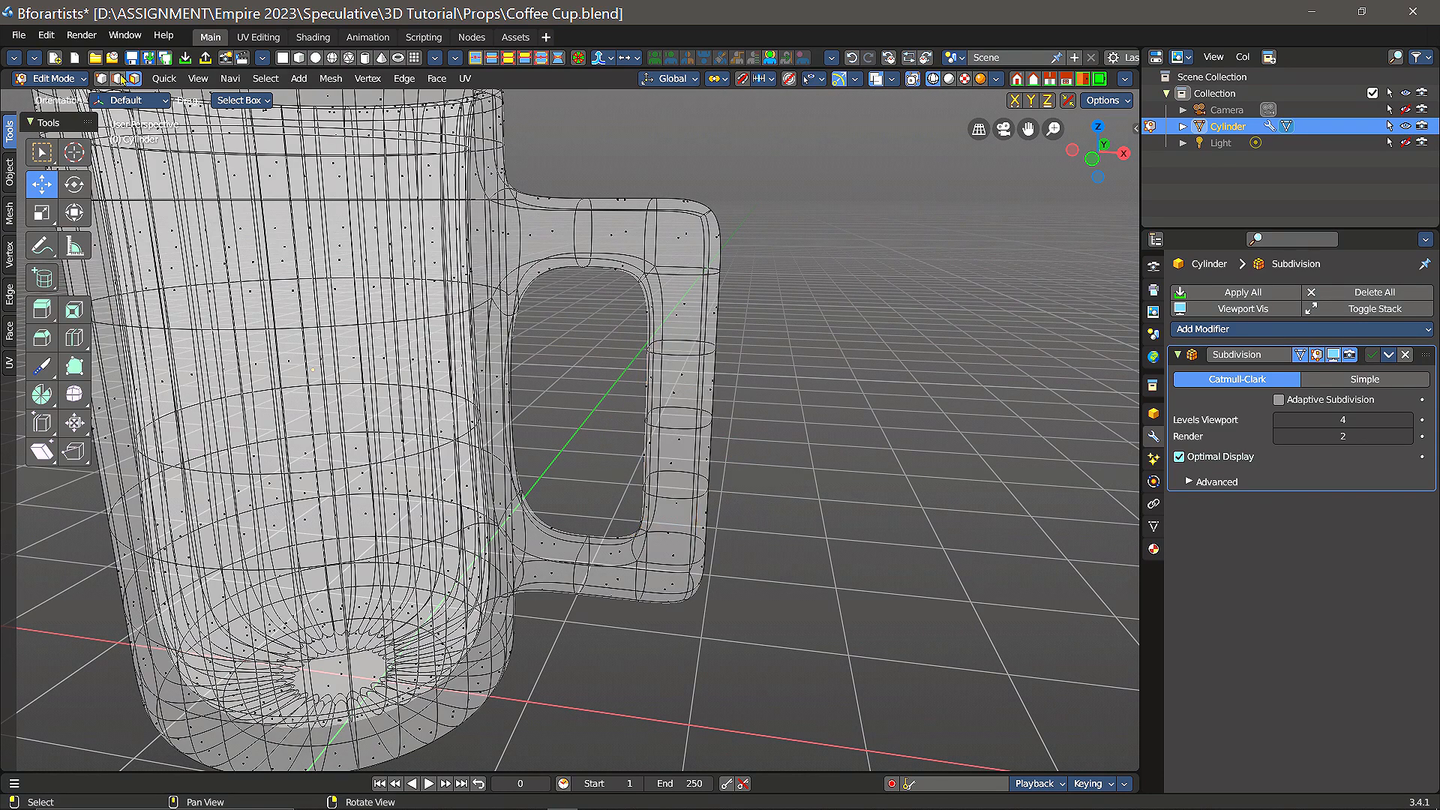
- Switch to edge selection and try to move the edges of the handle's whole vertical grip outward along X
{"action": "left_click", "coordinate": [118, 78]}
{"action": "left_click_drag", "start_coordinate": [608, 336], "coordinate": [747, 515]}
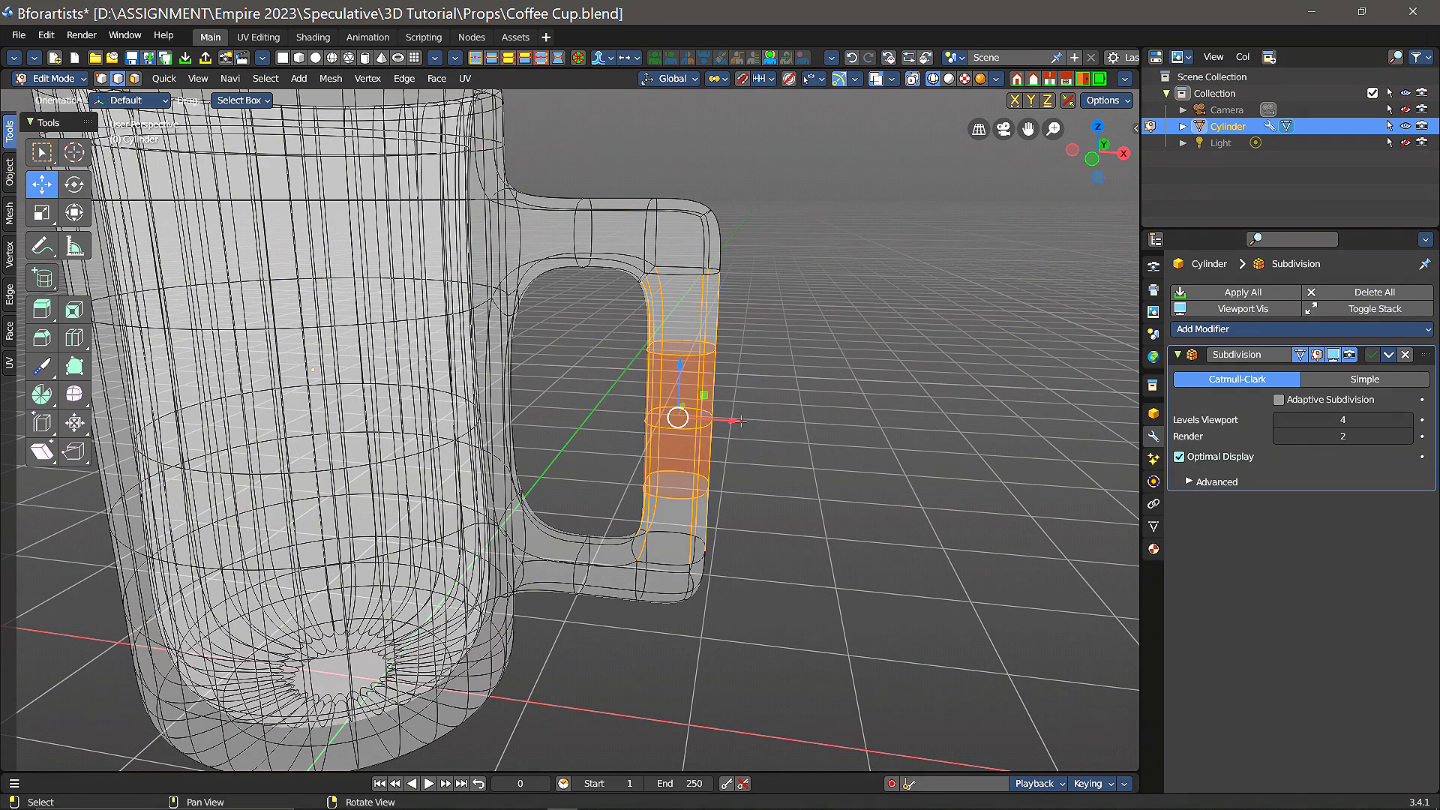
{"action": "mouse_move", "coordinate": [740, 421]}
{"action": "left_mouse_down"}
{"action": "mouse_move", "coordinate": [795, 429]}
{"action": "mouse_move", "coordinate": [763, 425]}
{"action": "left_mouse_up"}
{"action": "key", "text": "ctrl+z"}
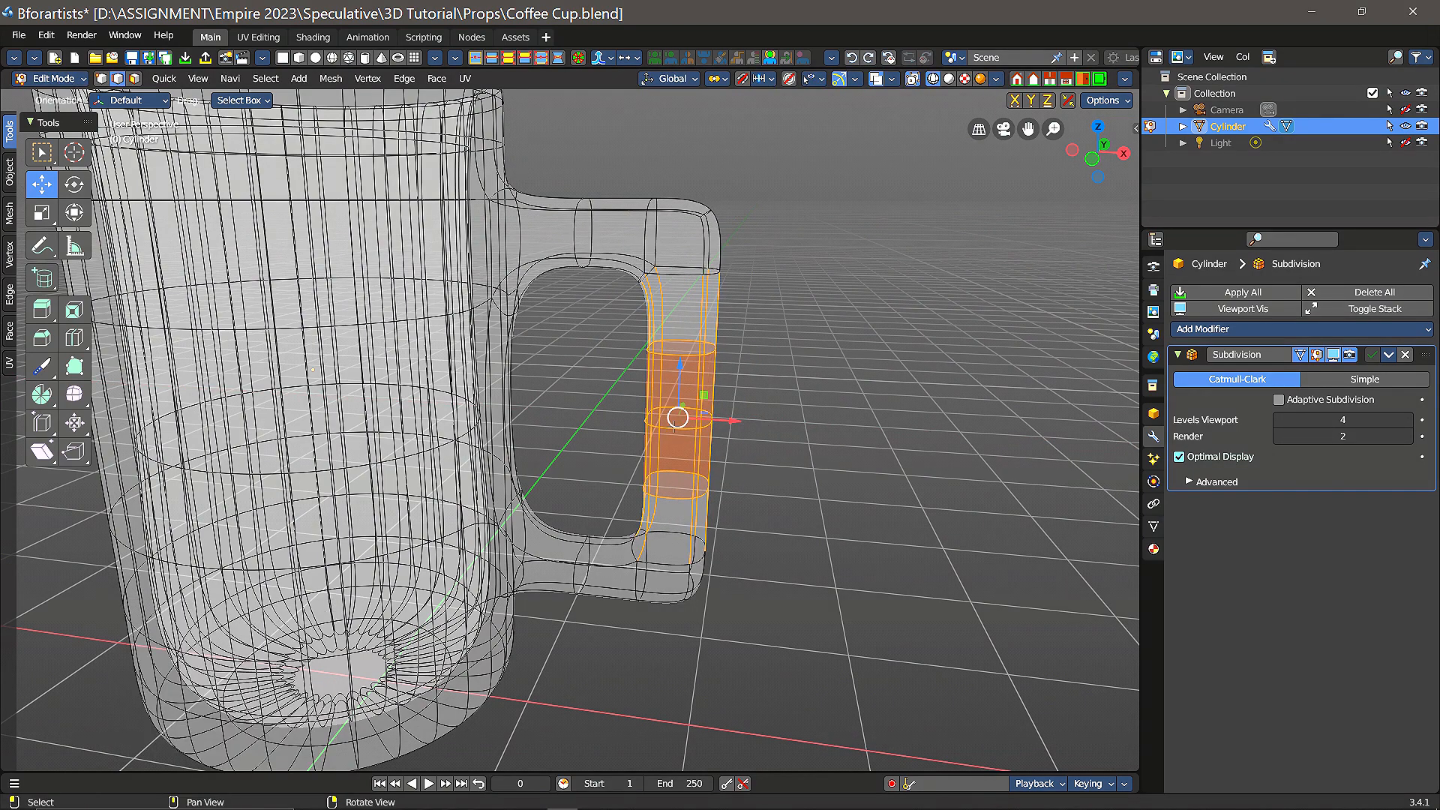
{"action": "left_click", "coordinate": [590, 383]}
- Box-select the edges in the middle of the handle's vertical grip and move them outward 0.16687 m along X
{"action": "key", "text": "b"}
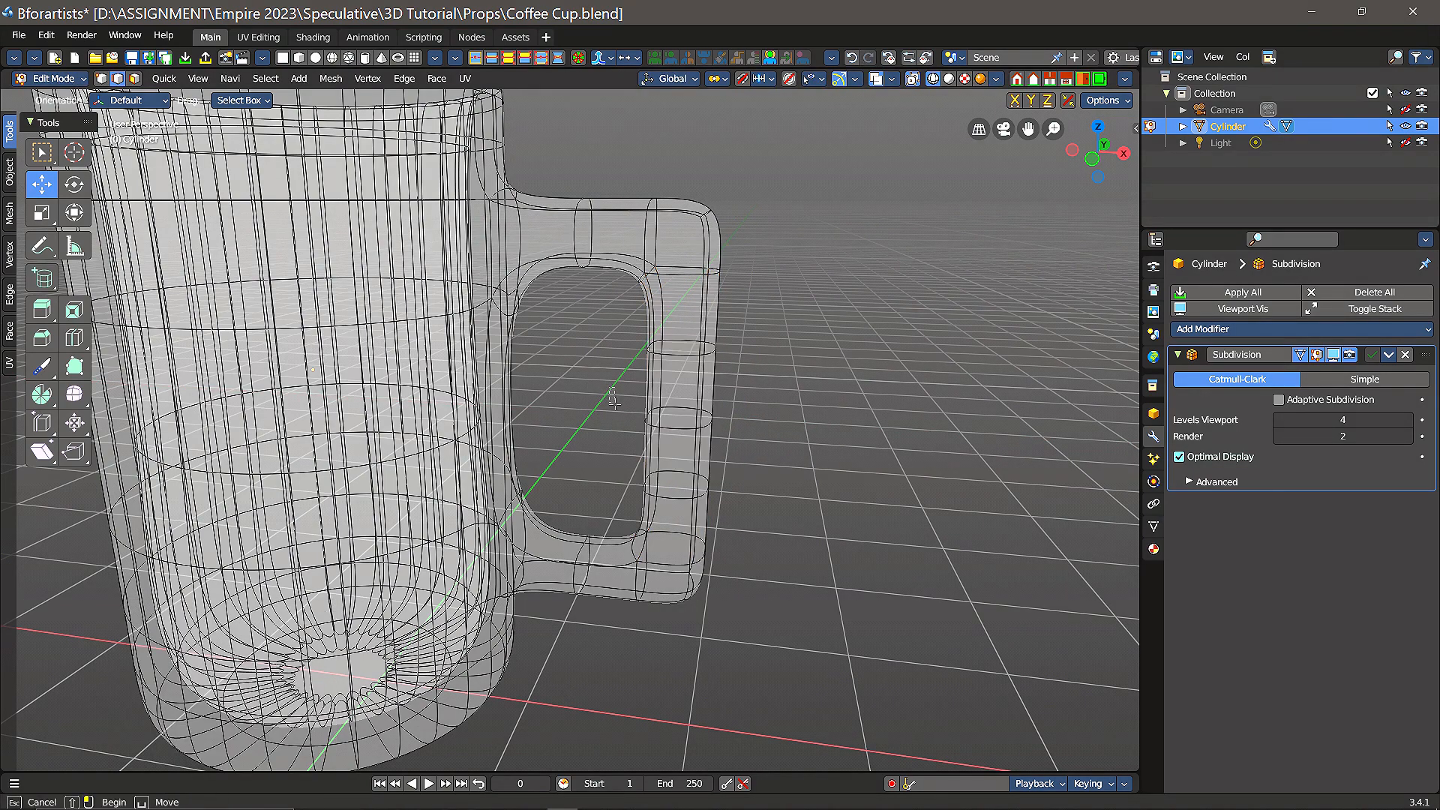
{"action": "left_click_drag", "start_coordinate": [609, 387], "coordinate": [770, 427]}
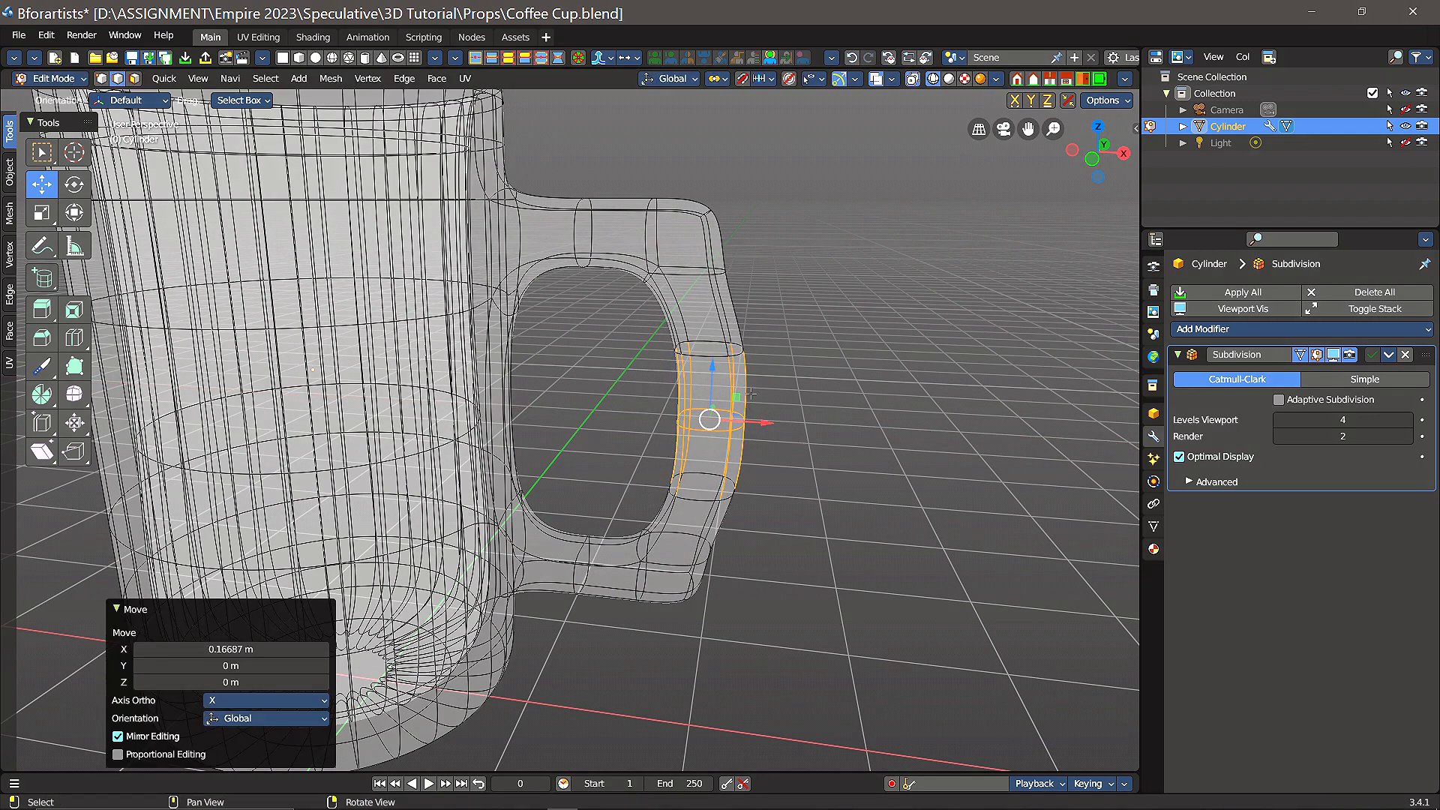
{"action": "scroll", "coordinate": [751, 392], "scroll_direction": "up", "scroll_amount": 1}
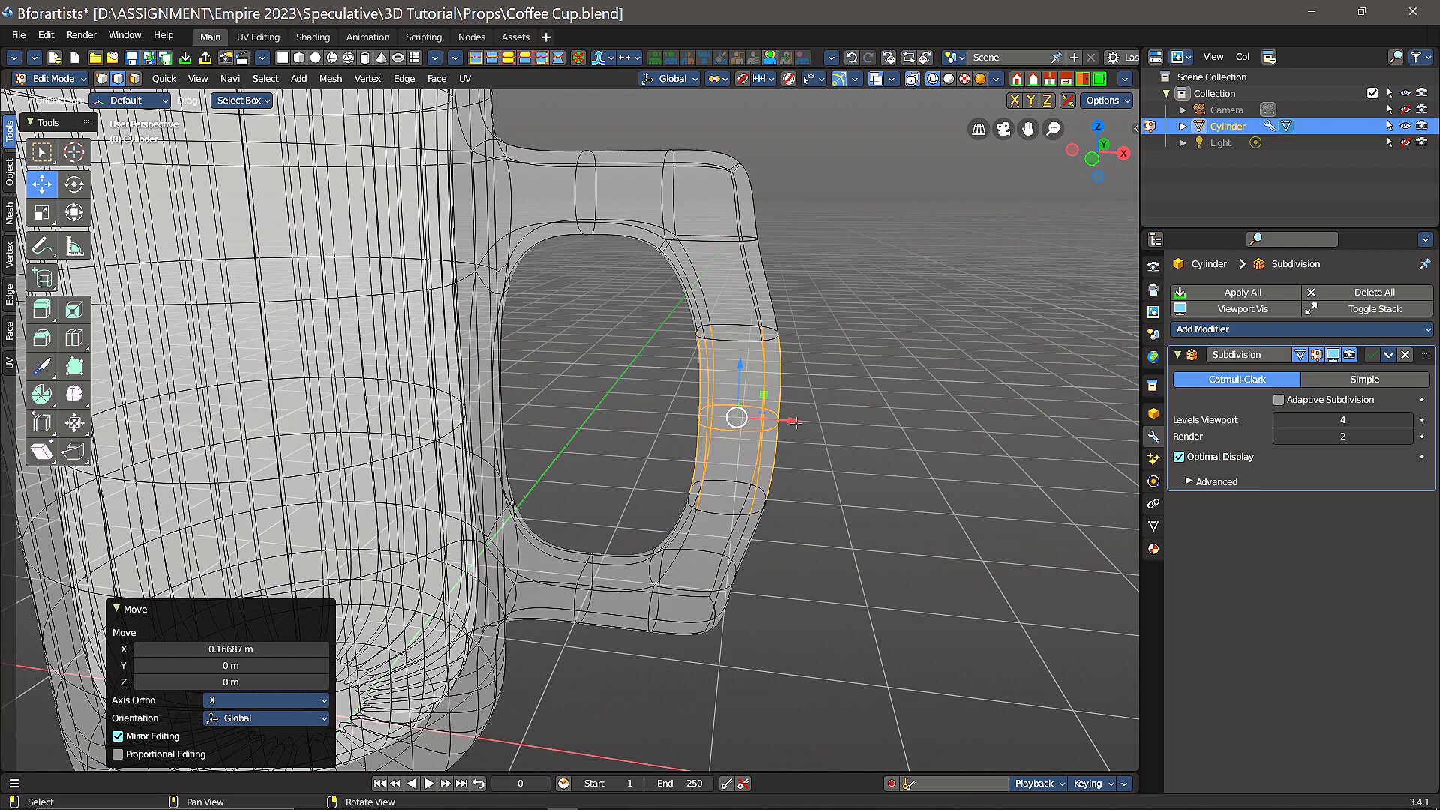
{"action": "left_click_drag", "start_coordinate": [795, 422], "coordinate": [827, 433]}
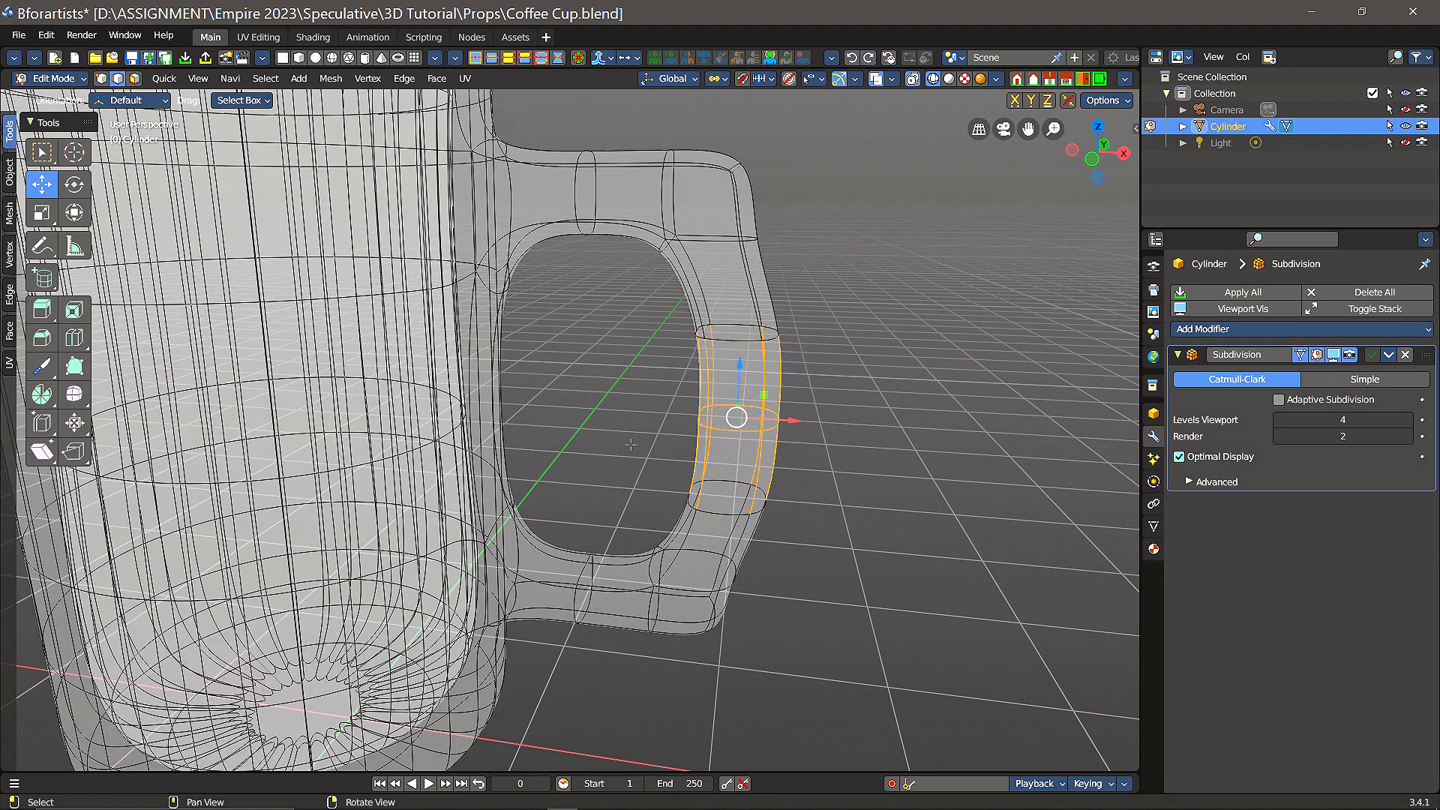
- Box-select the edges at the handle's upper outer corner and raise them 0.15688 m along Z
{"action": "scroll", "coordinate": [629, 390], "scroll_direction": "down", "scroll_amount": 1}
{"action": "left_click_drag", "start_coordinate": [634, 424], "coordinate": [658, 365]}
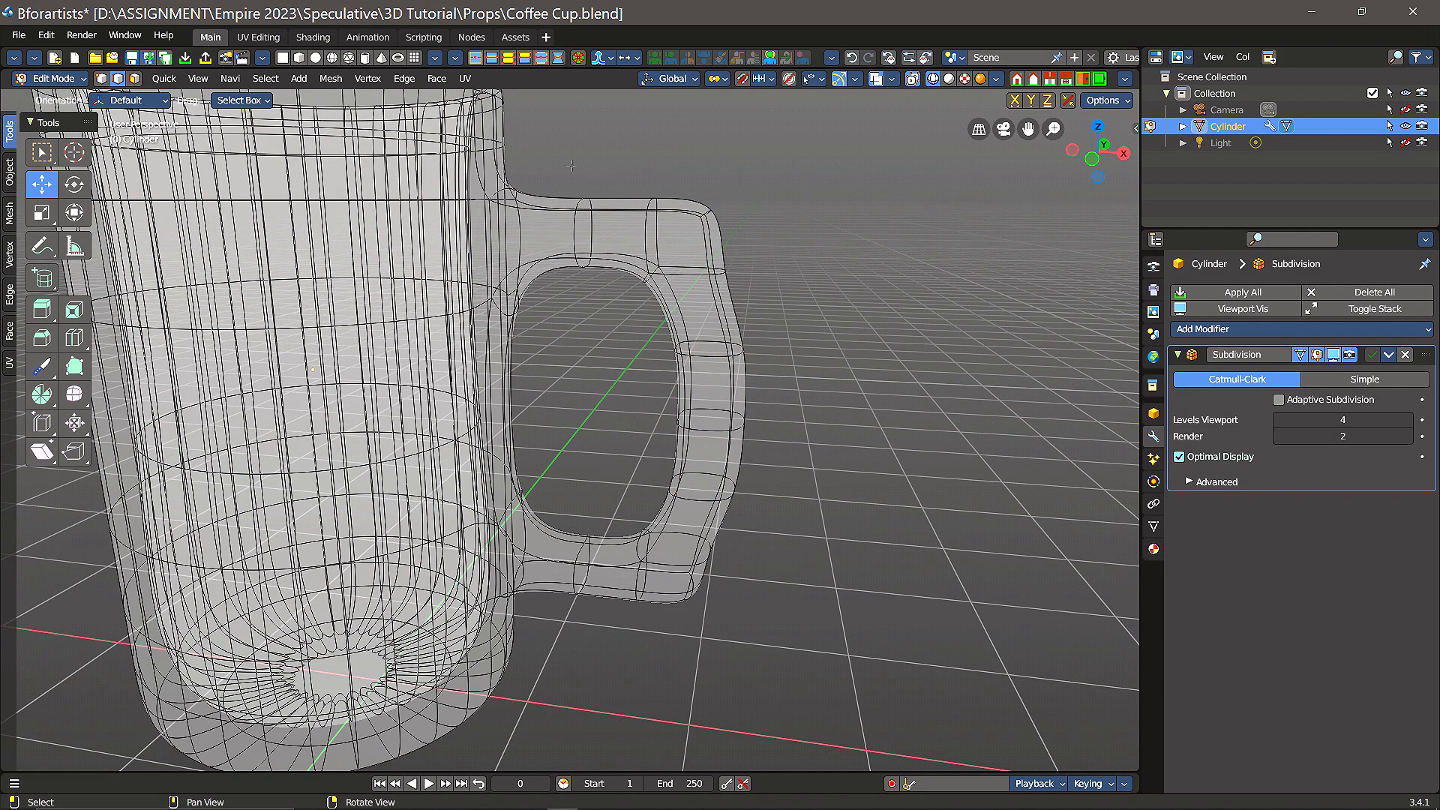
{"action": "left_click_drag", "start_coordinate": [690, 164], "coordinate": [735, 248]}
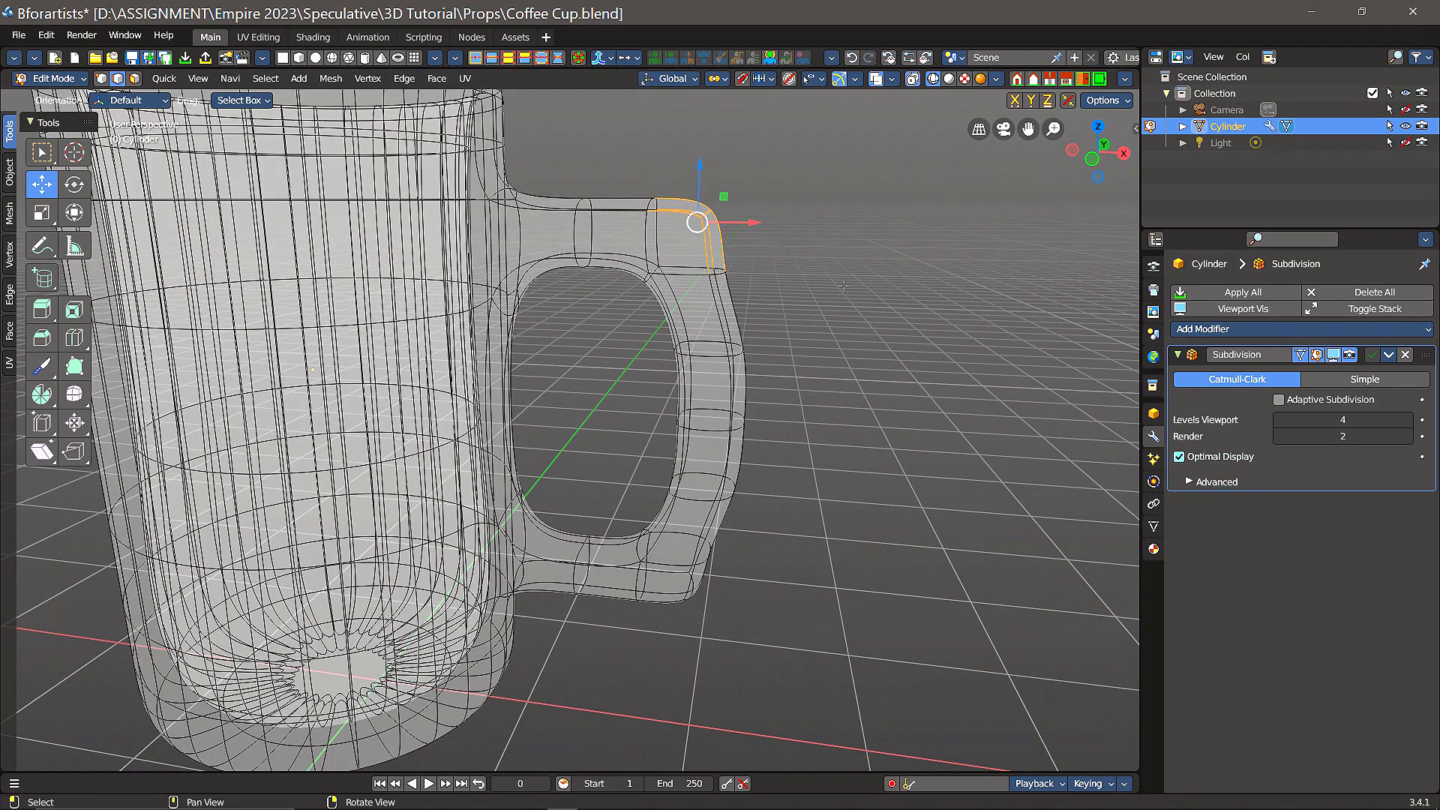
{"action": "middle_click_drag", "start_coordinate": [843, 285], "coordinate": [798, 276]}
{"action": "scroll", "coordinate": [798, 275], "scroll_direction": "up", "scroll_amount": 2}
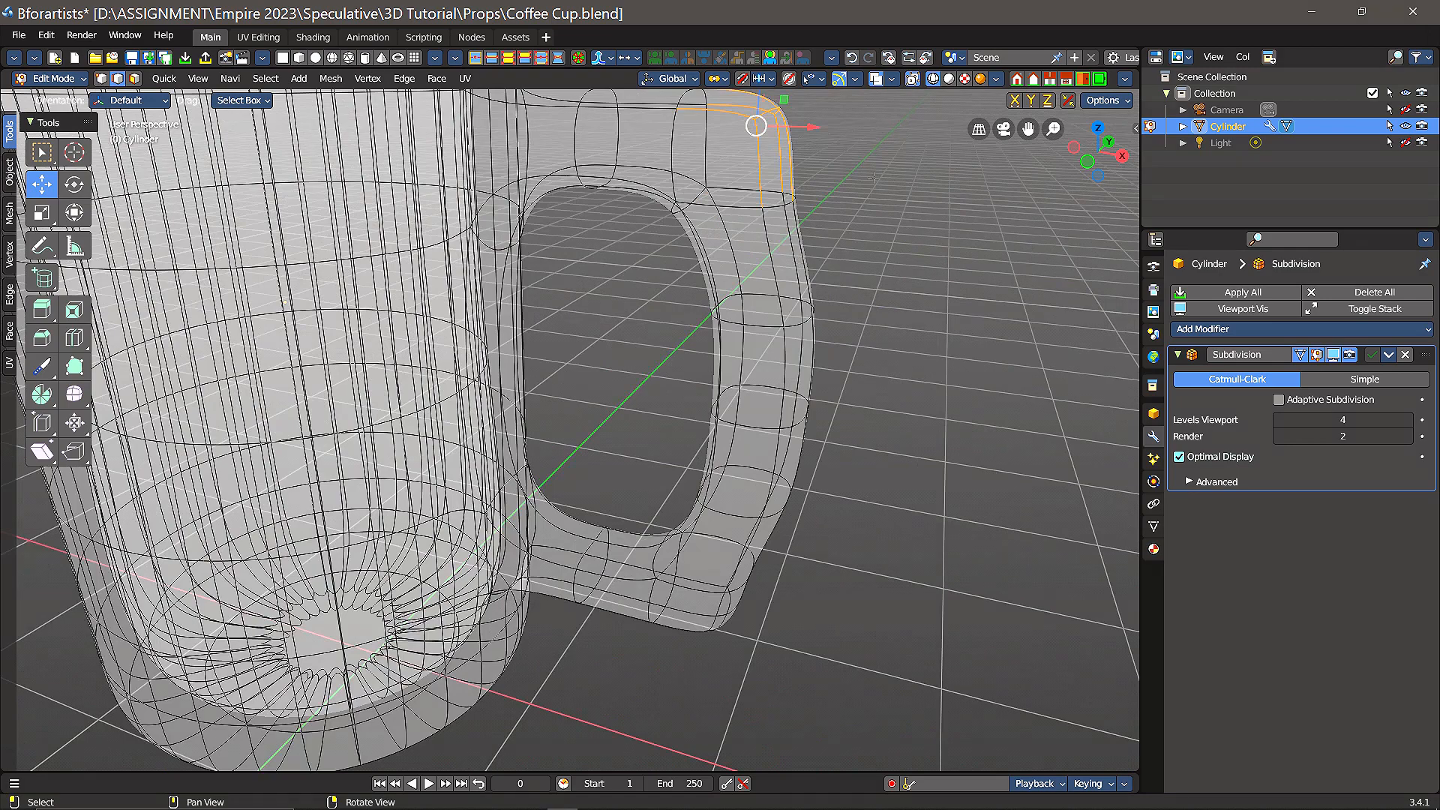
{"action": "middle_click_drag", "start_coordinate": [885, 197], "coordinate": [667, 288]}
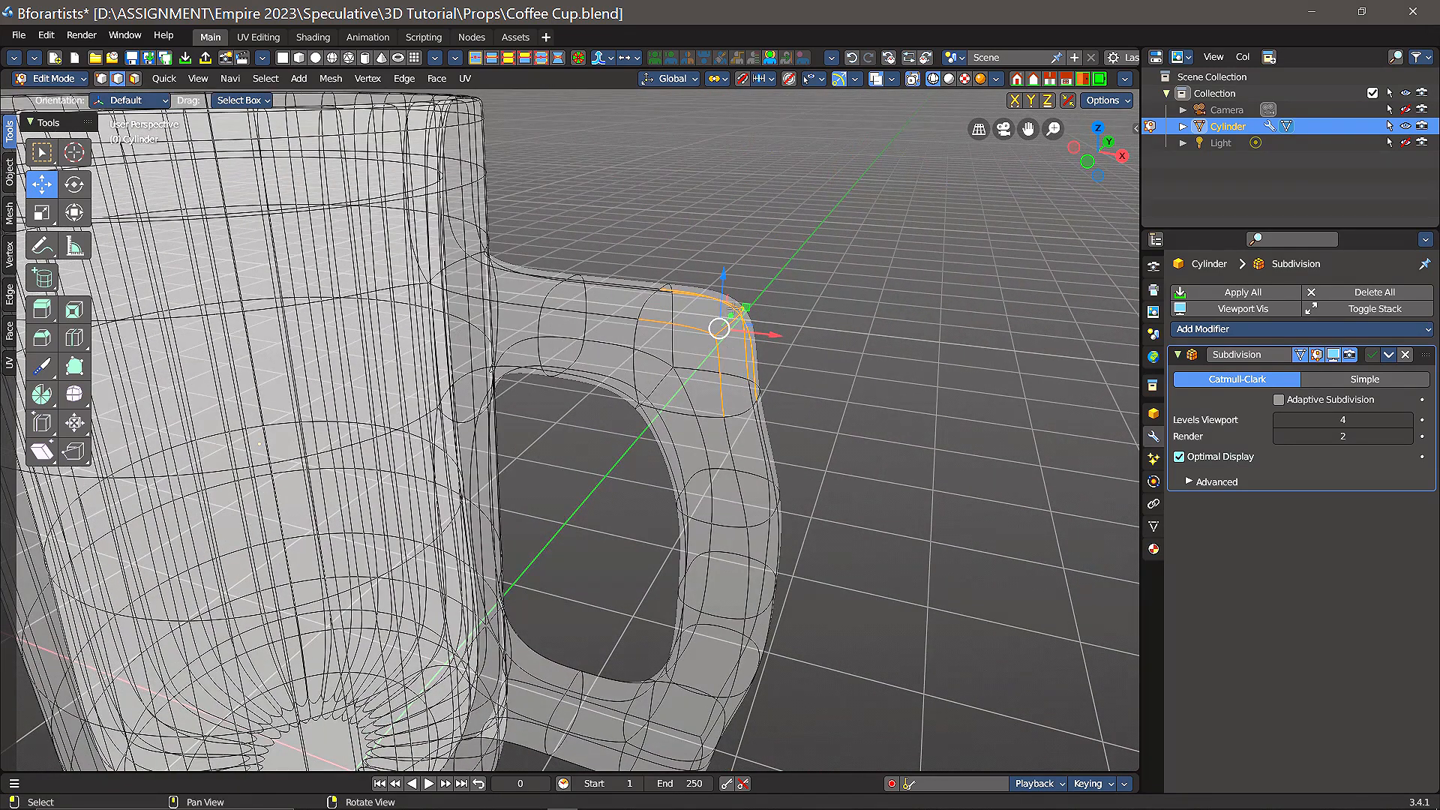
{"action": "middle_click_drag", "start_coordinate": [863, 331], "coordinate": [970, 331]}
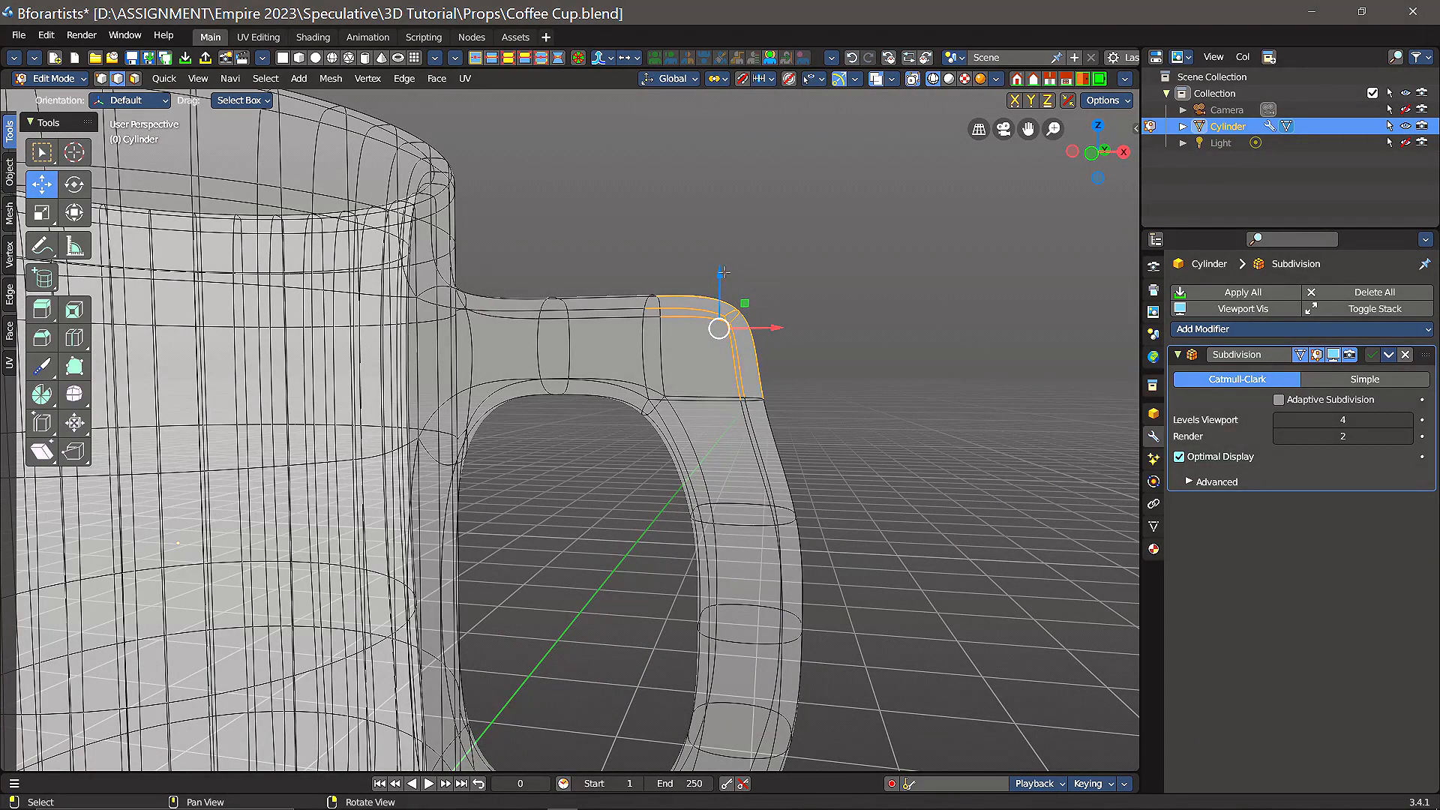
{"action": "left_click_drag", "start_coordinate": [722, 272], "coordinate": [733, 222]}
{"action": "scroll", "coordinate": [848, 383], "scroll_direction": "down", "scroll_amount": 4}
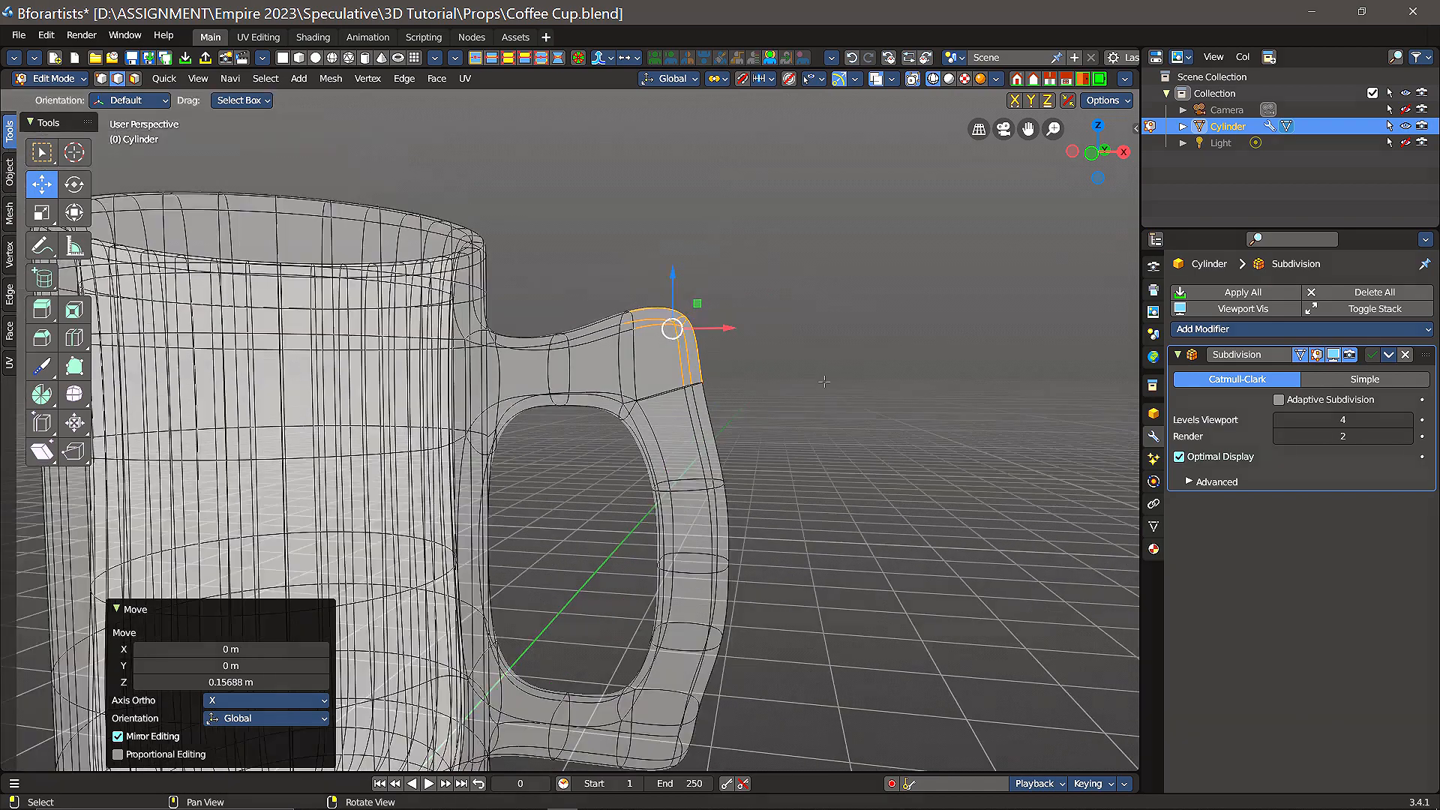
- Select the edges on the underside of the handle's upper arm and move them down 0.17764 m along Z
{"action": "scroll", "coordinate": [829, 384], "scroll_direction": "up", "scroll_amount": 2}
{"action": "mouse_move", "coordinate": [788, 499]}
{"action": "right_mouse_down"}
{"action": "mouse_move", "coordinate": [845, 440]}
{"action": "mouse_move", "coordinate": [789, 513]}
{"action": "right_mouse_up"}
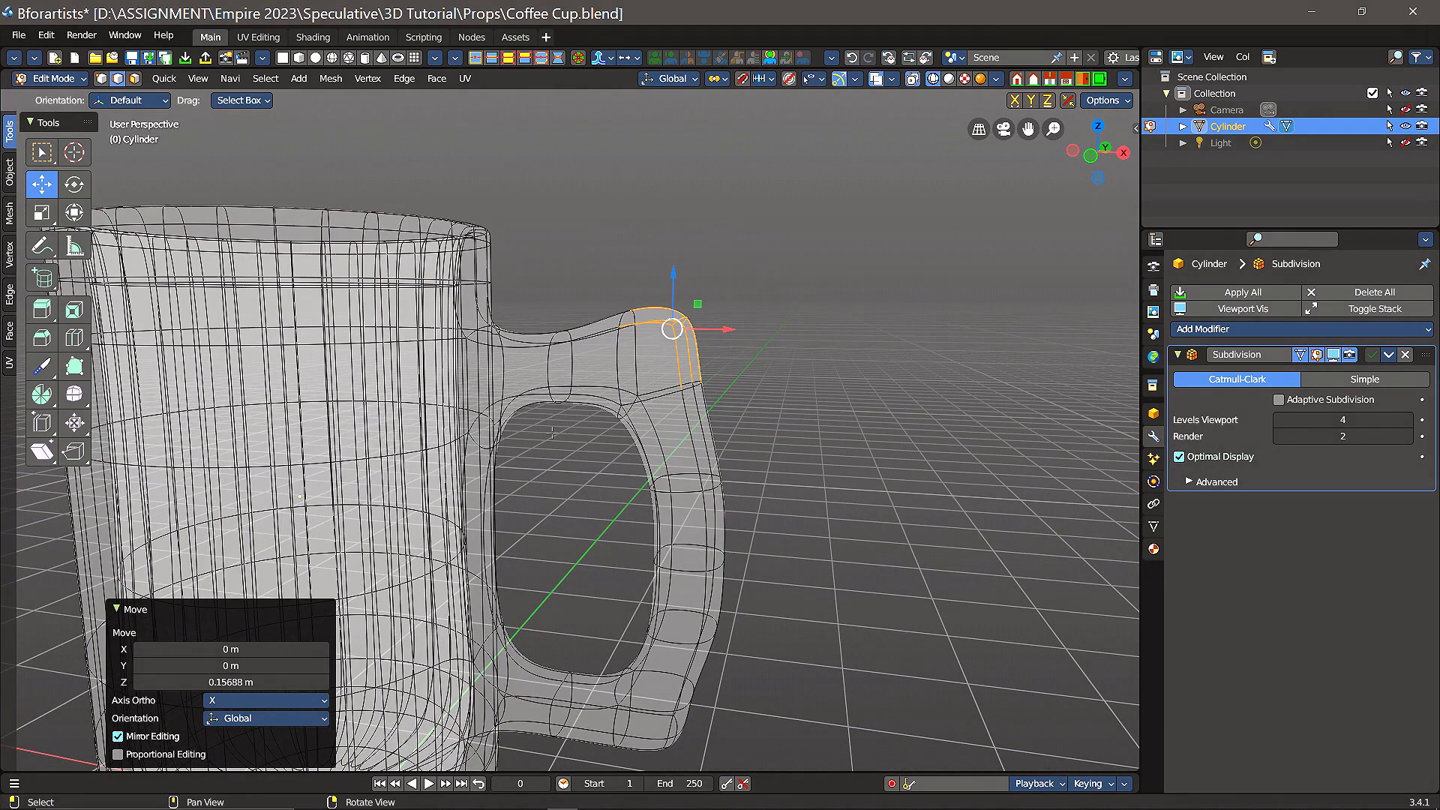
{"action": "left_click_drag", "start_coordinate": [537, 457], "coordinate": [560, 369]}
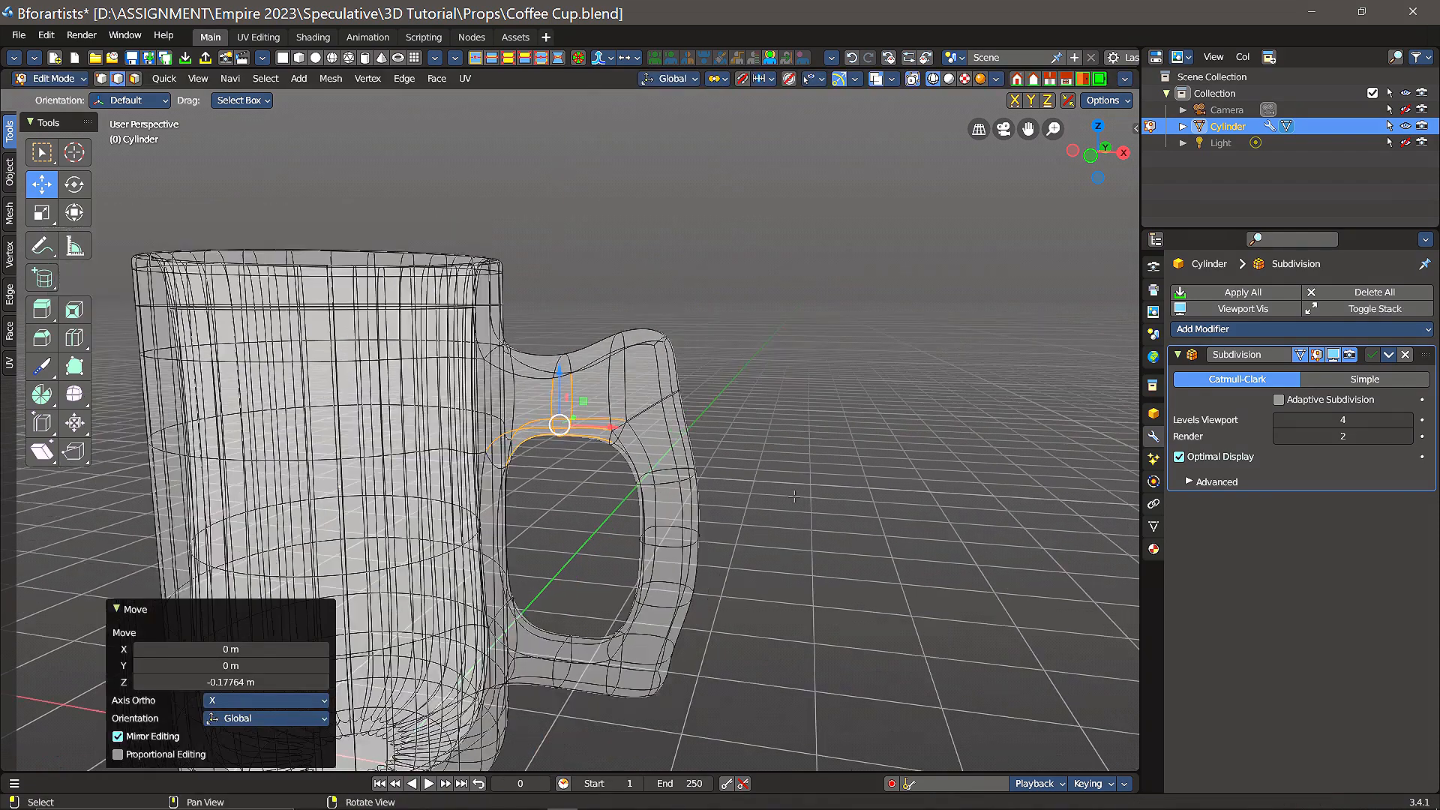
{"action": "middle_click_drag", "start_coordinate": [594, 555], "coordinate": [773, 613]}
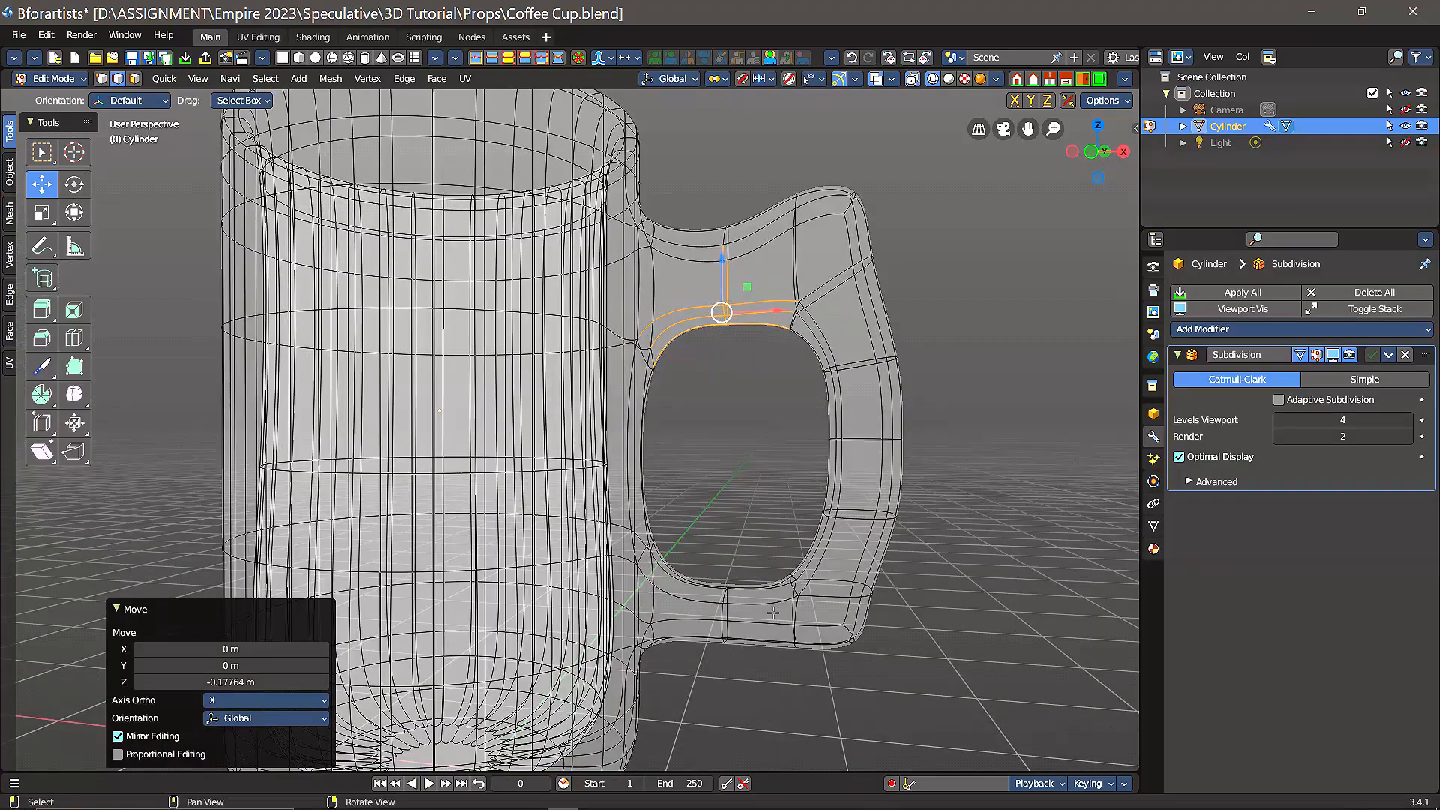
{"action": "mouse_move", "coordinate": [713, 449]}
{"action": "middle_mouse_down"}
{"action": "mouse_move", "coordinate": [741, 469]}
{"action": "mouse_move", "coordinate": [721, 455]}
{"action": "middle_mouse_up"}
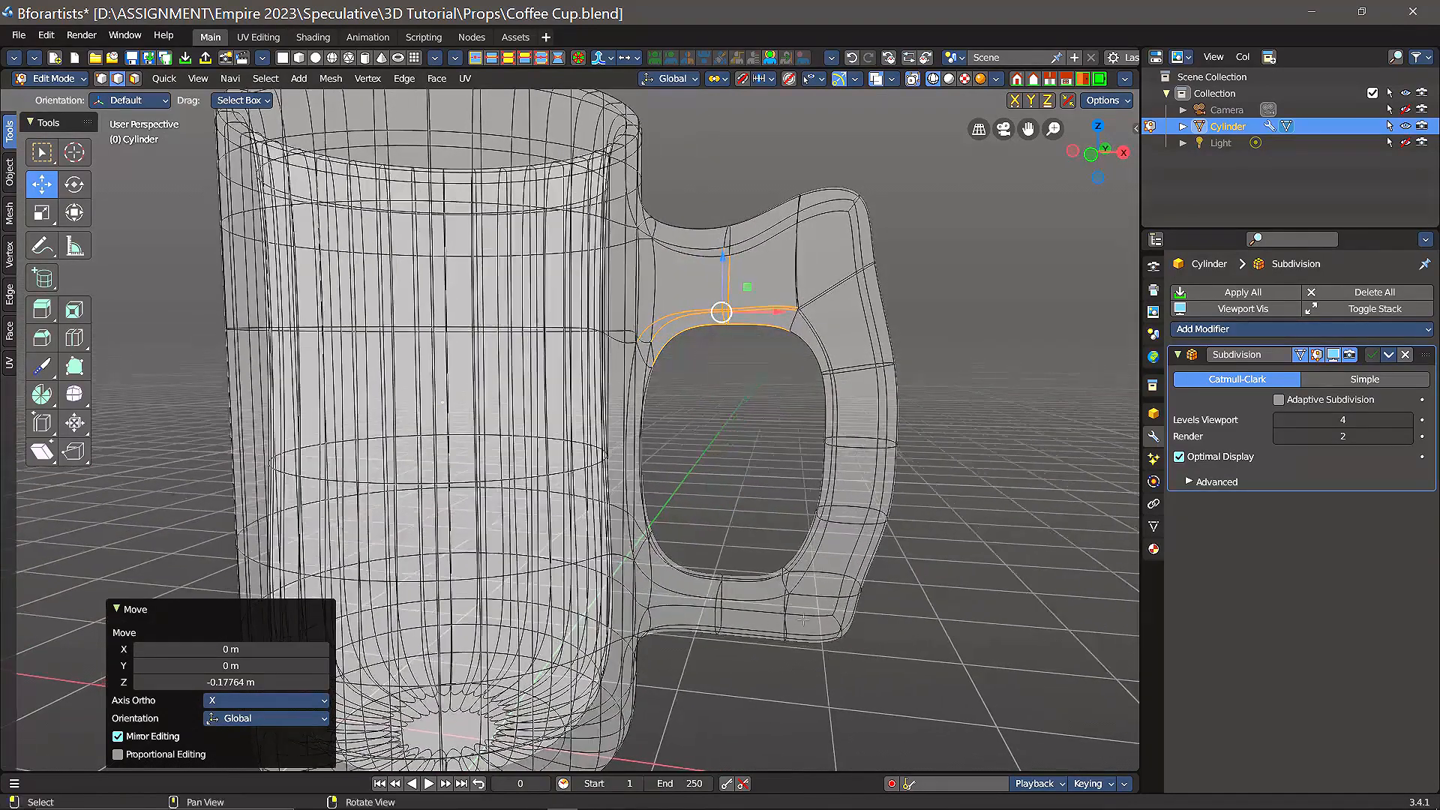
- Select the edges at the handle's lower outer corner and move them down 0.15829 m along Z
{"action": "middle_click_drag", "start_coordinate": [833, 709], "coordinate": [868, 651]}
{"action": "mouse_move", "coordinate": [857, 703]}
{"action": "left_mouse_down"}
{"action": "mouse_move", "coordinate": [863, 656]}
{"action": "mouse_move", "coordinate": [898, 606]}
{"action": "mouse_move", "coordinate": [942, 643]}
{"action": "mouse_move", "coordinate": [842, 716]}
{"action": "left_mouse_up"}
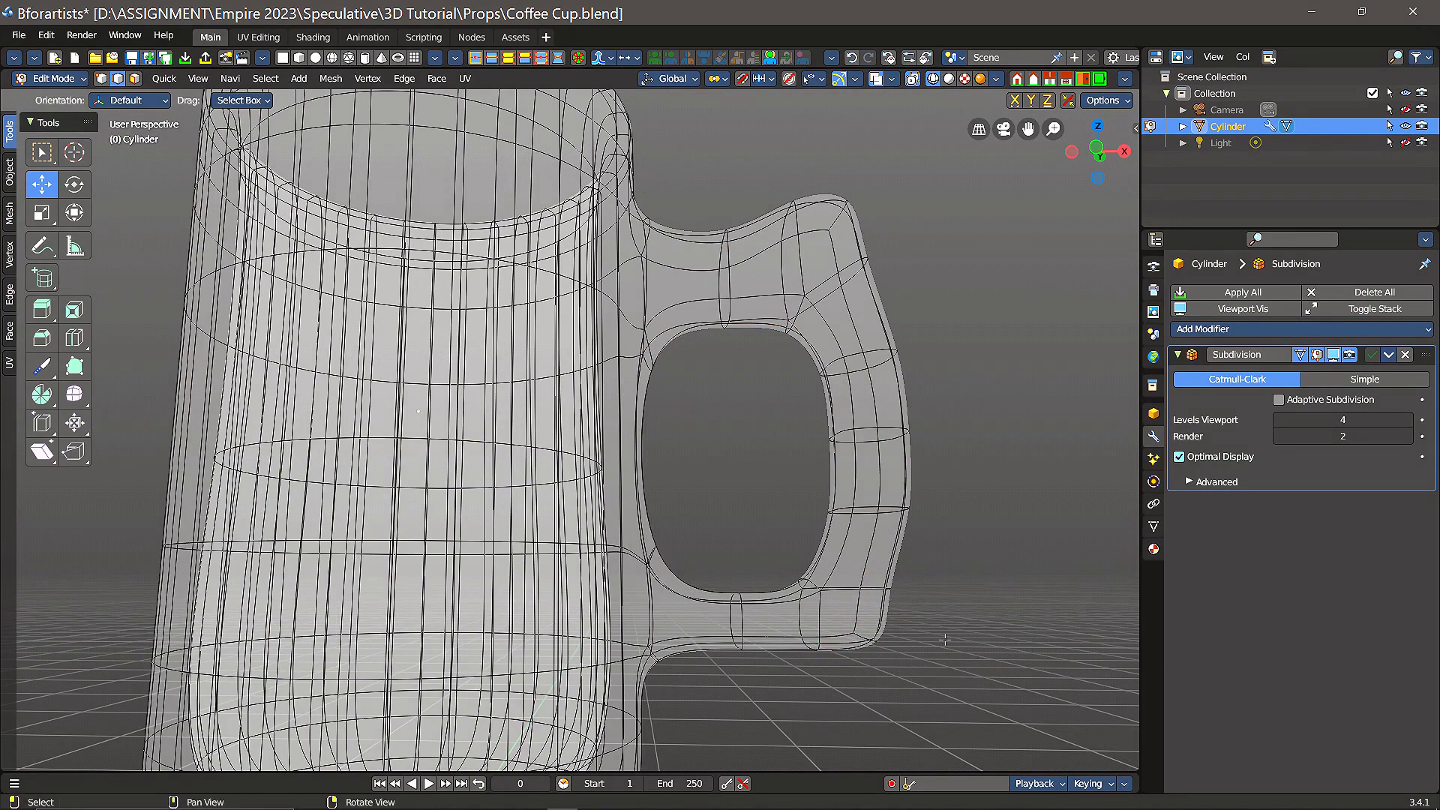
{"action": "middle_click_drag", "start_coordinate": [944, 639], "coordinate": [877, 594]}
{"action": "middle_click_drag", "start_coordinate": [917, 642], "coordinate": [901, 644]}
{"action": "left_click_drag", "start_coordinate": [819, 712], "coordinate": [837, 607]}
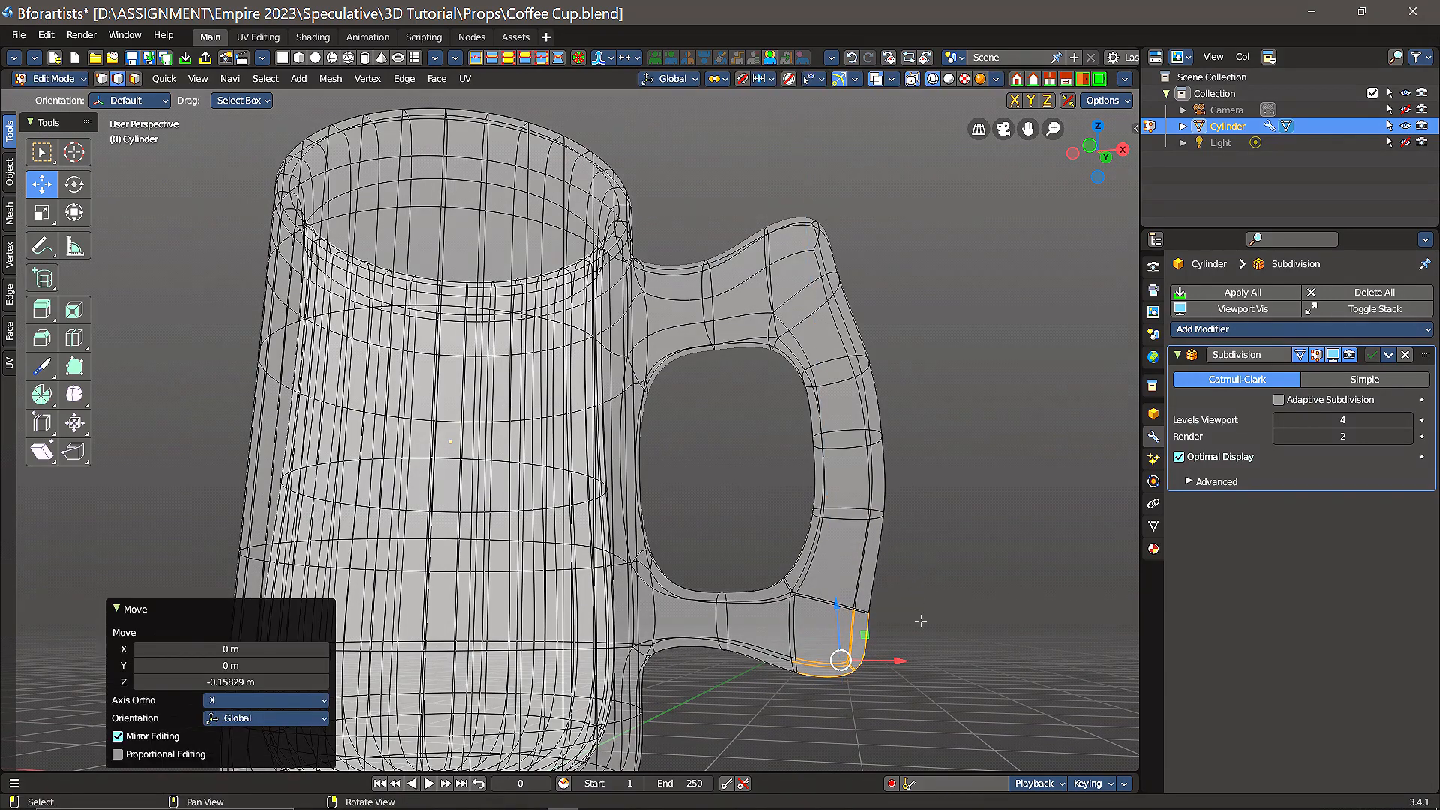
- Box-select the whole lower outer bend of the handle, excluding the section joining the cup, and raise it 0.059713 m along Z
{"action": "left_click_drag", "start_coordinate": [688, 536], "coordinate": [934, 729]}
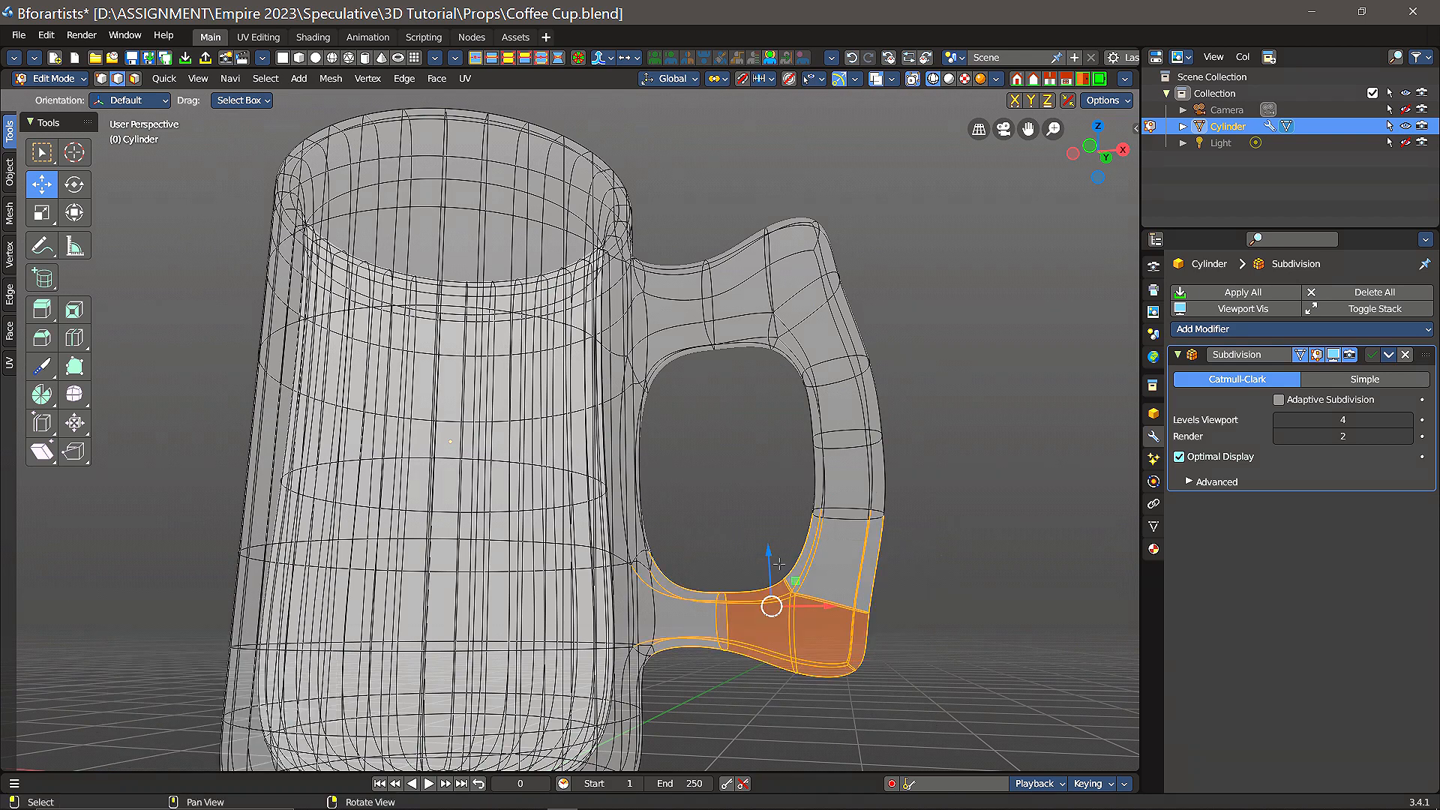
{"action": "left_click", "coordinate": [761, 502]}
{"action": "left_click_drag", "start_coordinate": [761, 544], "coordinate": [879, 708]}
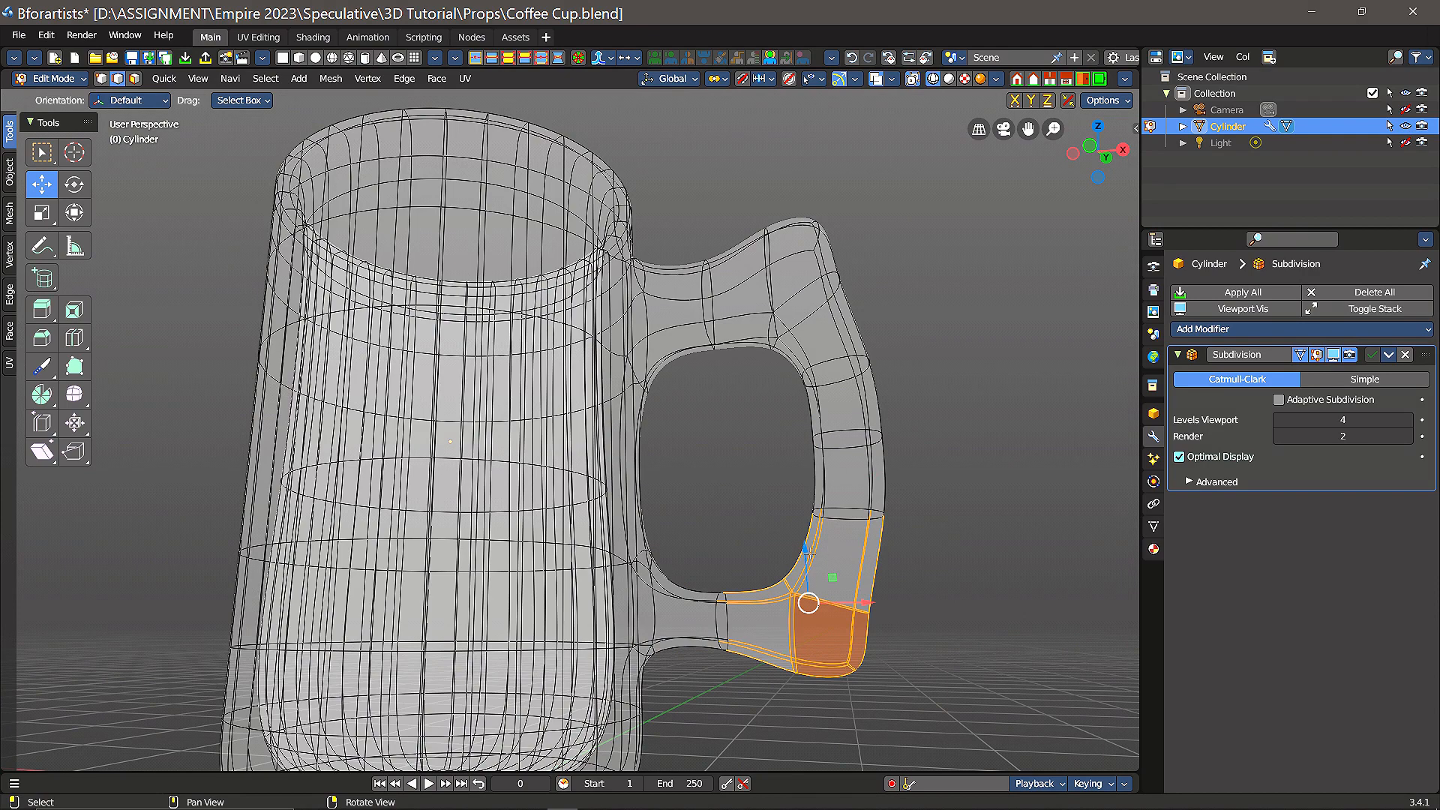
{"action": "left_click_drag", "start_coordinate": [804, 548], "coordinate": [805, 532]}
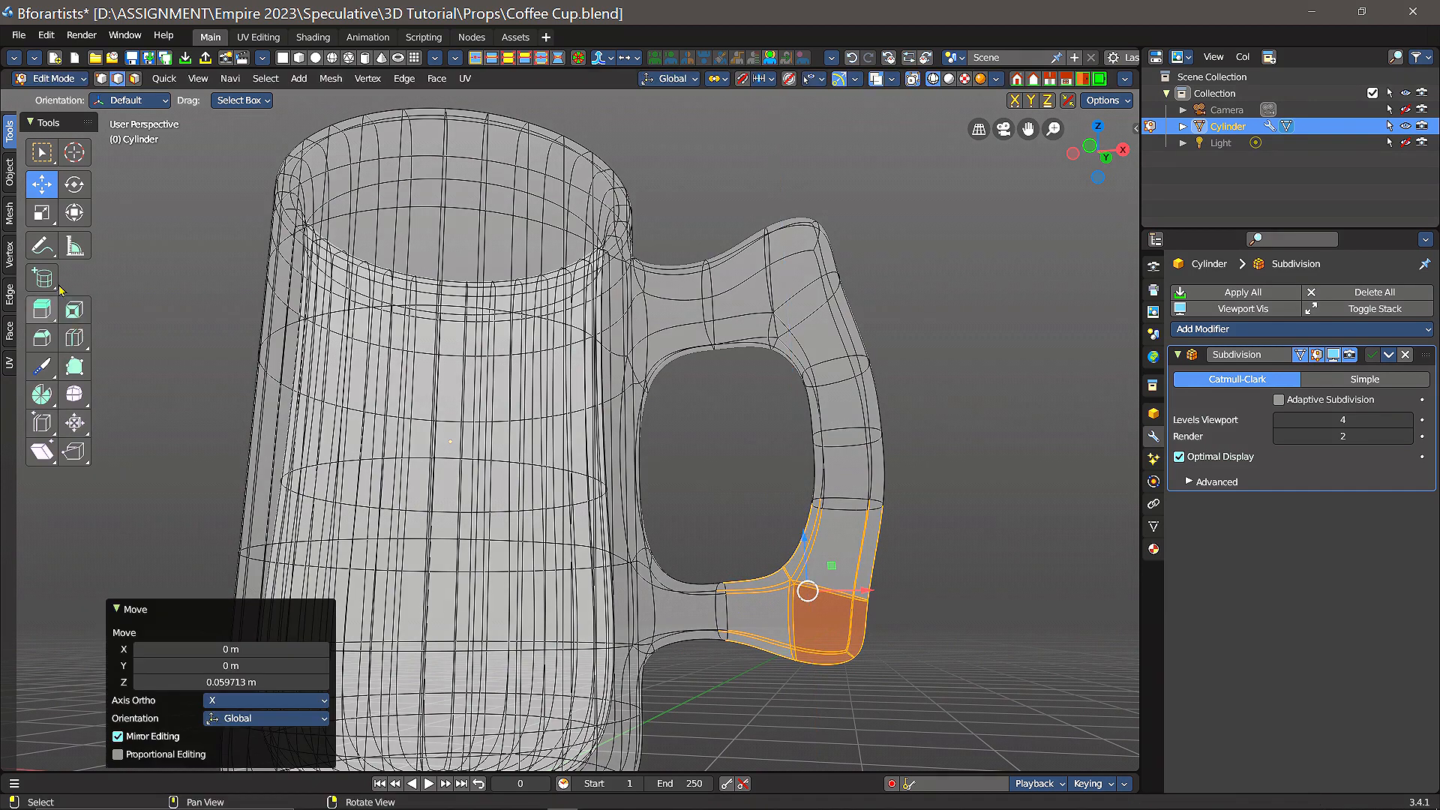
- Rotate the handle's selected lower bend by -1.59° about the view axis, then reactivate the Move tool
{"action": "left_click", "coordinate": [74, 185]}
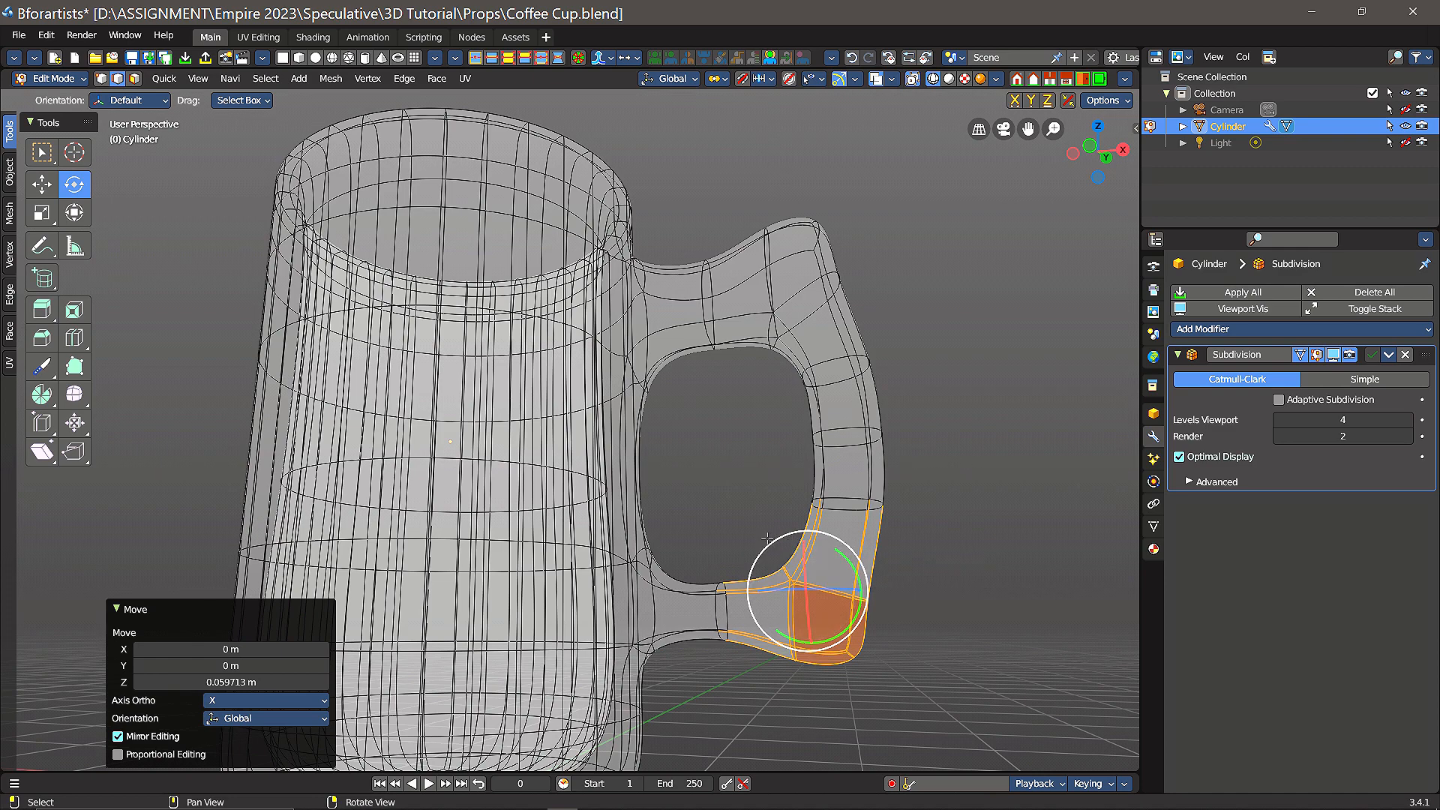
{"action": "mouse_move", "coordinate": [769, 542]}
{"action": "left_mouse_down"}
{"action": "mouse_move", "coordinate": [759, 555]}
{"action": "mouse_move", "coordinate": [773, 553]}
{"action": "left_mouse_up"}
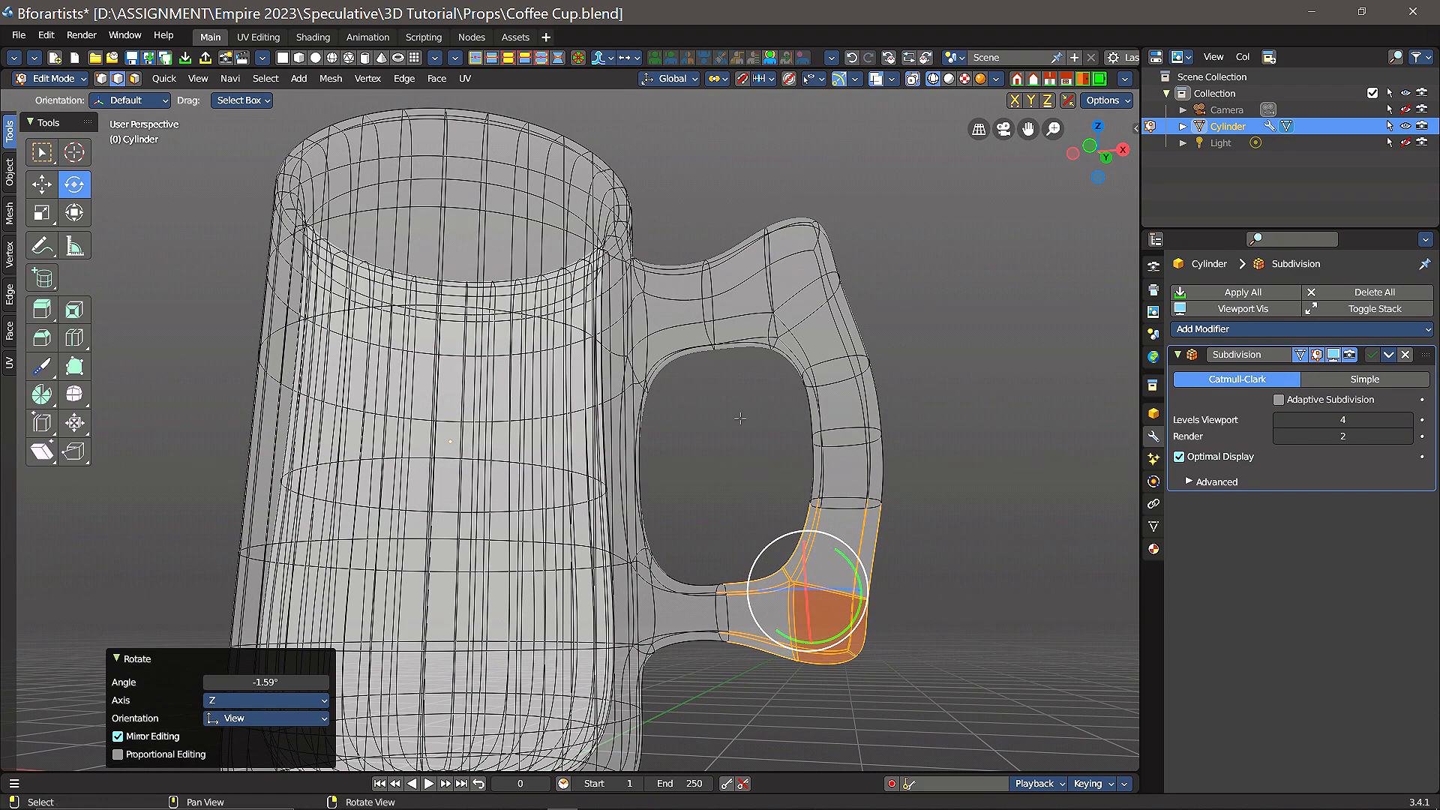
{"action": "left_click", "coordinate": [42, 183]}
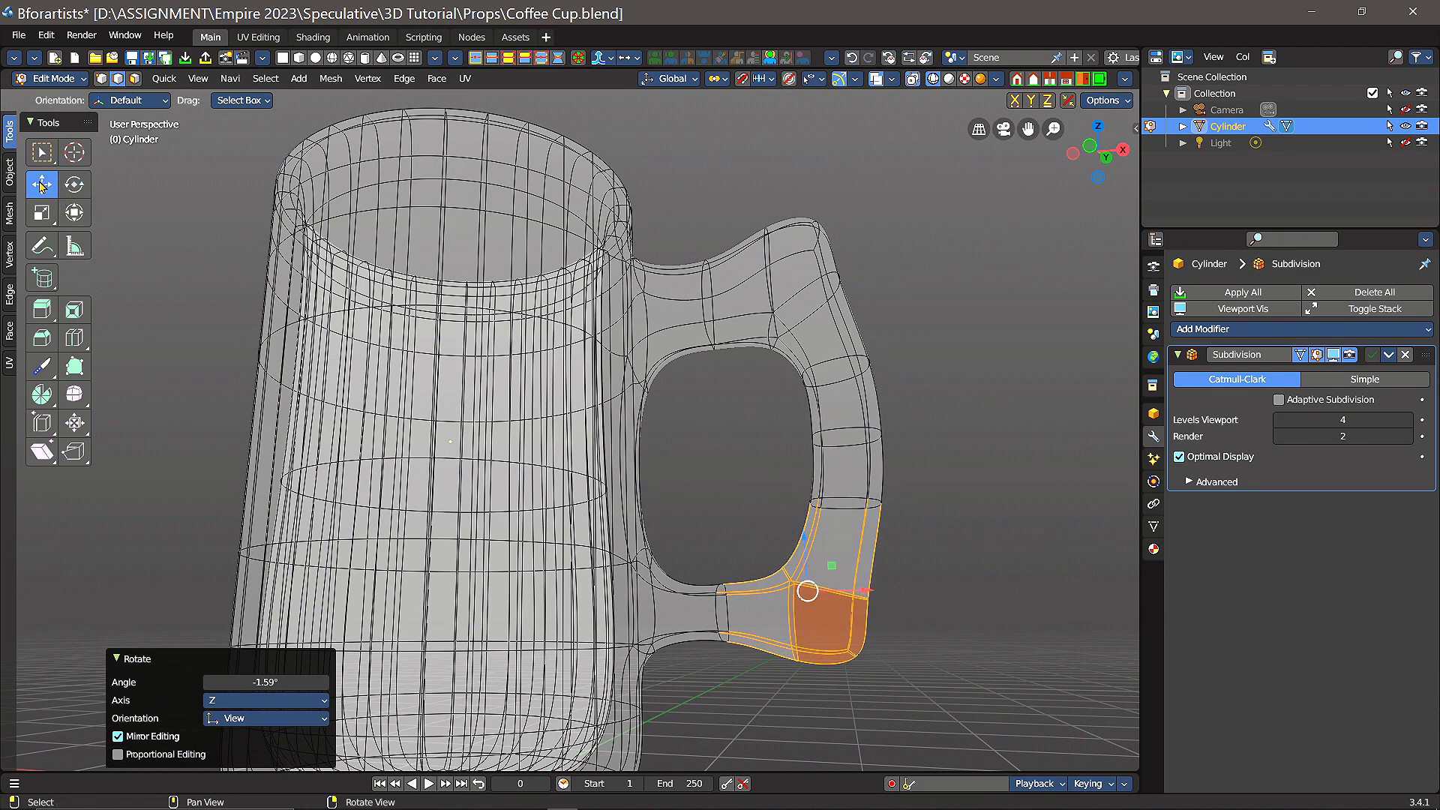
- Return to solid shading, clear the selection, and examine the reshaped handle against the whole cup
{"action": "mouse_move", "coordinate": [677, 437]}
{"action": "middle_mouse_down"}
{"action": "mouse_move", "coordinate": [709, 409]}
{"action": "mouse_move", "coordinate": [738, 463]}
{"action": "middle_mouse_up"}
{"action": "key", "text": "shift+z"}
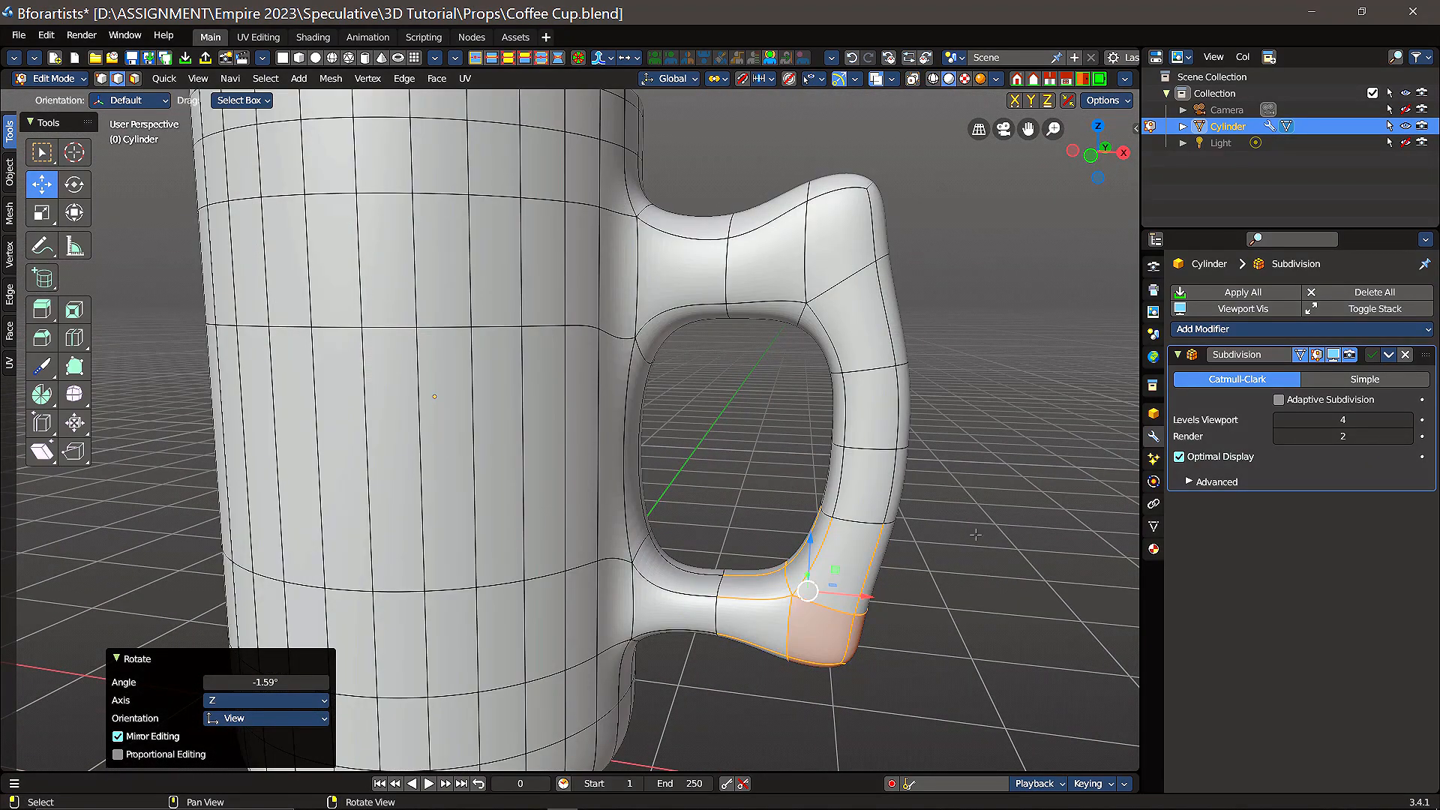
{"action": "left_click", "coordinate": [974, 533]}
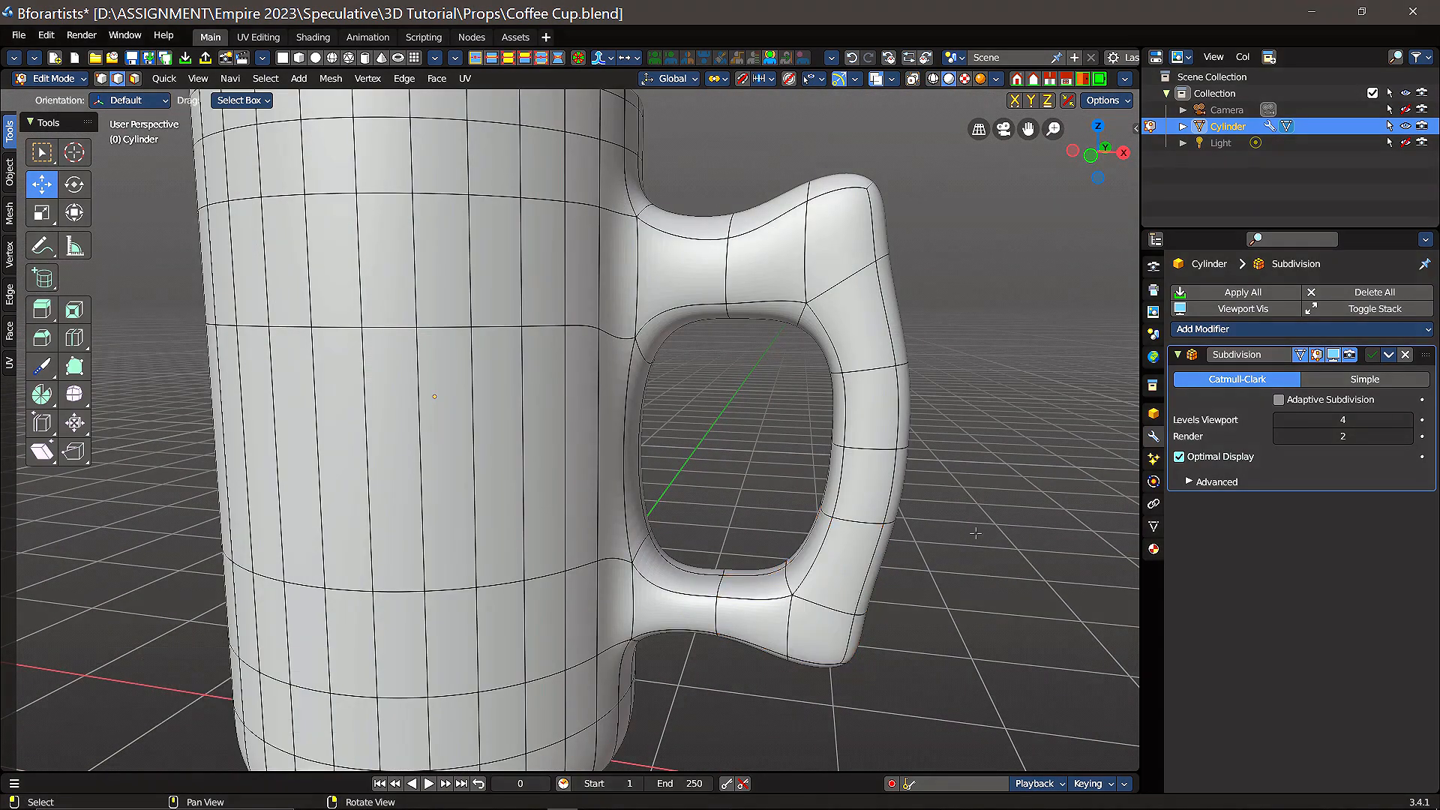
{"action": "scroll", "coordinate": [996, 507], "scroll_direction": "down", "scroll_amount": 5}
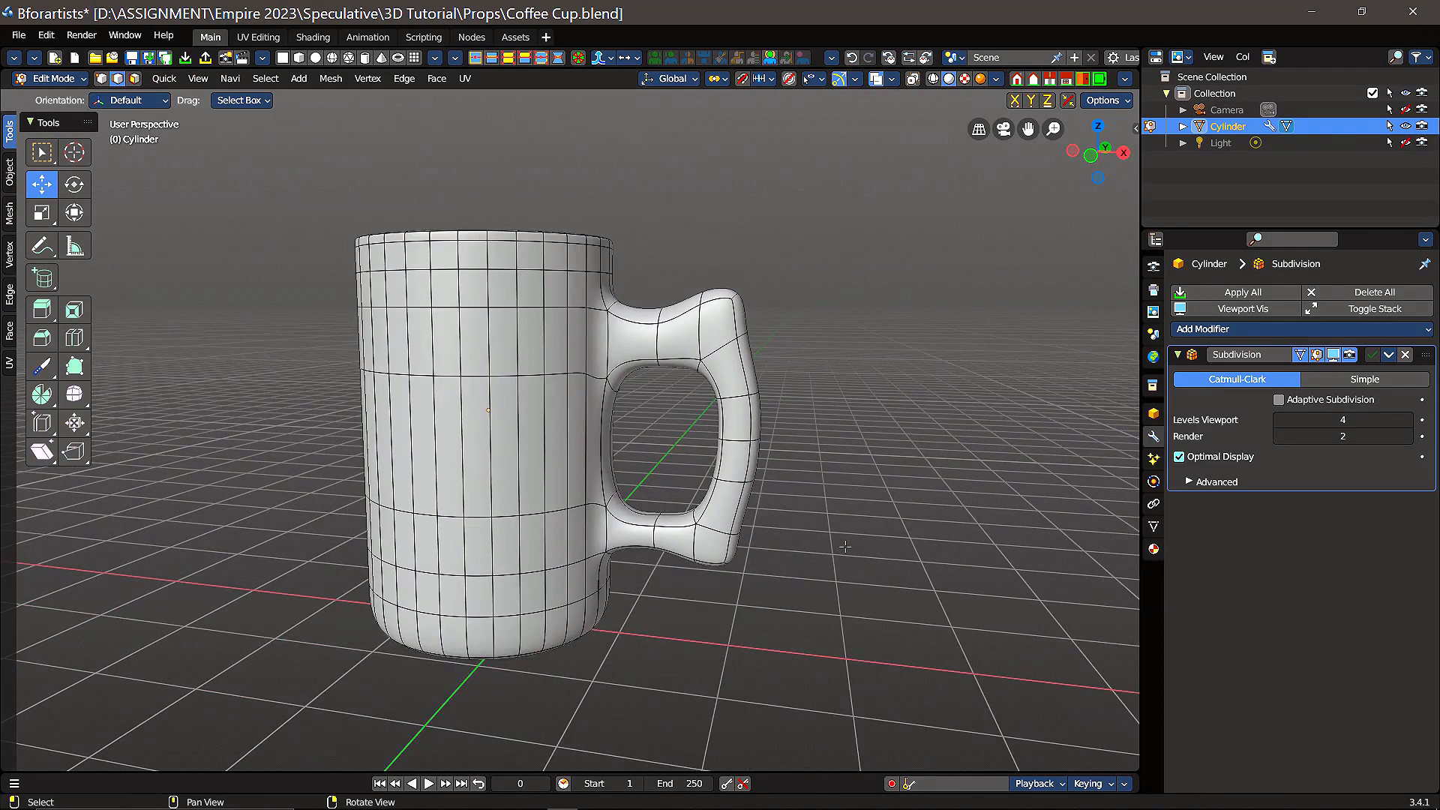
{"action": "middle_click_drag", "start_coordinate": [844, 546], "coordinate": [866, 539]}
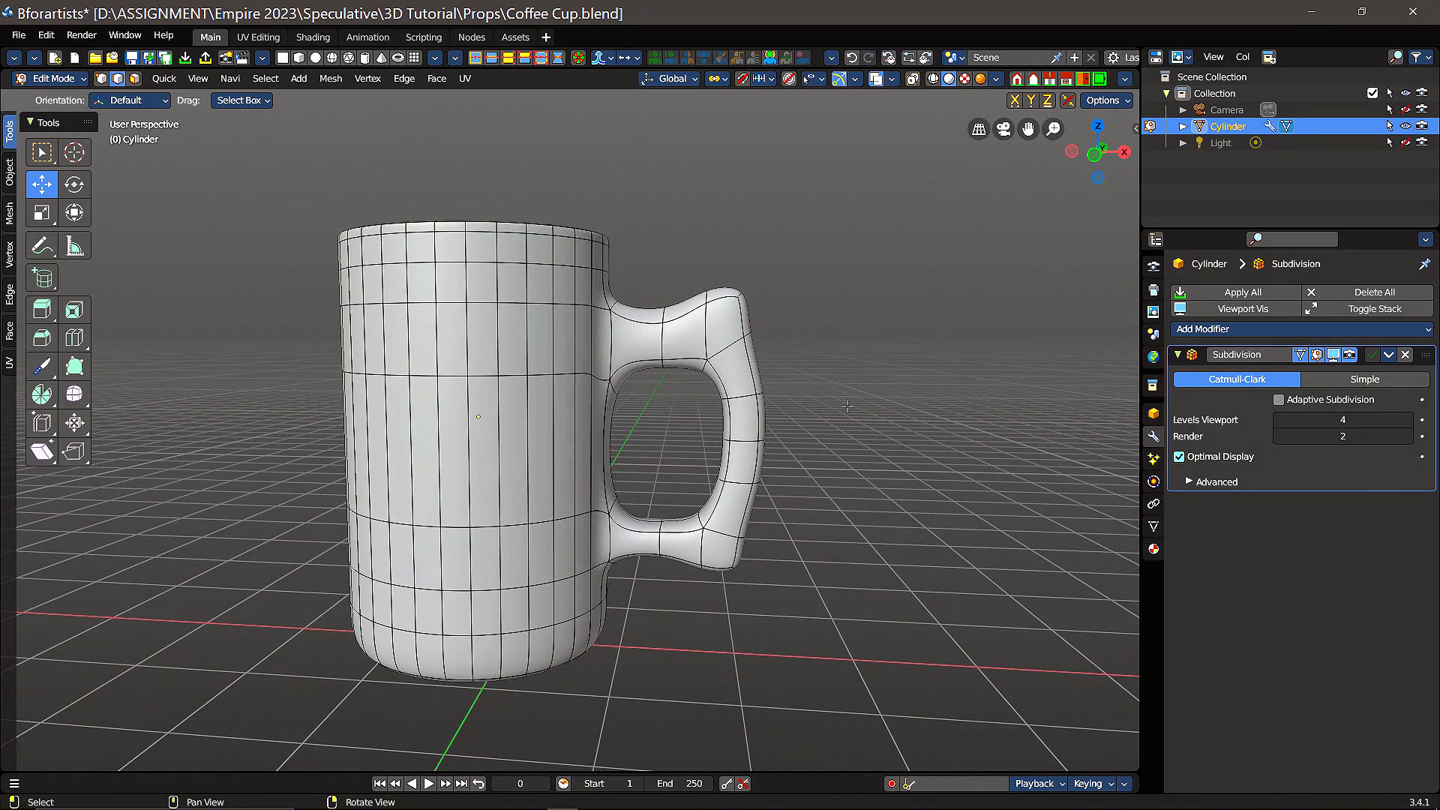
{"action": "middle_click_drag", "start_coordinate": [851, 416], "coordinate": [879, 394]}
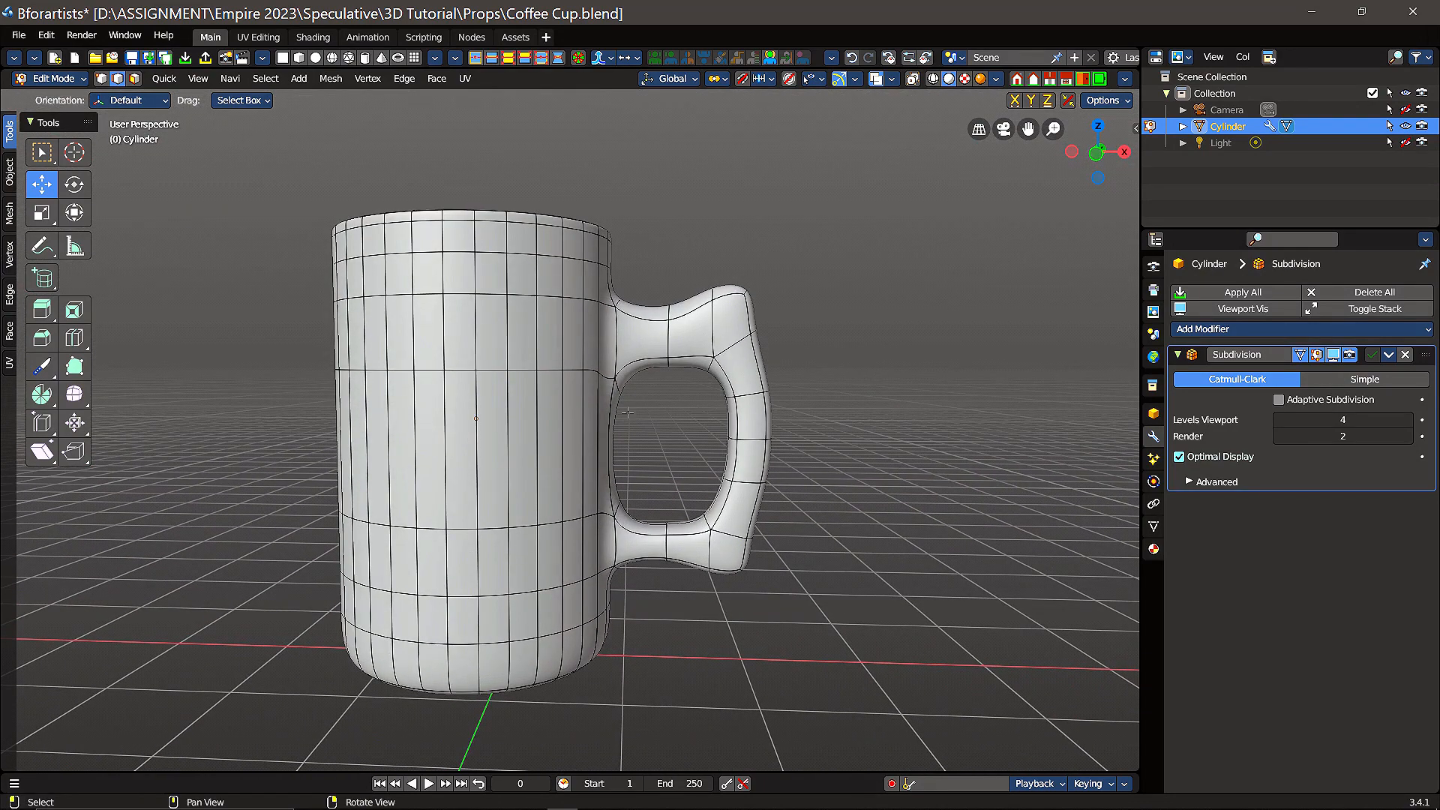
- In wireframe shading, box-select the outer part of the handle, move it -0.074244 m along X, and return to solid shading with nothing selected
{"action": "left_click", "coordinate": [932, 79]}
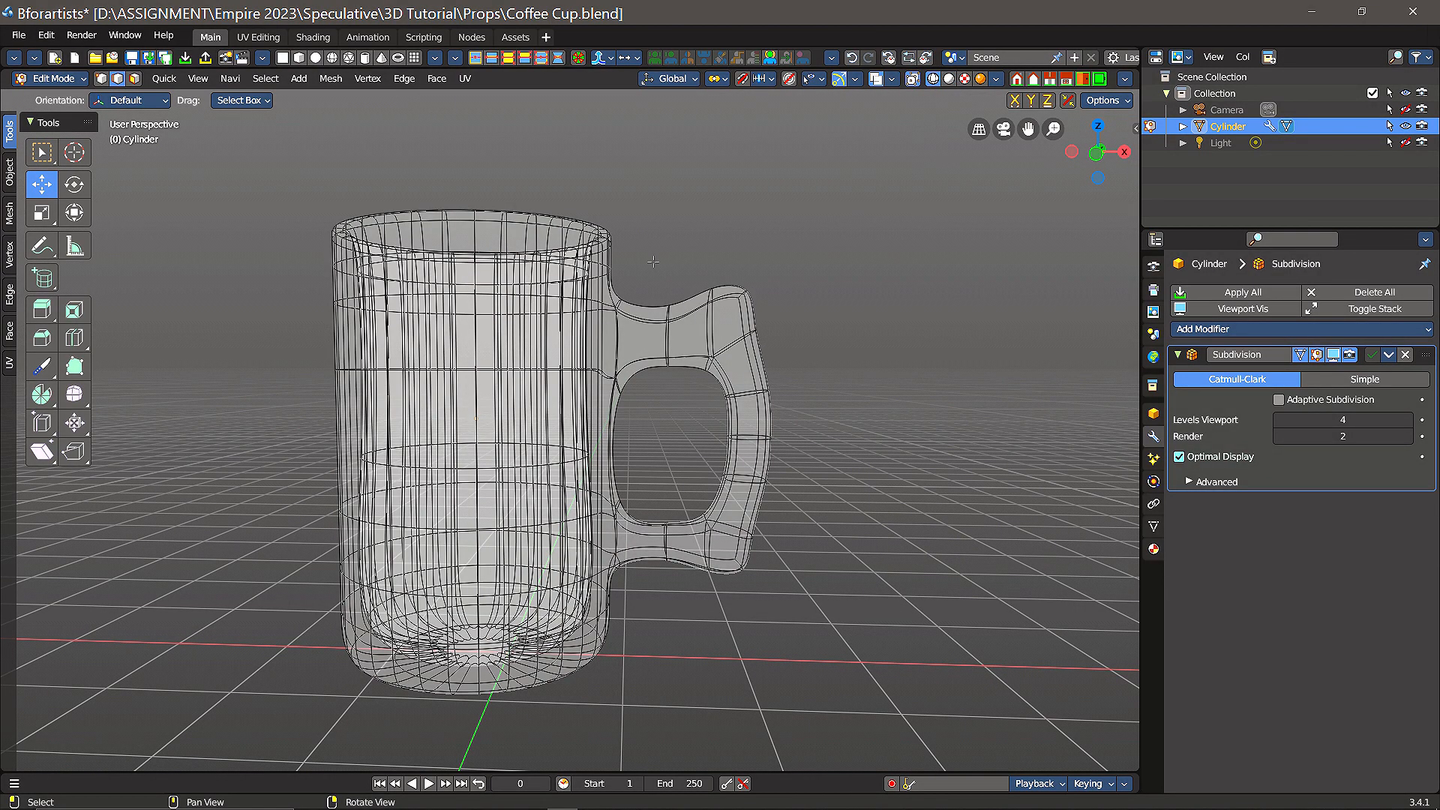
{"action": "left_click_drag", "start_coordinate": [650, 250], "coordinate": [840, 610]}
{"action": "left_click", "coordinate": [714, 227]}
{"action": "left_click_drag", "start_coordinate": [696, 225], "coordinate": [821, 642]}
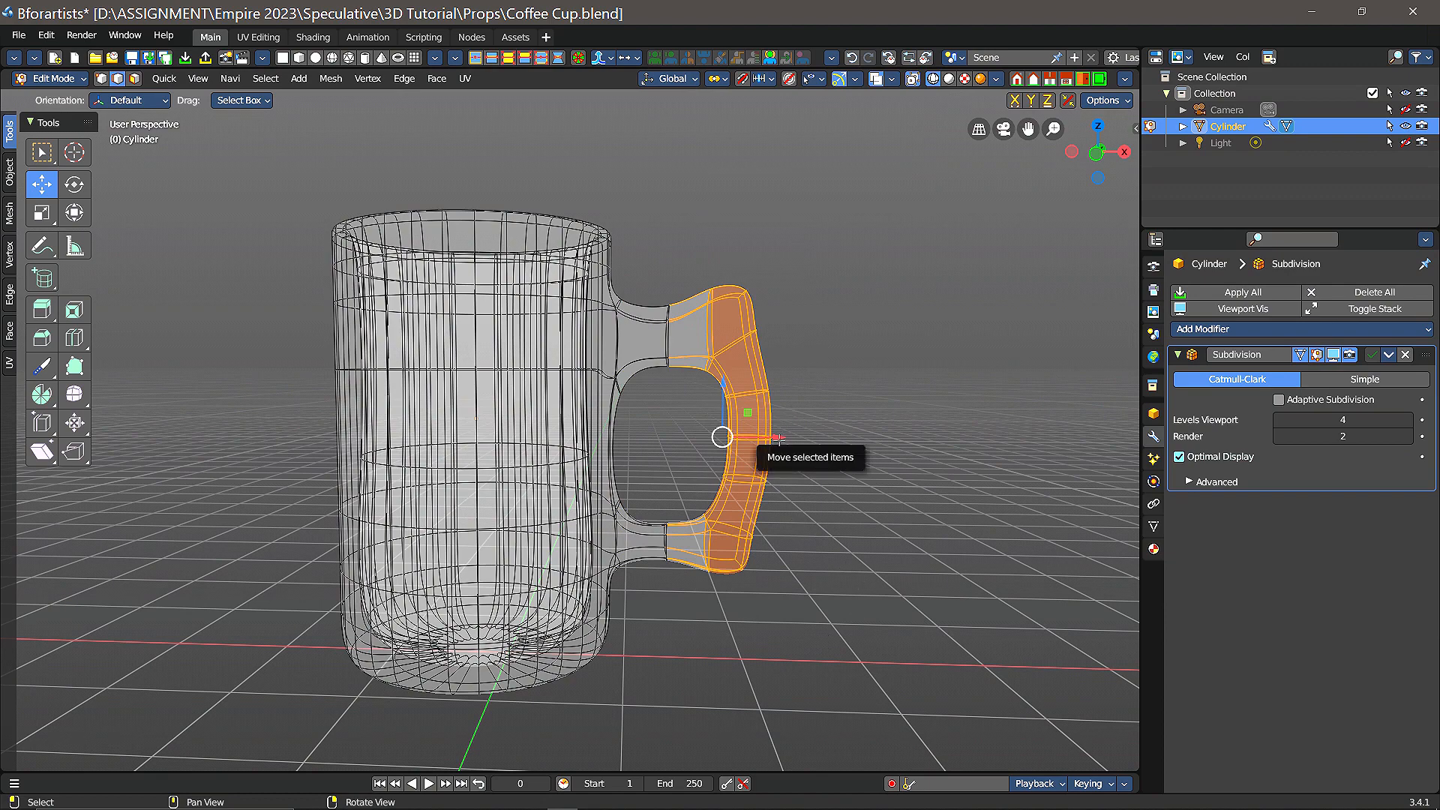
{"action": "left_click_drag", "start_coordinate": [778, 437], "coordinate": [766, 442]}
{"action": "mouse_move", "coordinate": [841, 358]}
{"action": "middle_mouse_down"}
{"action": "mouse_move", "coordinate": [843, 330]}
{"action": "mouse_move", "coordinate": [851, 361]}
{"action": "middle_mouse_up"}
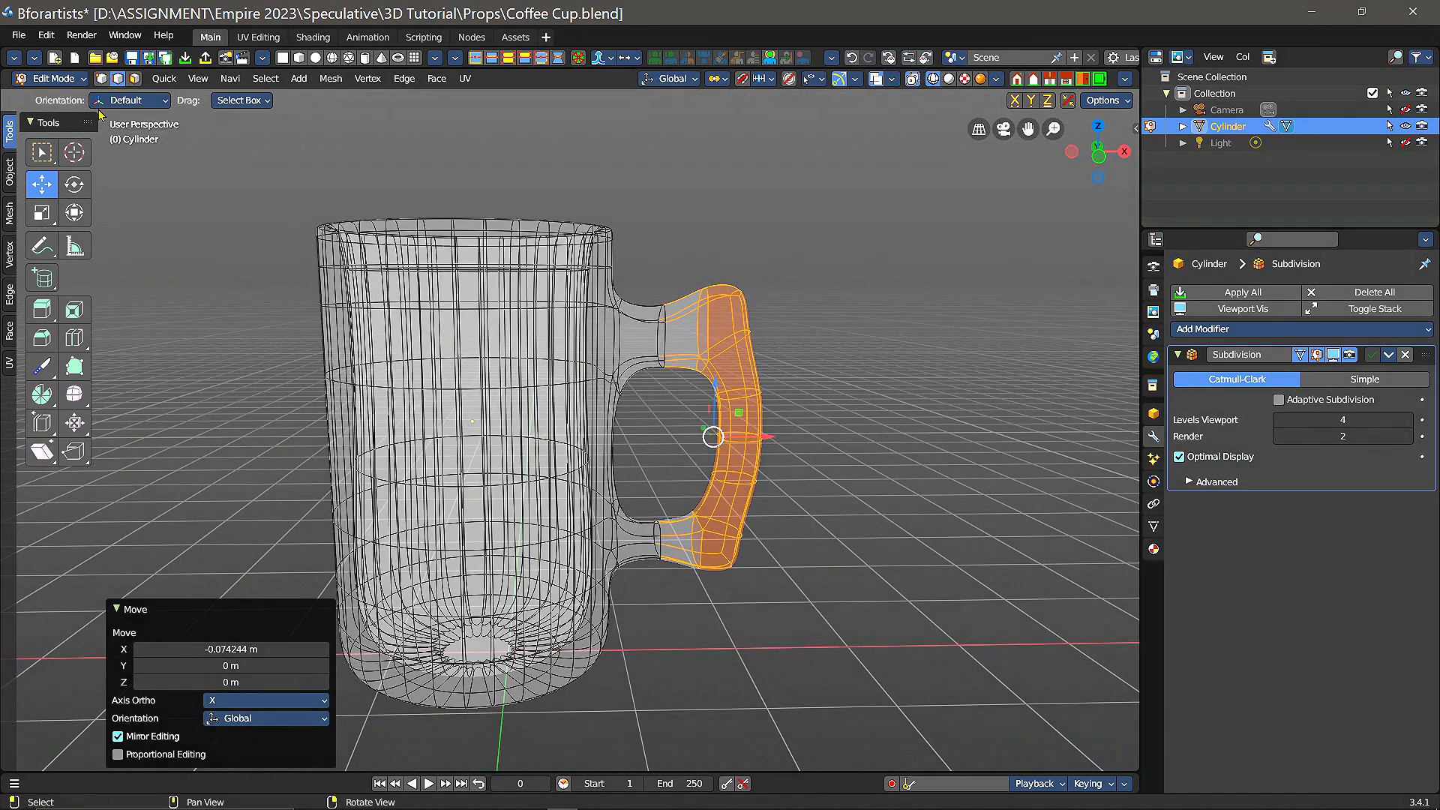
{"action": "left_click", "coordinate": [949, 81]}
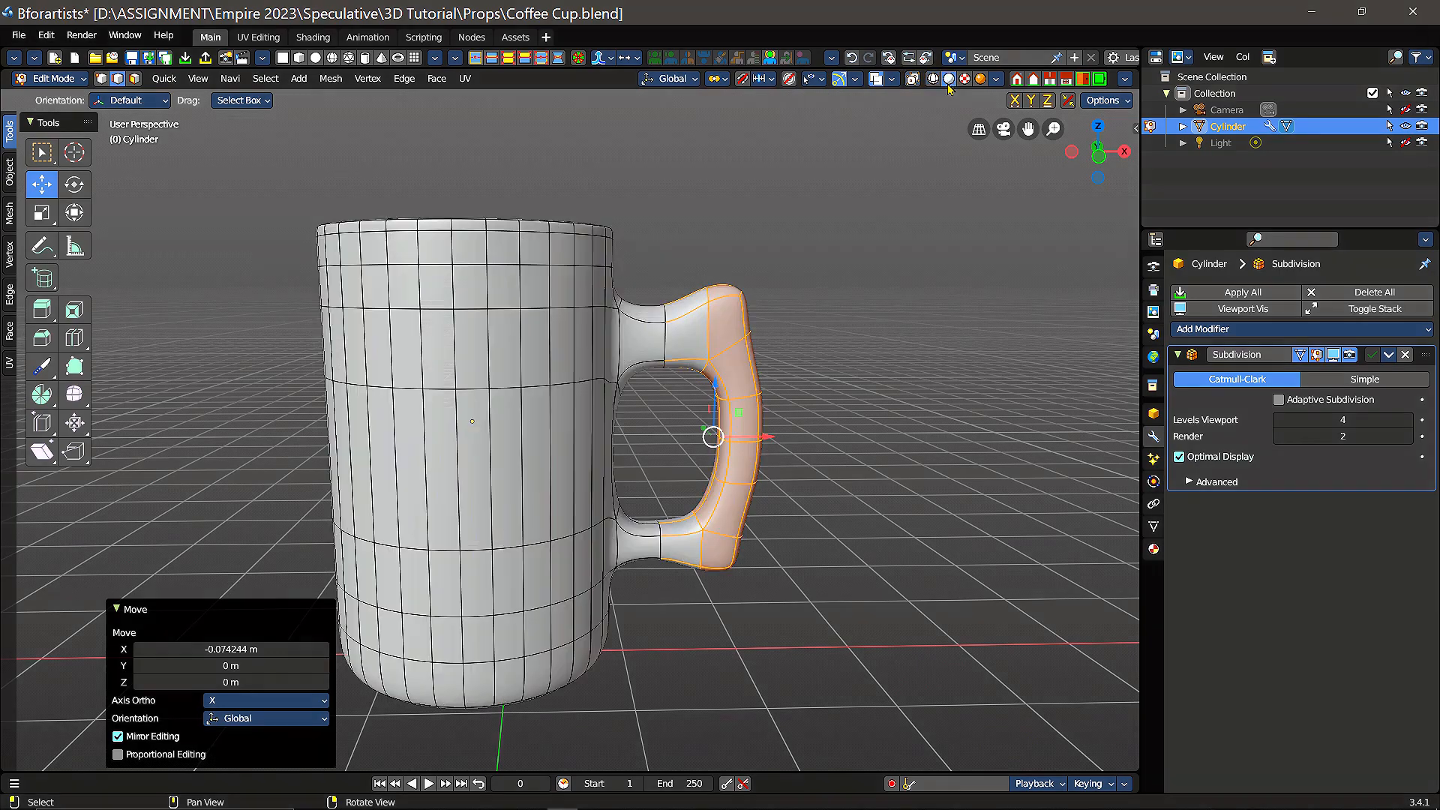
{"action": "left_click", "coordinate": [849, 393]}
{"action": "middle_click_drag", "start_coordinate": [821, 437], "coordinate": [740, 389]}
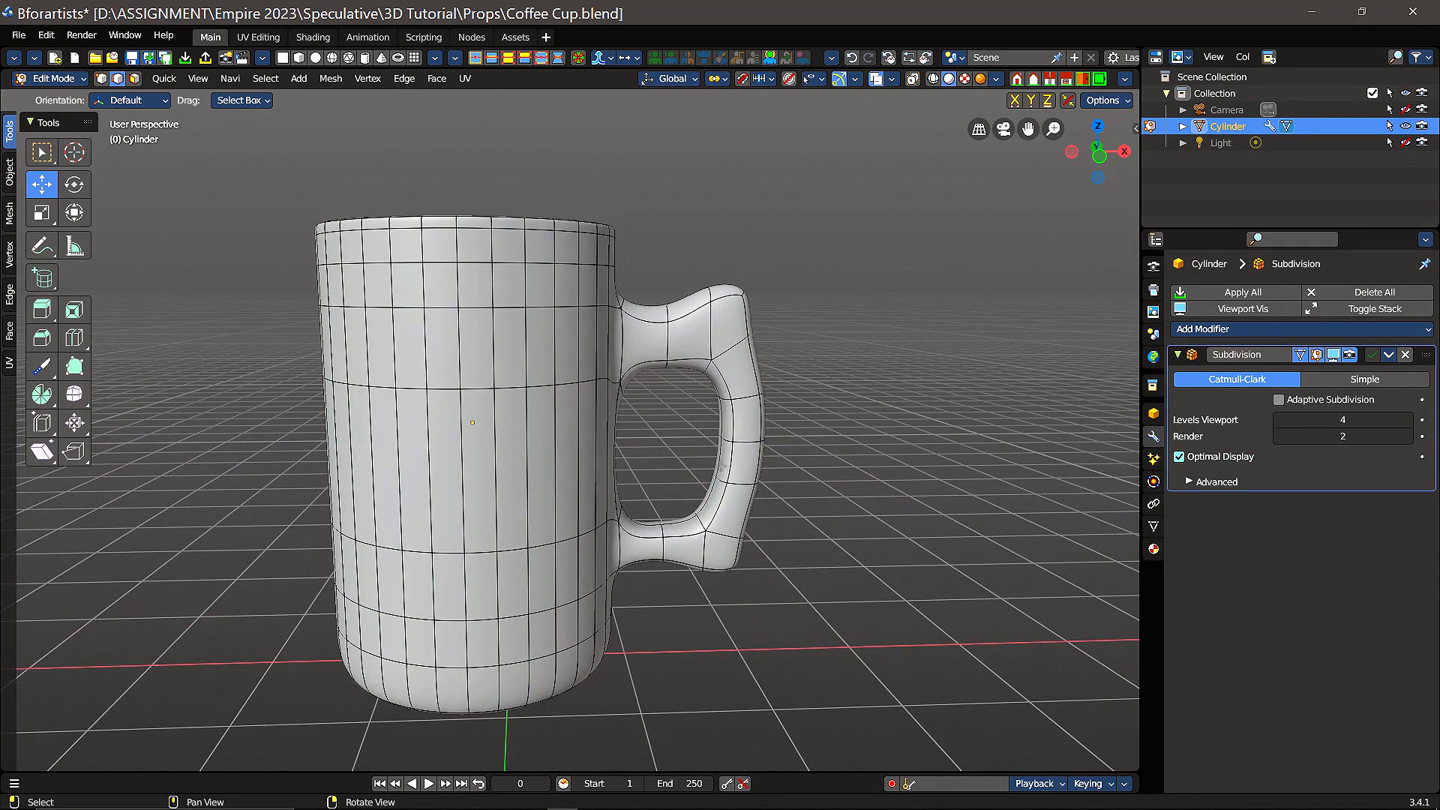
- Switch to face selection and select the six faces along the inner side of the handle's vertical grip
{"action": "scroll", "coordinate": [713, 449], "scroll_direction": "up", "scroll_amount": 2}
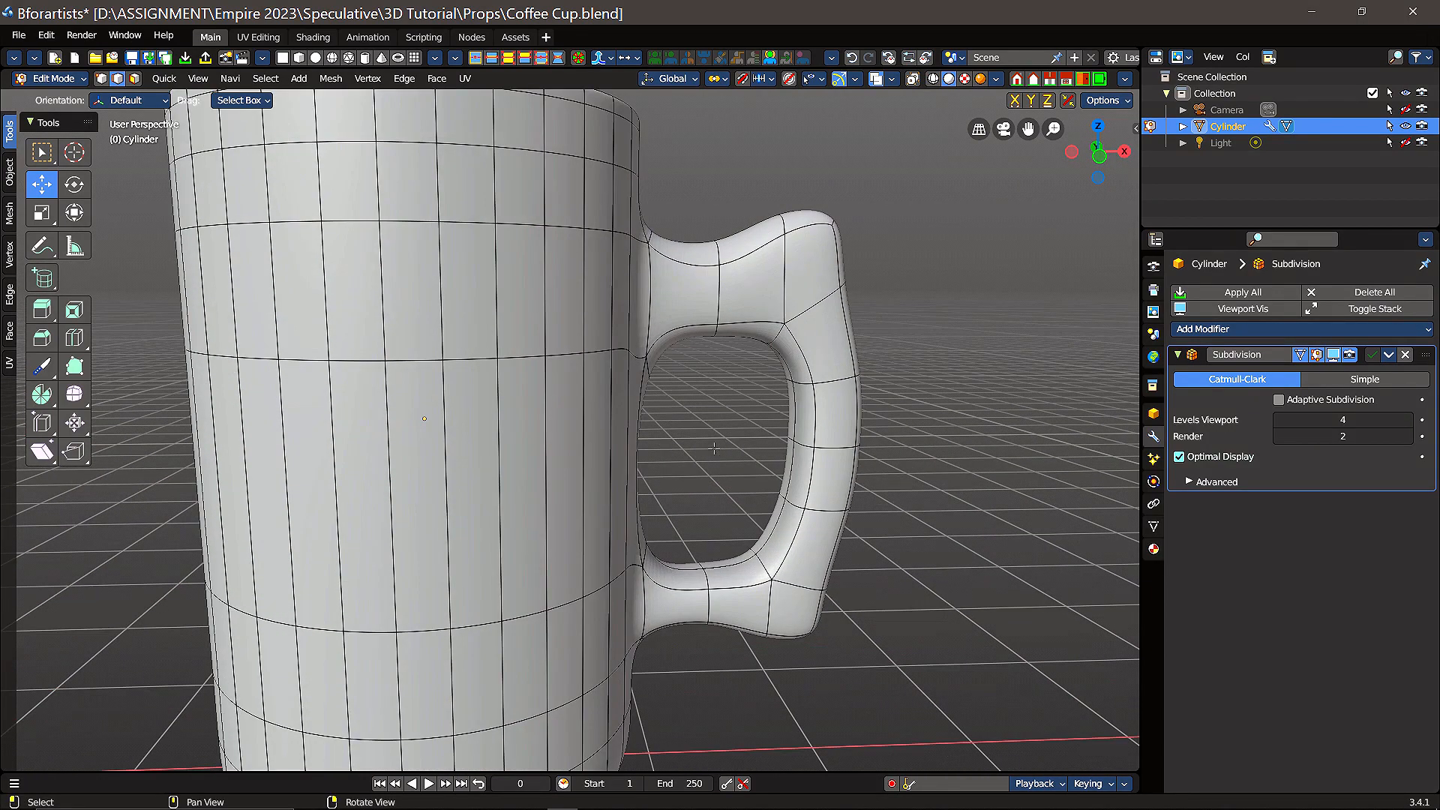
{"action": "left_click", "coordinate": [806, 417]}
{"action": "key", "text": "3"}
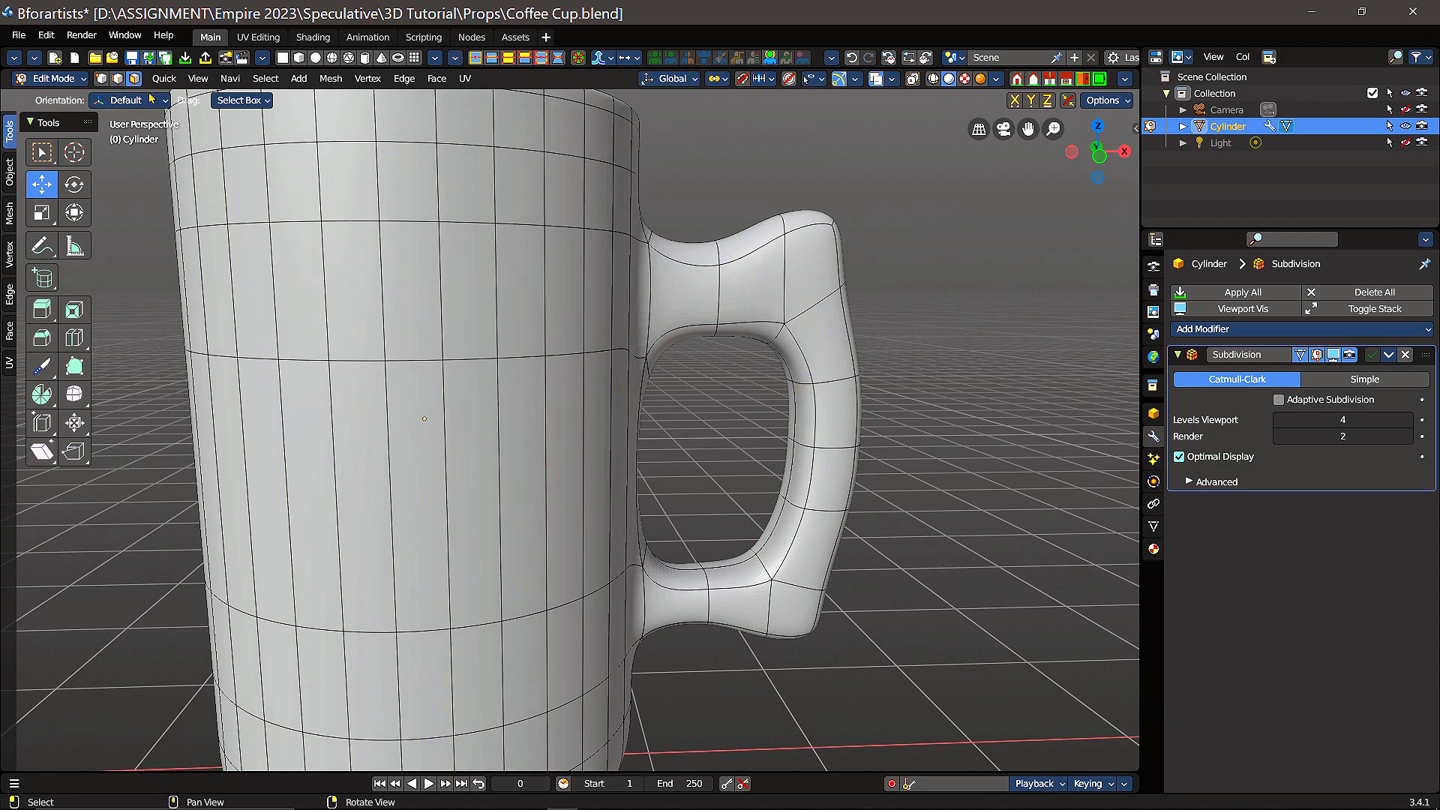
{"action": "left_click", "coordinate": [805, 411]}
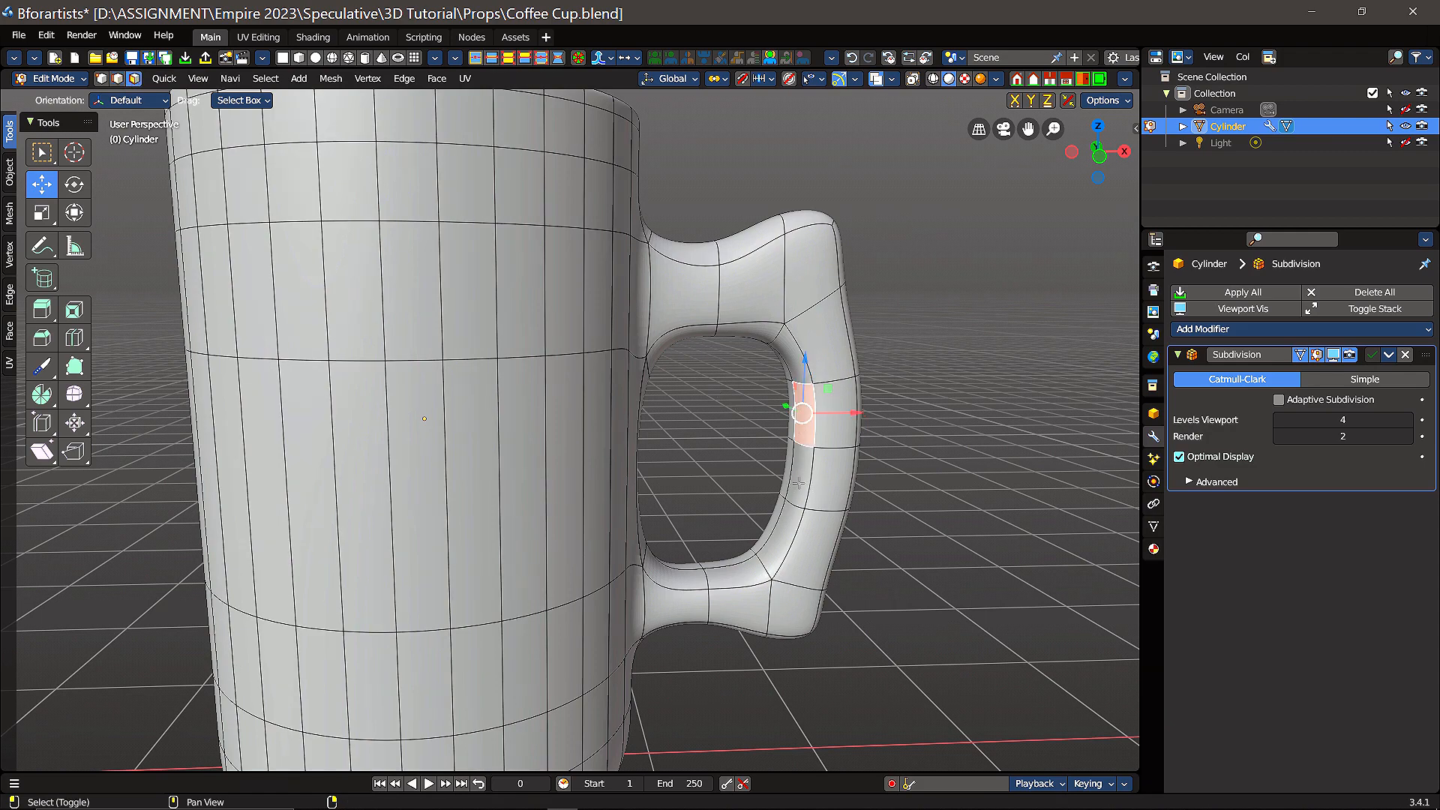
{"action": "left_click", "coordinate": [798, 481], "text": "shift"}
{"action": "left_click", "coordinate": [786, 541], "text": "shift"}
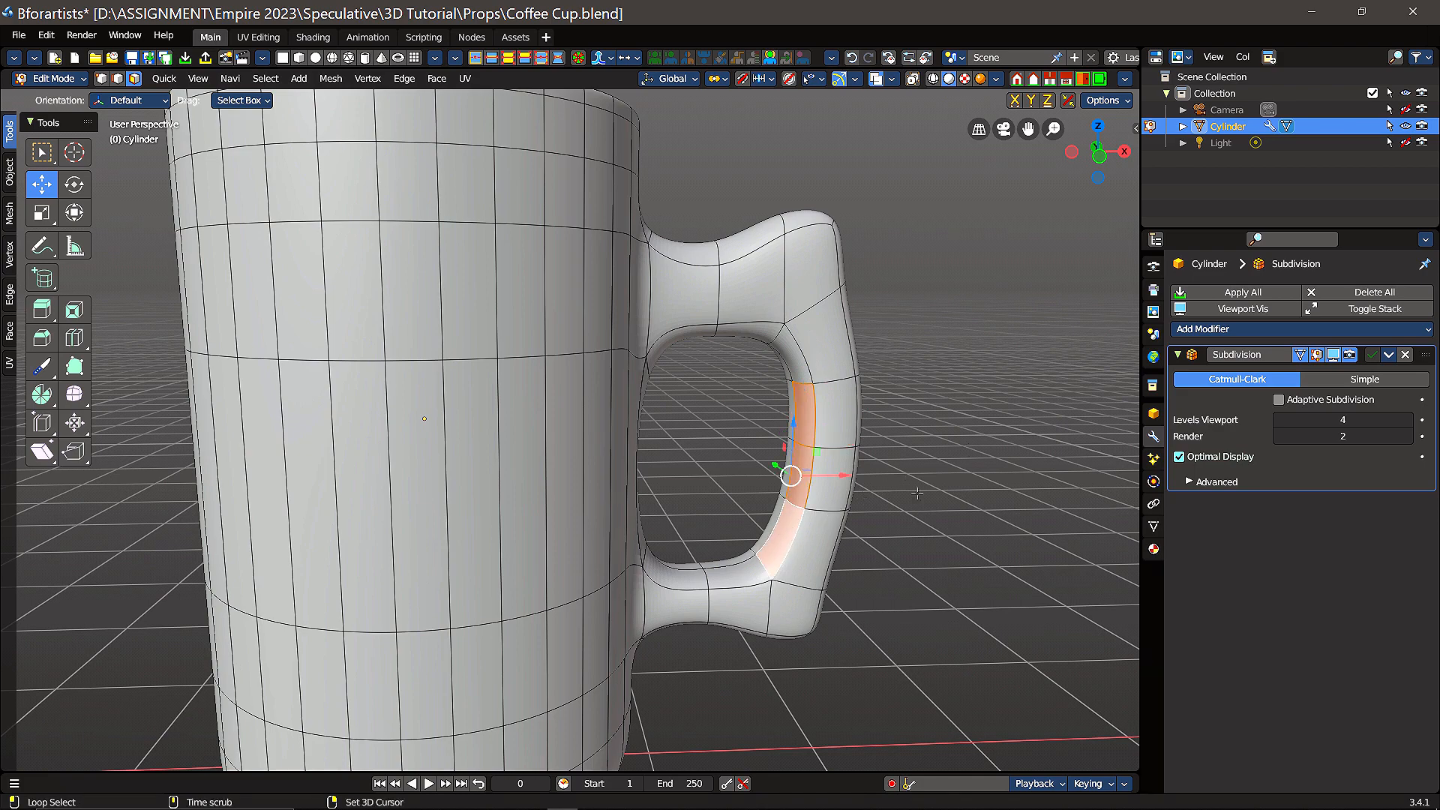
{"action": "middle_click_drag", "start_coordinate": [947, 396], "coordinate": [741, 554]}
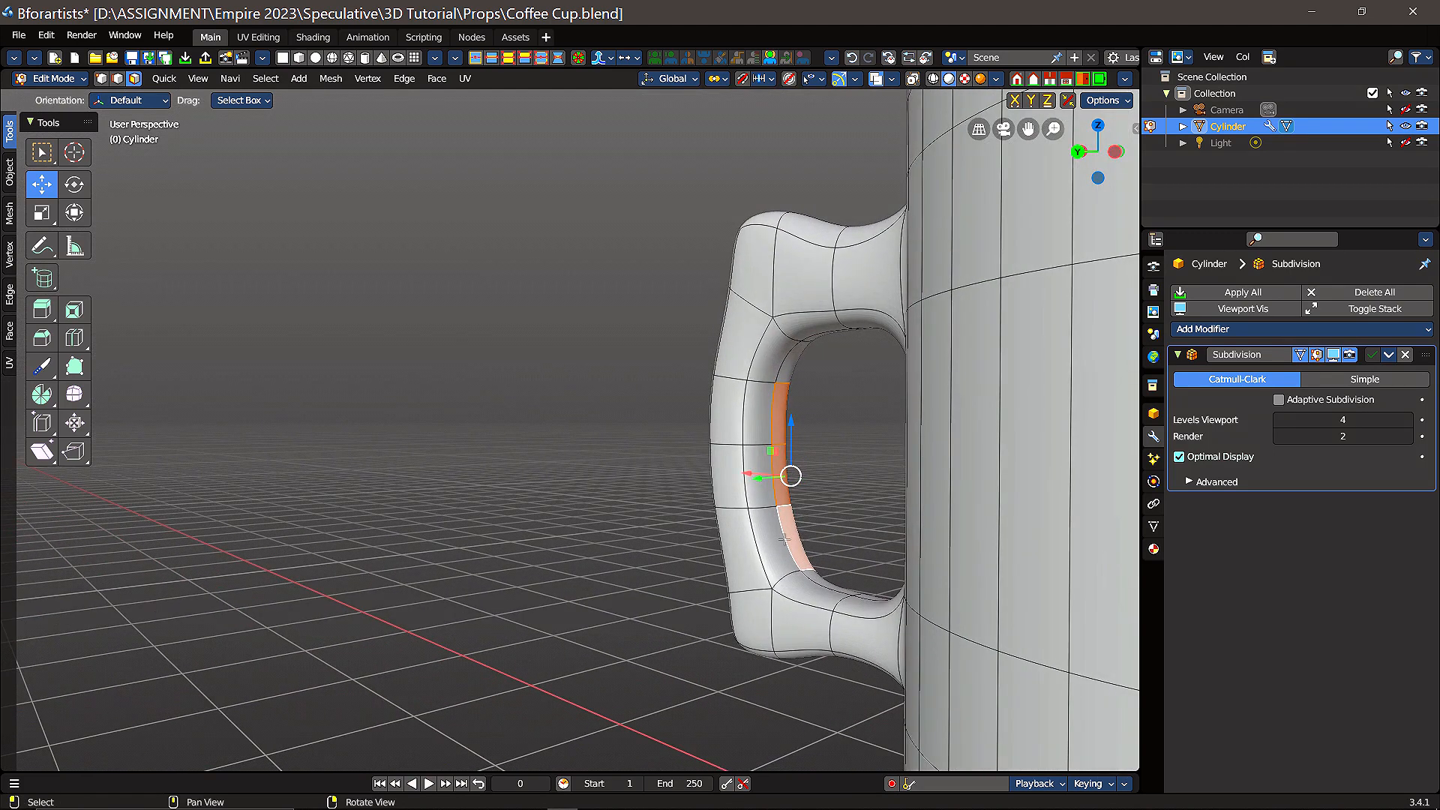
{"action": "left_click", "coordinate": [772, 540], "text": "shift"}
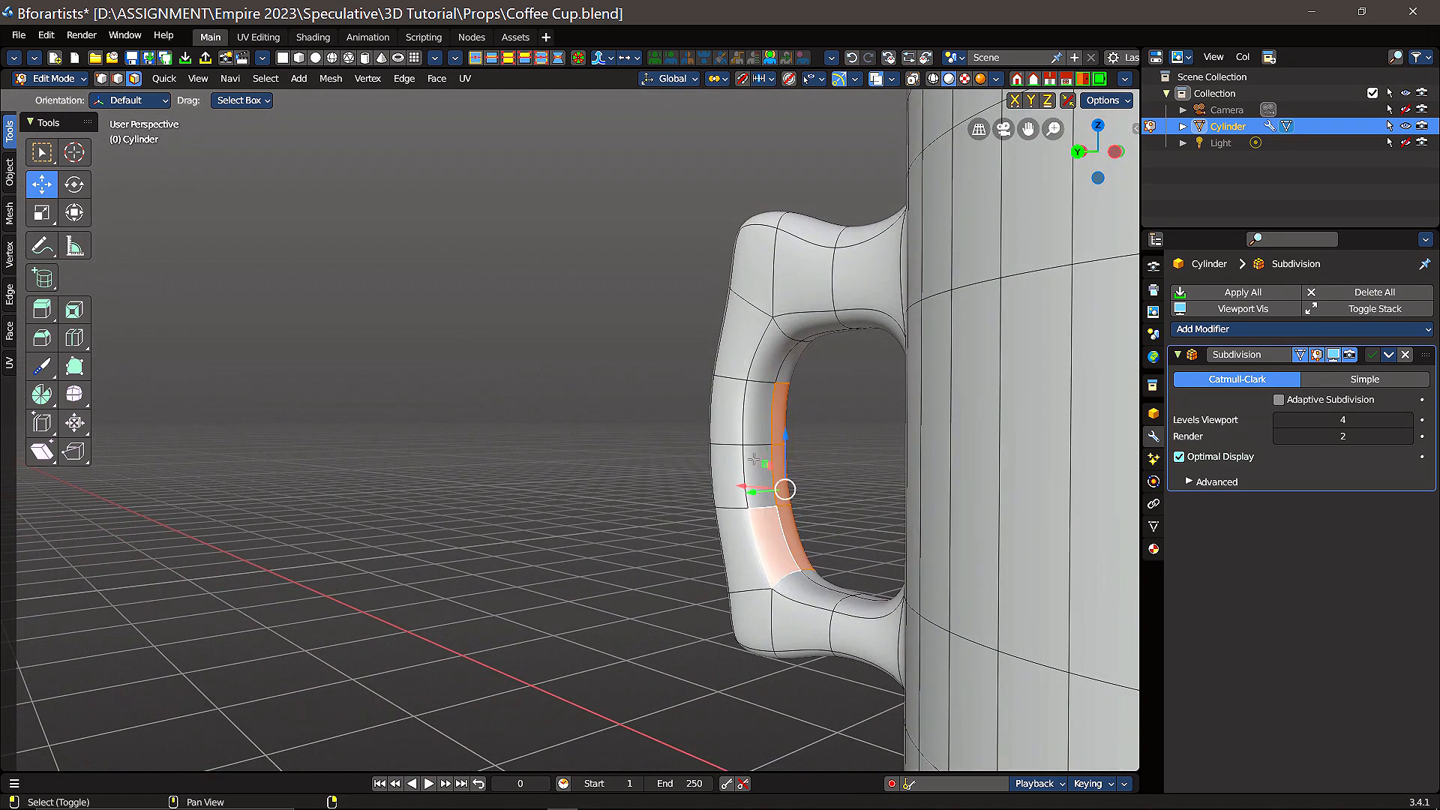
{"action": "left_click", "coordinate": [754, 458], "text": "shift"}
{"action": "left_click", "coordinate": [757, 417], "text": "shift"}
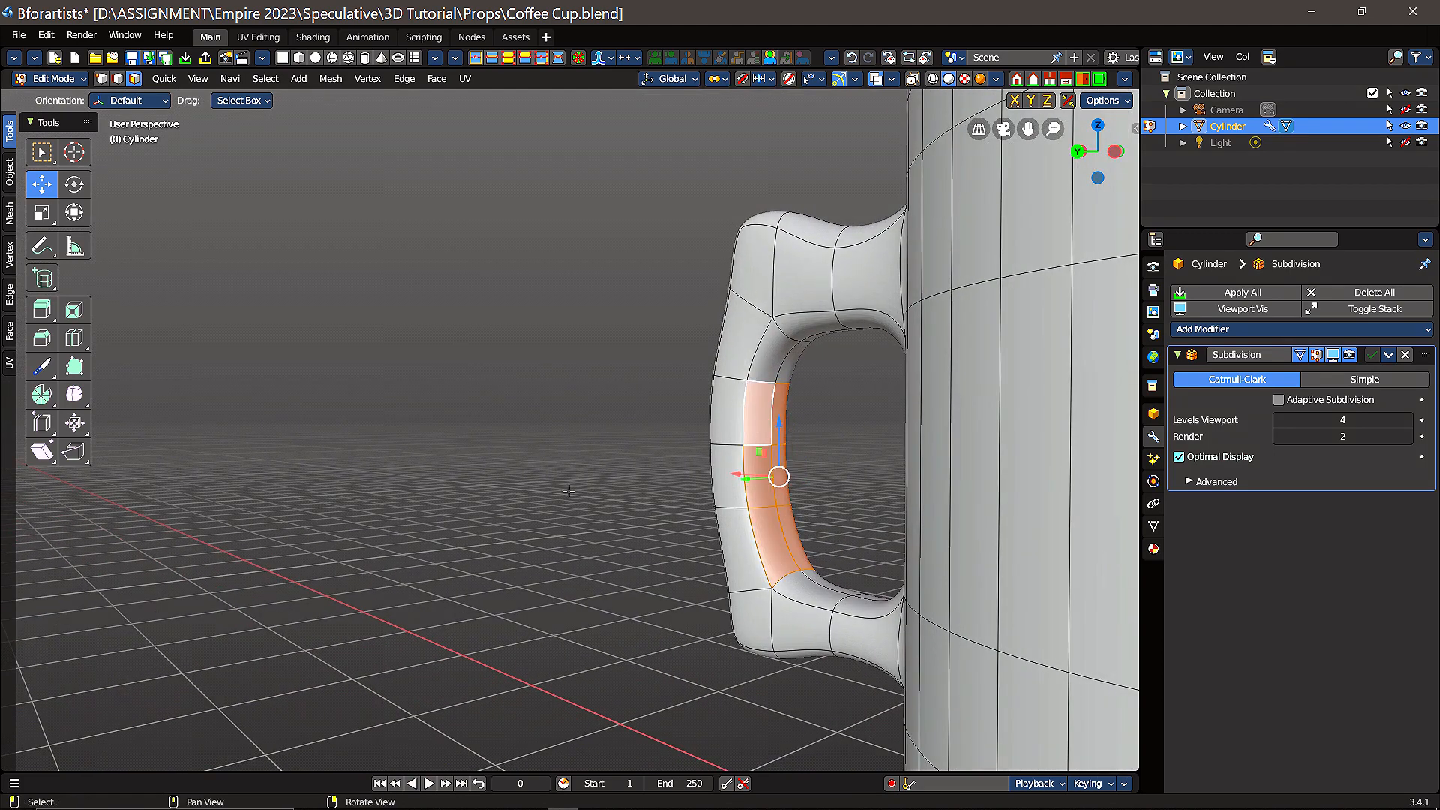
- Try thickening the handle by moving the selected inner grip faces toward the cup along X, ending with a -0.012309 m adjustment, and activate Rotate
{"action": "middle_click_drag", "start_coordinate": [578, 445], "coordinate": [1006, 461]}
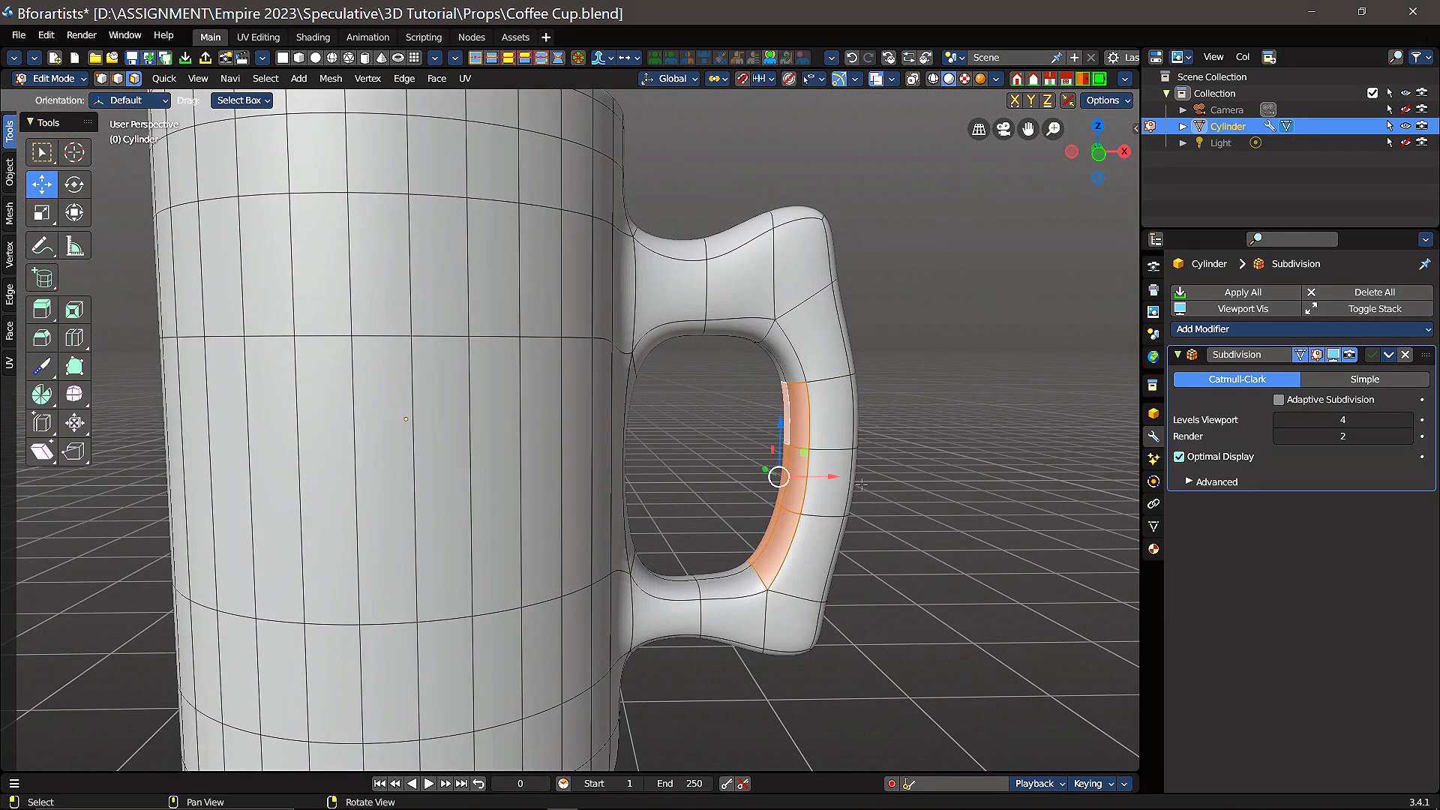
{"action": "left_click_drag", "start_coordinate": [832, 476], "coordinate": [812, 477]}
{"action": "right_click", "coordinate": [812, 478]}
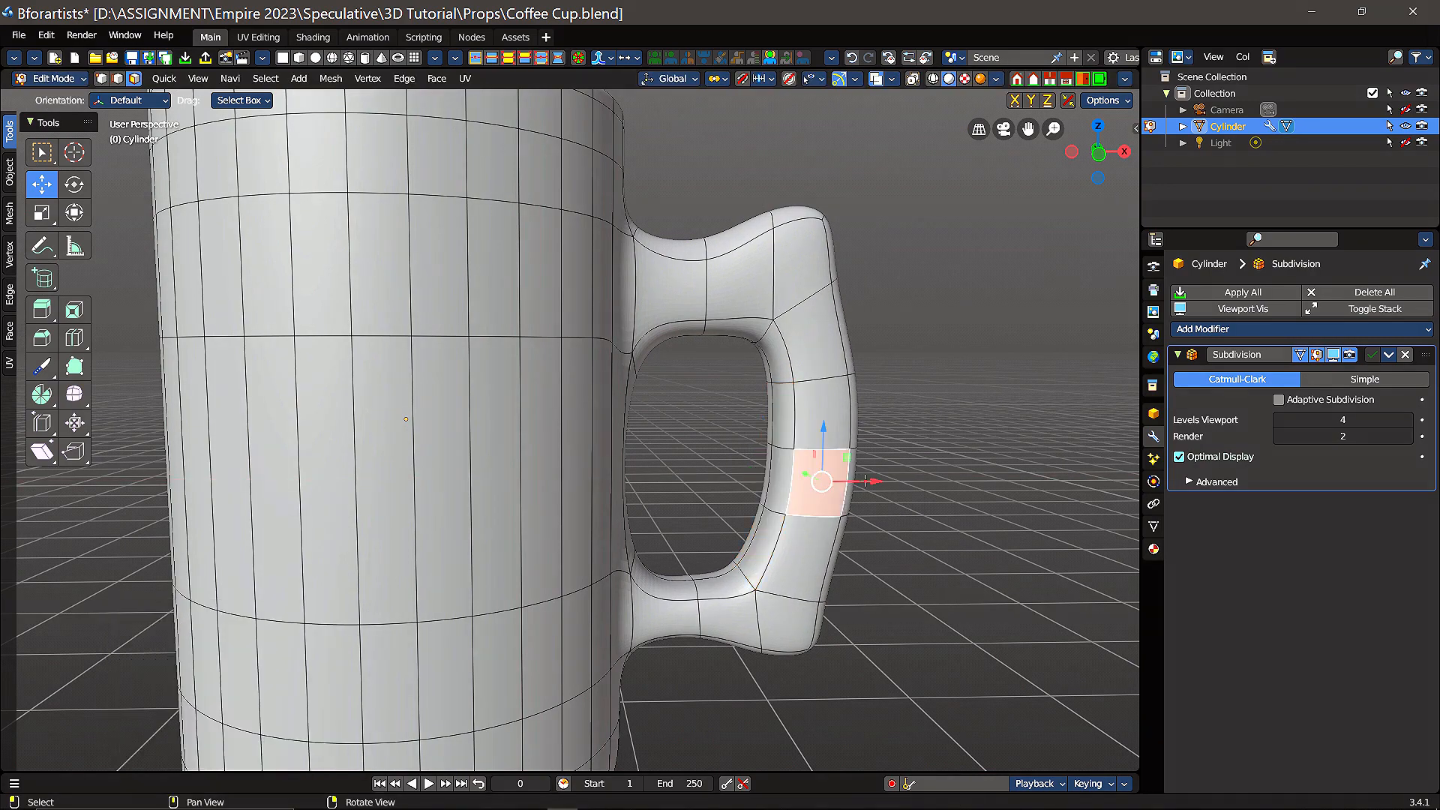
{"action": "key", "text": "ctrl+z"}
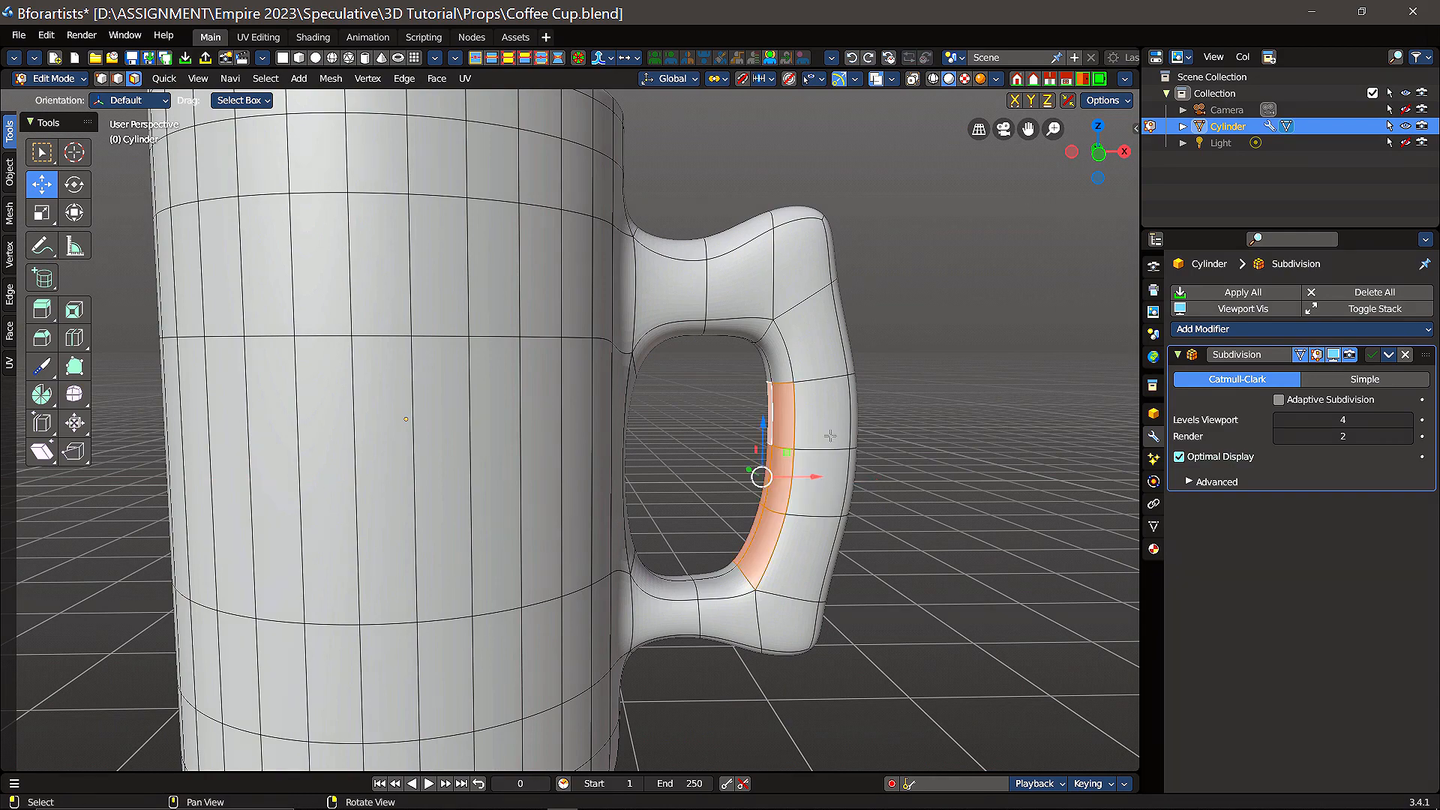
{"action": "left_click_drag", "start_coordinate": [818, 477], "coordinate": [815, 477]}
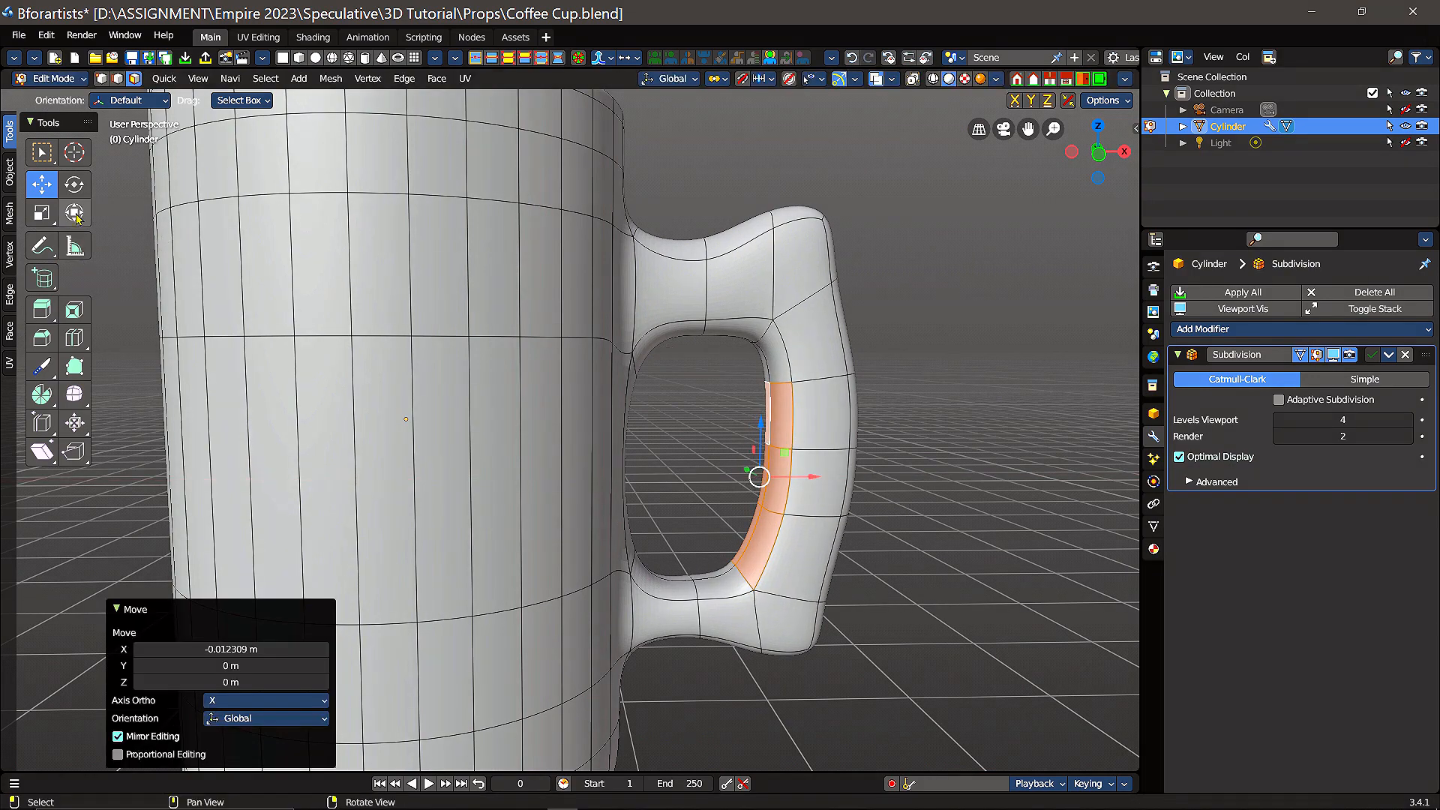
{"action": "left_click", "coordinate": [74, 184]}
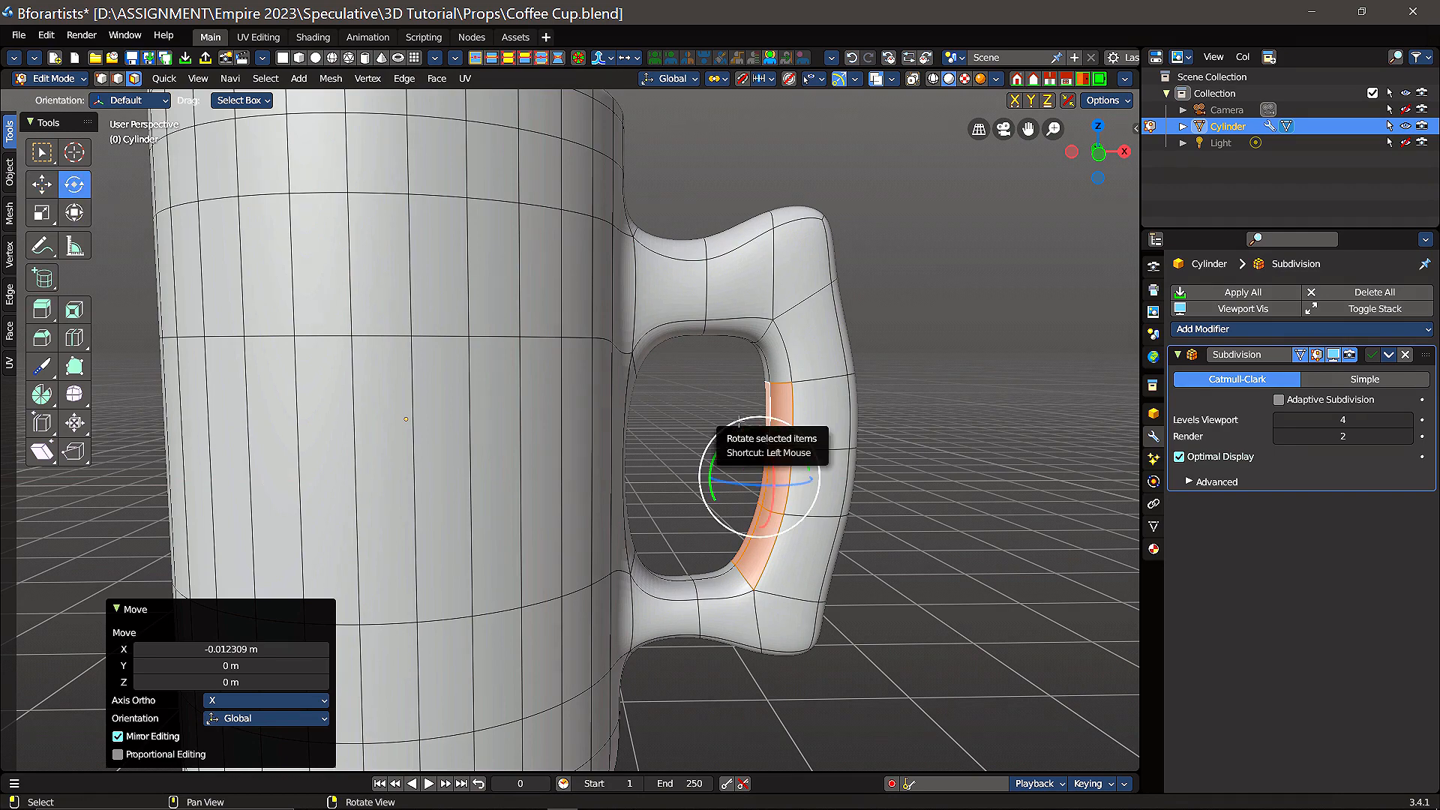
{"action": "mouse_move", "coordinate": [743, 422]}
{"action": "left_mouse_down"}
{"action": "mouse_move", "coordinate": [760, 422]}
{"action": "mouse_move", "coordinate": [735, 422]}
{"action": "mouse_move", "coordinate": [747, 423]}
{"action": "left_mouse_up"}
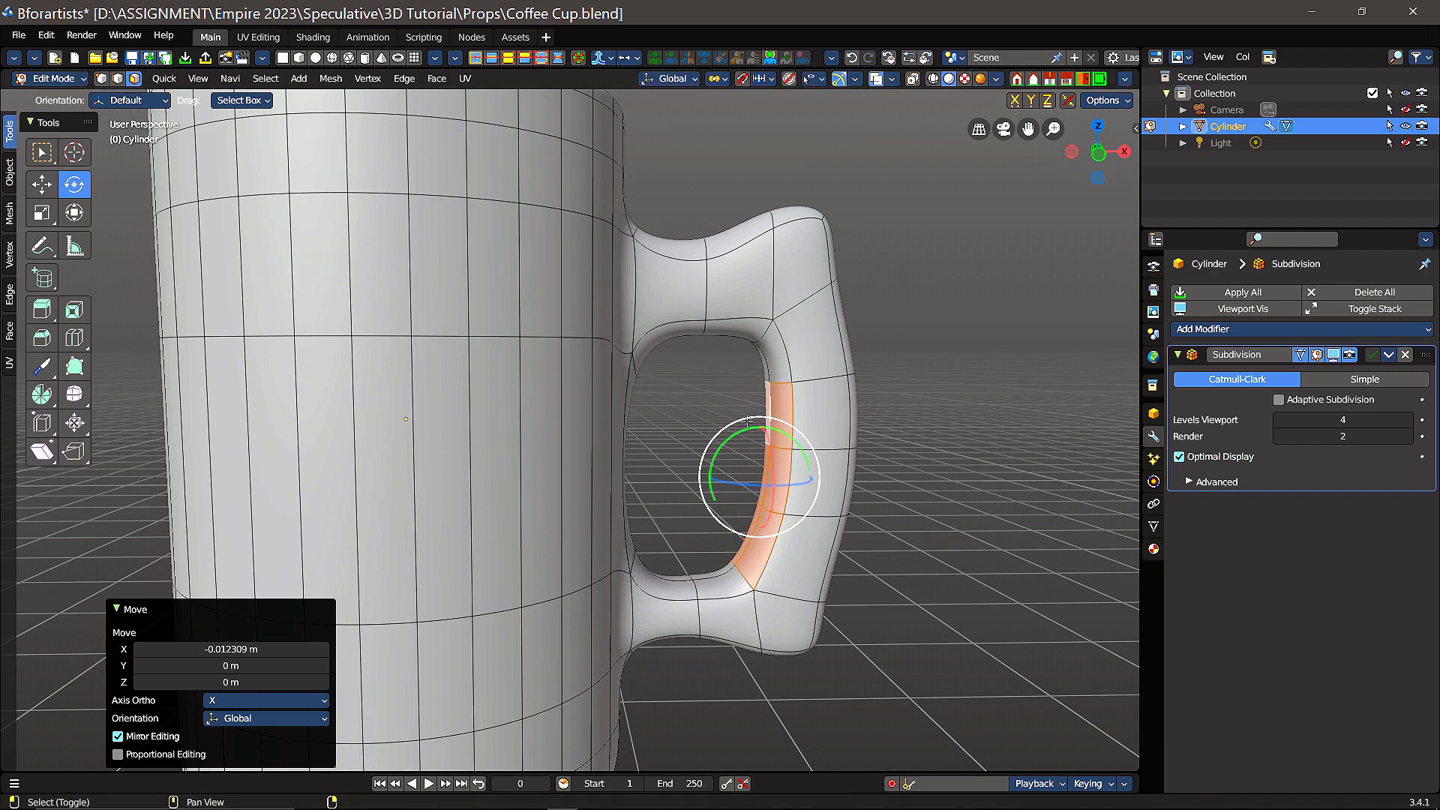
- Switch to Object Mode, deselect the cup, and examine the thickened handle against the whole cup
{"action": "scroll", "coordinate": [930, 427], "scroll_direction": "down", "scroll_amount": 3}
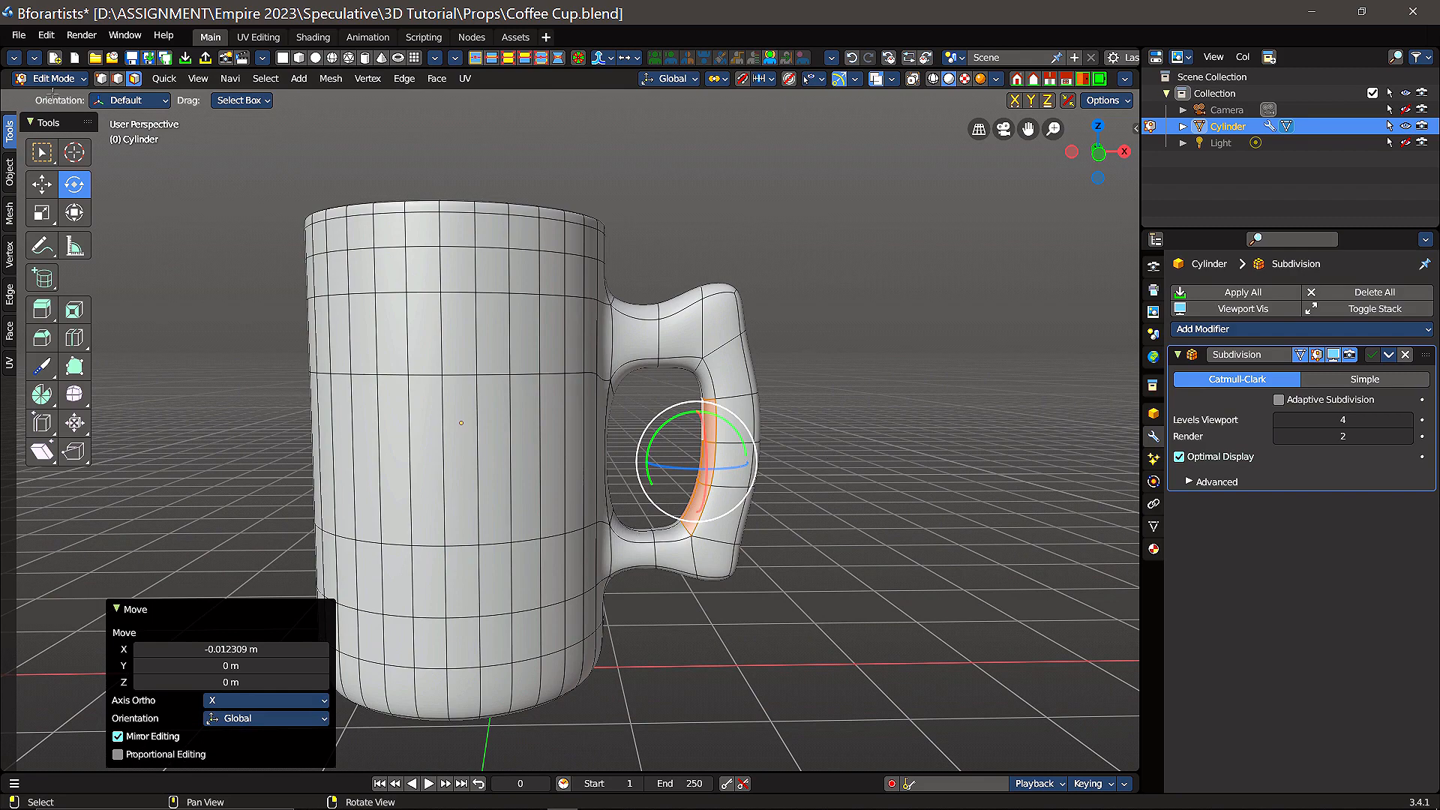
{"action": "left_click", "coordinate": [68, 80]}
{"action": "left_click", "coordinate": [75, 94]}
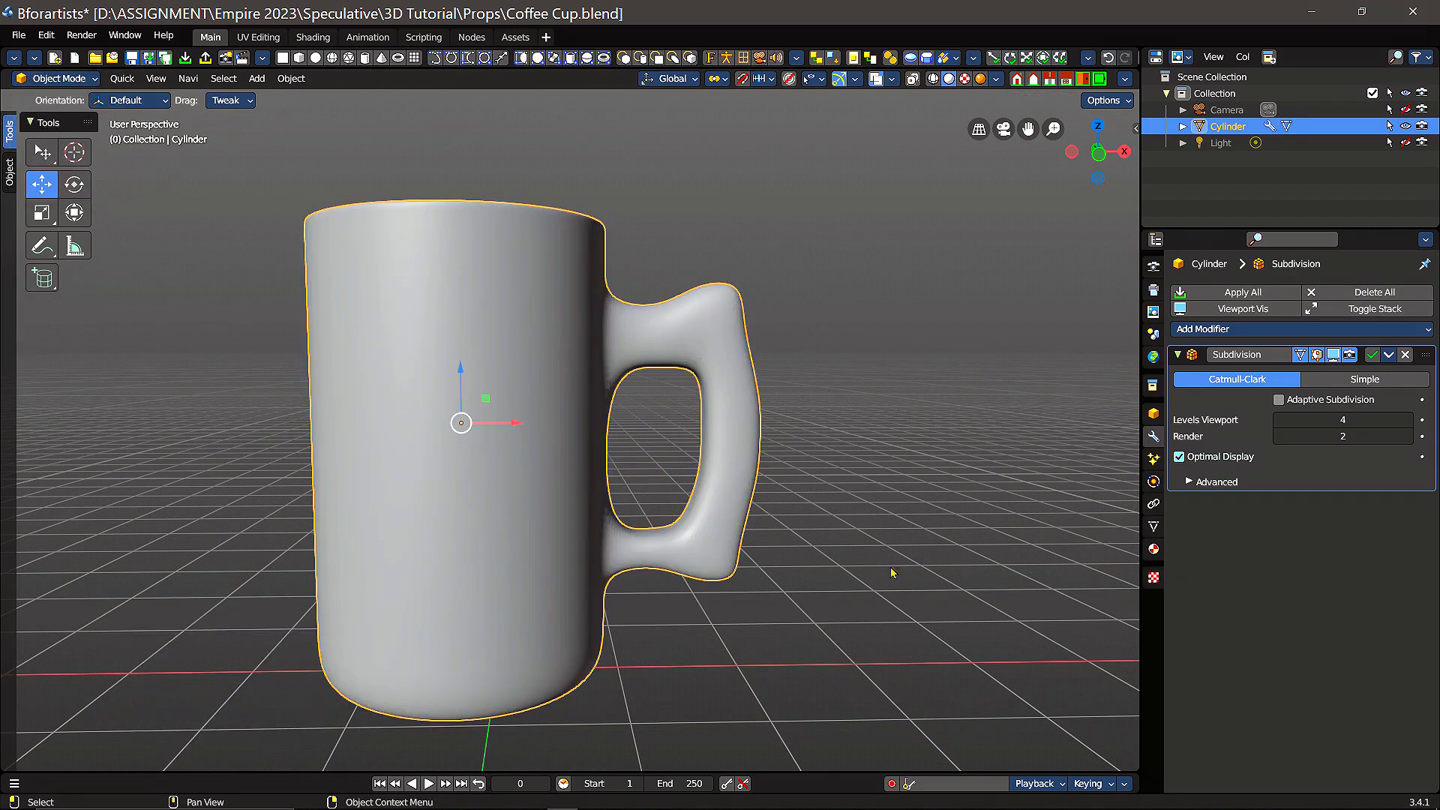
{"action": "scroll", "coordinate": [902, 503], "scroll_direction": "down", "scroll_amount": 2}
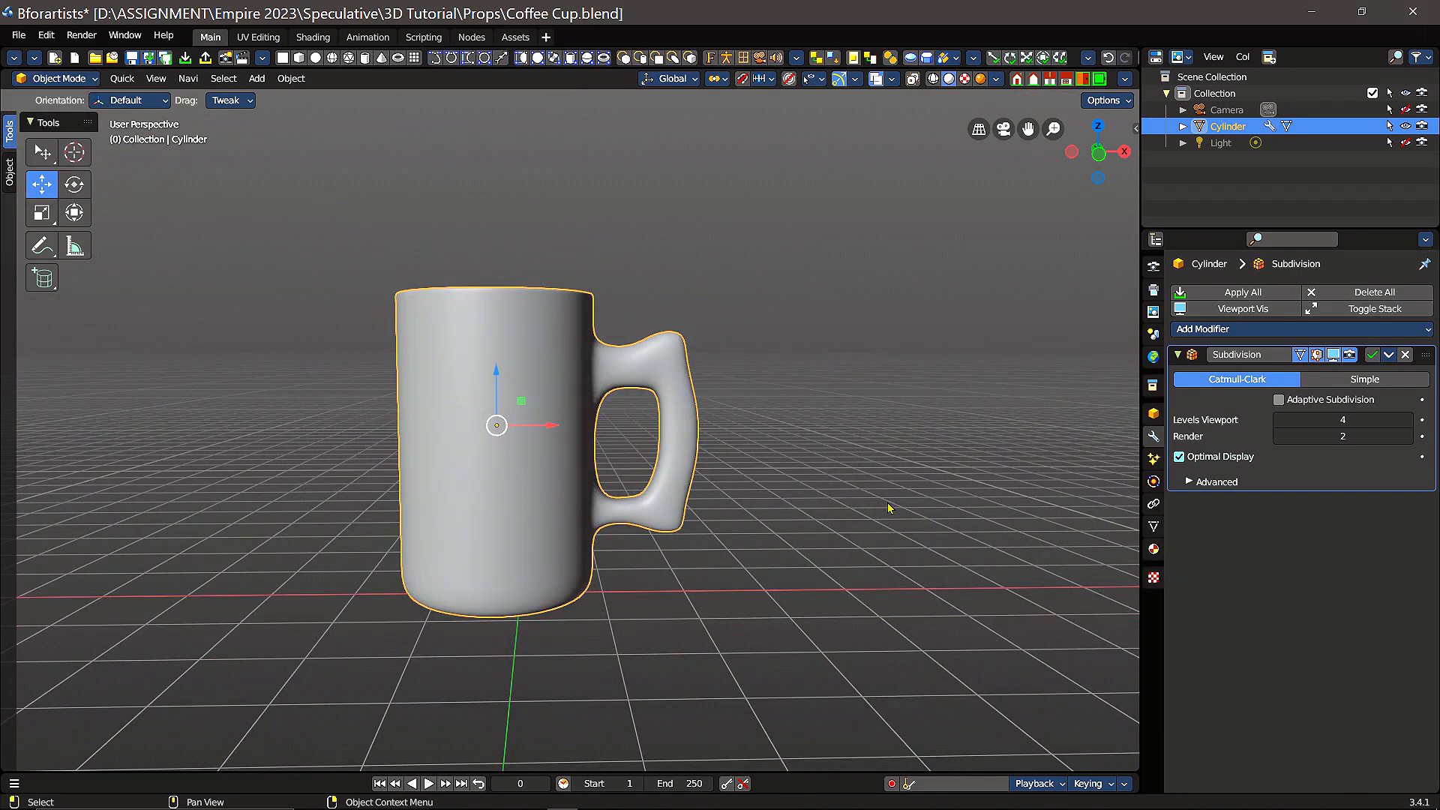
{"action": "left_click", "coordinate": [796, 449]}
{"action": "mouse_move", "coordinate": [764, 451]}
{"action": "middle_mouse_down"}
{"action": "mouse_move", "coordinate": [743, 443]}
{"action": "mouse_move", "coordinate": [753, 450]}
{"action": "mouse_move", "coordinate": [770, 423]}
{"action": "mouse_move", "coordinate": [750, 424]}
{"action": "mouse_move", "coordinate": [765, 424]}
{"action": "middle_mouse_up"}
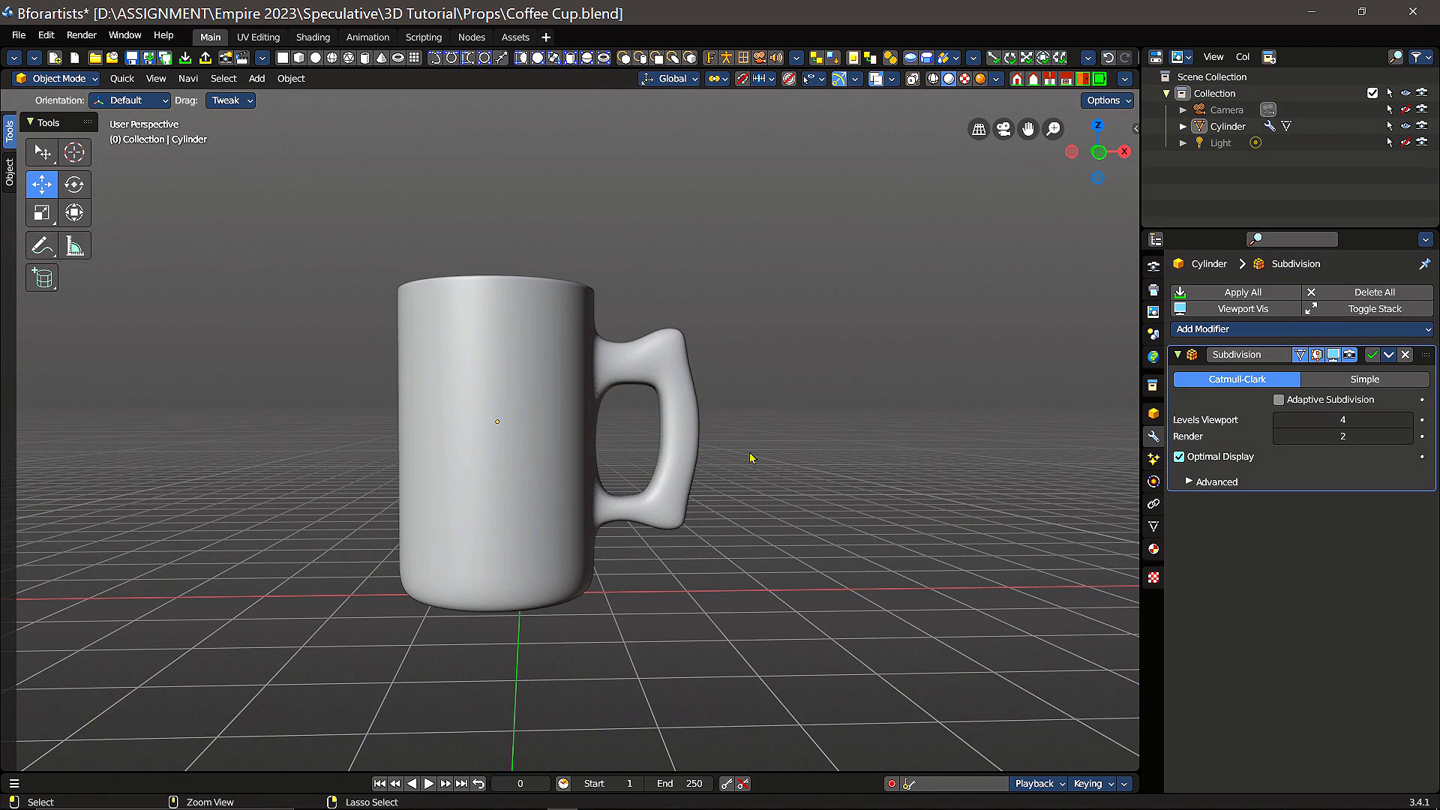
- Undo back into Edit Mode, reverting the moves of the handle's inner grip faces
{"action": "key", "text": "ctrl+z"}
{"action": "key", "text": "ctrl+z"}
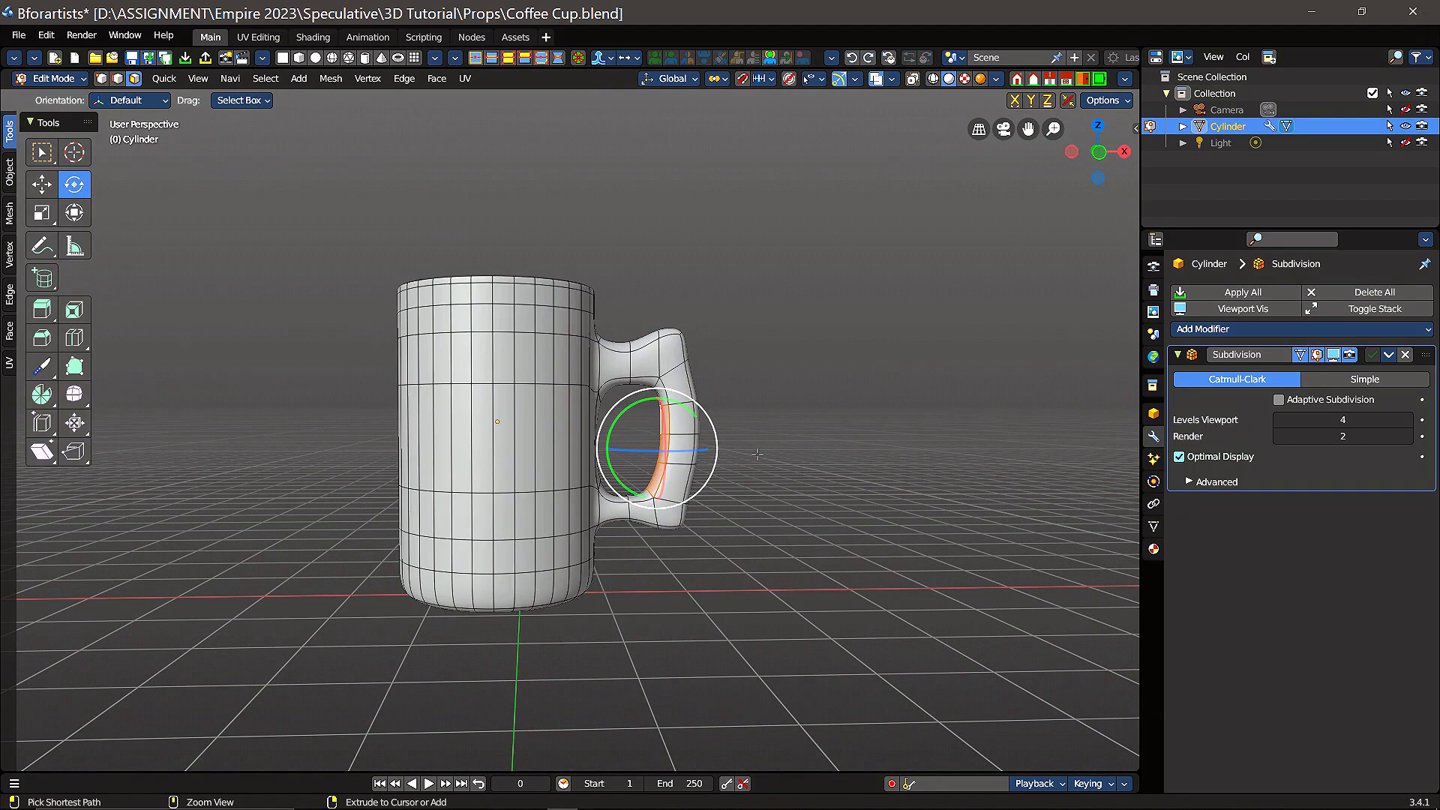
{"action": "key", "text": "ctrl+z"}
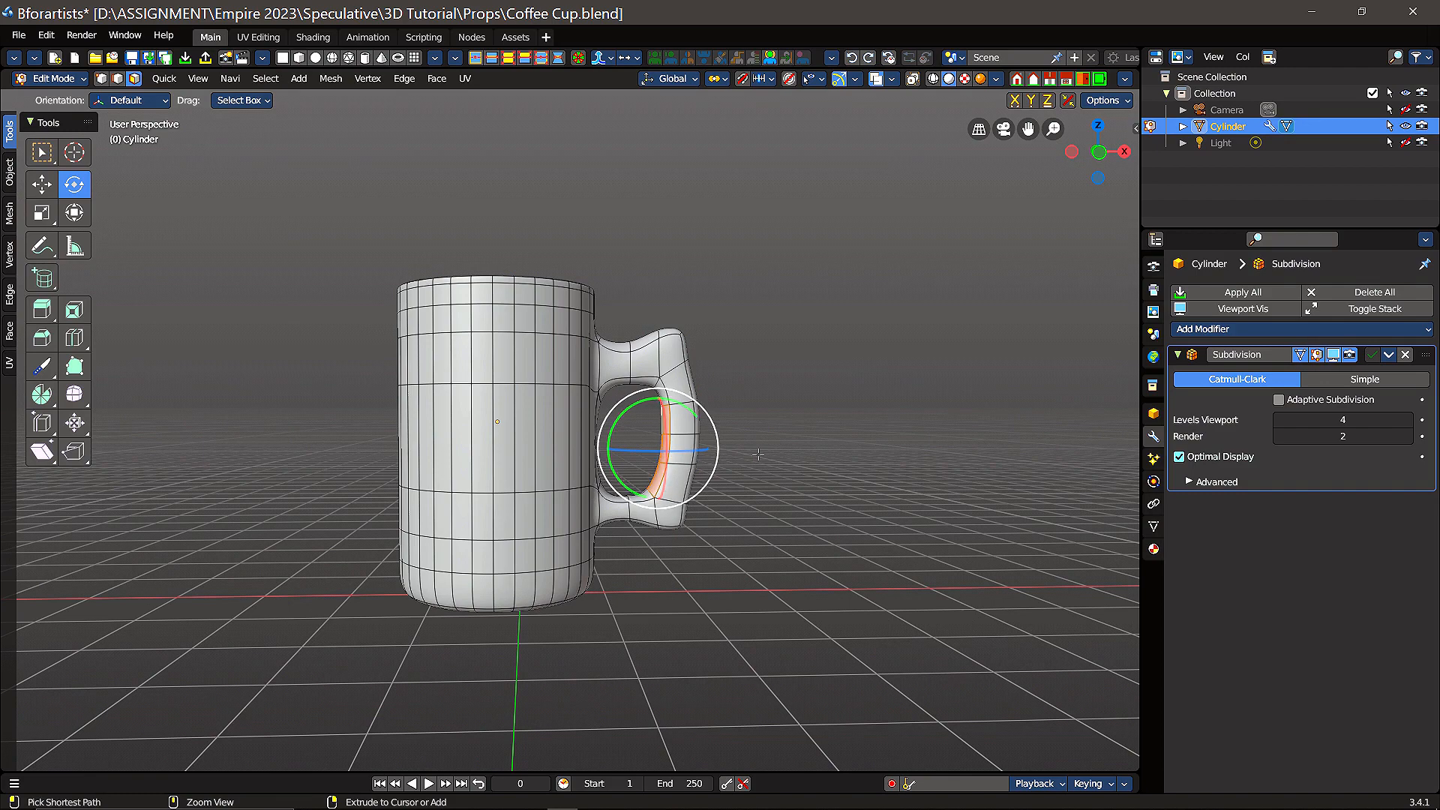
{"action": "key", "text": "ctrl+z"}
{"action": "key", "text": "ctrl+z"}
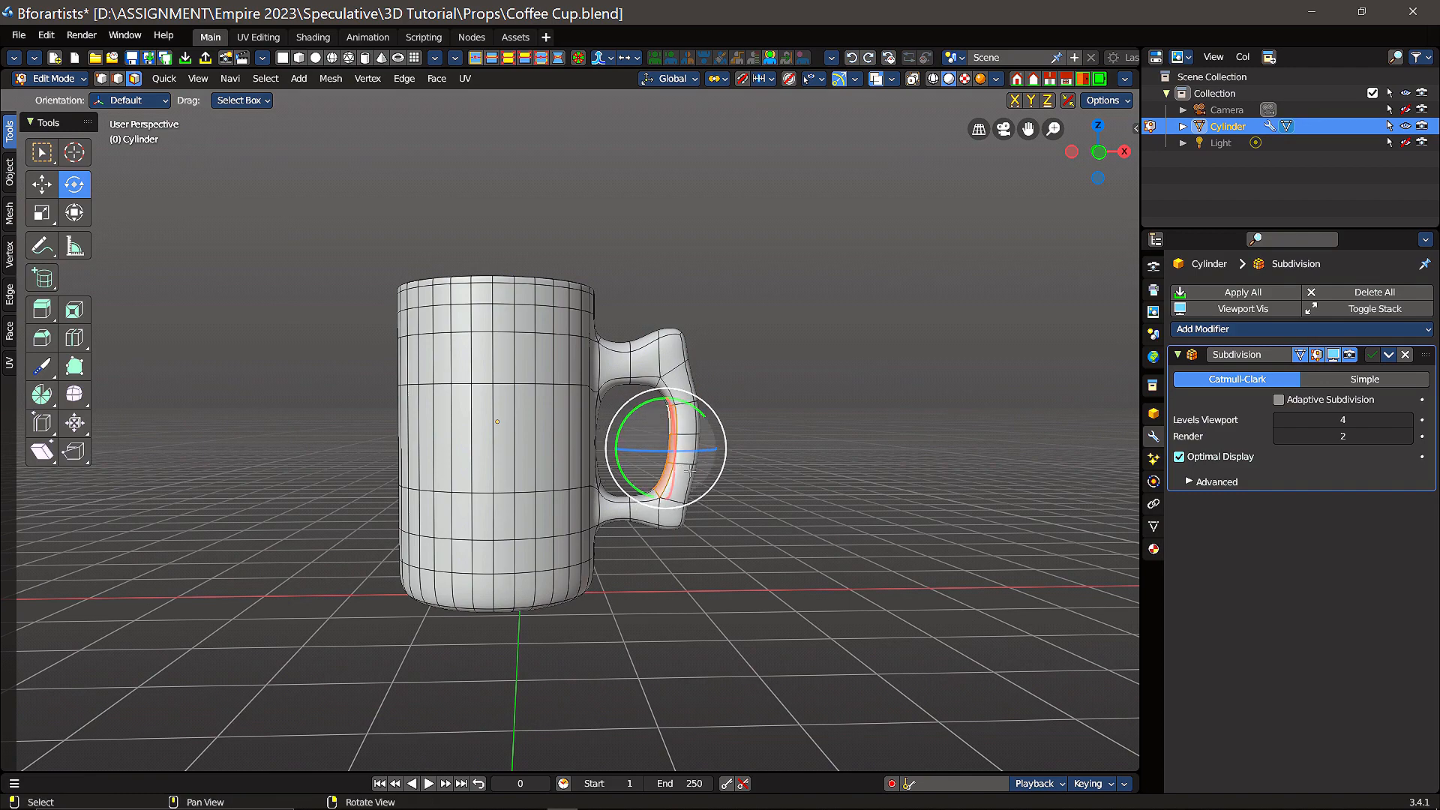
{"action": "scroll", "coordinate": [859, 472], "scroll_direction": "up", "scroll_amount": 4}
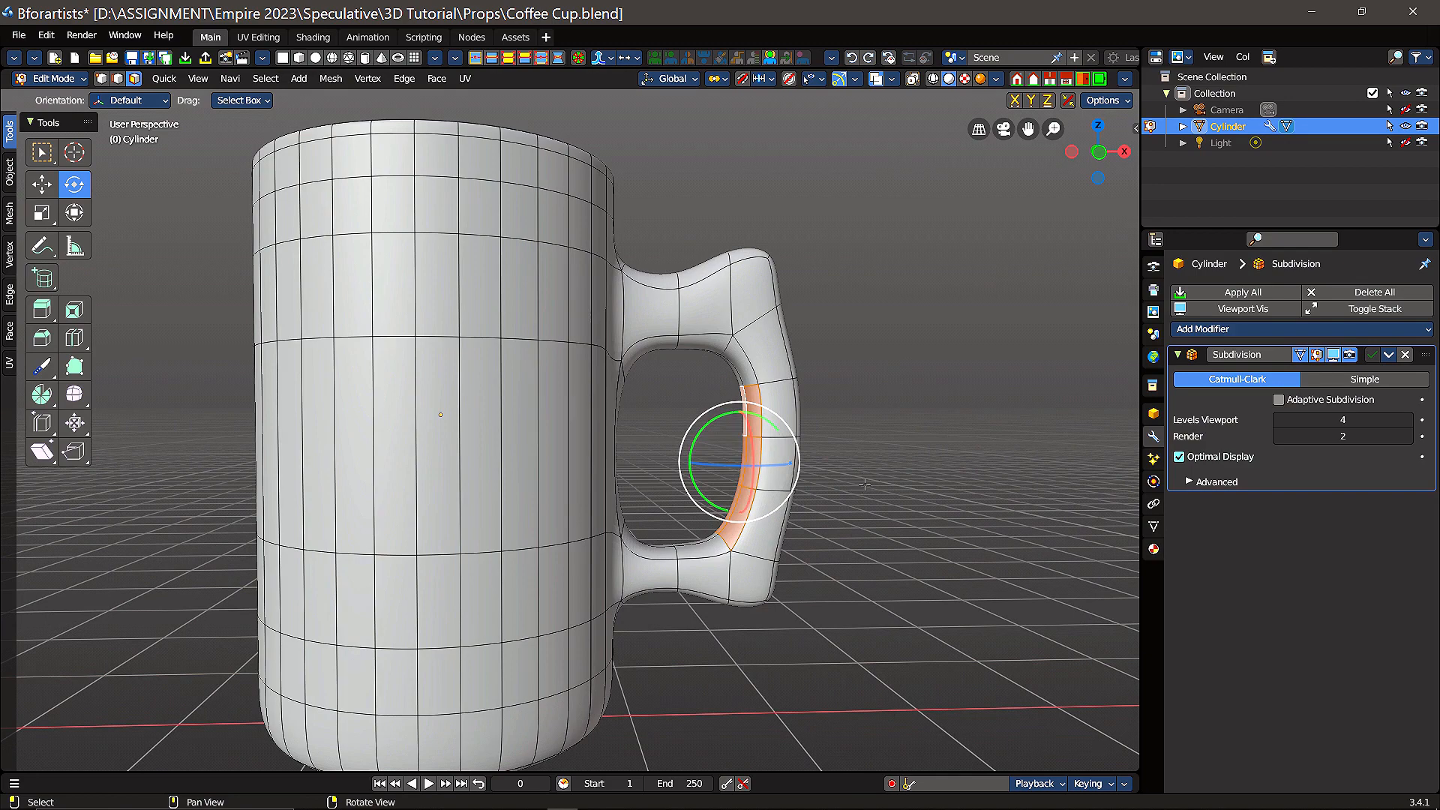
{"action": "key", "text": "ctrl"}
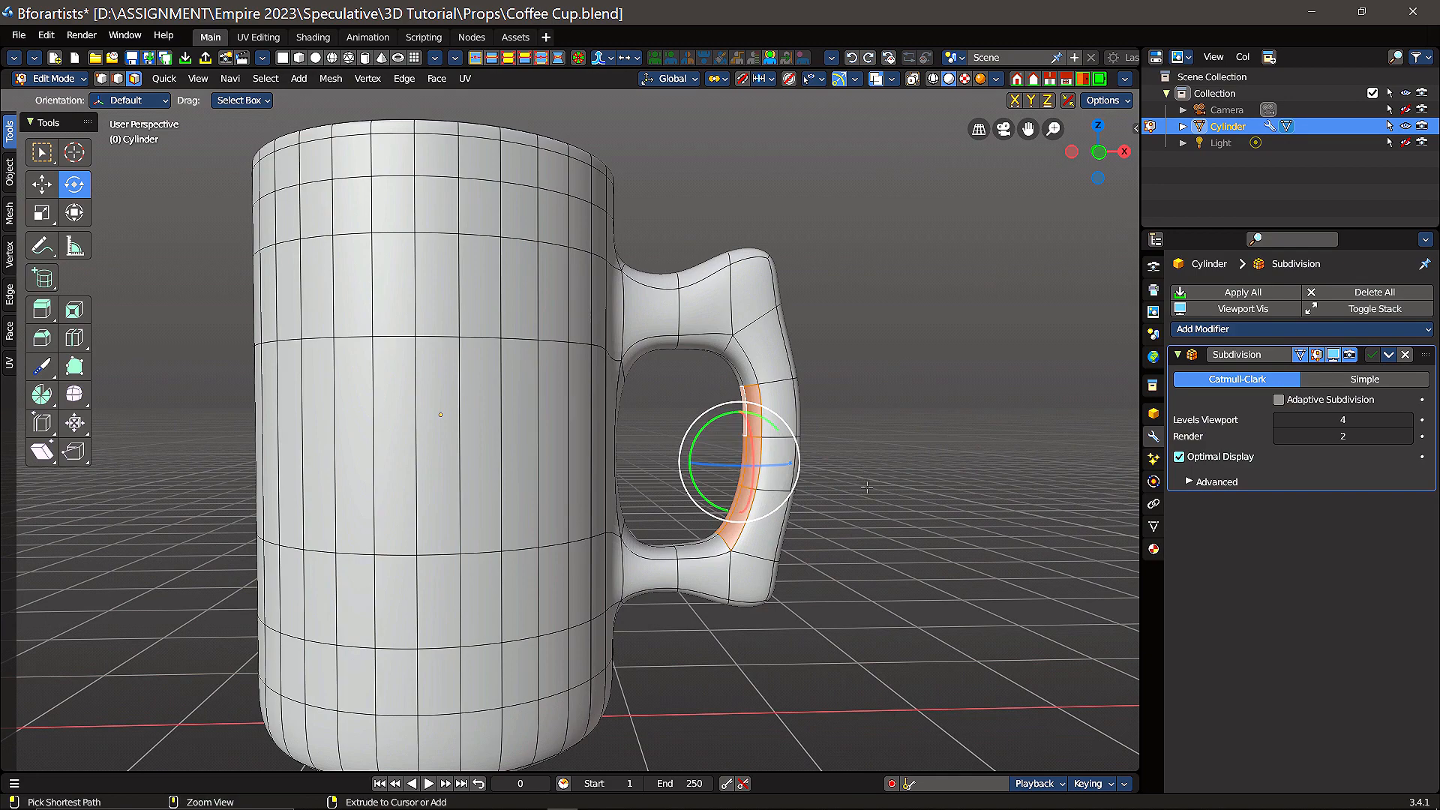
{"action": "key", "text": "ctrl+z"}
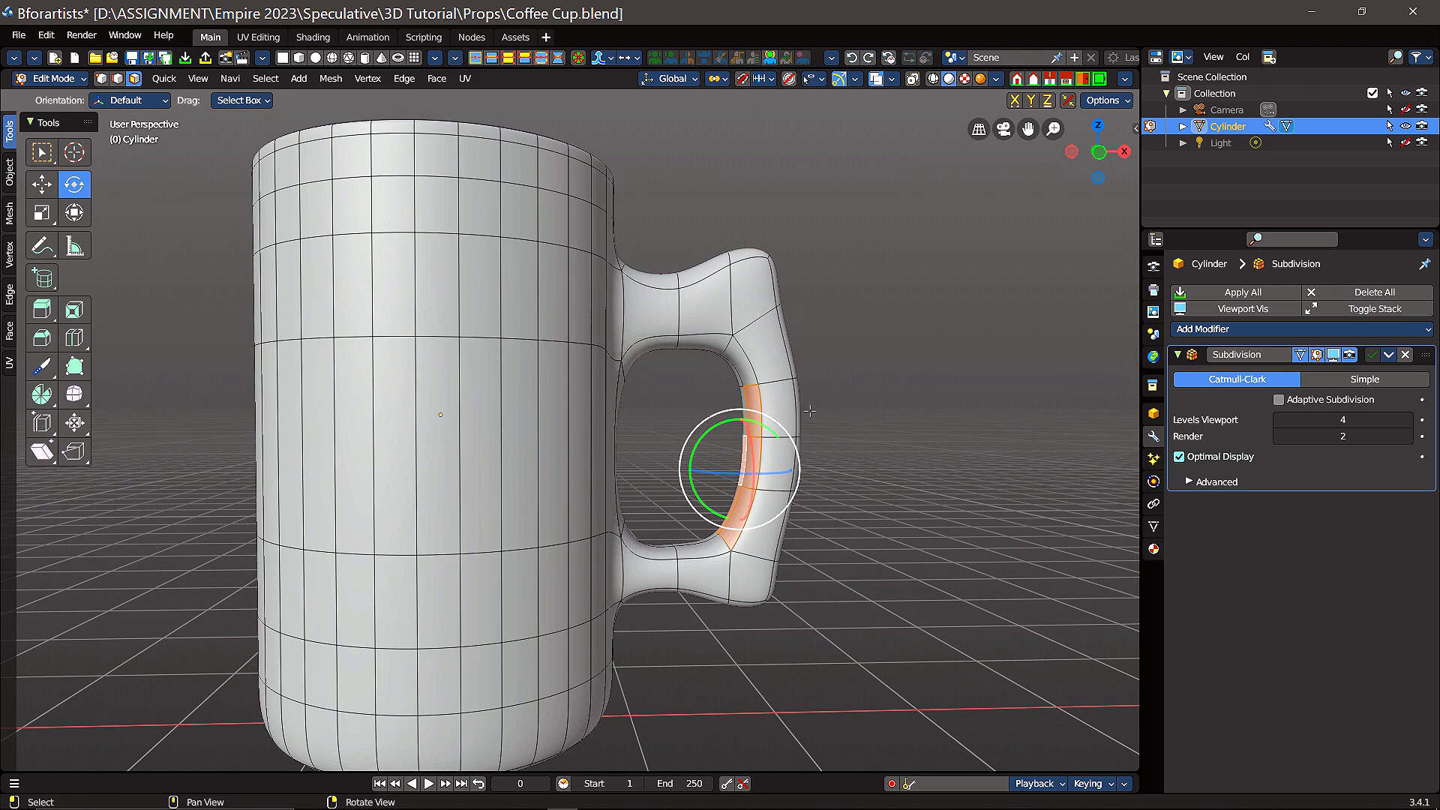
- Check the face selection along the inner grip, reactivate the Move tool, and move these faces -0.10408 m along X
{"action": "key", "text": "alt"}
{"action": "middle_click_drag", "start_coordinate": [870, 411], "coordinate": [397, 422]}
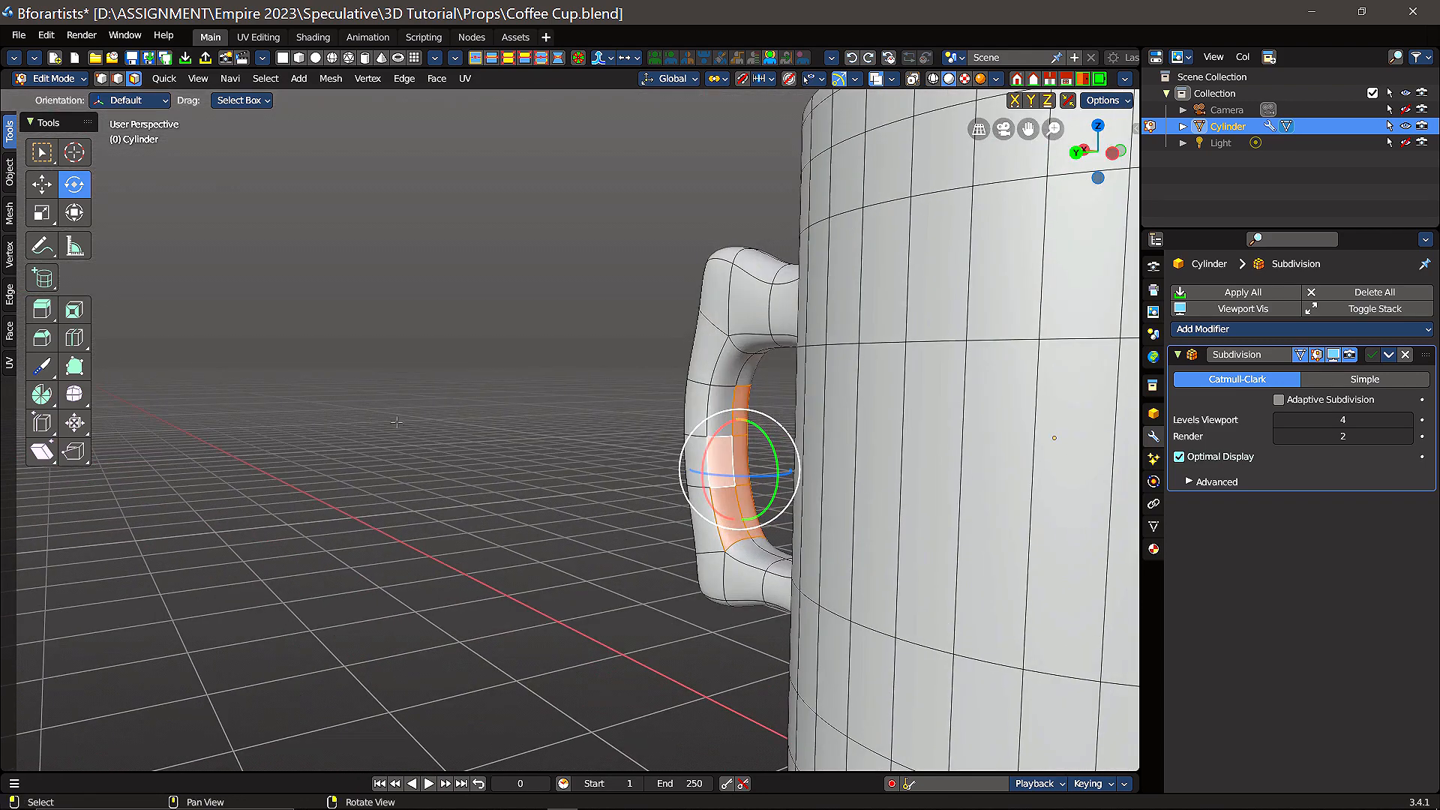
{"action": "key", "text": "shift"}
{"action": "middle_click_drag", "start_coordinate": [714, 402], "coordinate": [801, 467]}
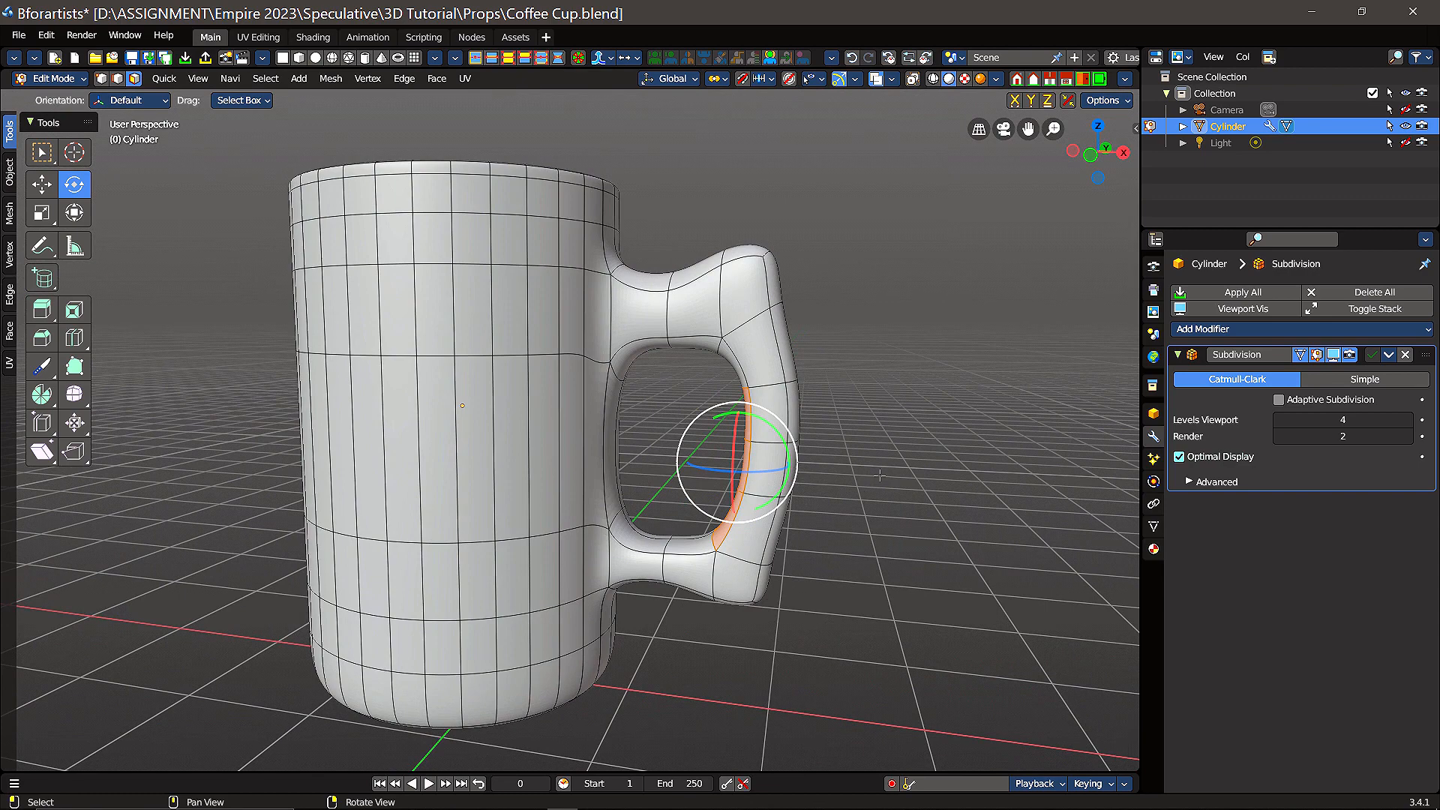
{"action": "left_click", "coordinate": [42, 184]}
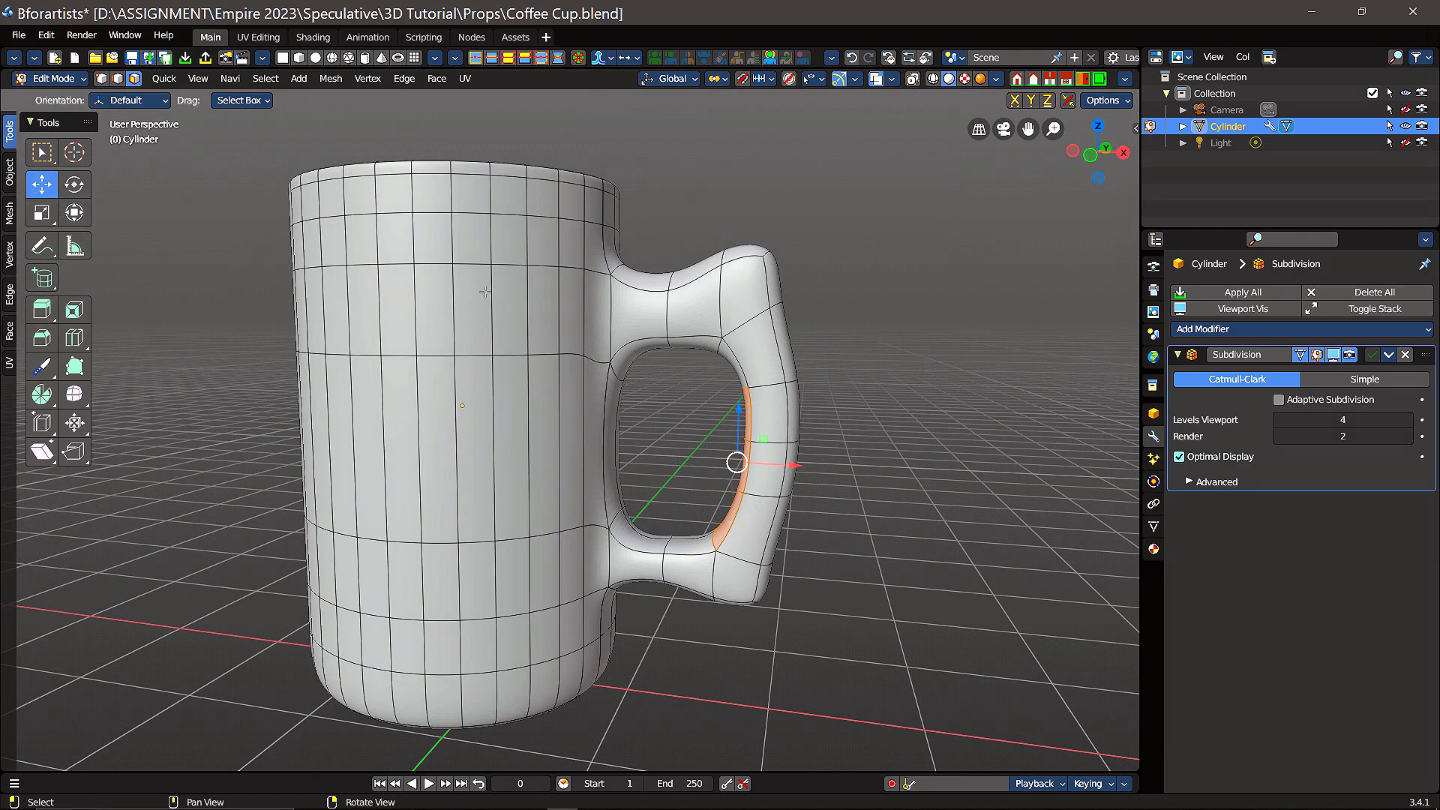
{"action": "left_click_drag", "start_coordinate": [795, 465], "coordinate": [776, 466]}
{"action": "left_click", "coordinate": [776, 466]}
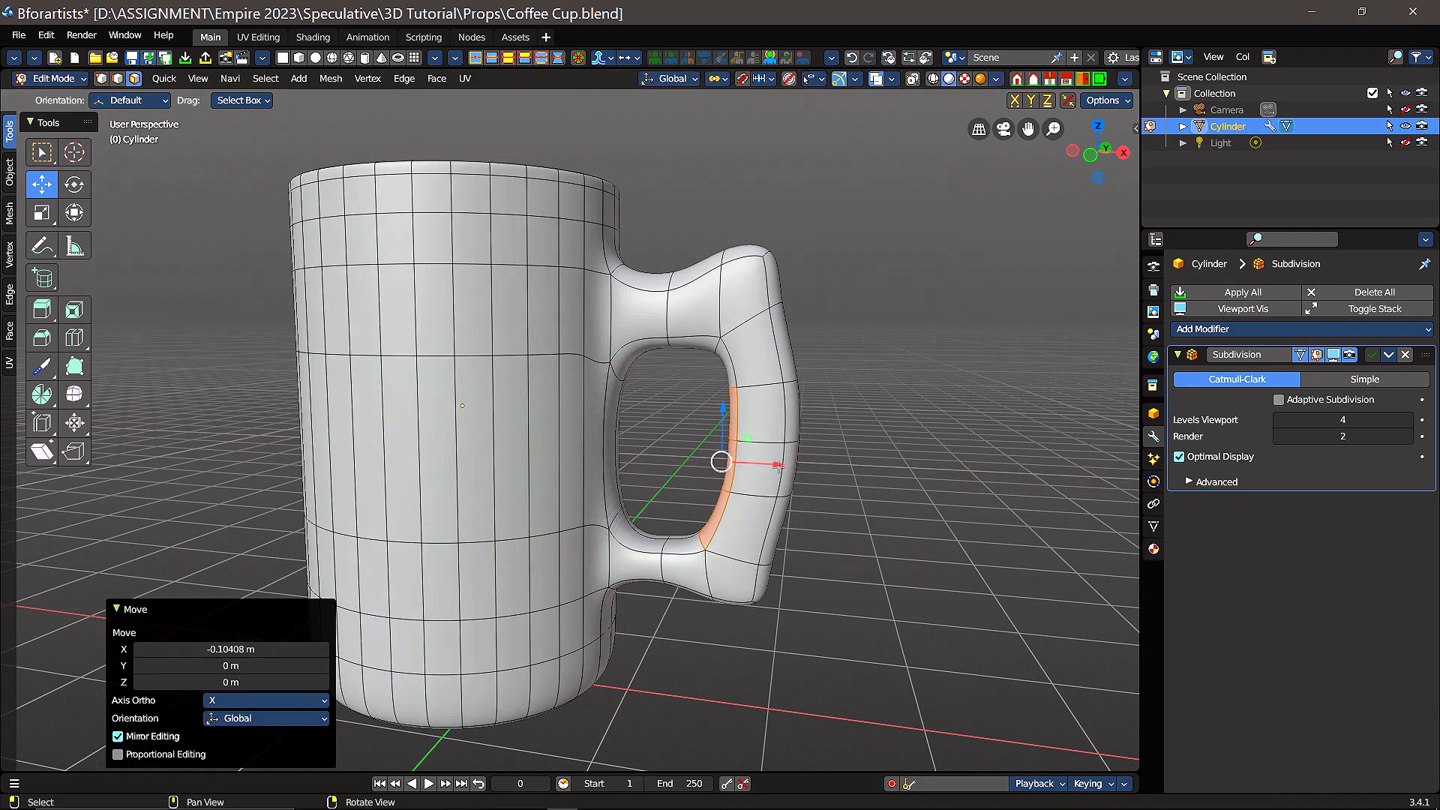
- Select the two cup-wall faces between the handle's upper and lower joints and move them 0.13478 m along X
{"action": "left_click", "coordinate": [609, 449]}
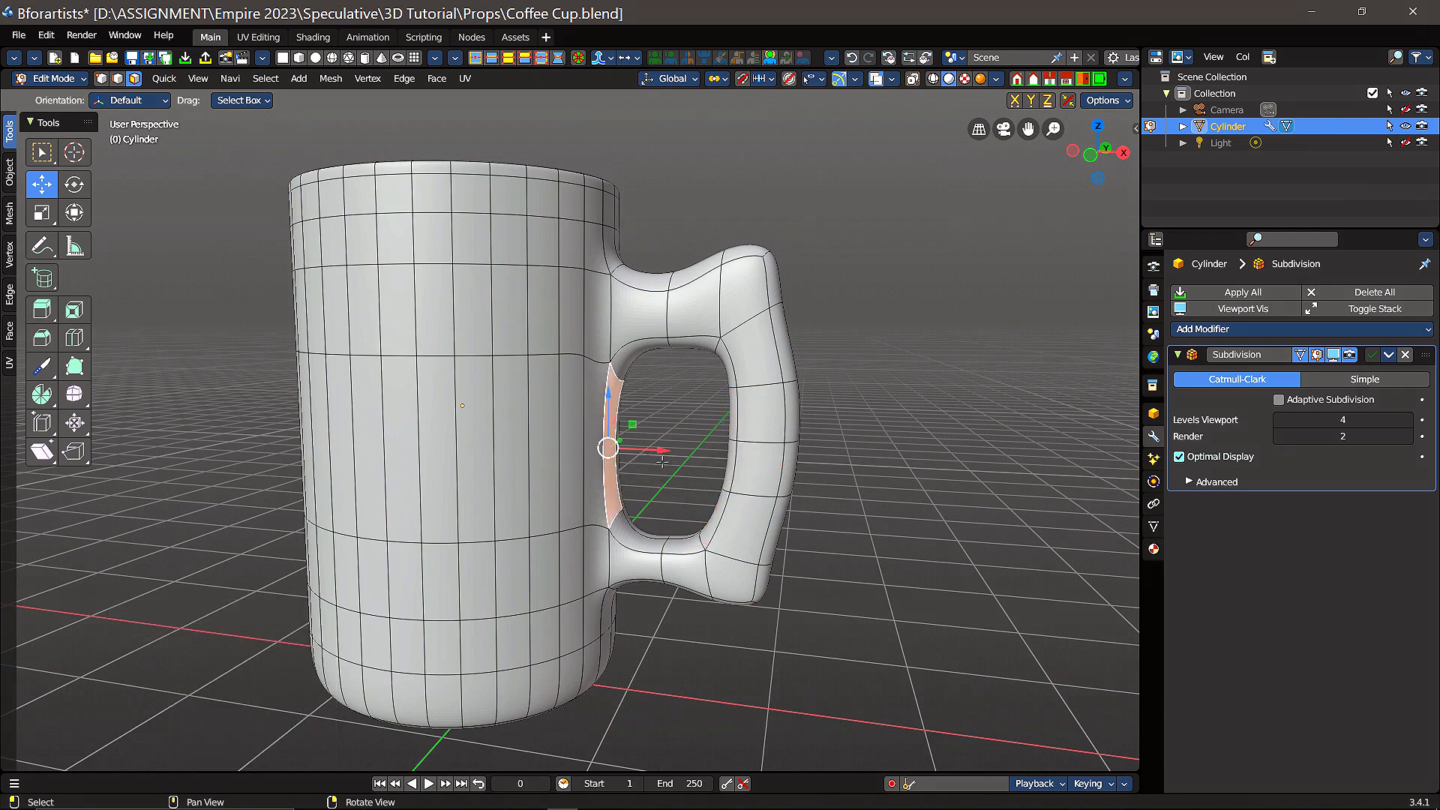
{"action": "middle_click_drag", "start_coordinate": [691, 447], "coordinate": [627, 423]}
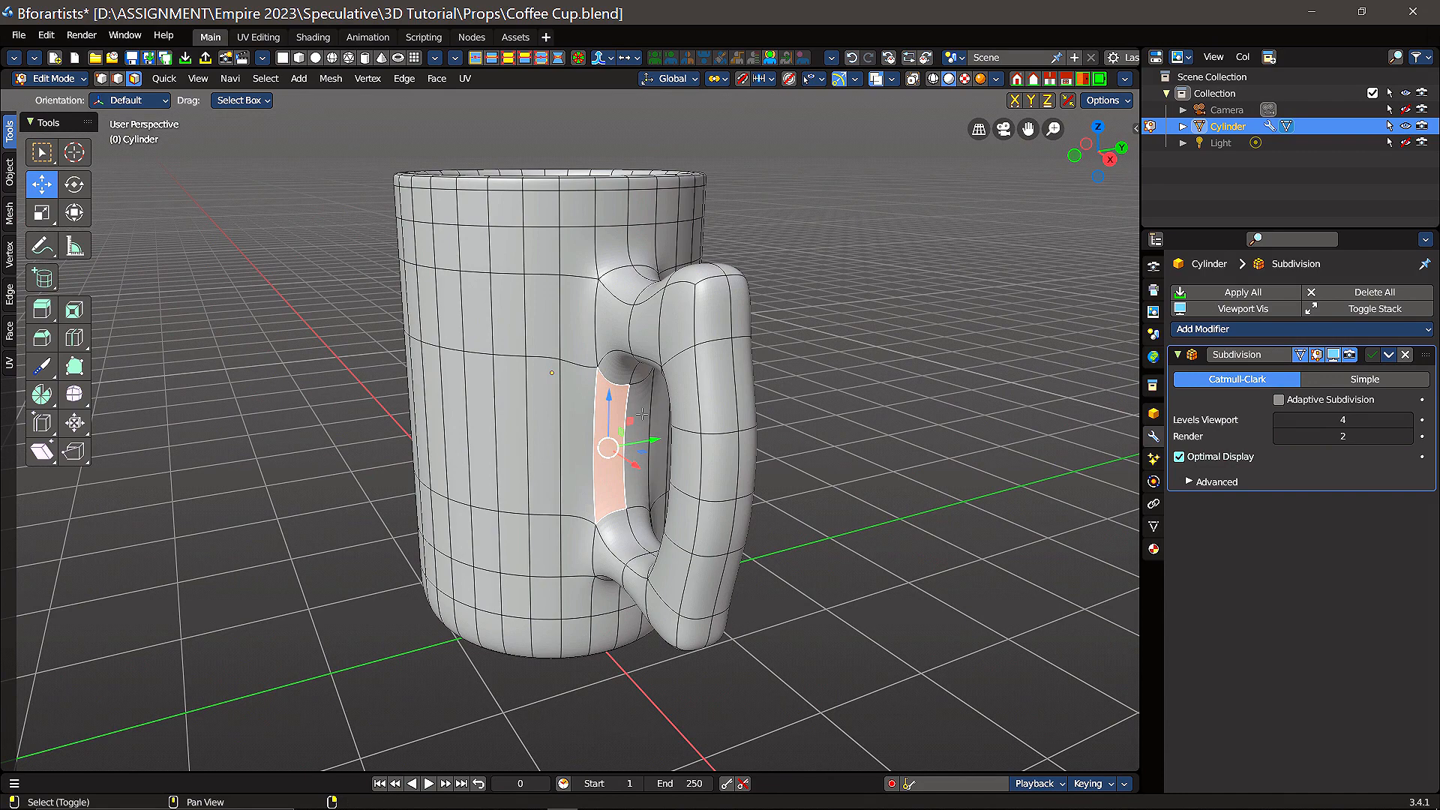
{"action": "left_click", "coordinate": [642, 415], "text": "alt+shift"}
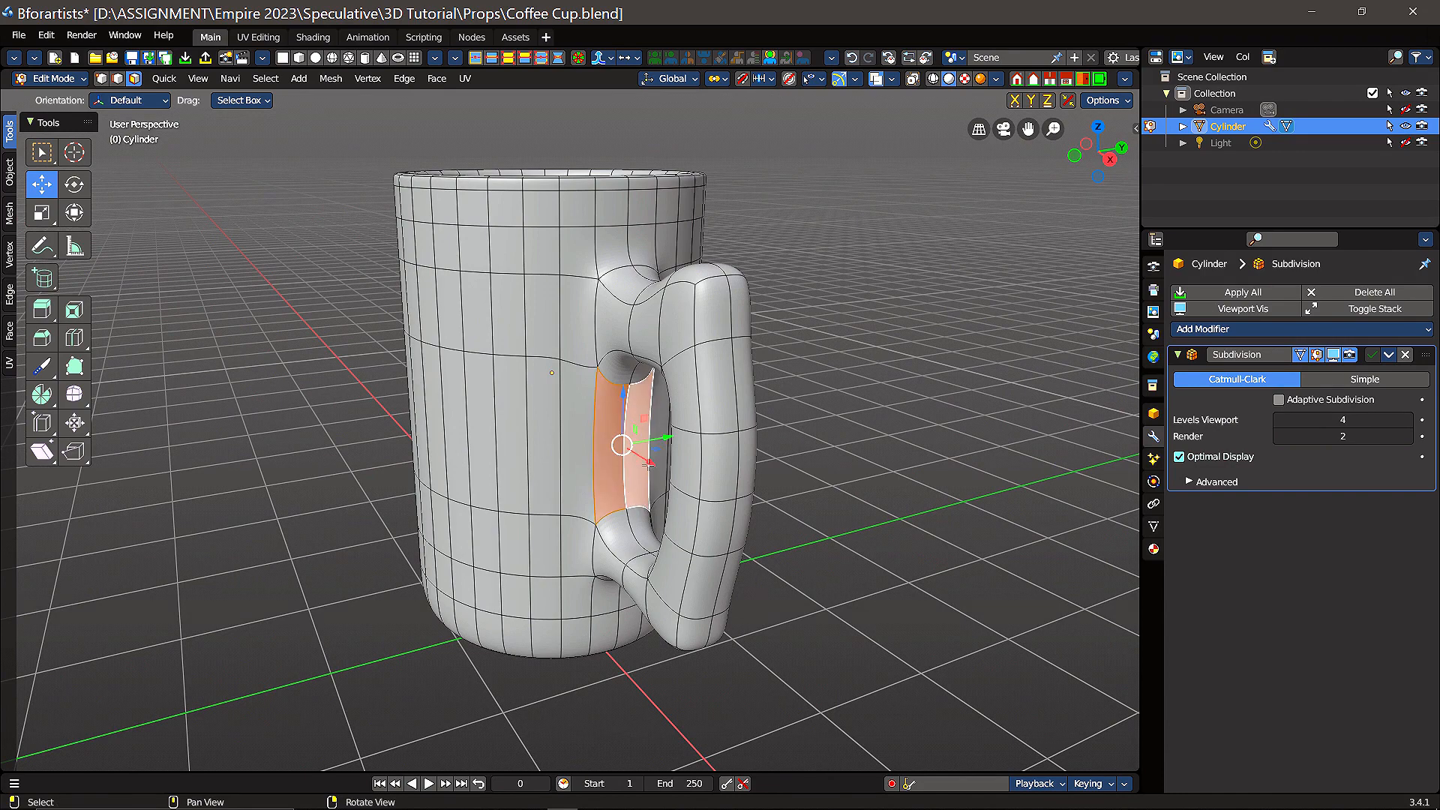
{"action": "left_click_drag", "start_coordinate": [648, 465], "coordinate": [666, 515]}
{"action": "middle_click_drag", "start_coordinate": [830, 548], "coordinate": [951, 511]}
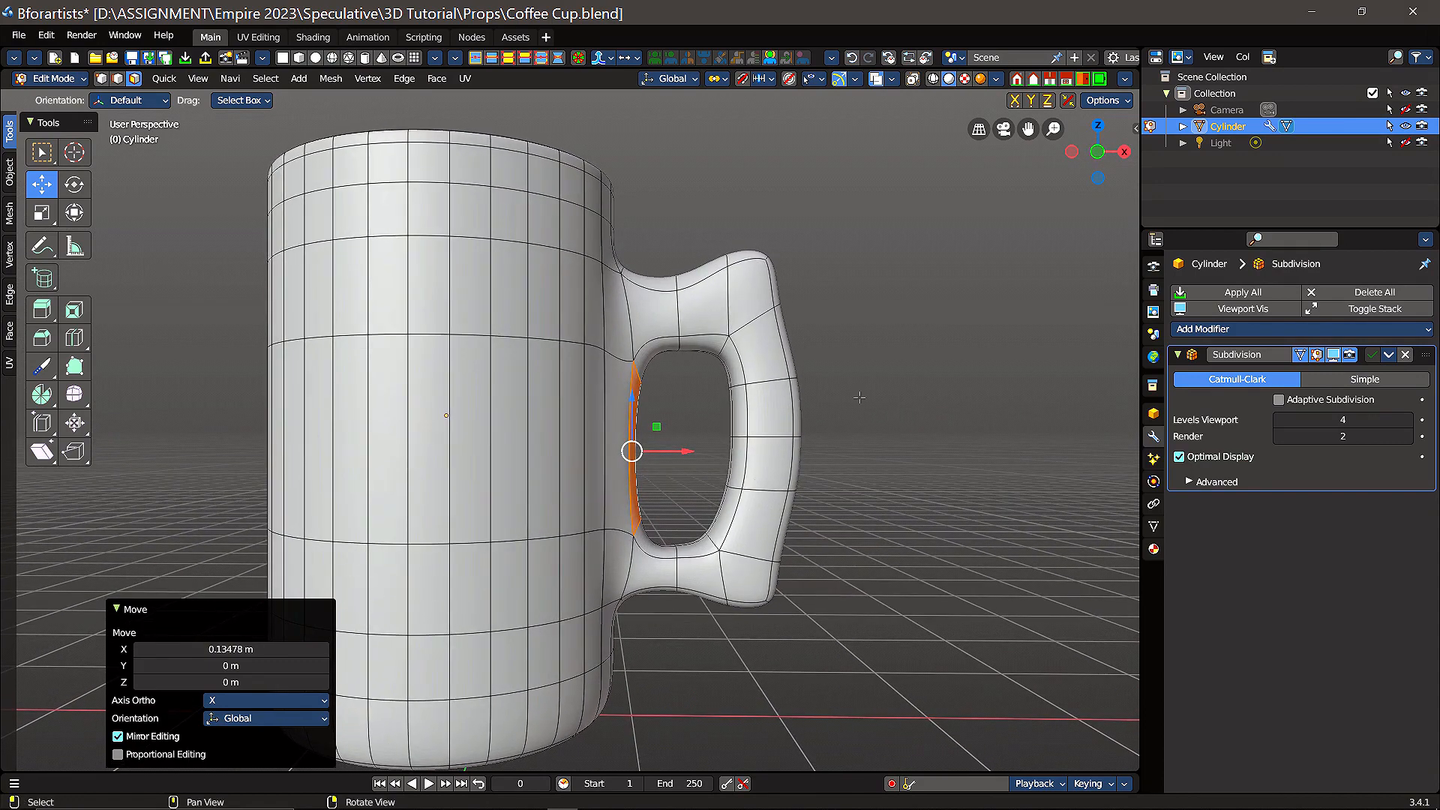
{"action": "middle_click_drag", "start_coordinate": [938, 364], "coordinate": [745, 448]}
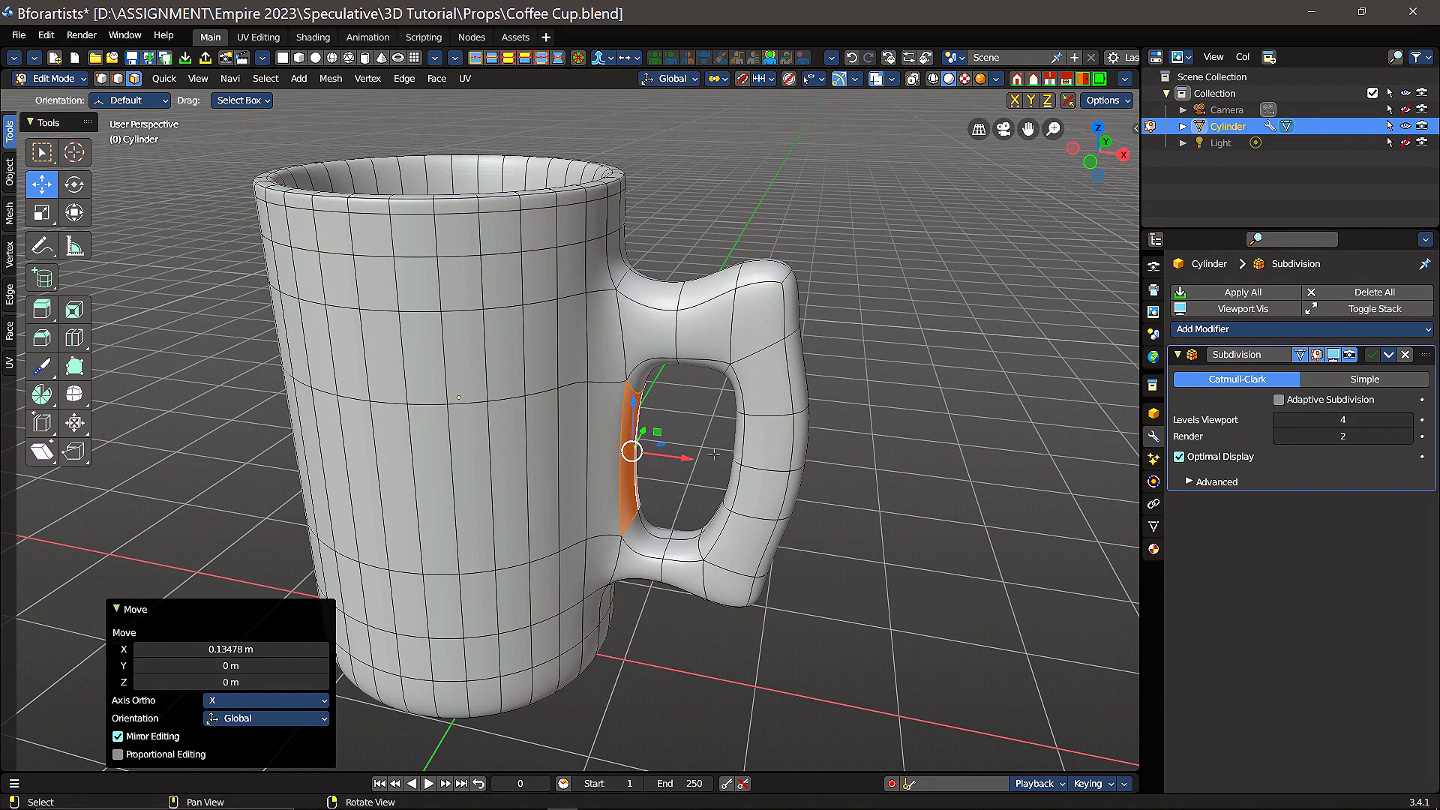
{"action": "middle_click_drag", "start_coordinate": [679, 476], "coordinate": [870, 405]}
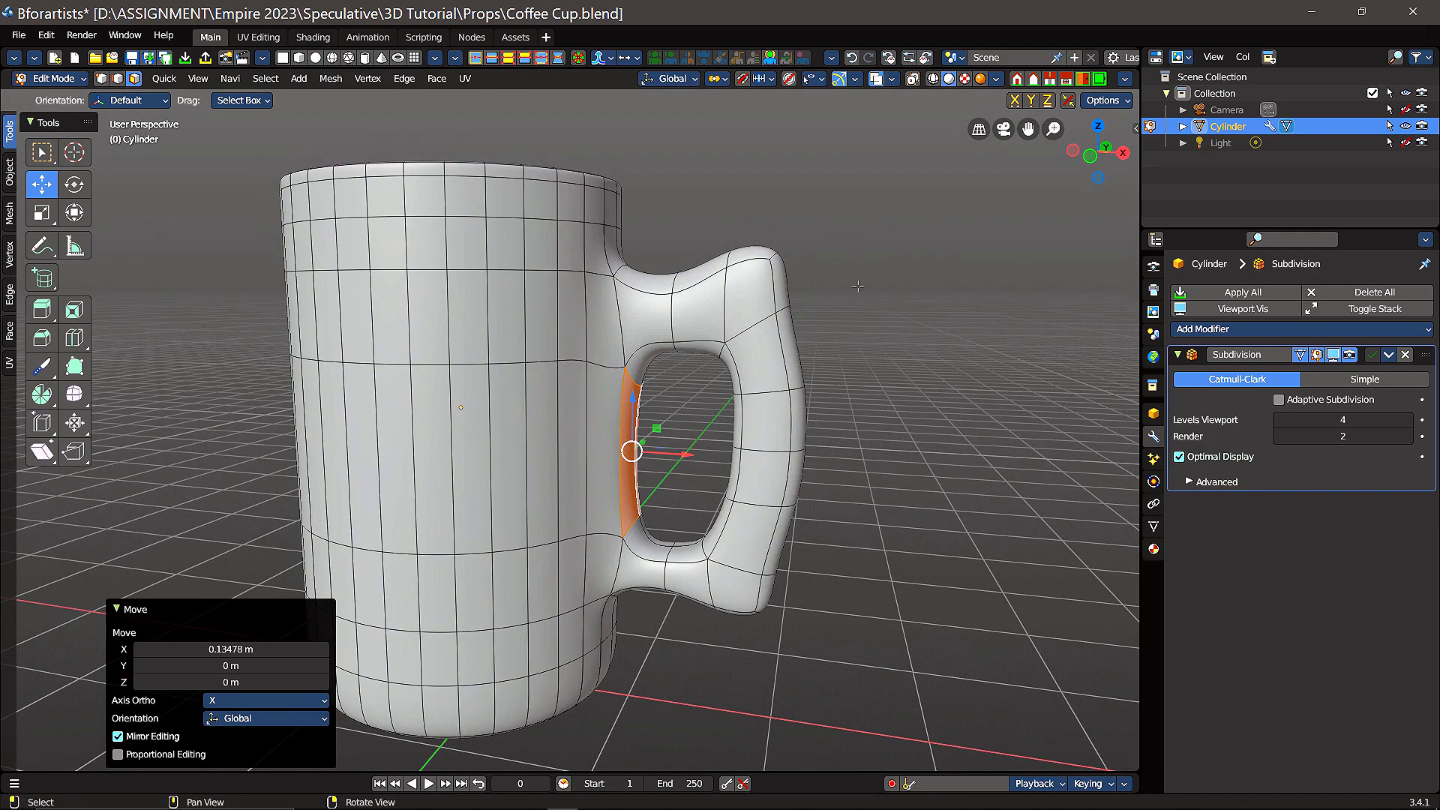
- In wireframe shading, box-select the outer part of the handle, move it 0.17249 m along X, and return to solid shading
{"action": "left_click", "coordinate": [933, 78]}
{"action": "left_click_drag", "start_coordinate": [889, 186], "coordinate": [685, 682]}
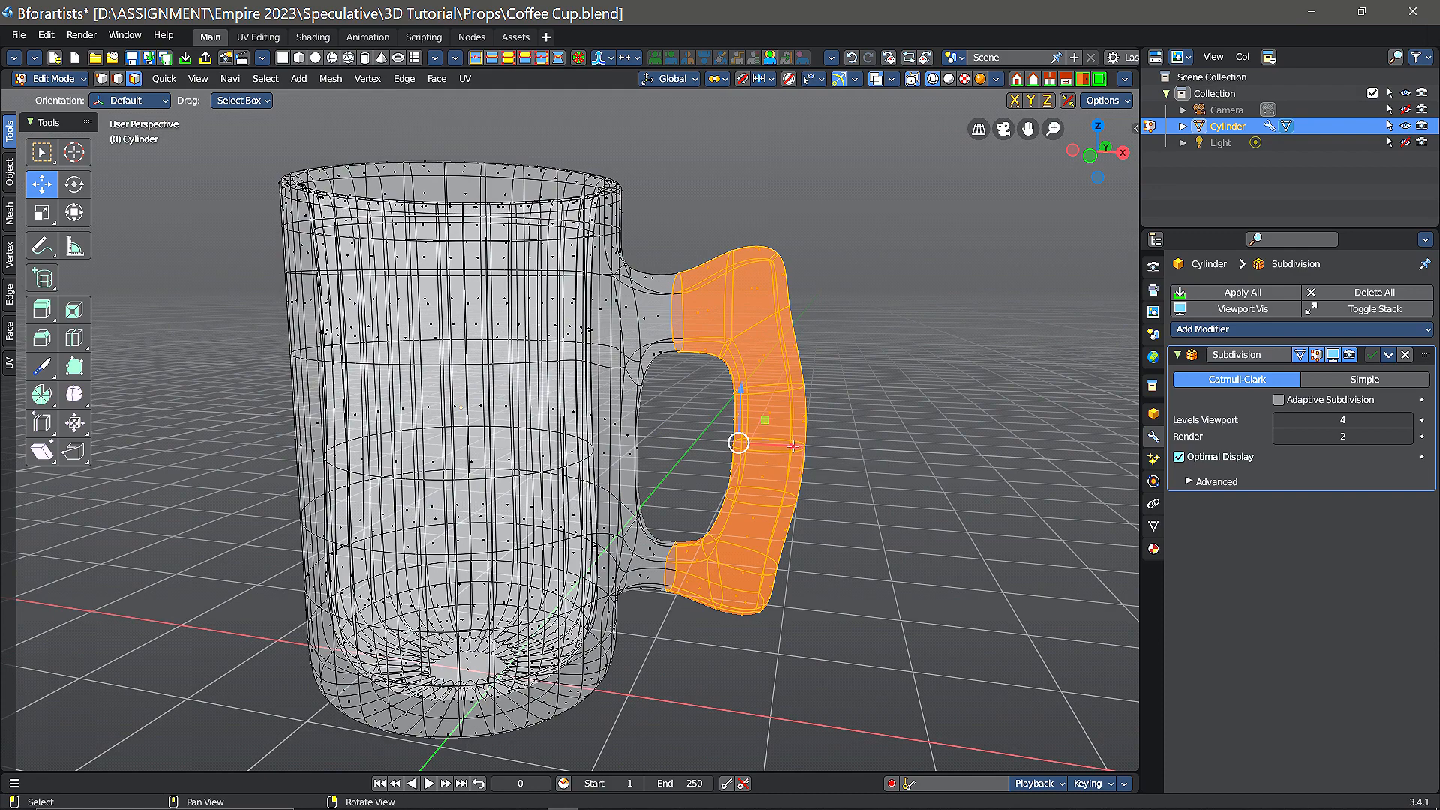
{"action": "left_click_drag", "start_coordinate": [796, 446], "coordinate": [823, 447]}
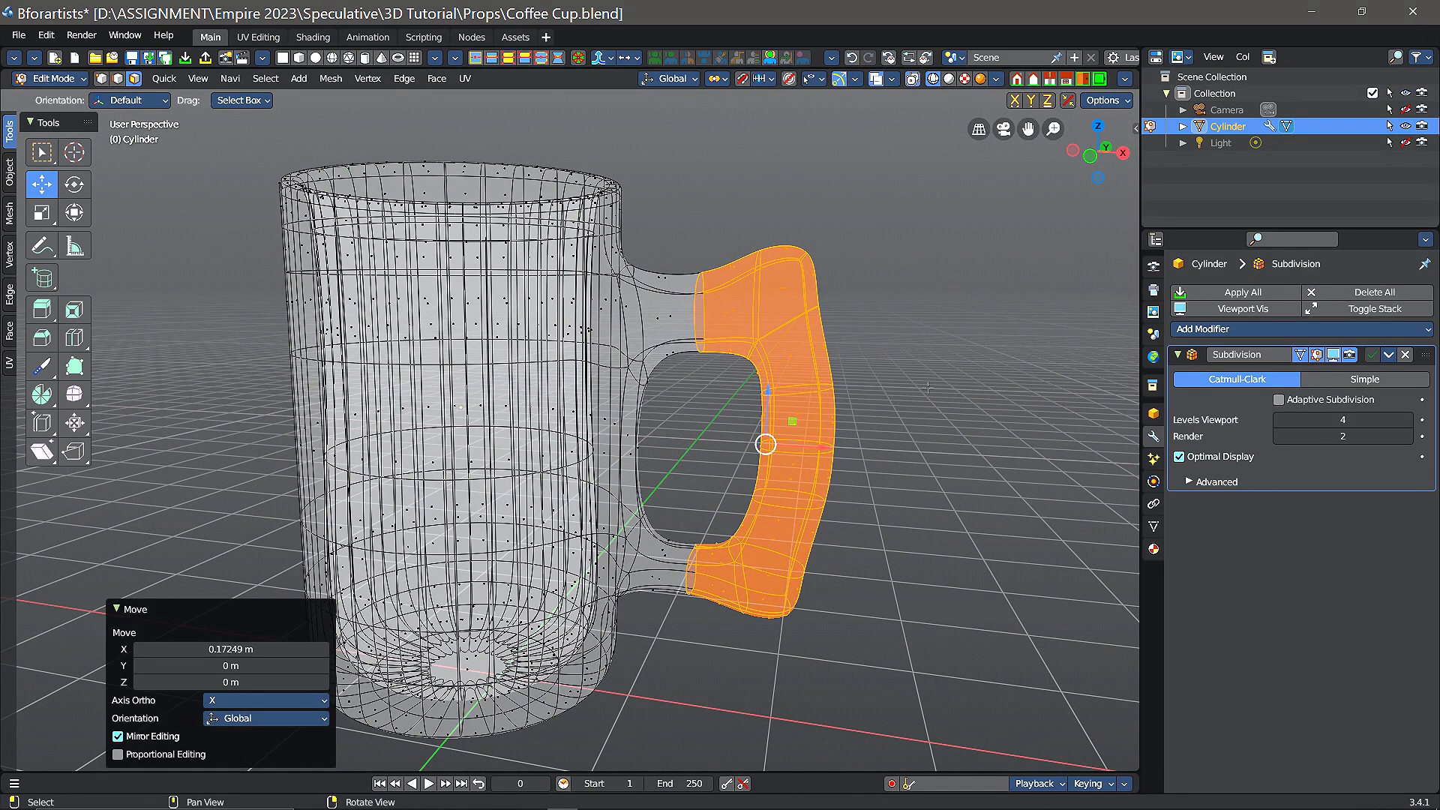
{"action": "mouse_move", "coordinate": [931, 384]}
{"action": "right_mouse_down"}
{"action": "mouse_move", "coordinate": [741, 444]}
{"action": "mouse_move", "coordinate": [751, 375]}
{"action": "mouse_move", "coordinate": [946, 363]}
{"action": "mouse_move", "coordinate": [932, 390]}
{"action": "right_mouse_up"}
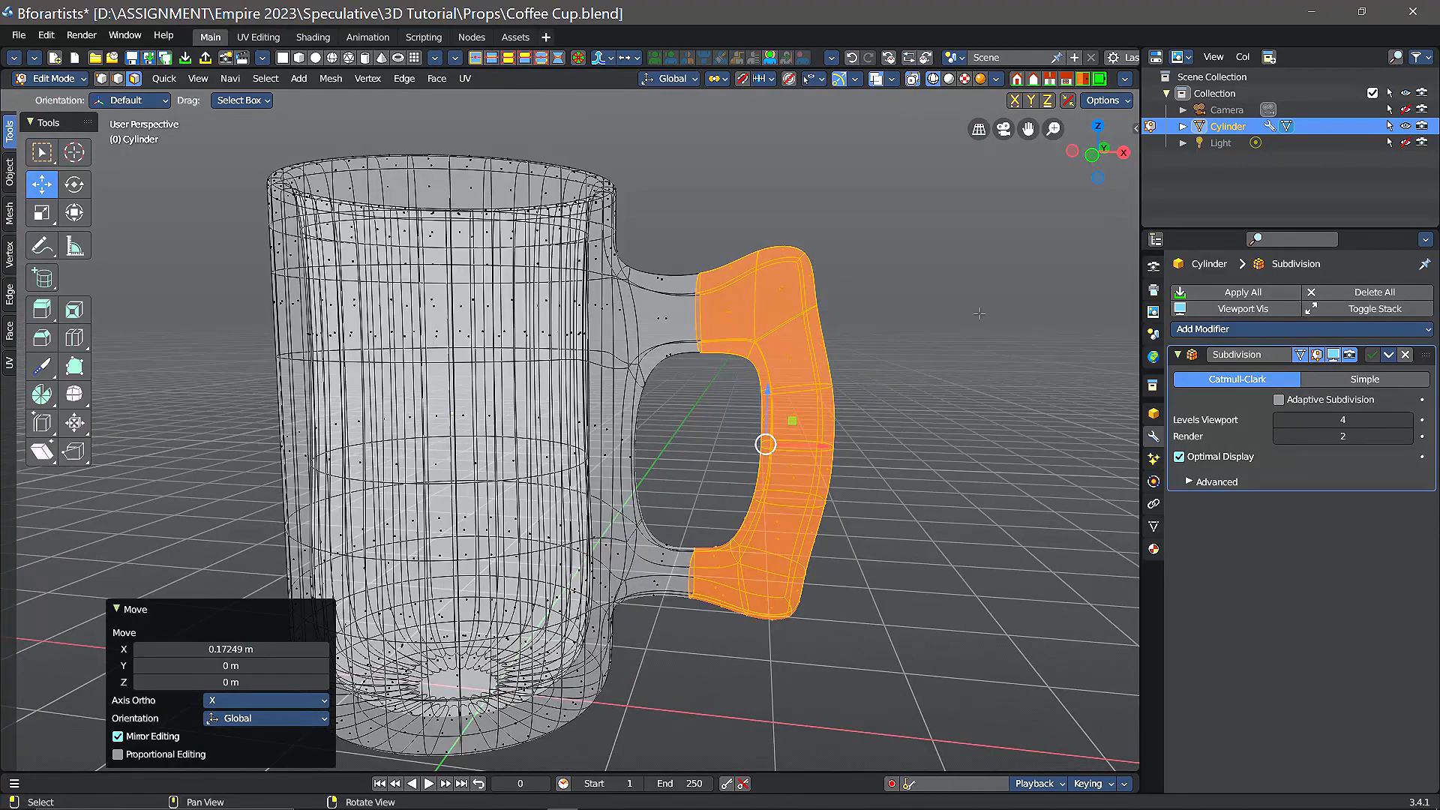
{"action": "left_click", "coordinate": [948, 79]}
- Switch to Object Mode, deselect the cup, and examine its handle and hollow interior from the side and above
{"action": "scroll", "coordinate": [773, 490], "scroll_direction": "down", "scroll_amount": 4}
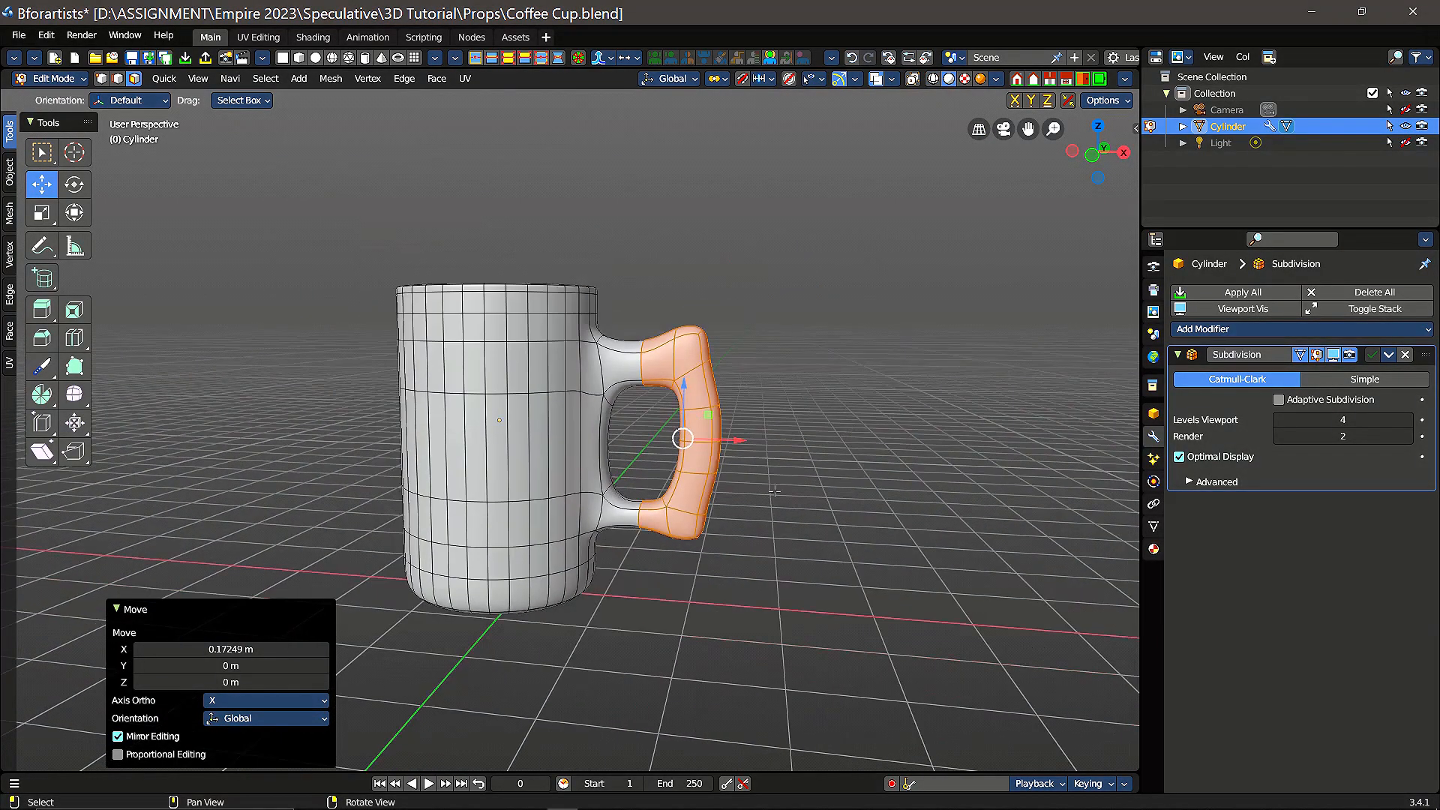
{"action": "right_click_drag", "start_coordinate": [822, 450], "coordinate": [788, 471]}
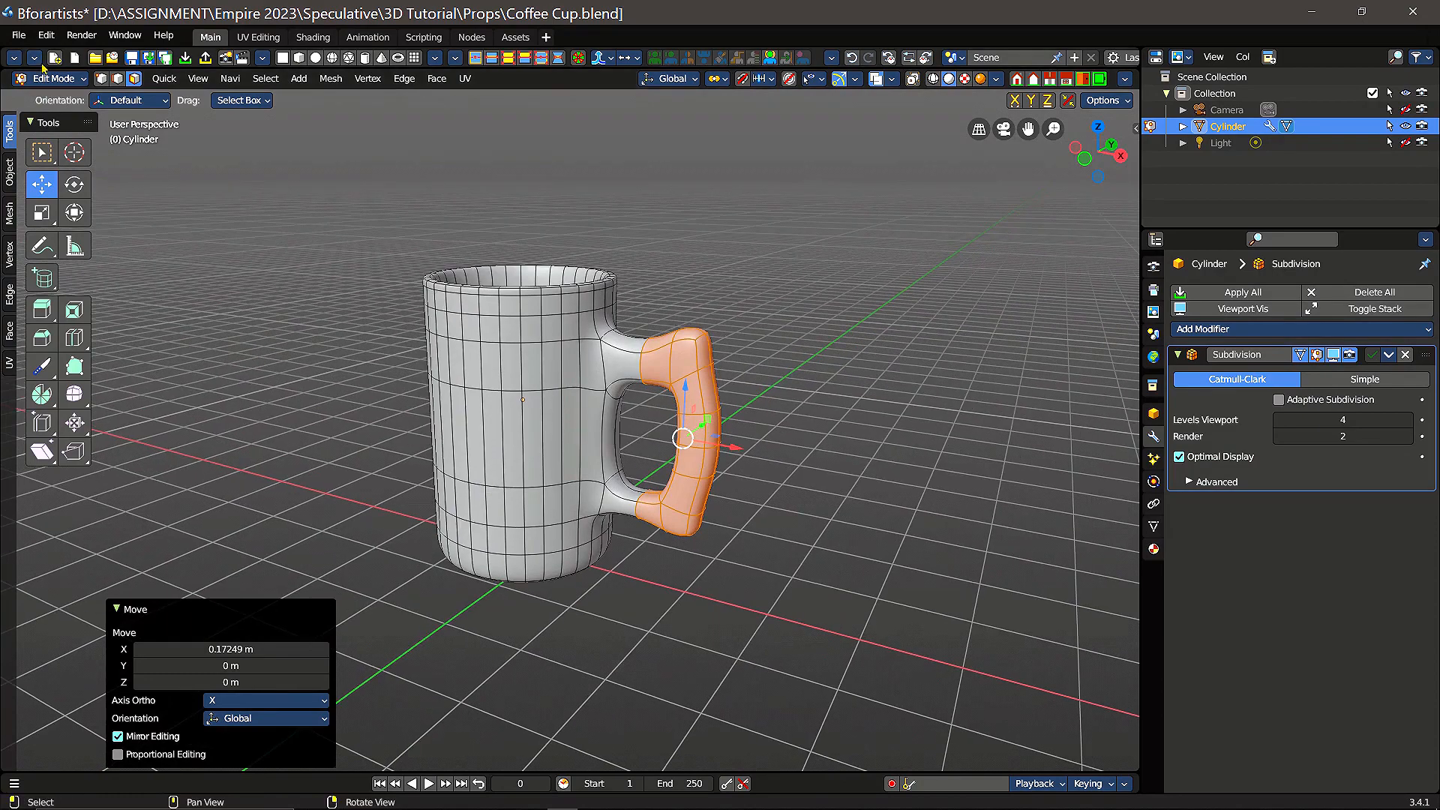
{"action": "left_click", "coordinate": [79, 79]}
{"action": "left_click", "coordinate": [52, 99]}
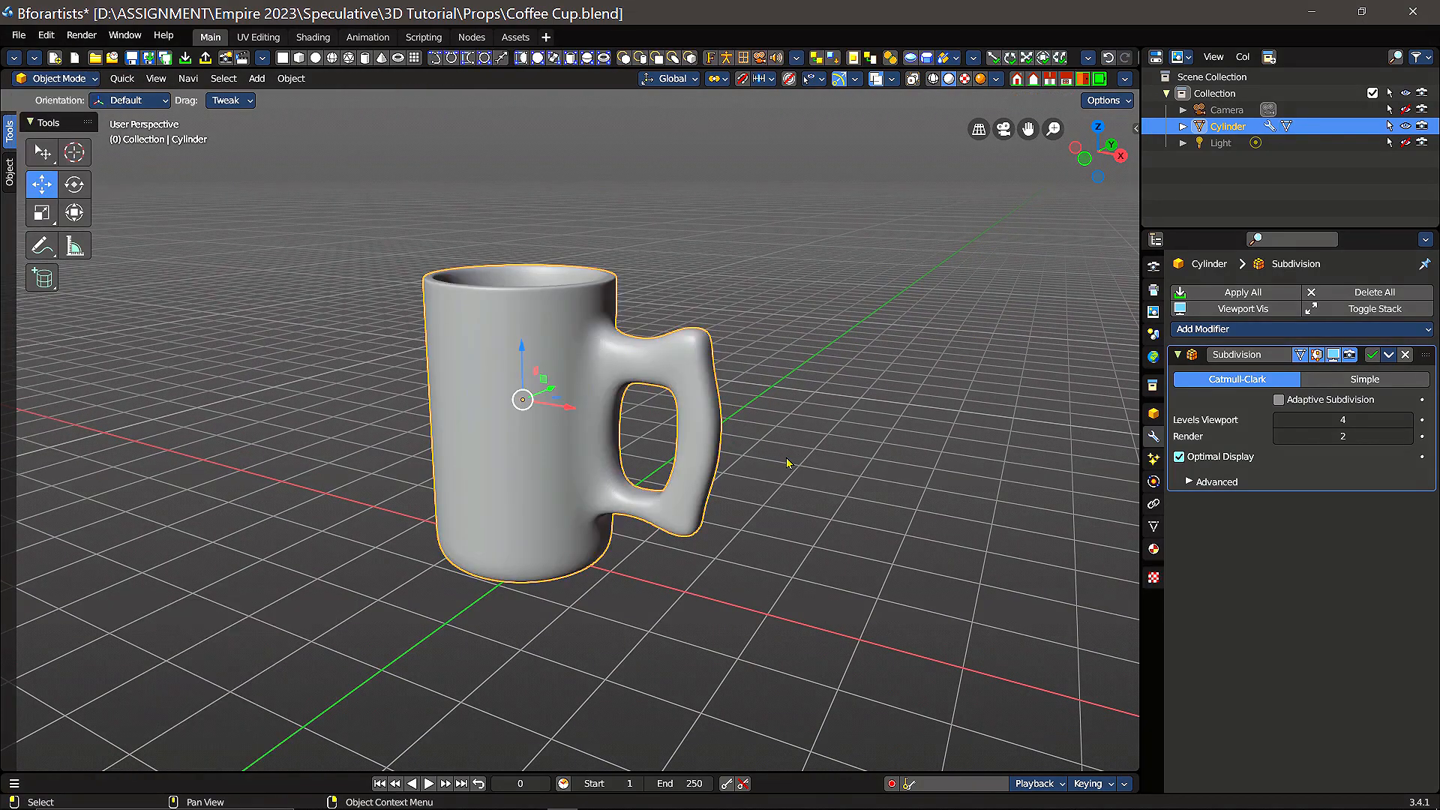
{"action": "right_click_drag", "start_coordinate": [766, 478], "coordinate": [828, 452]}
{"action": "middle_click_drag", "start_coordinate": [828, 452], "coordinate": [697, 542]}
{"action": "left_click", "coordinate": [820, 463]}
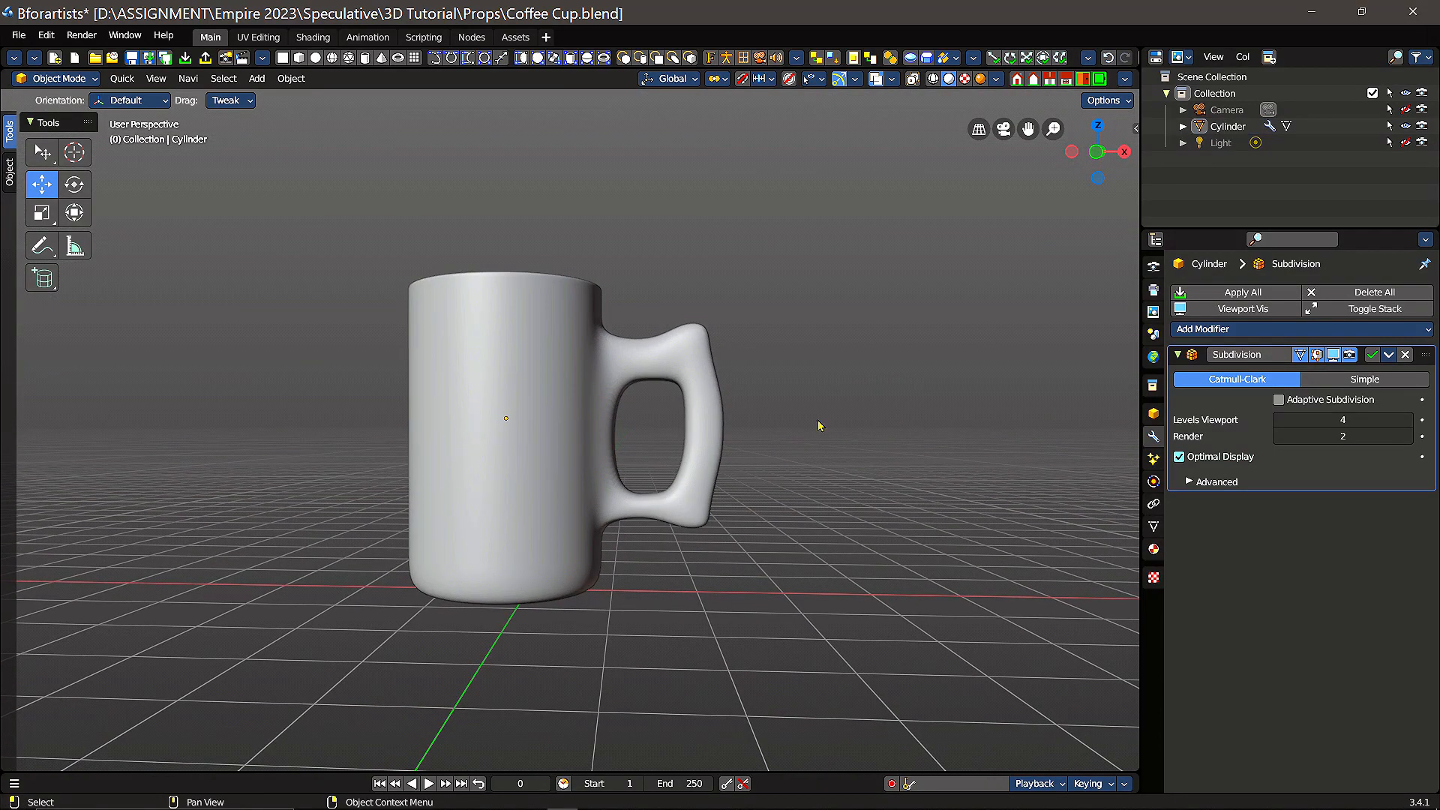
{"action": "middle_click_drag", "start_coordinate": [818, 420], "coordinate": [824, 512]}
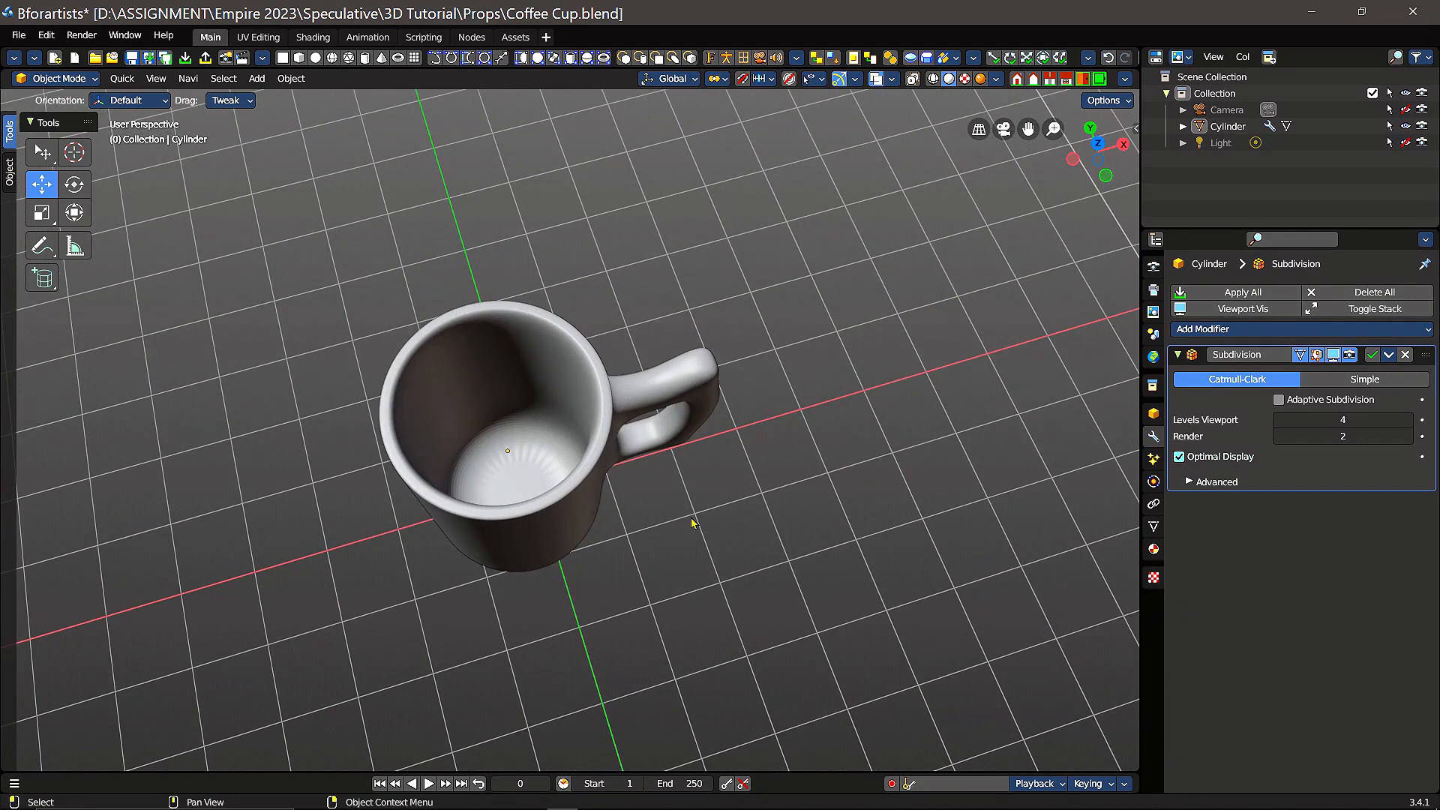
{"action": "scroll", "coordinate": [692, 523], "scroll_direction": "up", "scroll_amount": 2}
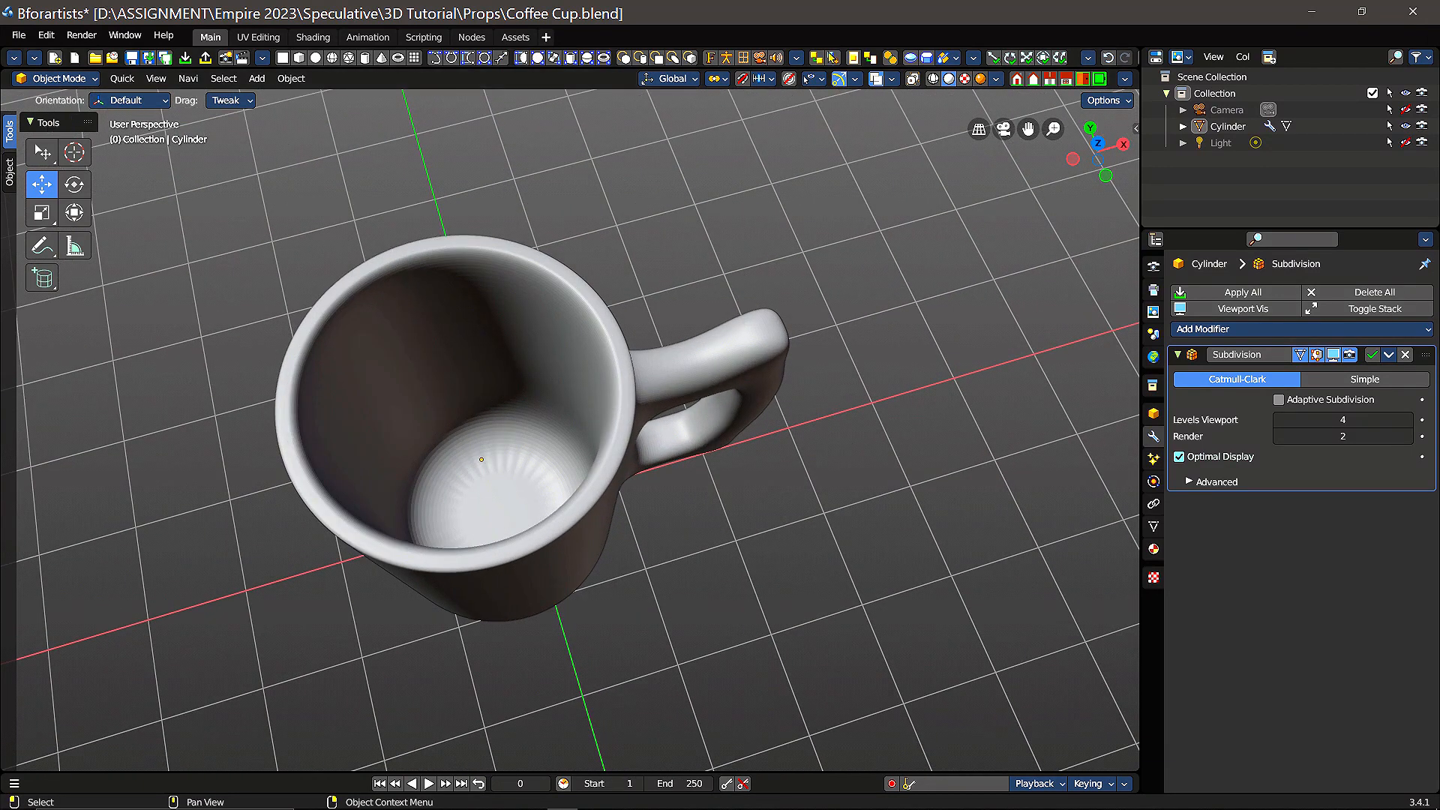
- In Edit Mode, inset the center face of the cup's inner bottom with a thickness of 0.087 m, then reactivate the Move tool and deselect
{"action": "left_click", "coordinate": [93, 80]}
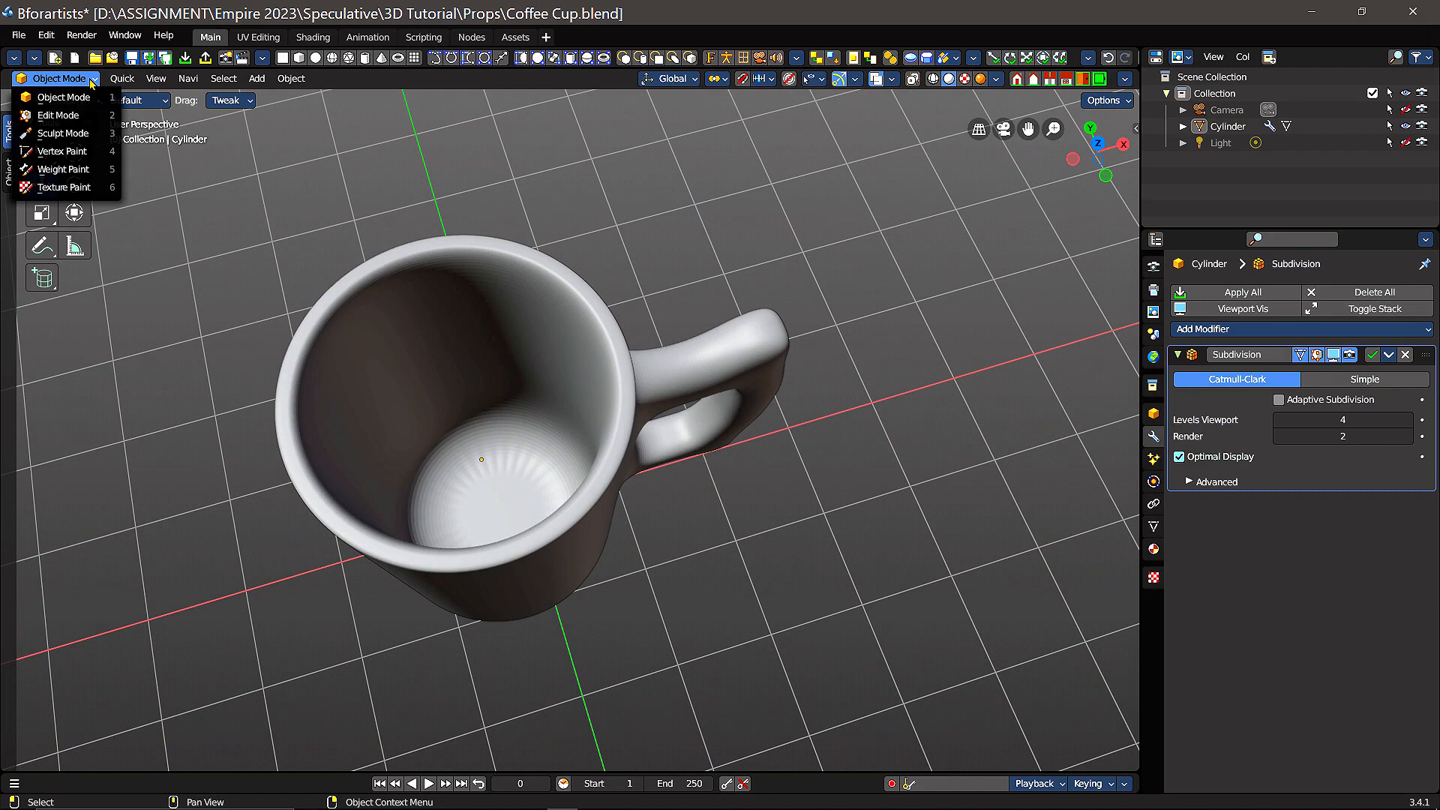
{"action": "left_click", "coordinate": [71, 122]}
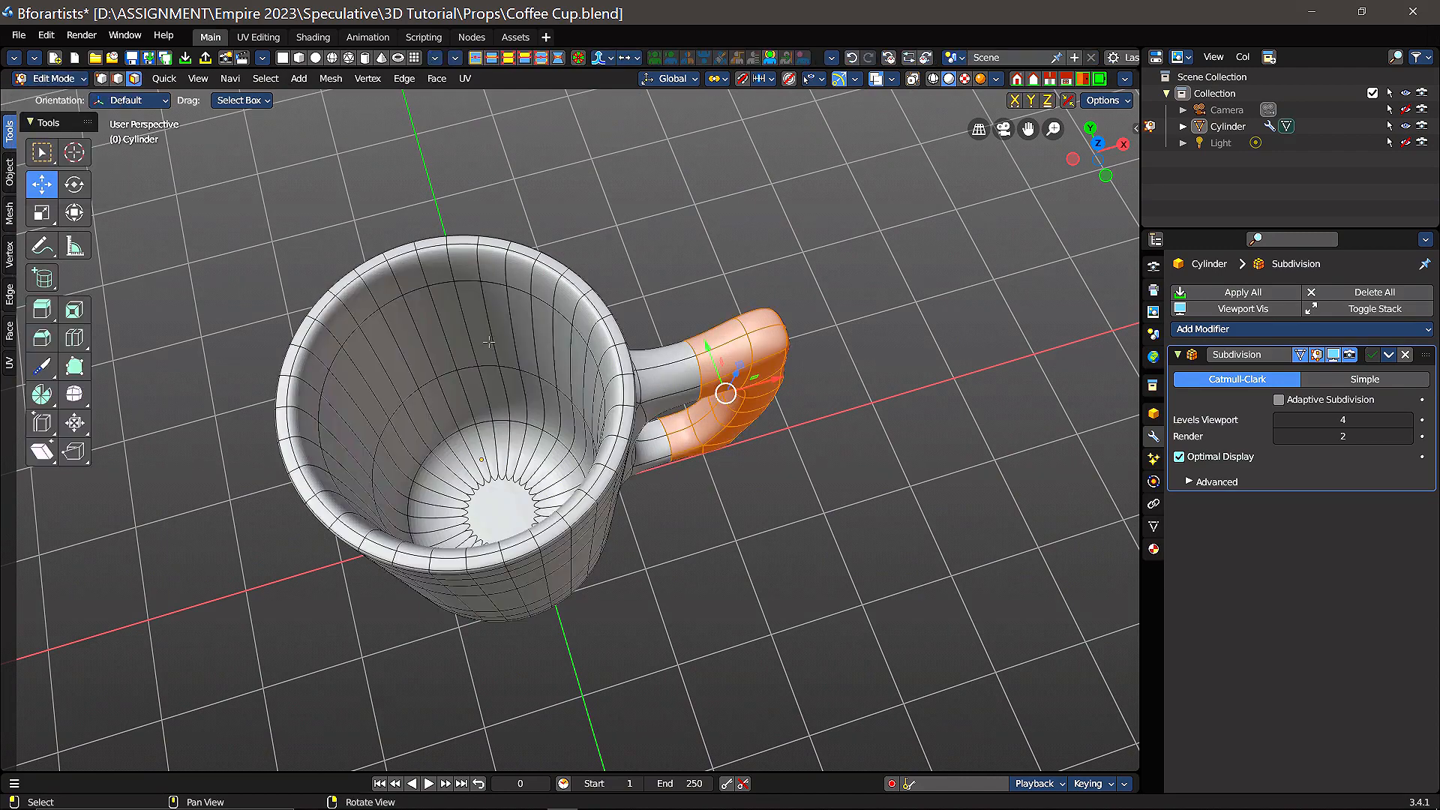
{"action": "left_click", "coordinate": [496, 509]}
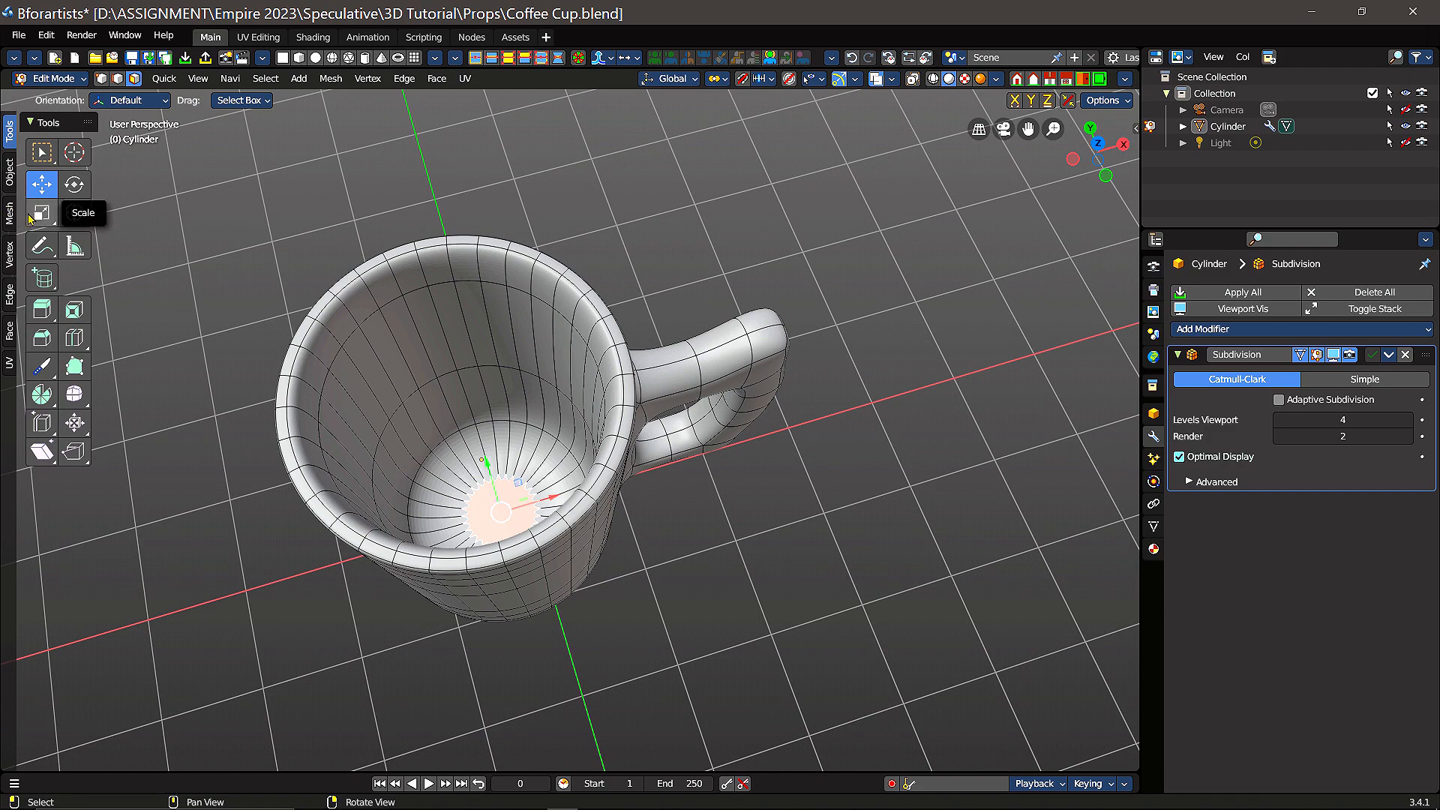
{"action": "left_click", "coordinate": [74, 309]}
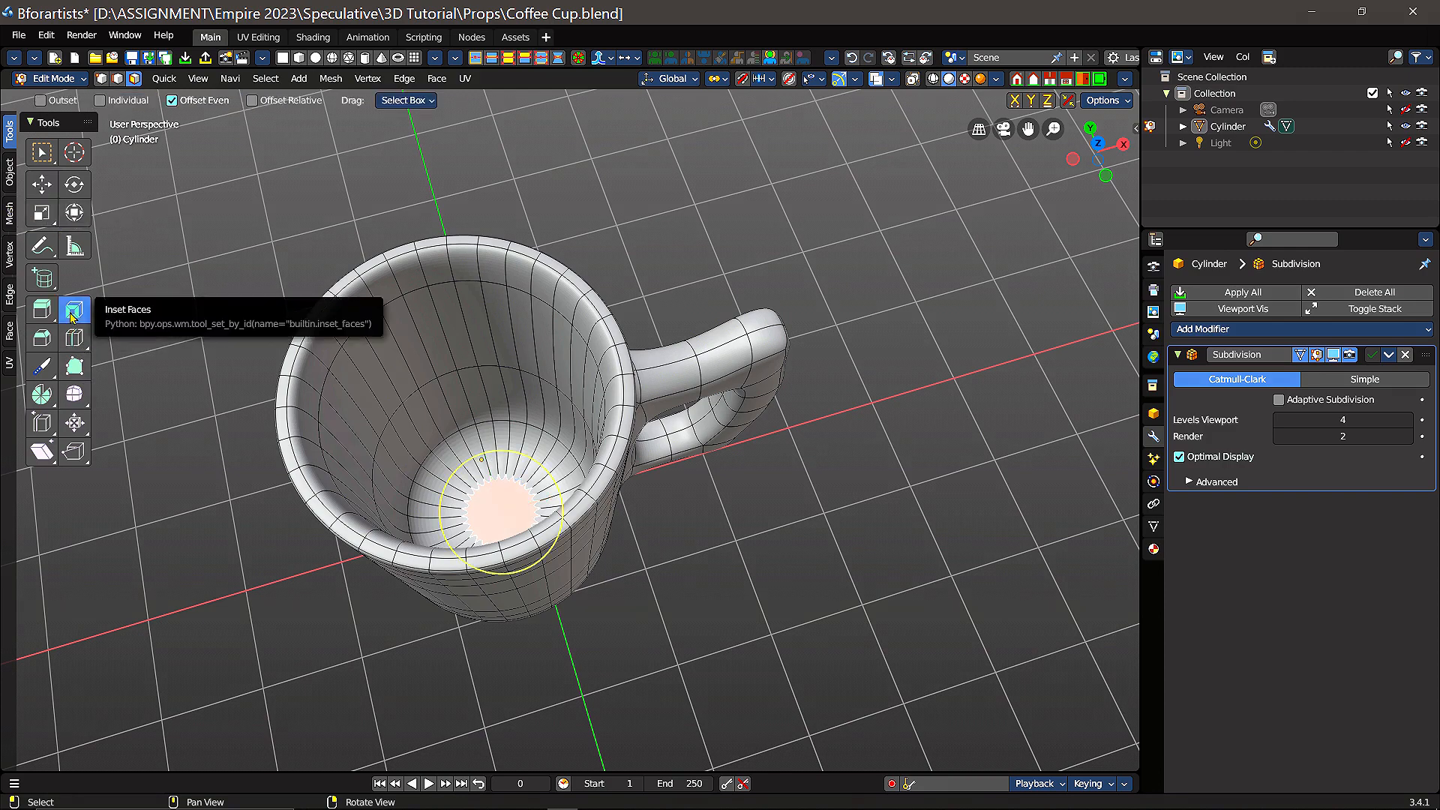
{"action": "left_click", "coordinate": [492, 509]}
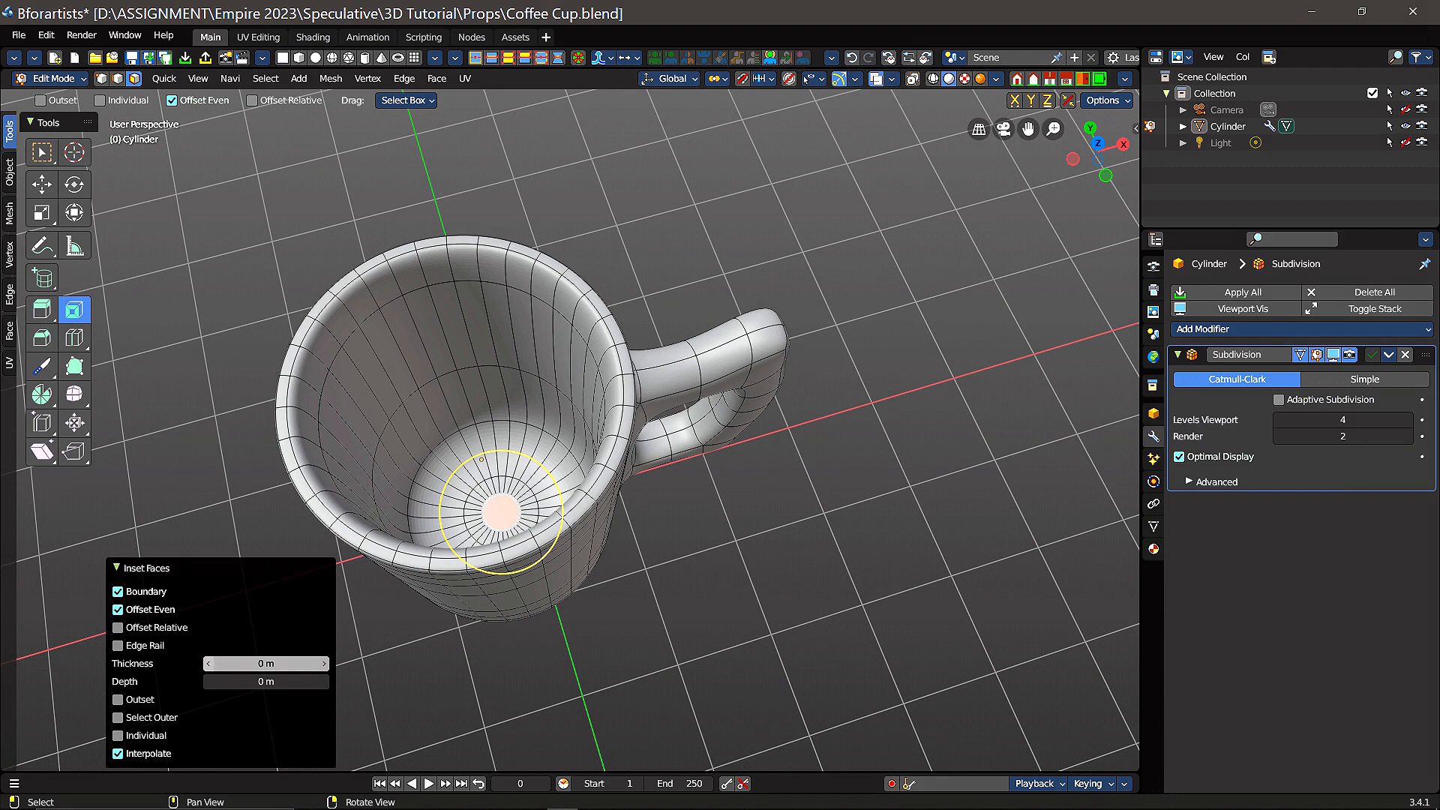
{"action": "mouse_move", "coordinate": [266, 663]}
{"action": "left_mouse_down"}
{"action": "mouse_move", "coordinate": [307, 662]}
{"action": "mouse_move", "coordinate": [268, 663]}
{"action": "left_mouse_up"}
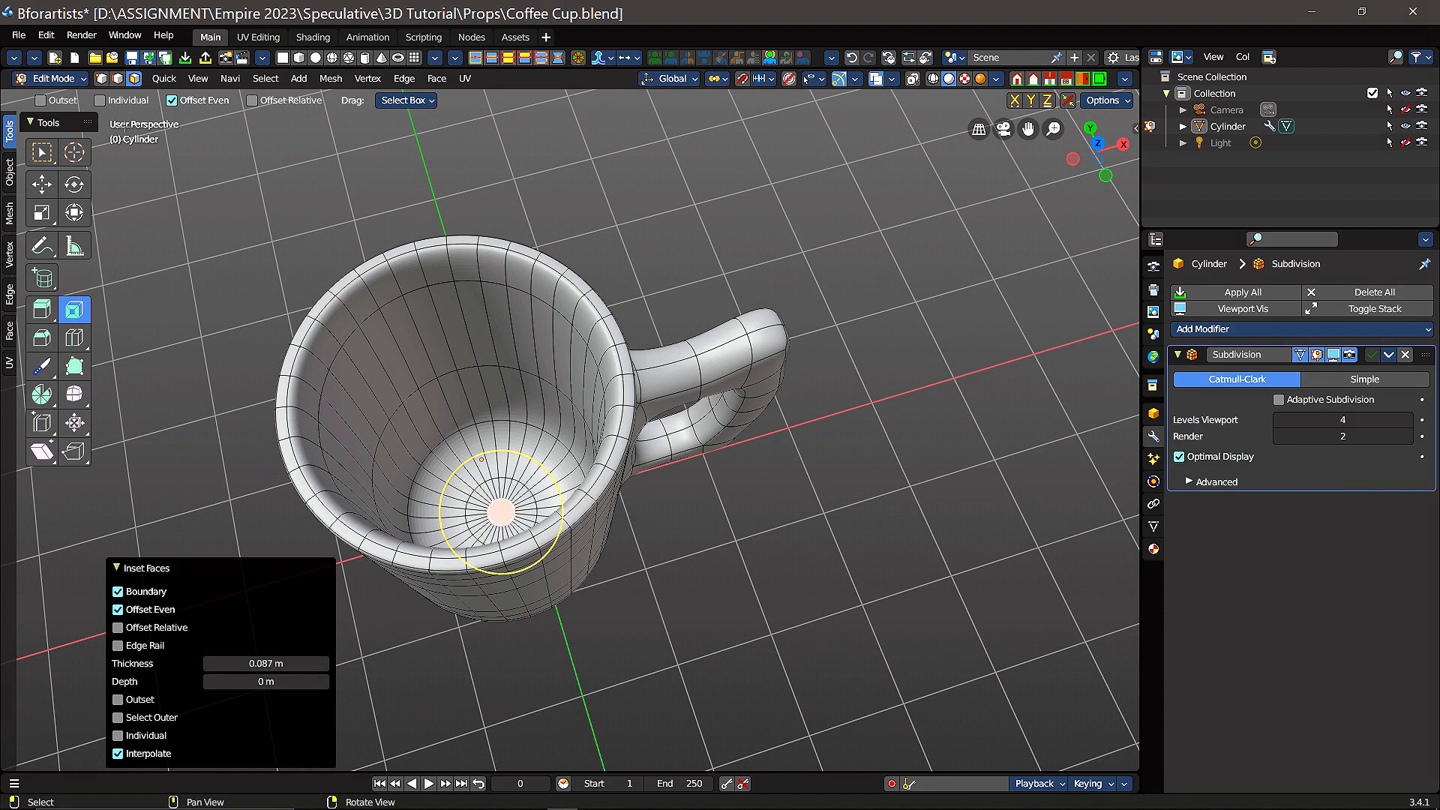
{"action": "left_click", "coordinate": [45, 193]}
{"action": "left_click", "coordinate": [894, 506]}
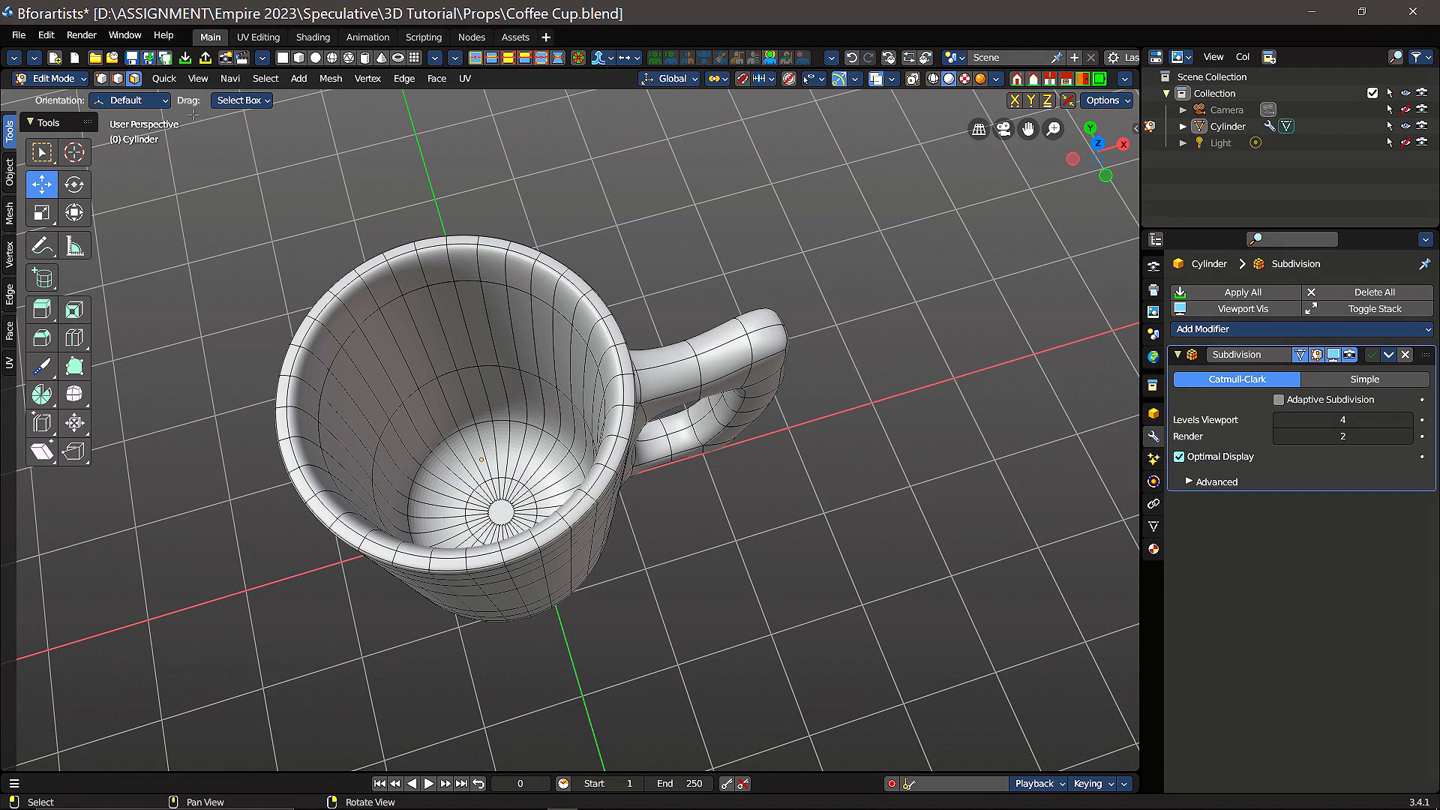
- Return to Object Mode and examine the smoothed inner bottom and the whole cup with its handle from above and the side
{"action": "left_click", "coordinate": [56, 78]}
{"action": "left_click", "coordinate": [60, 93]}
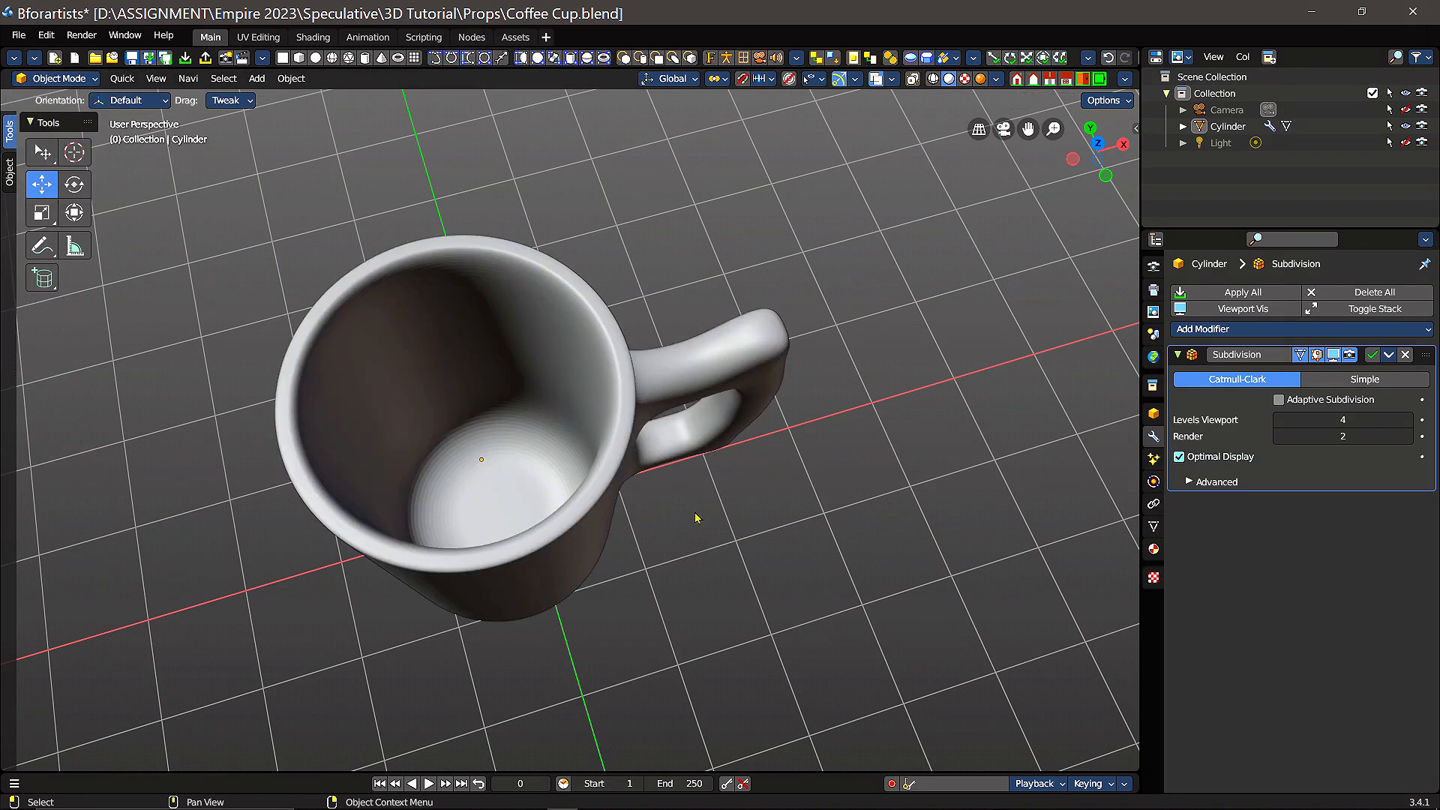
{"action": "scroll", "coordinate": [705, 522], "scroll_direction": "up", "scroll_amount": 2}
{"action": "scroll", "coordinate": [711, 525], "scroll_direction": "down", "scroll_amount": 1}
{"action": "middle_click_drag", "start_coordinate": [720, 564], "coordinate": [728, 527]}
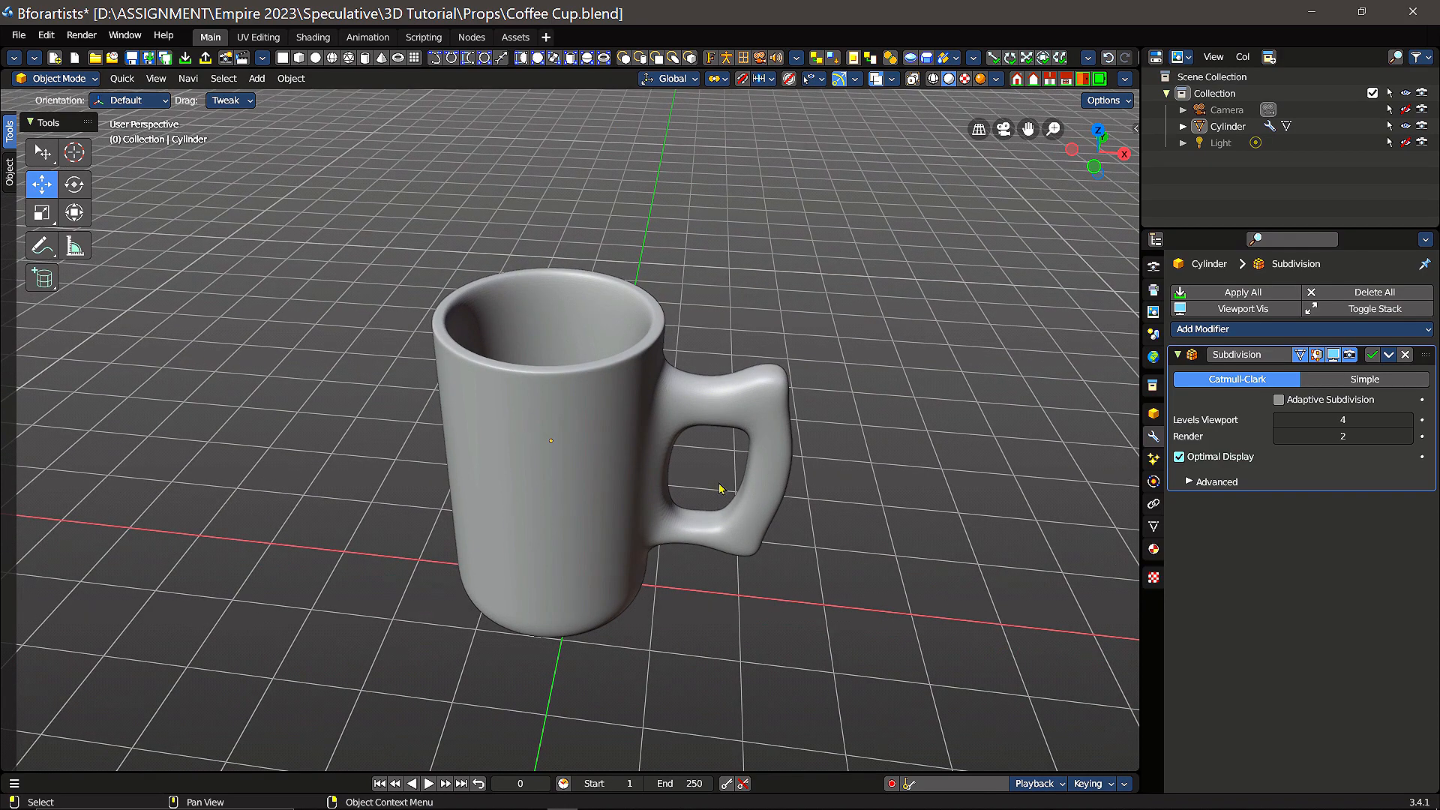
{"action": "middle_click_drag", "start_coordinate": [653, 598], "coordinate": [660, 559]}
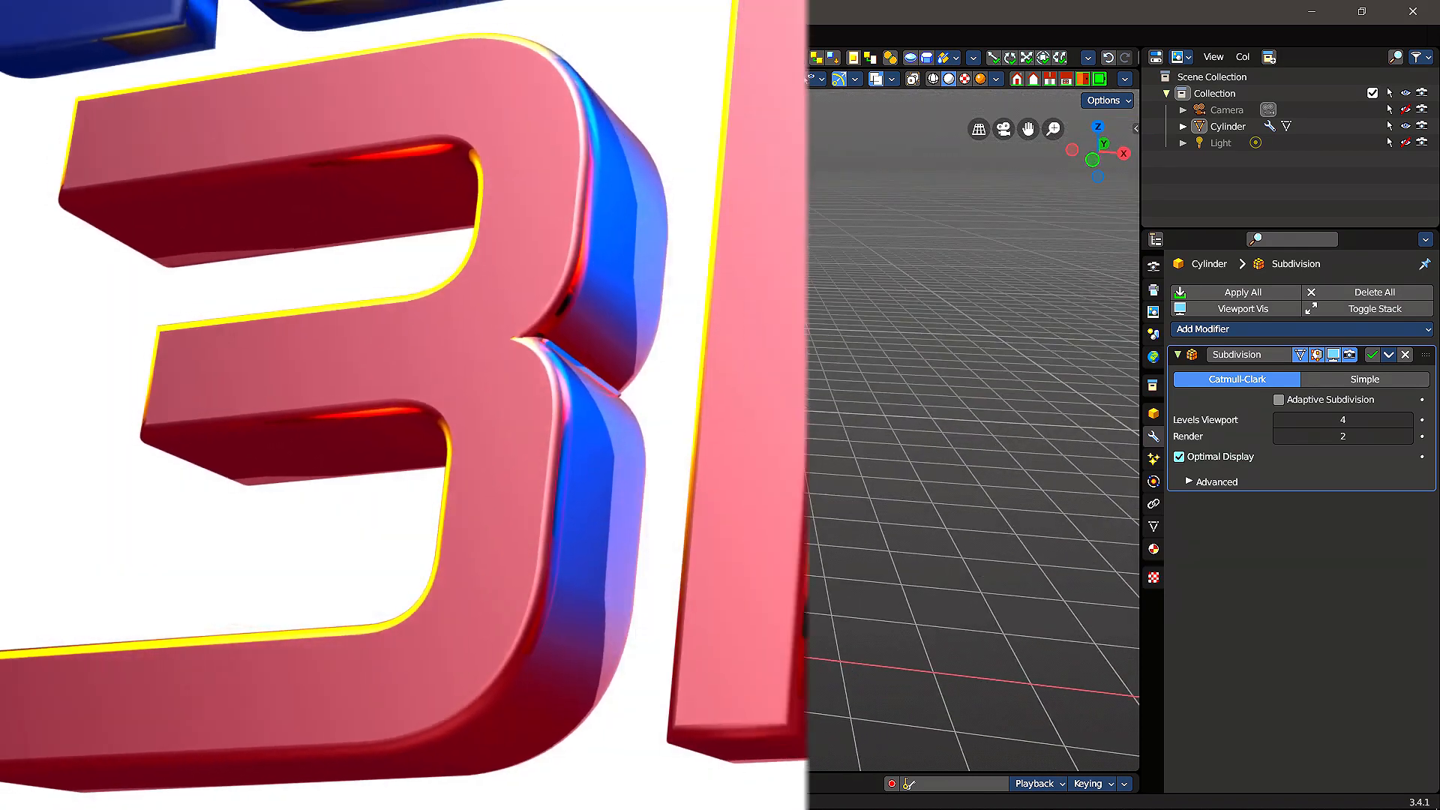